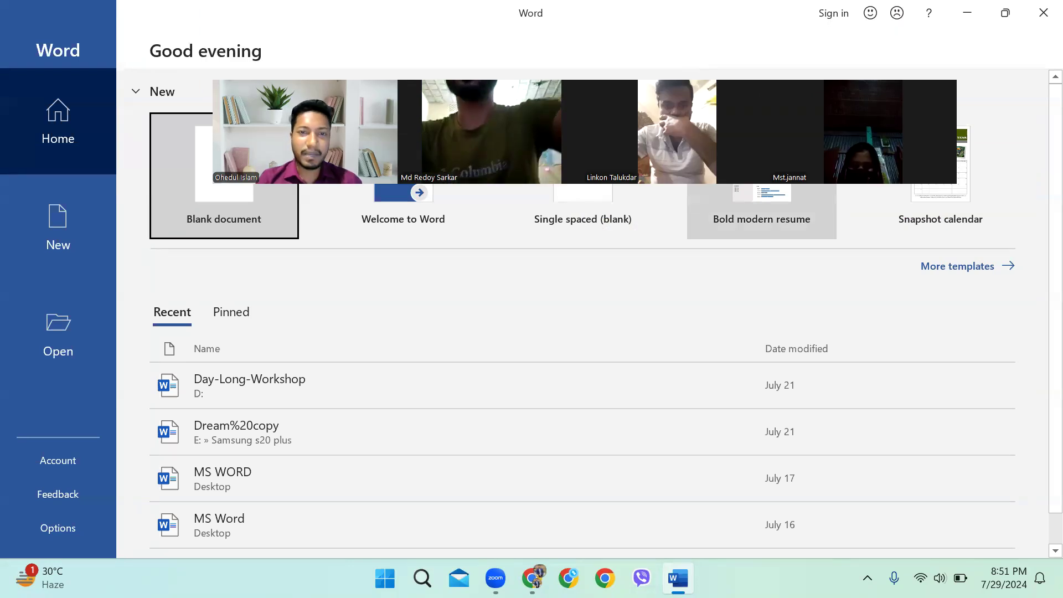
From the Word start screen, open More templates and browse the New page's template gallery
{"action": "left_click", "coordinate": [373, 134]}
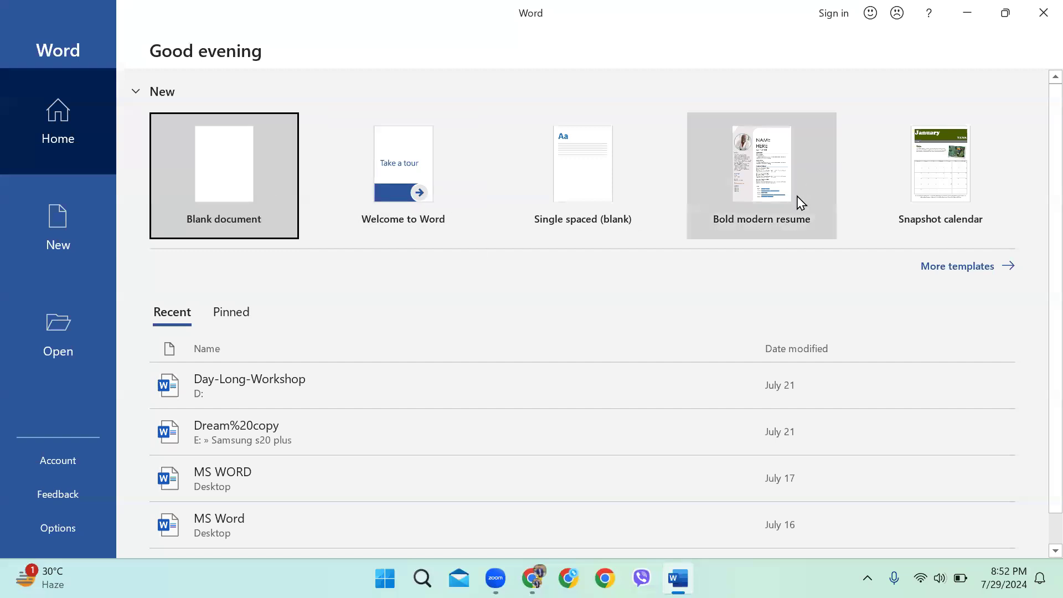
{"action": "left_click", "coordinate": [942, 267]}
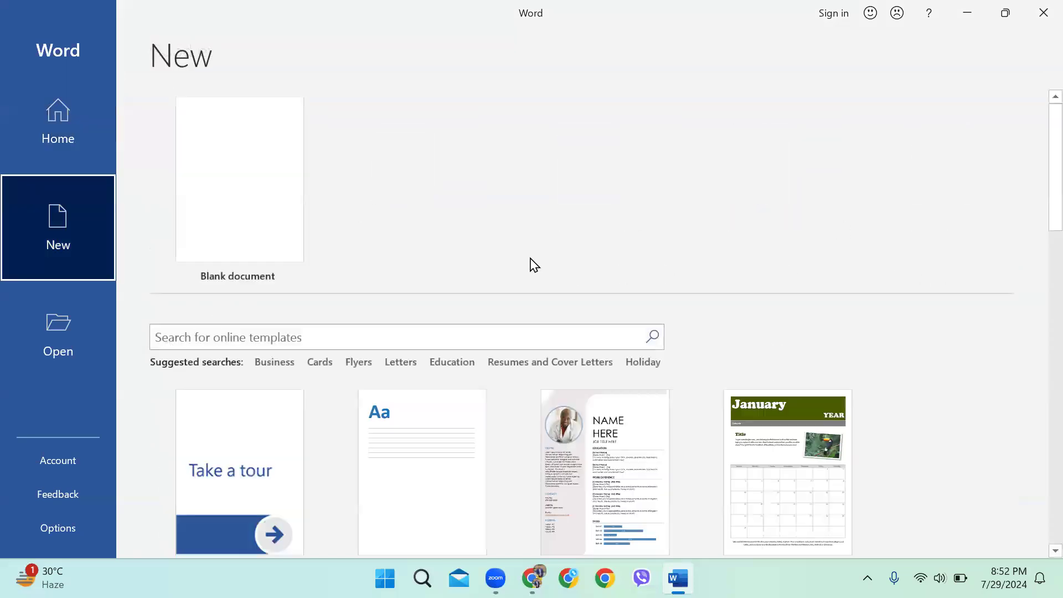
{"action": "scroll", "coordinate": [679, 363], "scroll_direction": "down", "scroll_amount": 10}
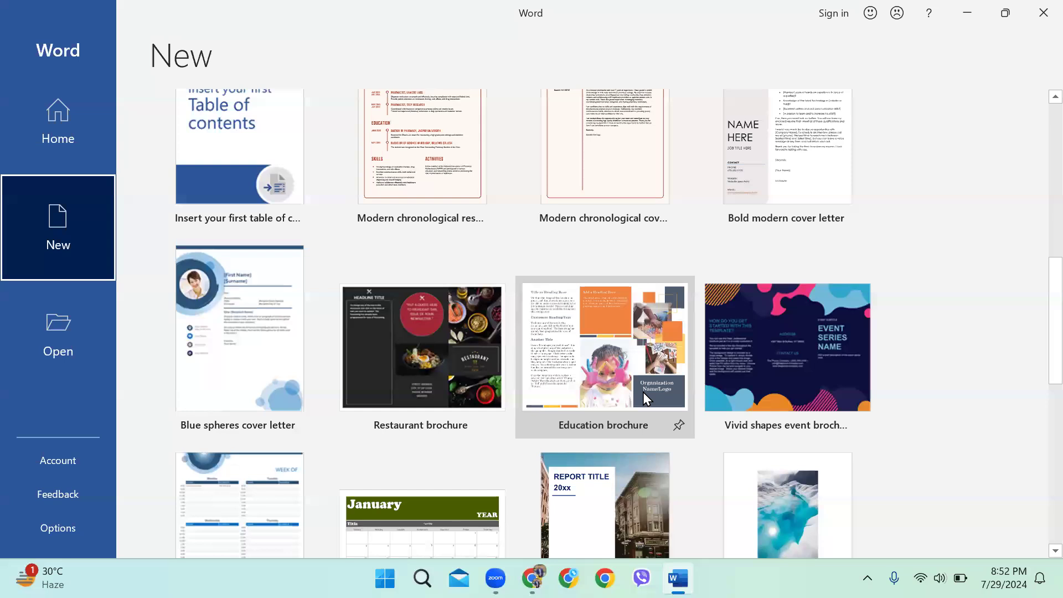
{"action": "scroll", "coordinate": [592, 387], "scroll_direction": "down", "scroll_amount": 5}
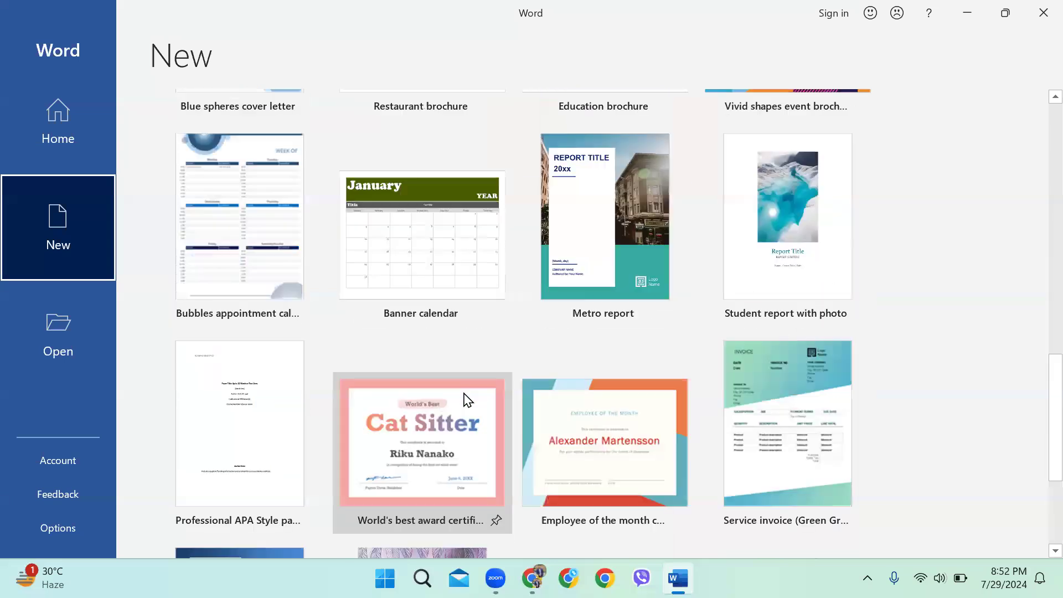
{"action": "scroll", "coordinate": [468, 382], "scroll_direction": "up", "scroll_amount": 10}
{"action": "scroll", "coordinate": [367, 173], "scroll_direction": "up", "scroll_amount": 5}
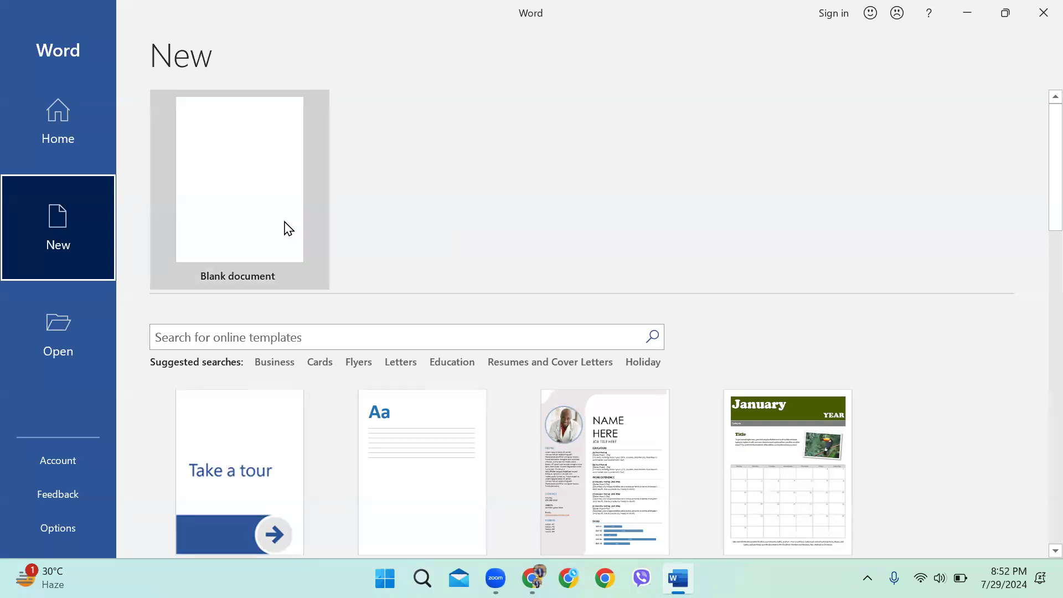
Create a blank document and type 'The quick brown fox' on its first line
{"action": "left_click", "coordinate": [235, 165]}
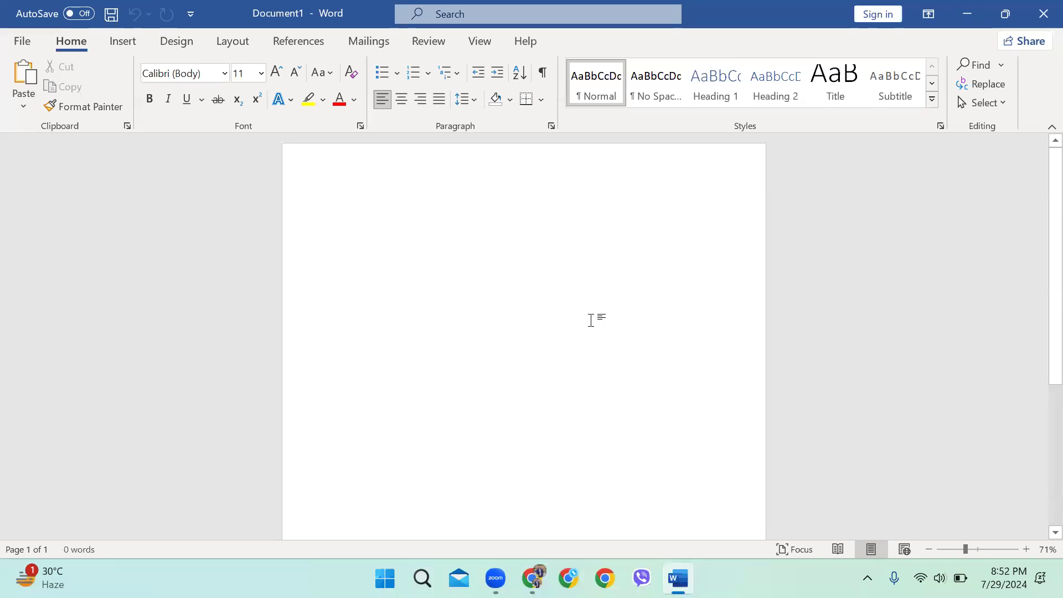
{"action": "type", "text": "d"}
{"action": "key", "text": "BackSpace"}
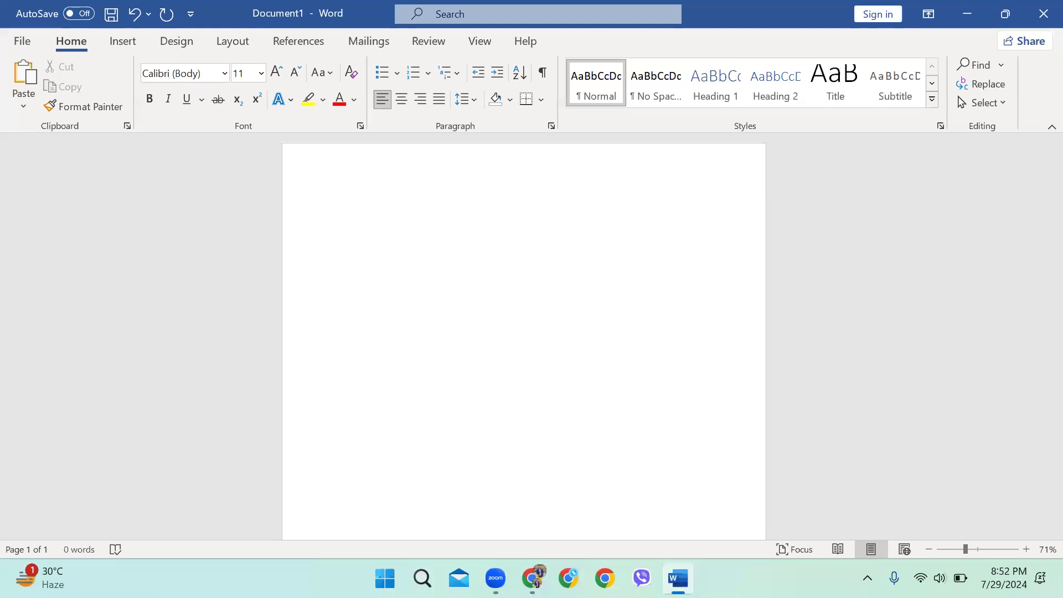
{"action": "type", "text": "The quick"}
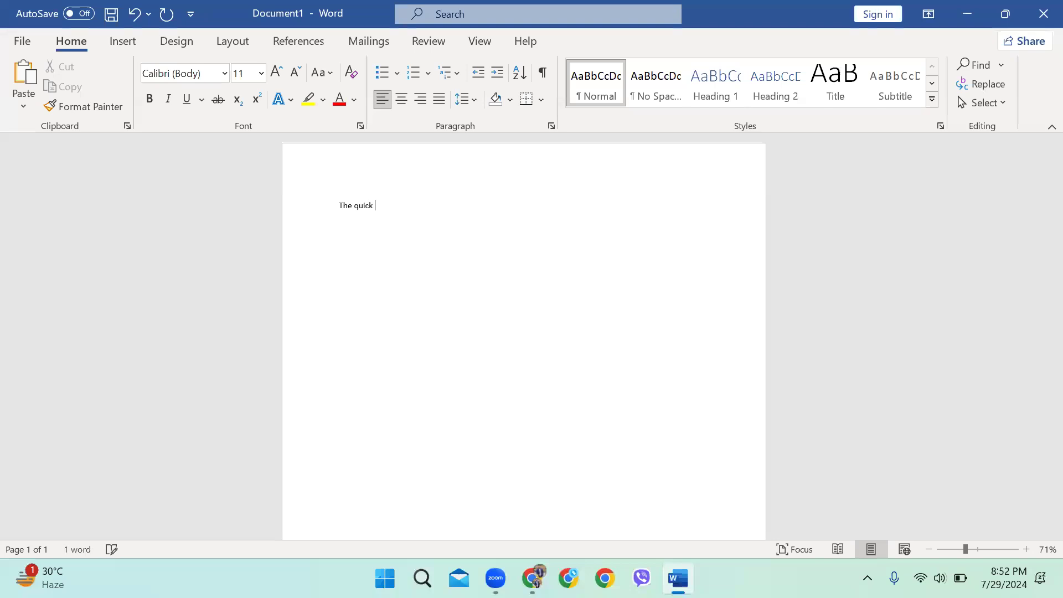
{"action": "type", "text": " brown fox jumps over the lazy"}
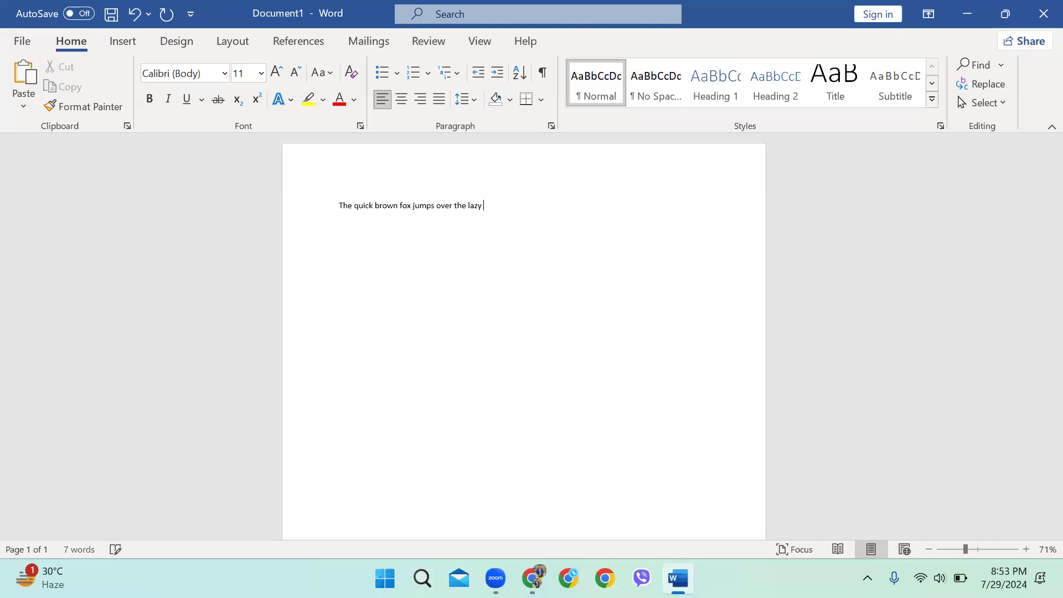
Select the whole fox sentence and enlarge its font size to 25 pt
{"action": "key", "text": "ctrl+a"}
{"action": "key", "text": "ctrl+shift+period"}
{"action": "key", "text": "ctrl+shift+period"}
{"action": "key", "text": "ctrl+shift+period"}
{"action": "key", "text": "ctrl+shift+period"}
{"action": "key", "text": "ctrl+shift+period"}
{"action": "key", "text": "ctrl+bracketright"}
{"action": "key", "text": "ctrl+bracketright"}
{"action": "key", "text": "ctrl+bracketright"}
{"action": "key", "text": "ctrl+bracketright"}
{"action": "key", "text": "ctrl+bracketright"}
{"action": "key", "text": "ctrl+bracketright"}
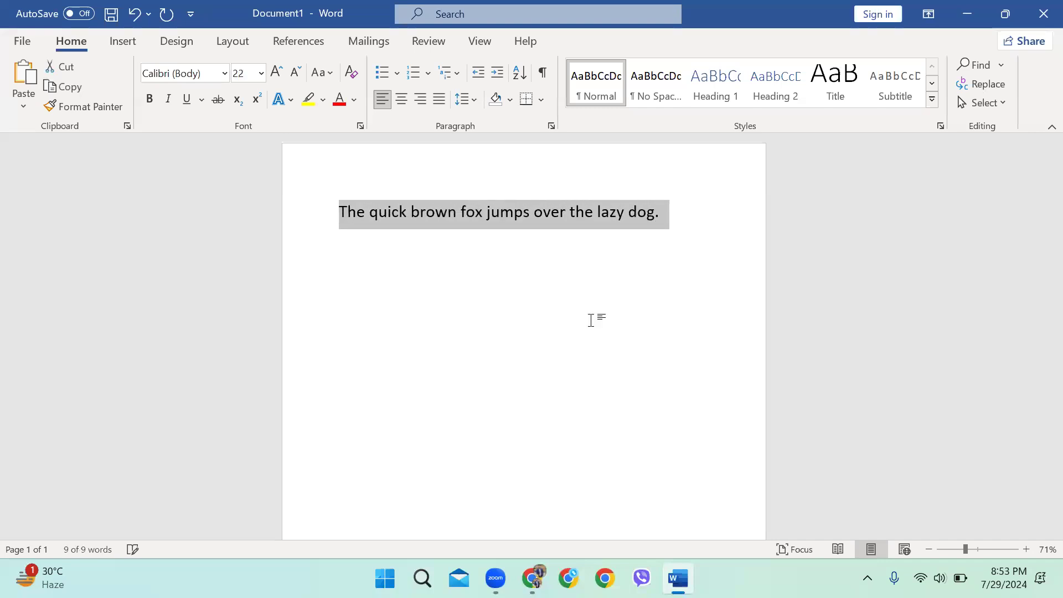
{"action": "key", "text": "ctrl+bracketleft"}
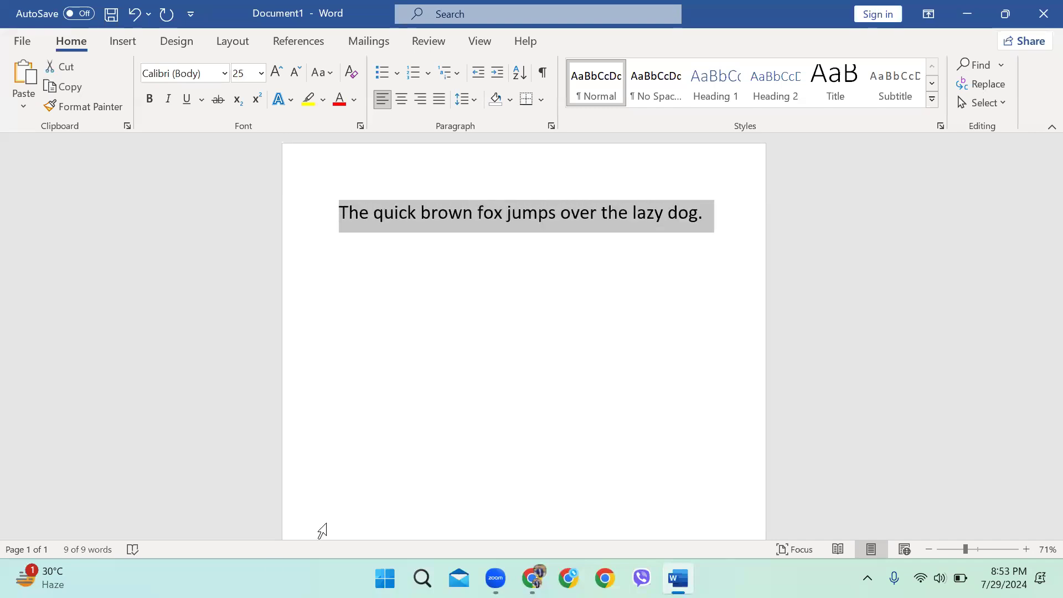
Check the completed sentence by selecting and deselecting it, leaving the caret after 'dog.'
{"action": "left_click", "coordinate": [775, 227]}
{"action": "left_click_drag", "start_coordinate": [706, 213], "coordinate": [274, 209]}
{"action": "left_click", "coordinate": [752, 215]}
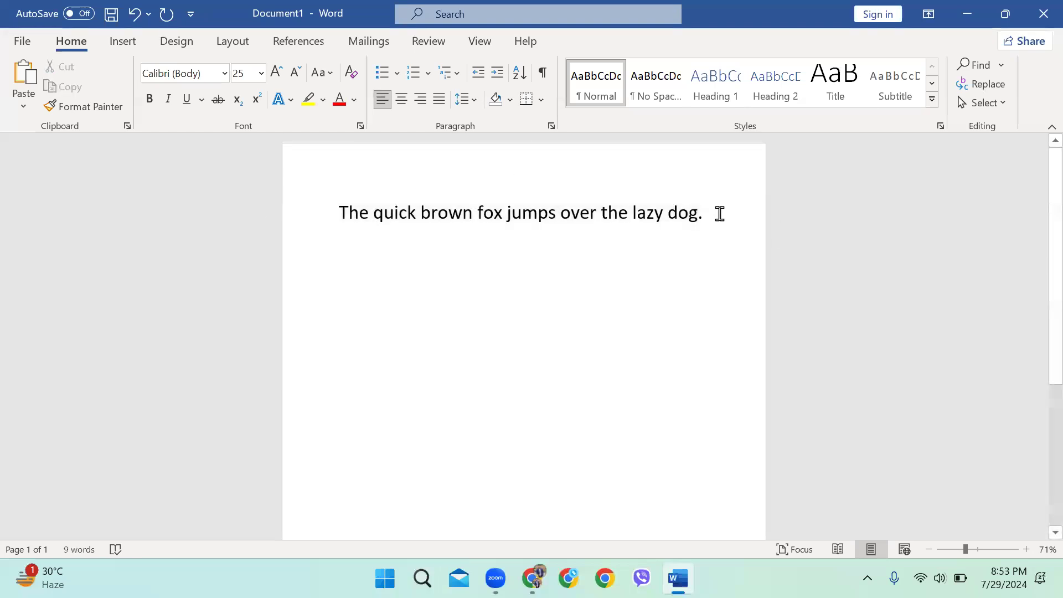
{"action": "left_click_drag", "start_coordinate": [714, 214], "coordinate": [177, 276]}
{"action": "left_click", "coordinate": [720, 236]}
{"action": "scroll", "coordinate": [638, 214], "scroll_direction": "down", "scroll_amount": 5}
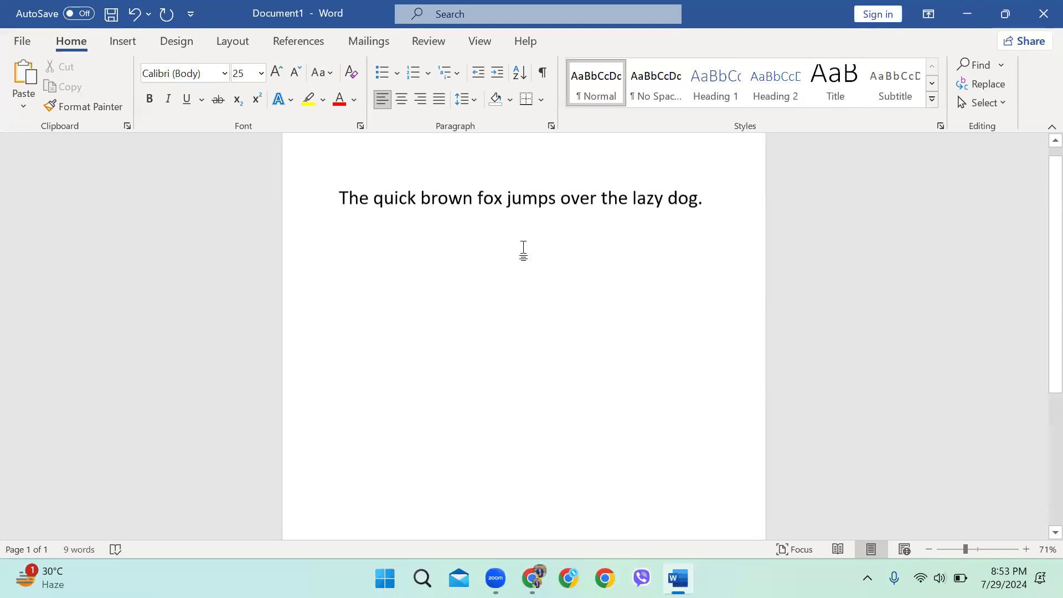
{"action": "scroll", "coordinate": [622, 325], "scroll_direction": "up", "scroll_amount": 4}
{"action": "scroll", "coordinate": [616, 316], "scroll_direction": "up", "scroll_amount": 1}
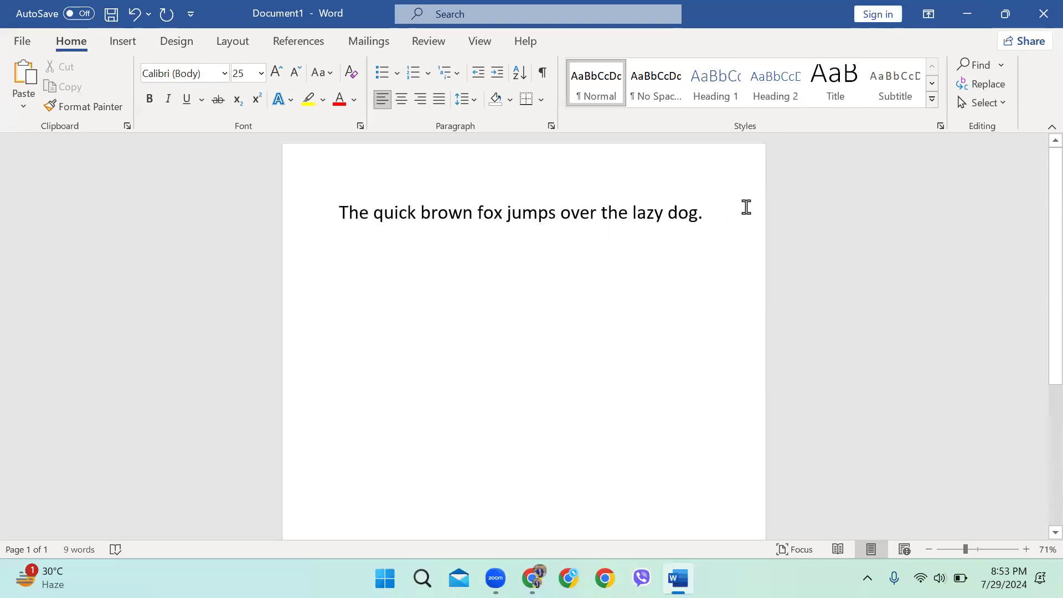
{"action": "left_click_drag", "start_coordinate": [304, 221], "coordinate": [775, 249]}
{"action": "left_click", "coordinate": [769, 231]}
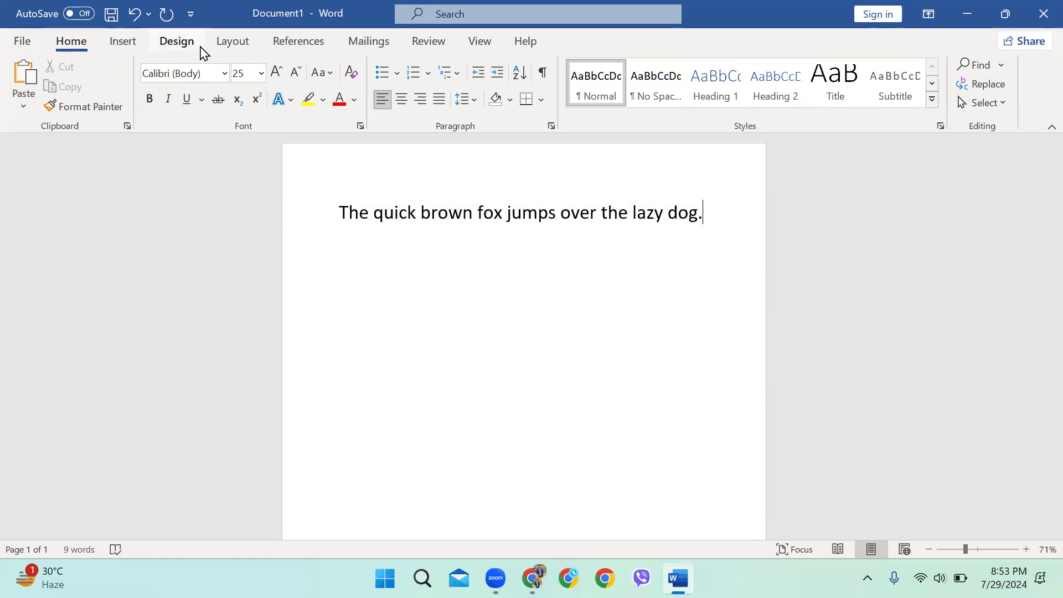
{"action": "left_click", "coordinate": [127, 47]}
{"action": "left_click", "coordinate": [183, 50]}
{"action": "left_click", "coordinate": [233, 47]}
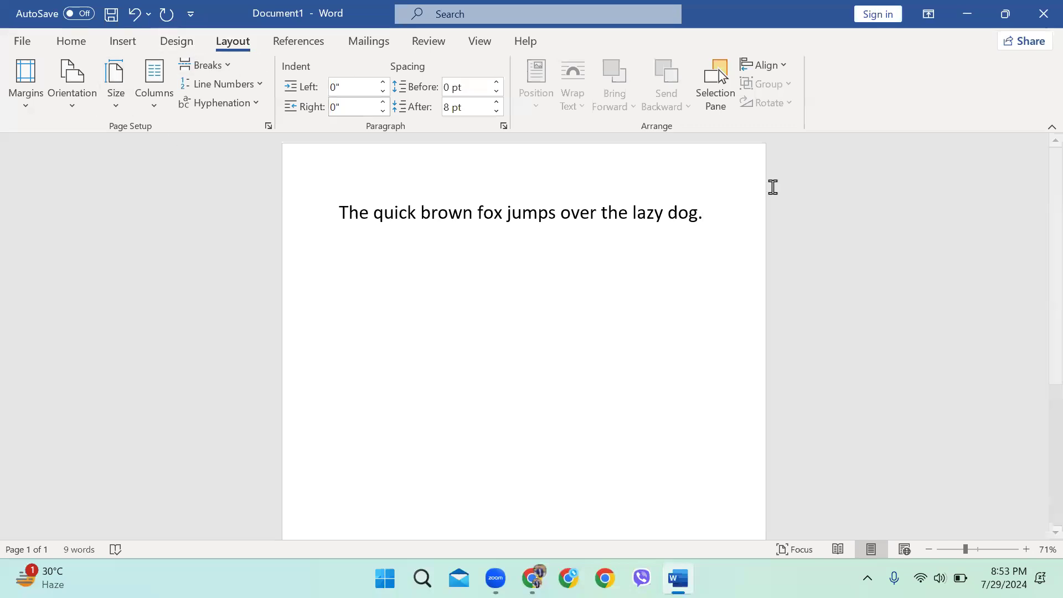
{"action": "left_click", "coordinate": [83, 52]}
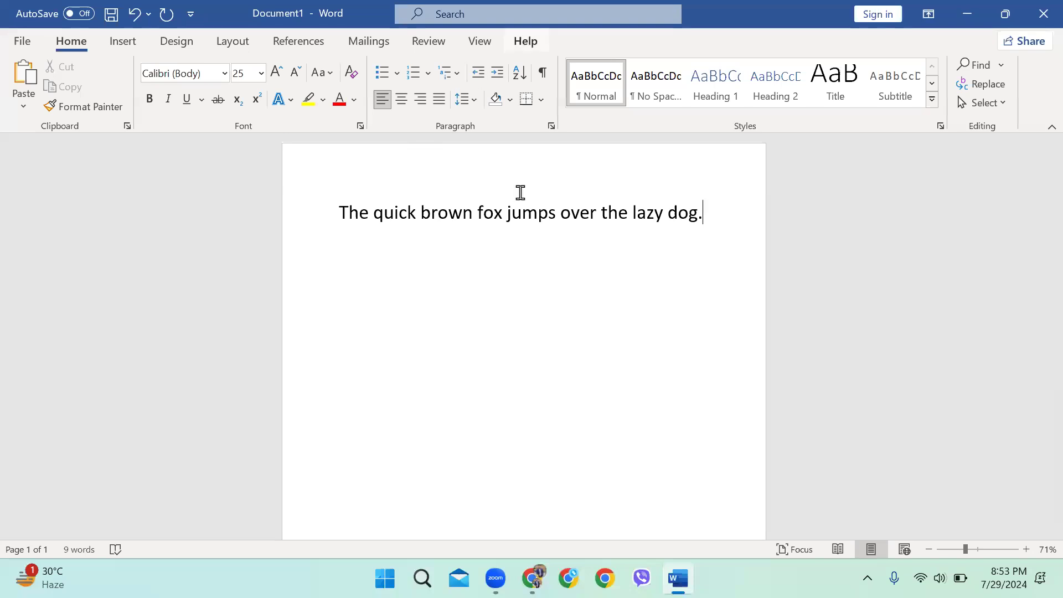
{"action": "left_click", "coordinate": [21, 42]}
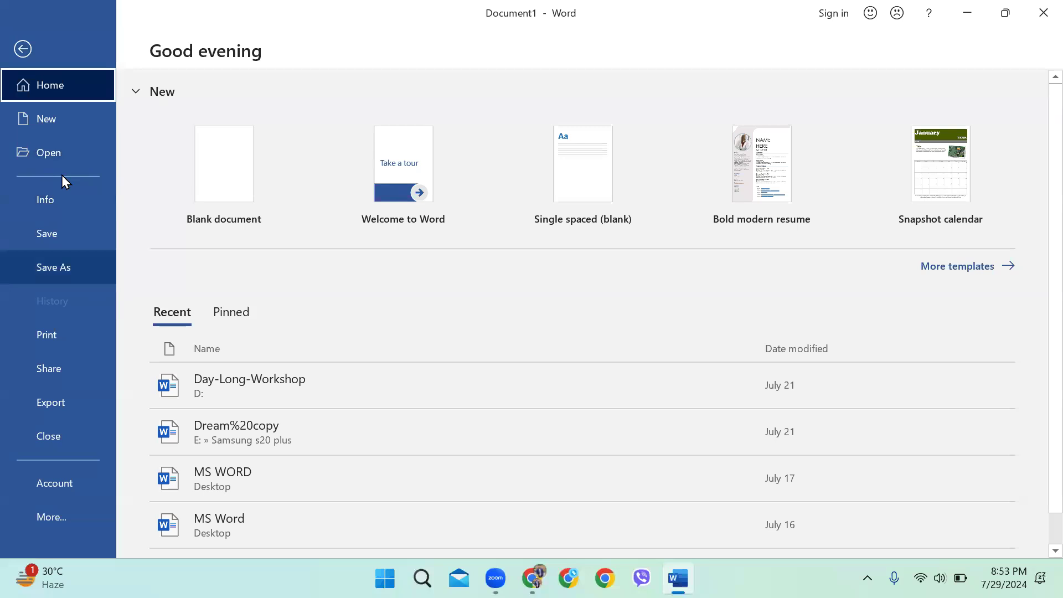
{"action": "left_click", "coordinate": [22, 50]}
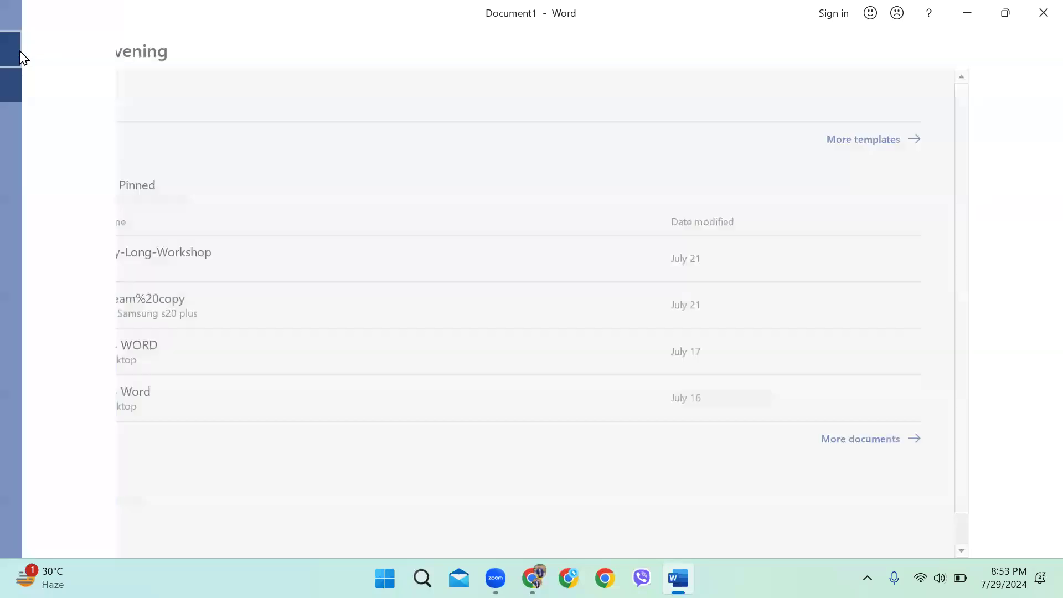
{"action": "left_click_drag", "start_coordinate": [709, 218], "coordinate": [335, 214]}
{"action": "left_click", "coordinate": [738, 244]}
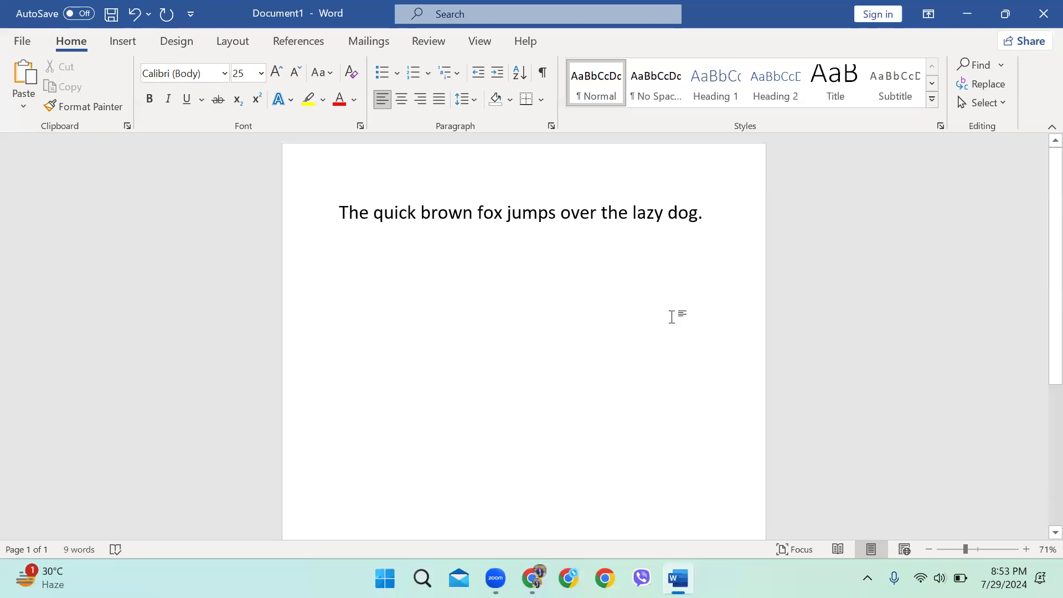
{"action": "left_click", "coordinate": [22, 43]}
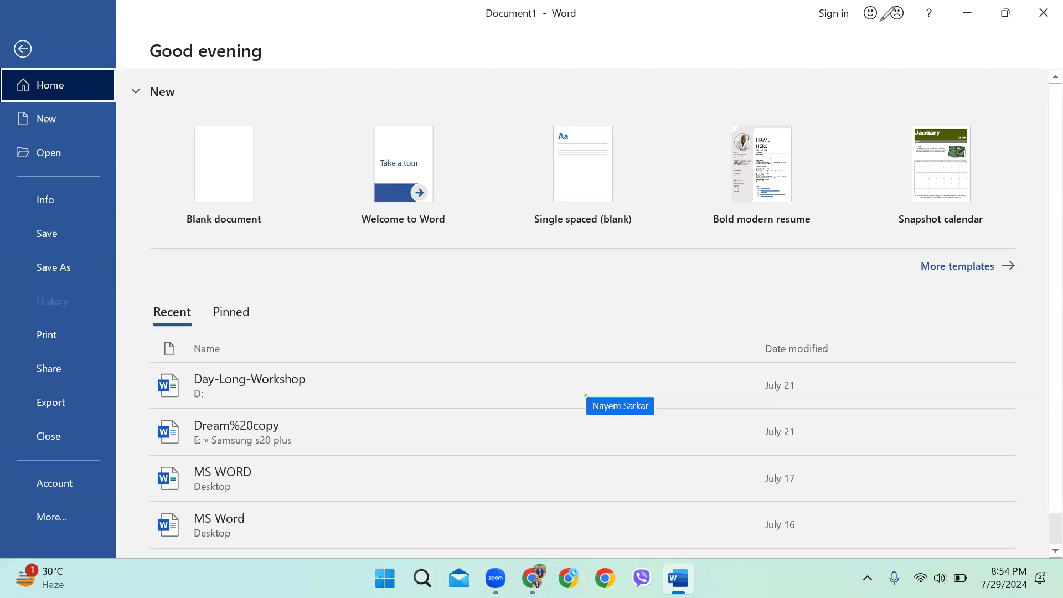
{"action": "left_click", "coordinate": [880, 21]}
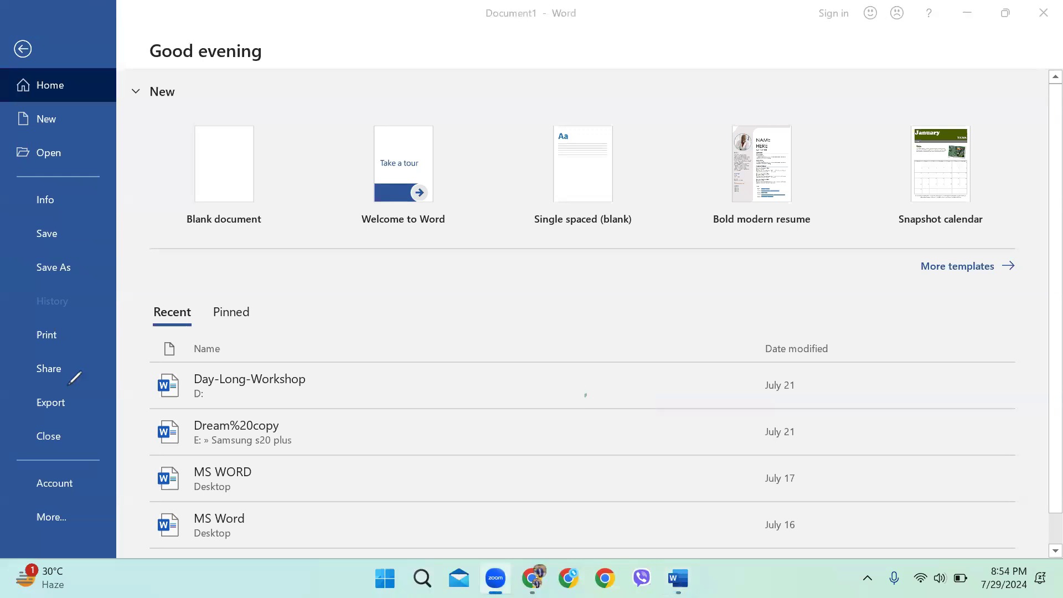
{"action": "left_click", "coordinate": [332, 160]}
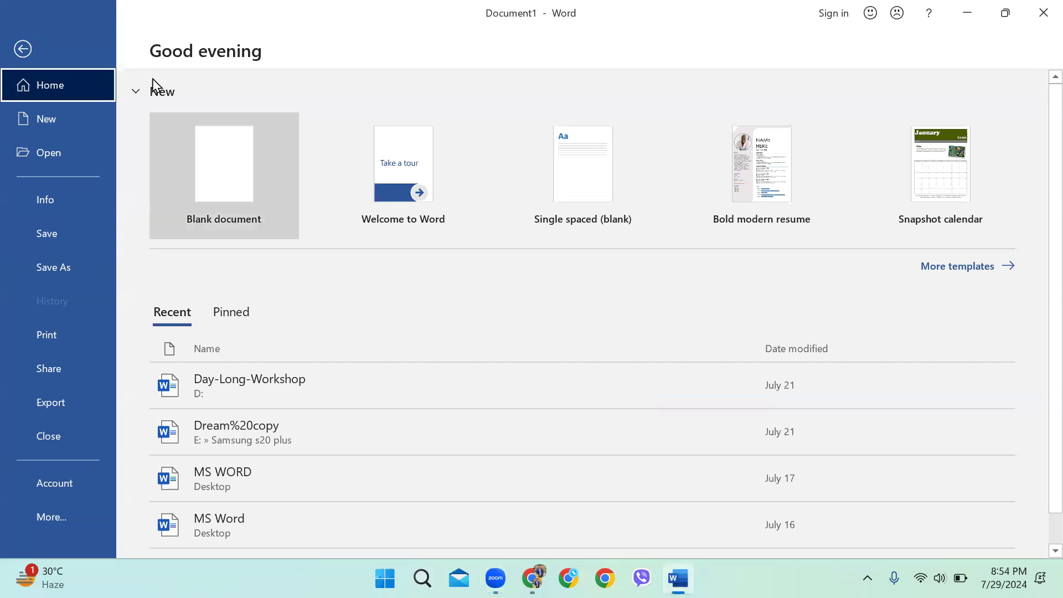
{"action": "left_click", "coordinate": [39, 53]}
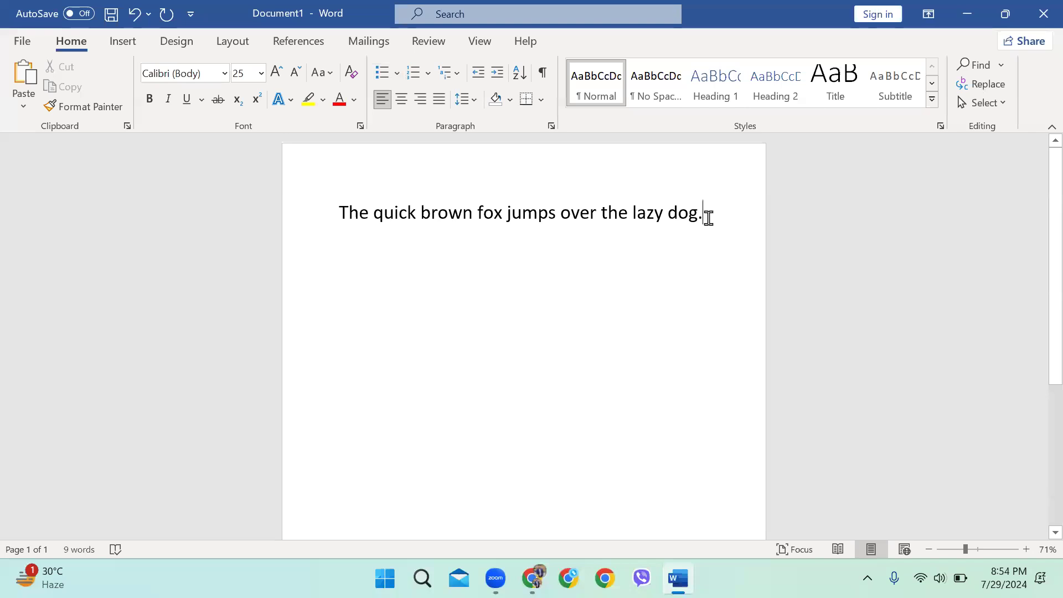
Place the caret after the sentence and open the Save As folder dialog
{"action": "triple_click", "coordinate": [499, 213]}
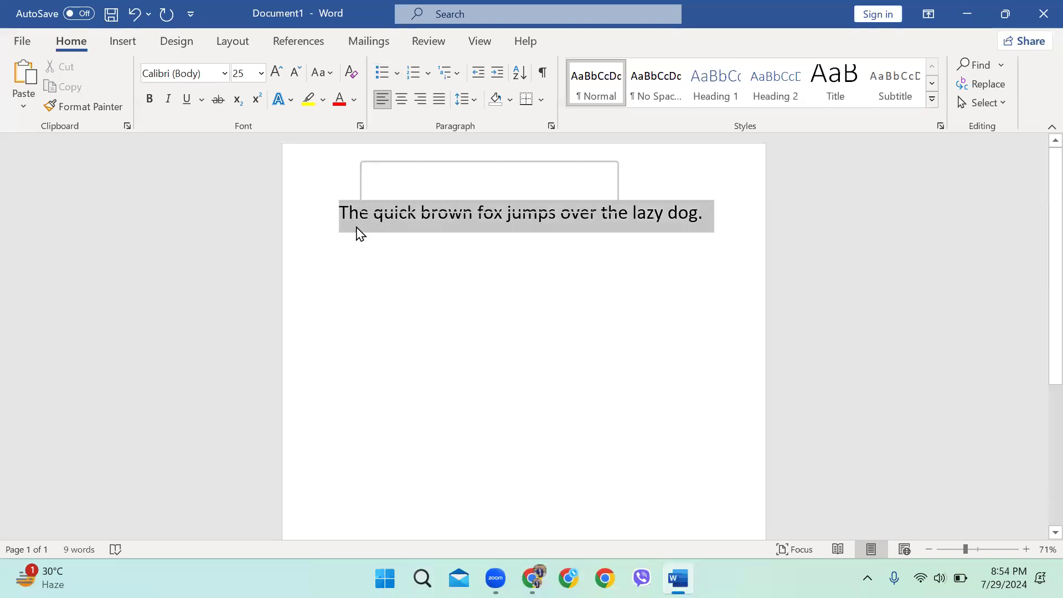
{"action": "left_click", "coordinate": [683, 242]}
{"action": "left_click", "coordinate": [729, 233]}
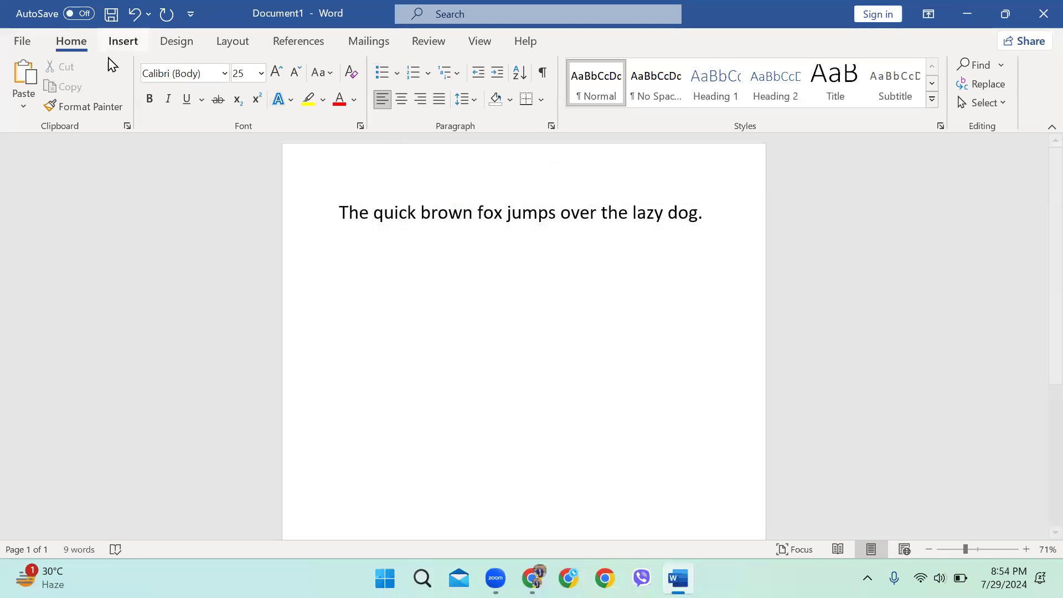
{"action": "left_click", "coordinate": [5, 42]}
{"action": "left_click", "coordinate": [59, 276]}
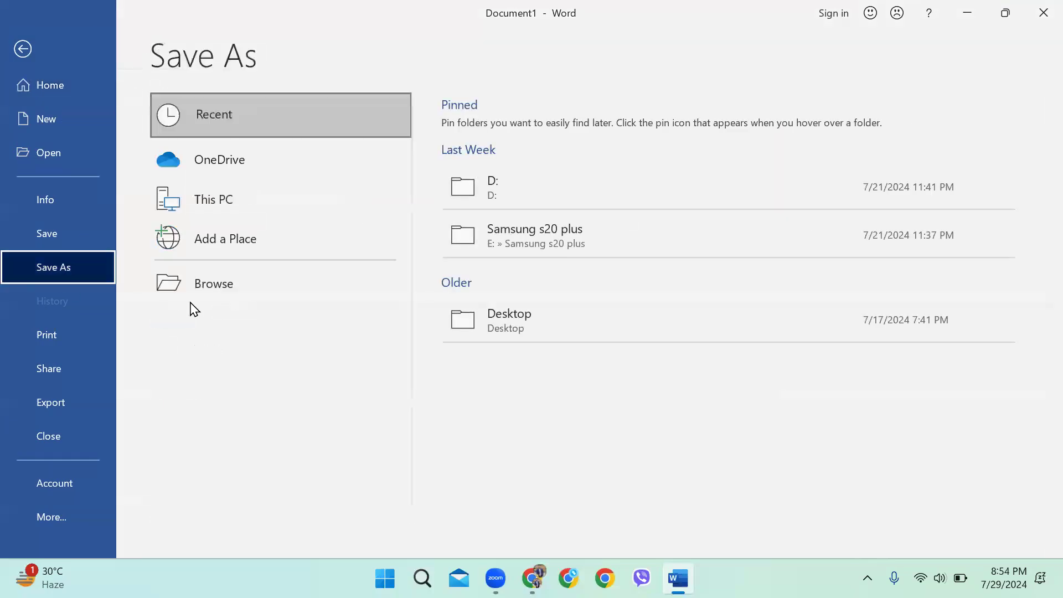
{"action": "left_click", "coordinate": [211, 286]}
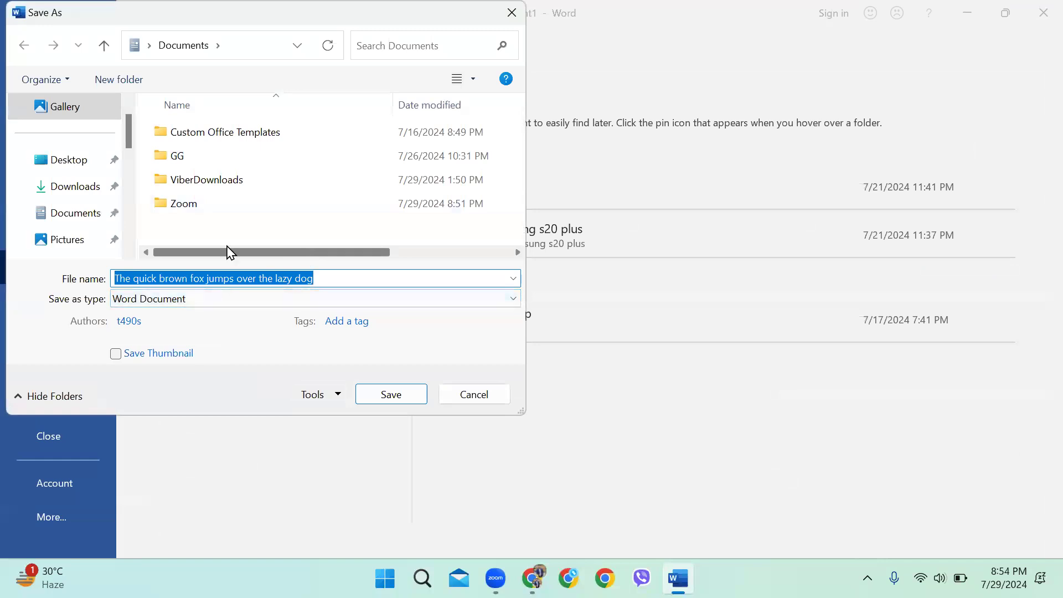
Choose Desktop, replace the file name with MS WORD, and save the document
{"action": "scroll", "coordinate": [78, 142], "scroll_direction": "up", "scroll_amount": 2}
{"action": "scroll", "coordinate": [83, 168], "scroll_direction": "down", "scroll_amount": 3}
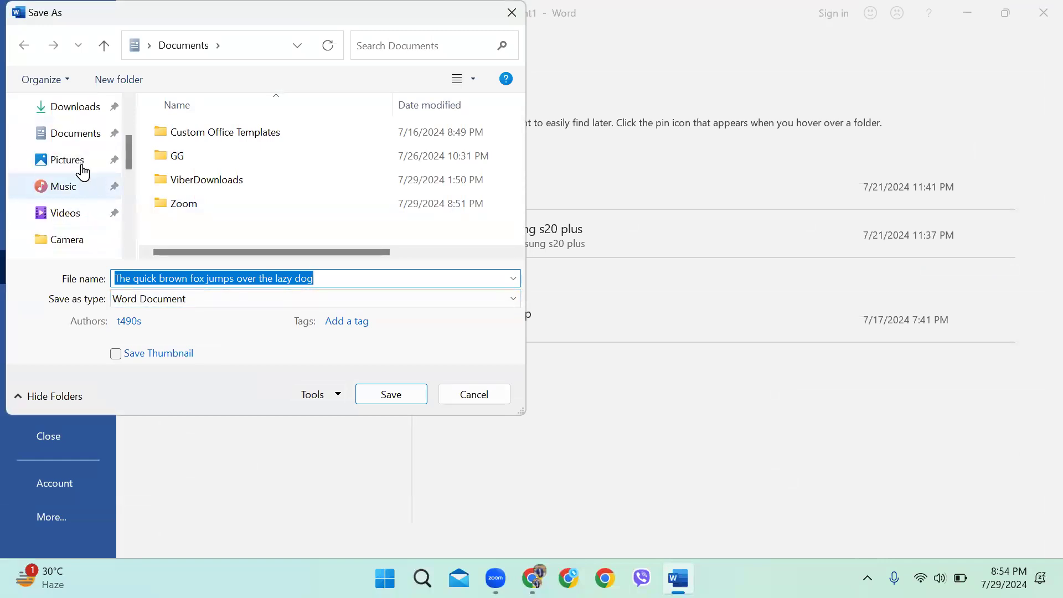
{"action": "scroll", "coordinate": [80, 176], "scroll_direction": "up", "scroll_amount": 2}
{"action": "left_click", "coordinate": [69, 191]}
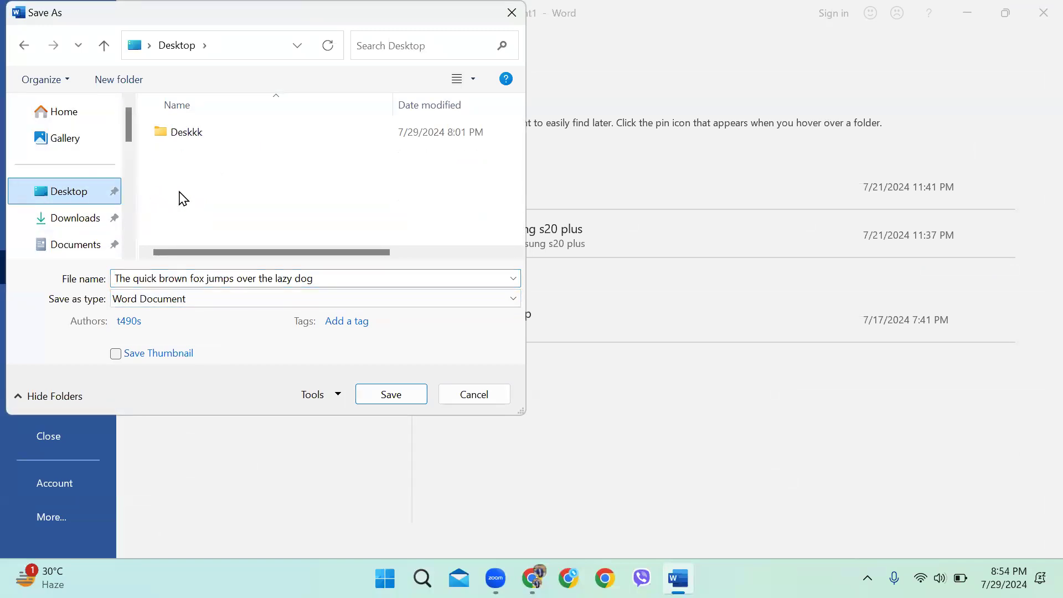
{"action": "left_click", "coordinate": [230, 280]}
{"action": "left_click_drag", "start_coordinate": [320, 278], "coordinate": [95, 284]}
{"action": "key", "text": "BackSpace"}
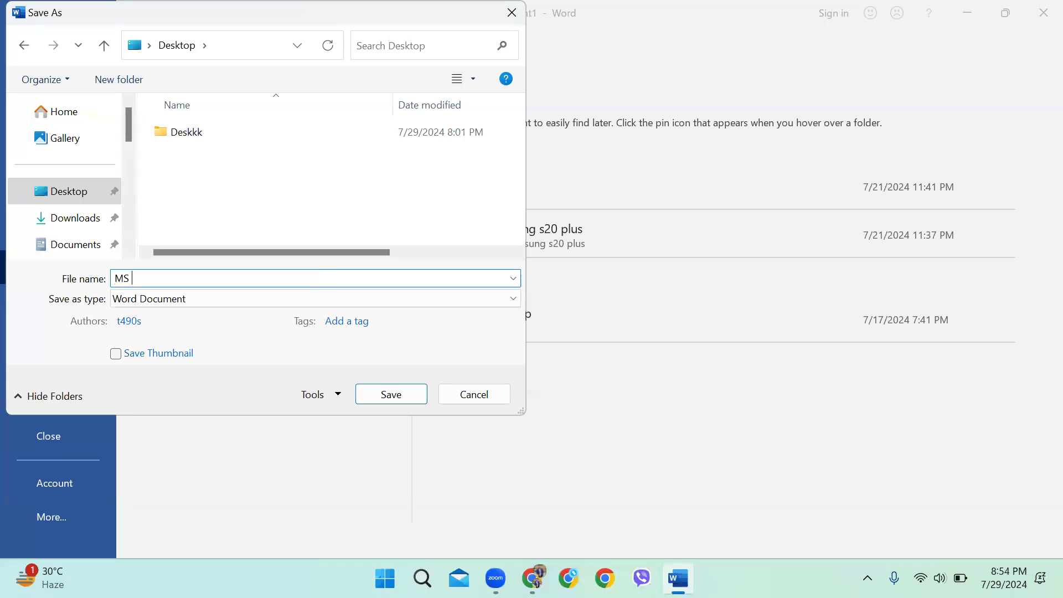
{"action": "left_click", "coordinate": [387, 393]}
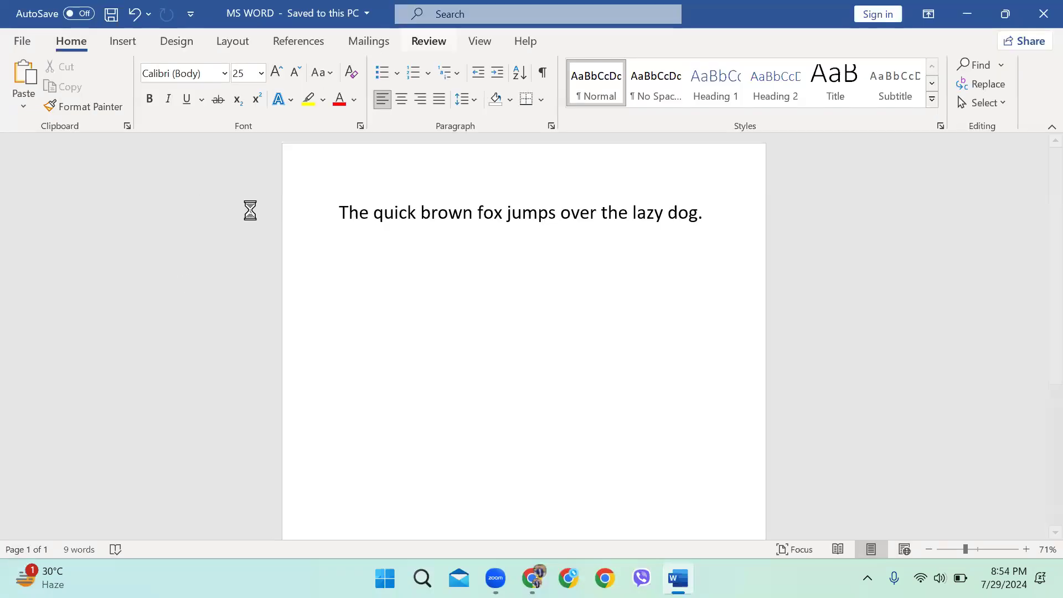
{"action": "left_click_drag", "start_coordinate": [249, 211], "coordinate": [805, 124]}
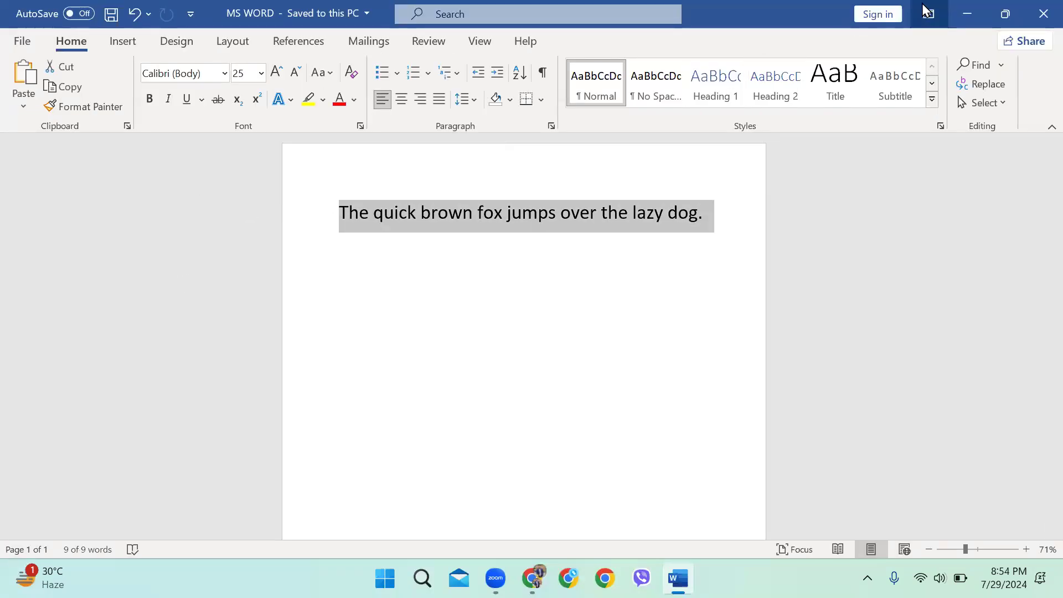
Minimize Word, reposition the MS WORD file icon on the desktop, and restore Word
{"action": "left_click", "coordinate": [967, 13]}
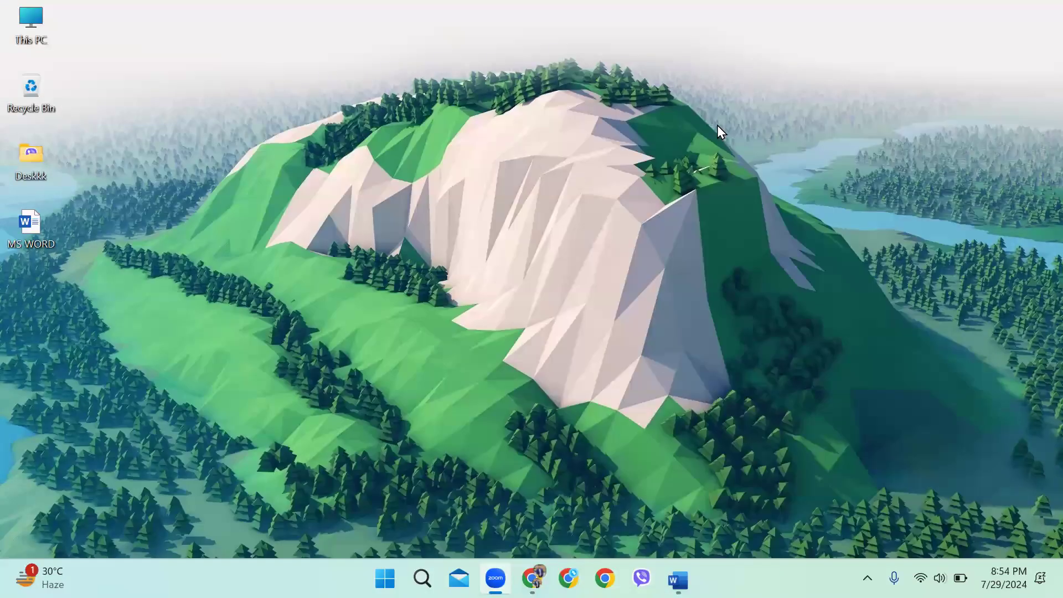
{"action": "mouse_move", "coordinate": [35, 229]}
{"action": "left_mouse_down"}
{"action": "mouse_move", "coordinate": [340, 214]}
{"action": "mouse_move", "coordinate": [348, 230]}
{"action": "mouse_move", "coordinate": [308, 125]}
{"action": "left_mouse_up"}
{"action": "mouse_move", "coordinate": [207, 37]}
{"action": "left_mouse_down"}
{"action": "mouse_move", "coordinate": [352, 171]}
{"action": "mouse_move", "coordinate": [257, 89]}
{"action": "left_mouse_up"}
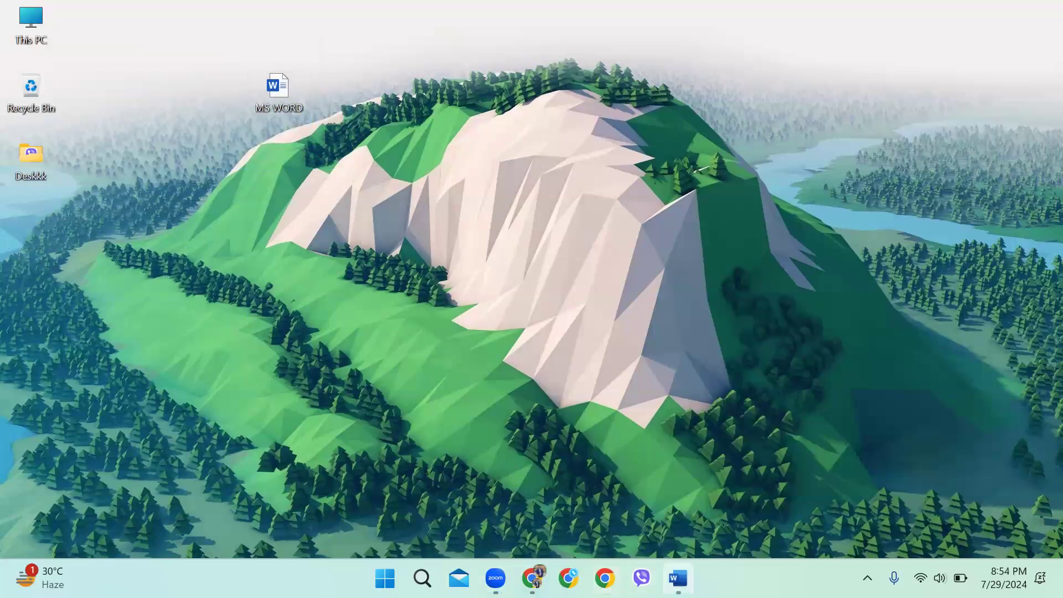
{"action": "left_click", "coordinate": [677, 578]}
View the File > Save As locations, then return to the document without saving
{"action": "left_click", "coordinate": [714, 226]}
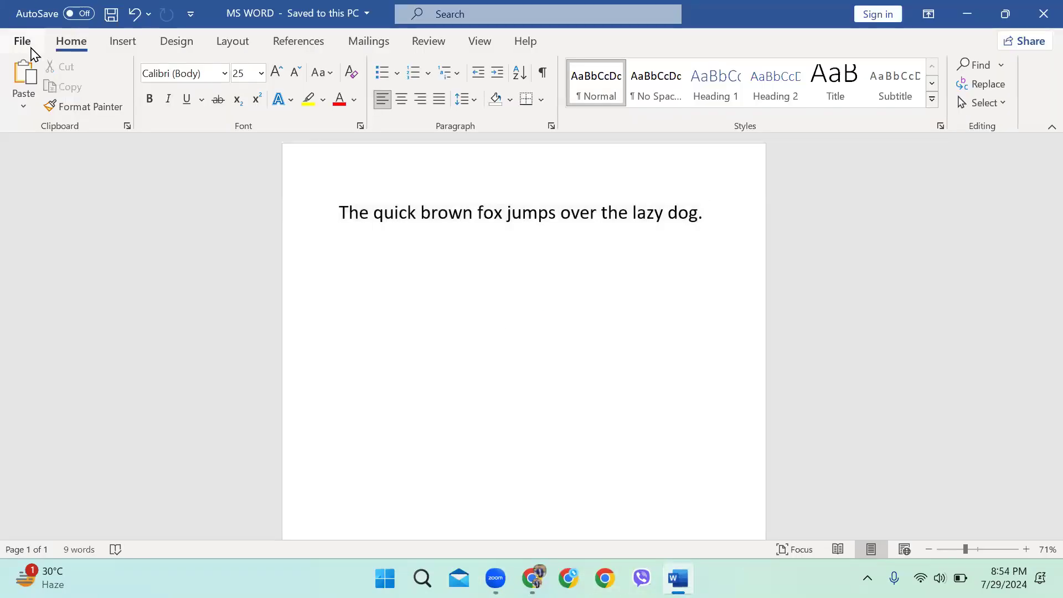
{"action": "left_click", "coordinate": [25, 42]}
{"action": "left_click", "coordinate": [58, 274]}
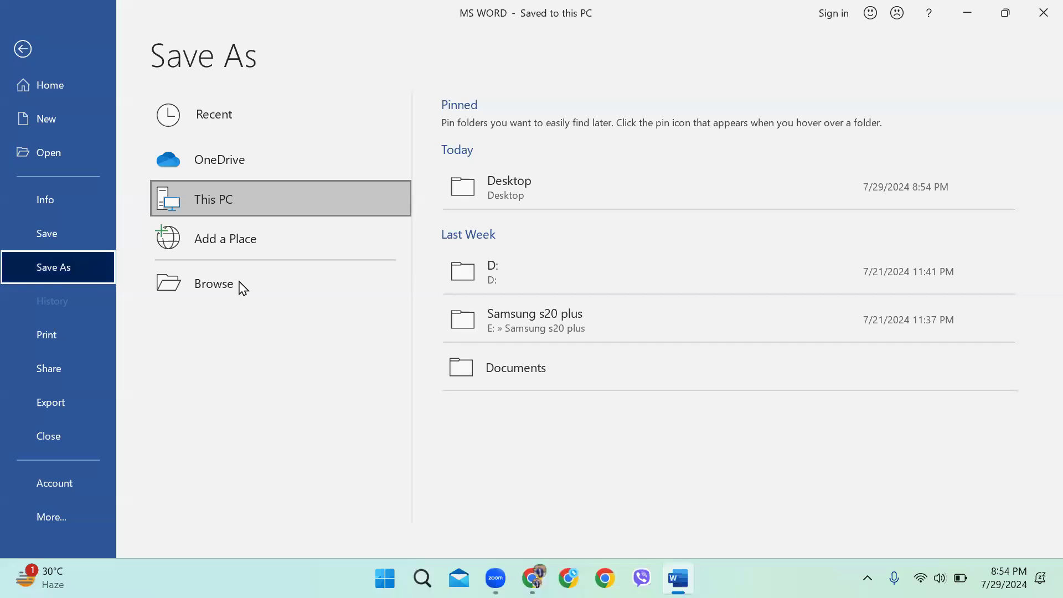
{"action": "left_click", "coordinate": [68, 90]}
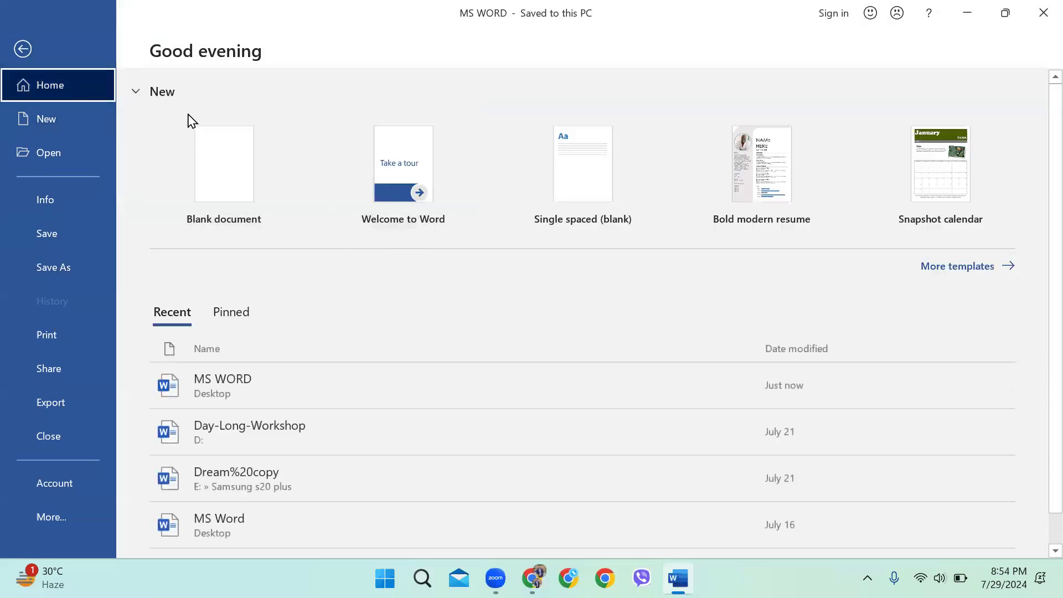
{"action": "left_click", "coordinate": [31, 52]}
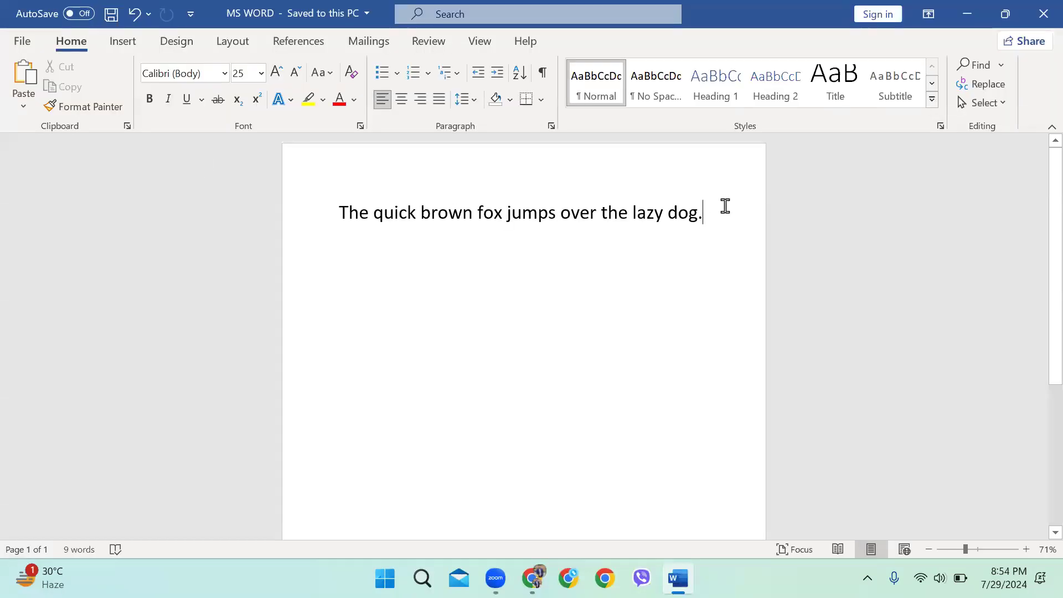
Select the fox sentence and resize Word into a smaller window lower on screen
{"action": "key", "text": "ctrl+a"}
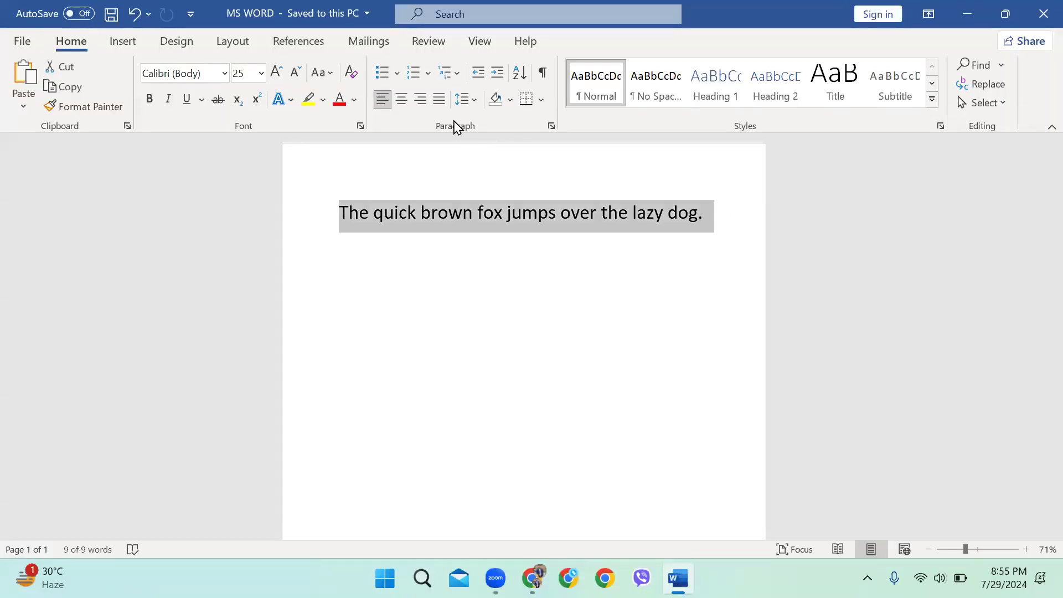
{"action": "left_click_drag", "start_coordinate": [873, 2], "coordinate": [687, 222]}
{"action": "left_click_drag", "start_coordinate": [252, 62], "coordinate": [289, 77]}
{"action": "left_click_drag", "start_coordinate": [789, 425], "coordinate": [354, 430]}
Paste a copy of the fox sentence on a new line directly below it
{"action": "left_click", "coordinate": [765, 430]}
{"action": "left_click_drag", "start_coordinate": [764, 430], "coordinate": [340, 433]}
{"action": "key", "text": "ctrl+c"}
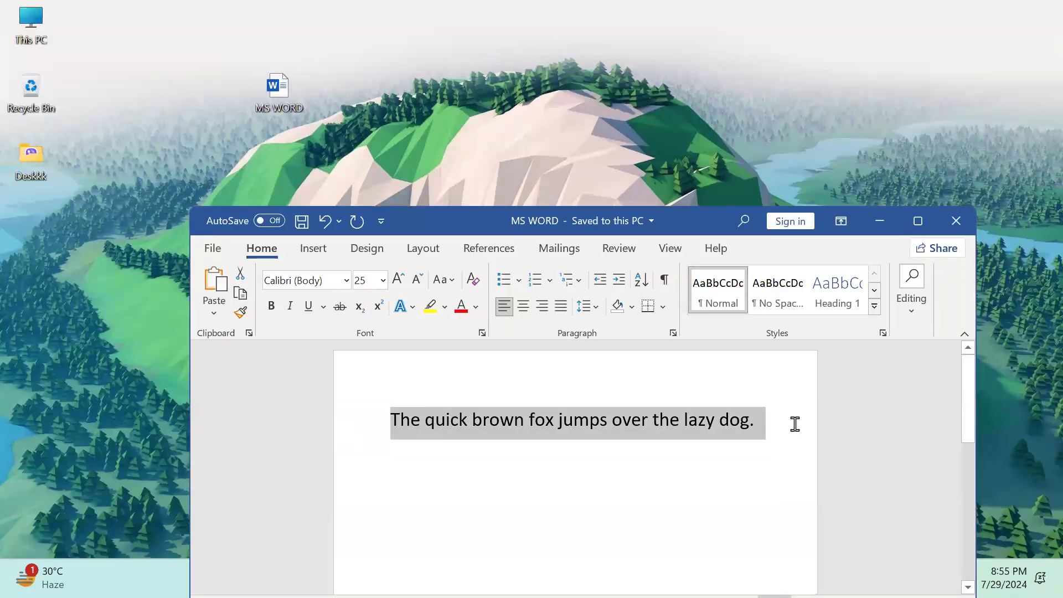
{"action": "left_click", "coordinate": [794, 423]}
{"action": "key", "text": "Return"}
{"action": "key", "text": "ctrl+v"}
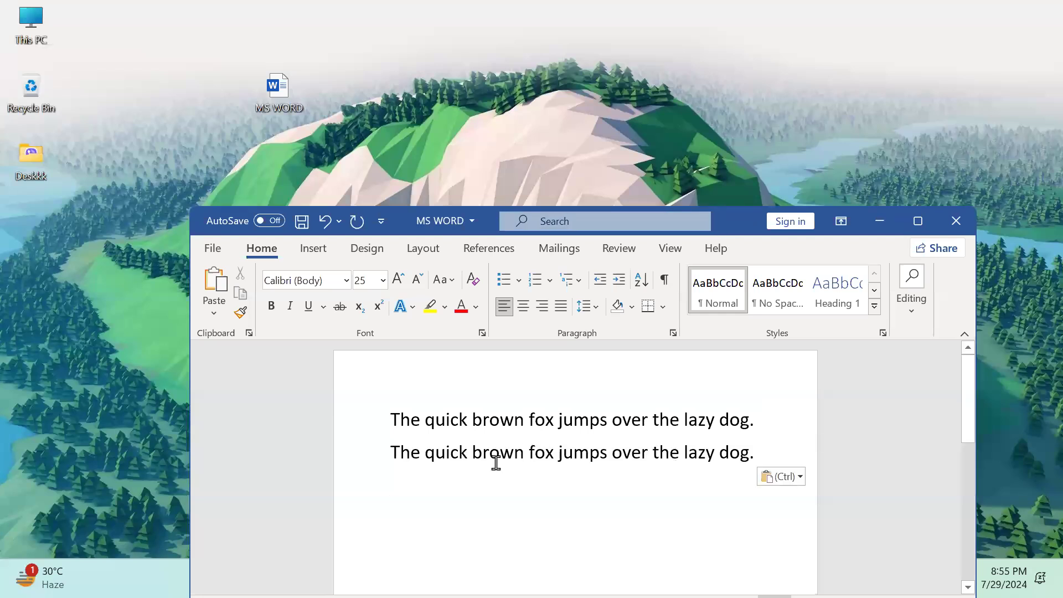
Select and deselect the two sentence lines, placing the caret on the empty third line
{"action": "left_click_drag", "start_coordinate": [769, 448], "coordinate": [344, 425]}
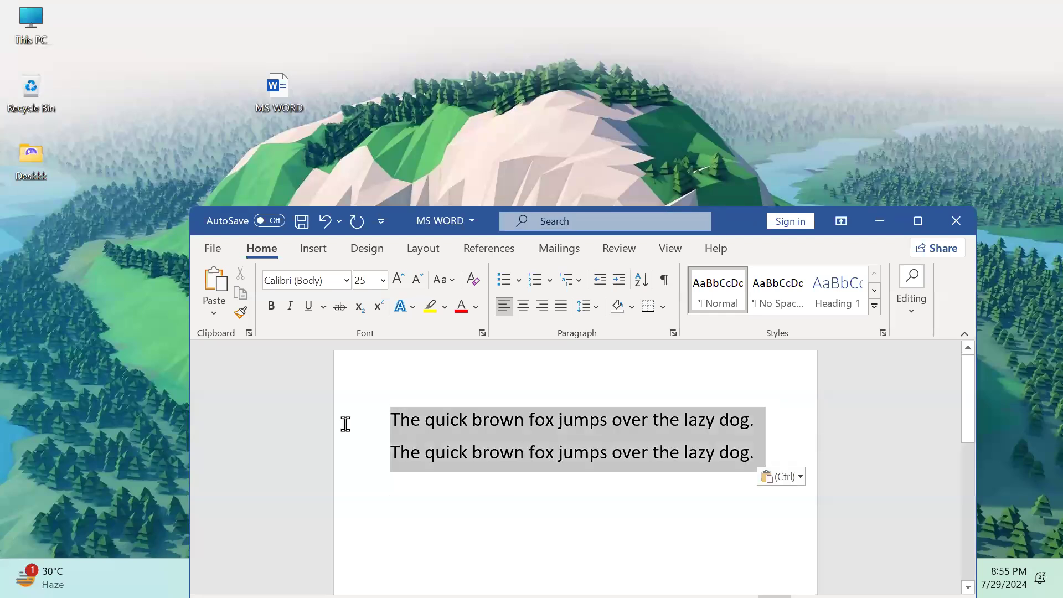
{"action": "left_click", "coordinate": [542, 480]}
{"action": "left_click_drag", "start_coordinate": [762, 417], "coordinate": [396, 417]}
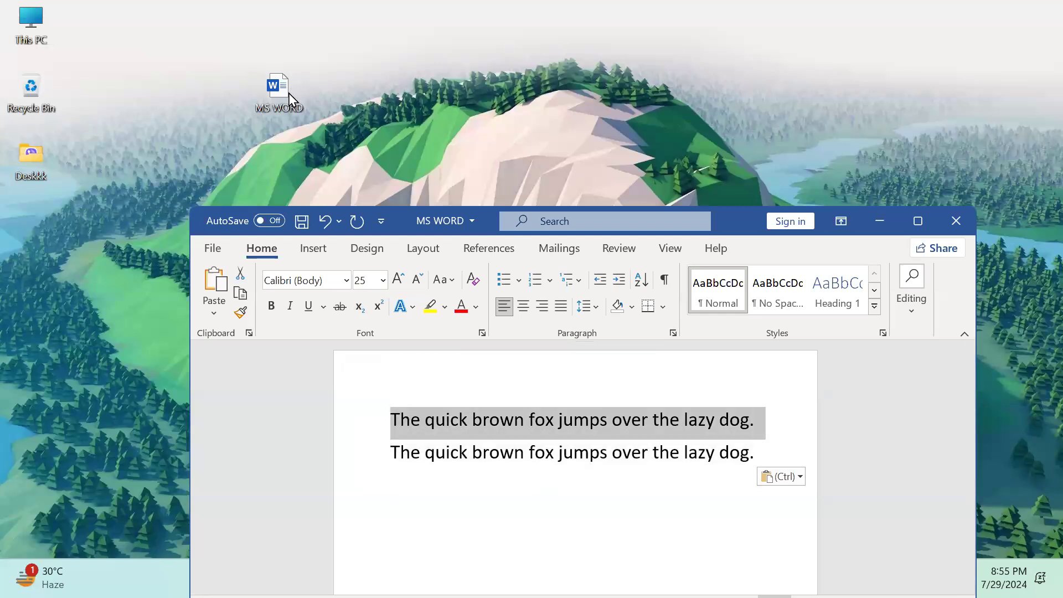
{"action": "left_click", "coordinate": [442, 484]}
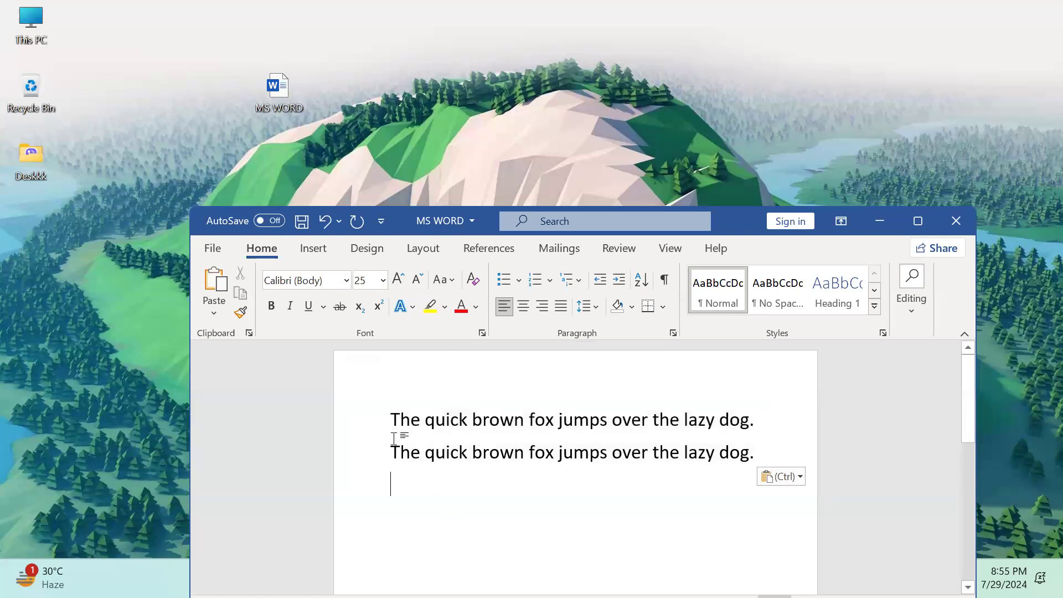
{"action": "triple_click", "coordinate": [379, 417]}
{"action": "left_click", "coordinate": [440, 461]}
{"action": "left_click", "coordinate": [446, 486]}
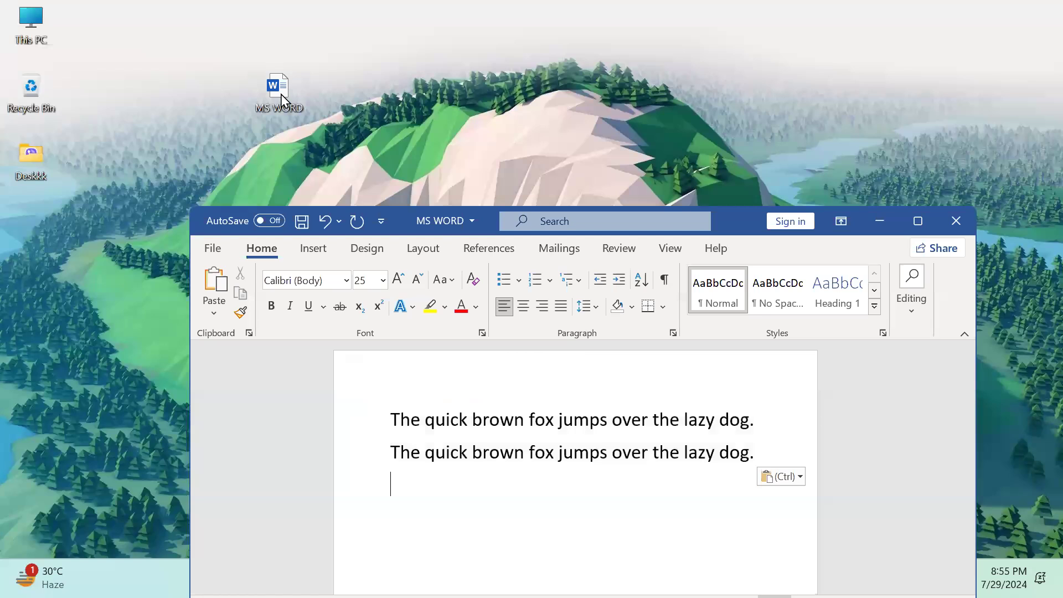
Nudge the MS WORD desktop icon, then paste a third fox sentence on line three
{"action": "left_click_drag", "start_coordinate": [282, 99], "coordinate": [297, 112]}
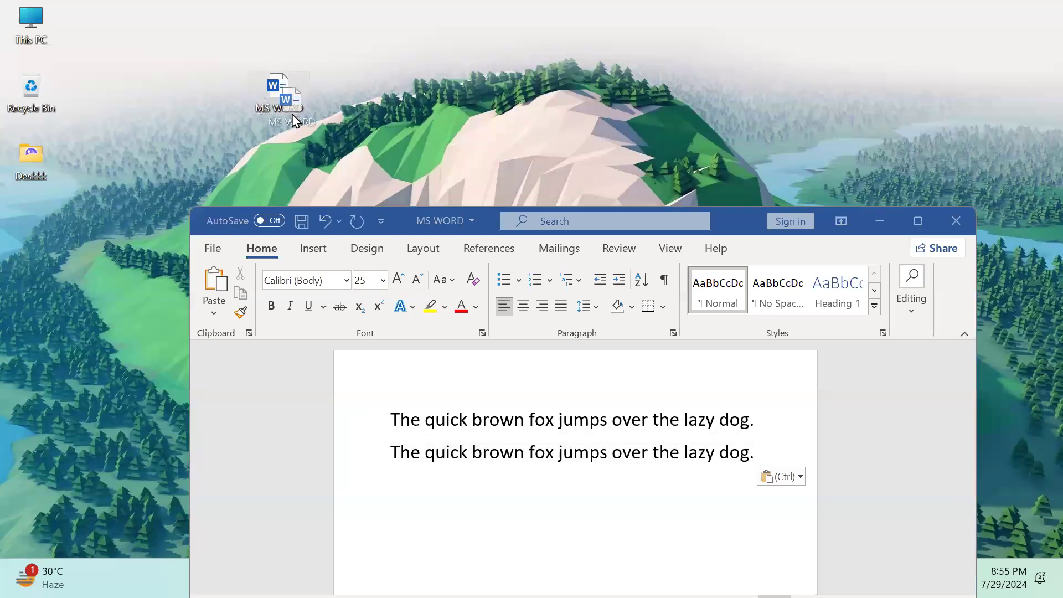
{"action": "left_click", "coordinate": [786, 430]}
{"action": "triple_click", "coordinate": [434, 422]}
{"action": "key", "text": "ctrl+c"}
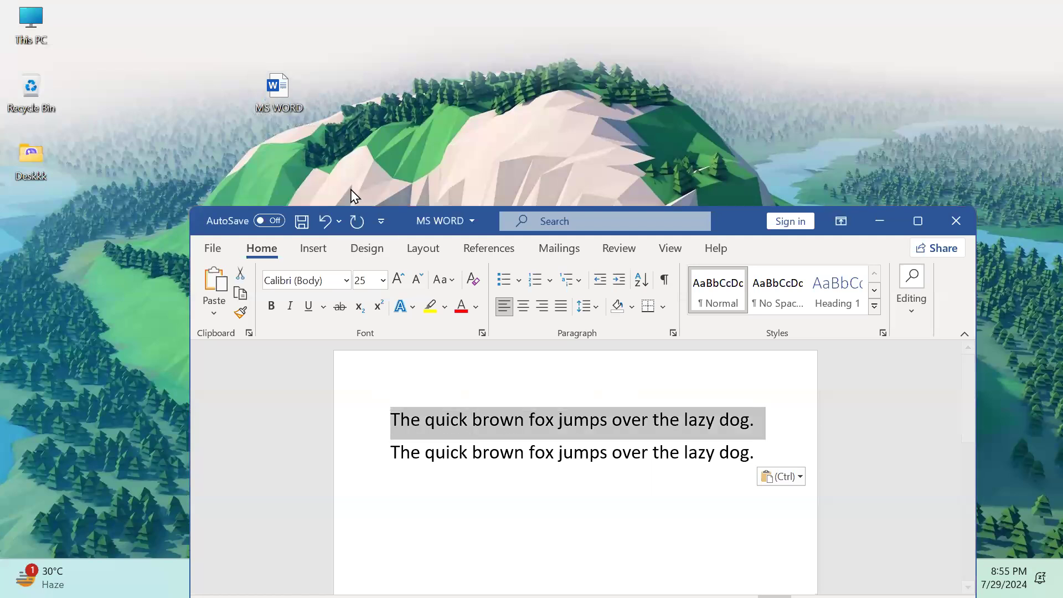
{"action": "left_click_drag", "start_coordinate": [297, 95], "coordinate": [358, 96]}
{"action": "left_click", "coordinate": [429, 479]}
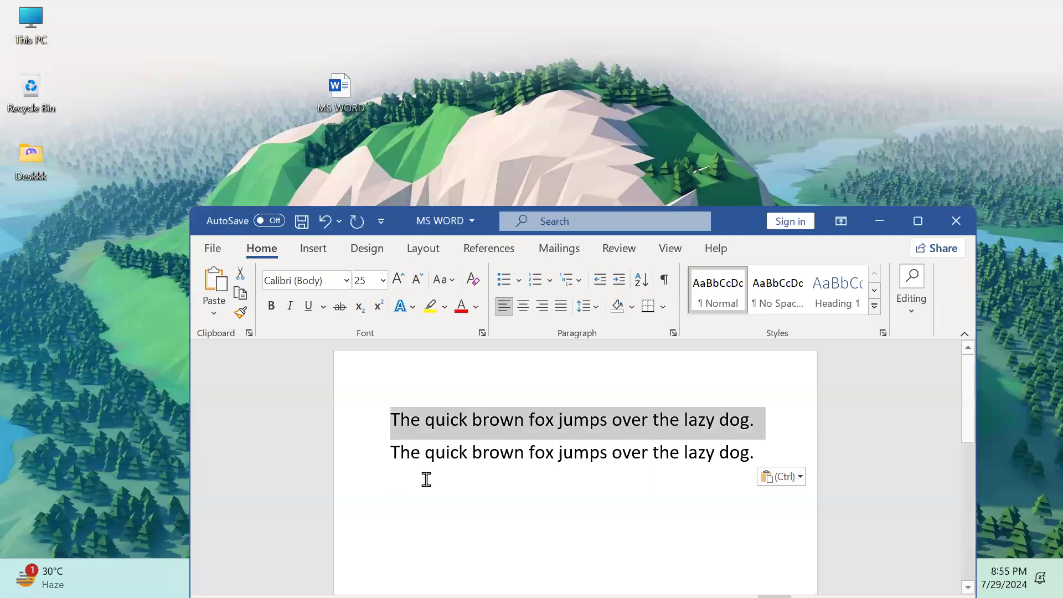
{"action": "left_click_drag", "start_coordinate": [404, 474], "coordinate": [372, 437]}
{"action": "left_click", "coordinate": [457, 518]}
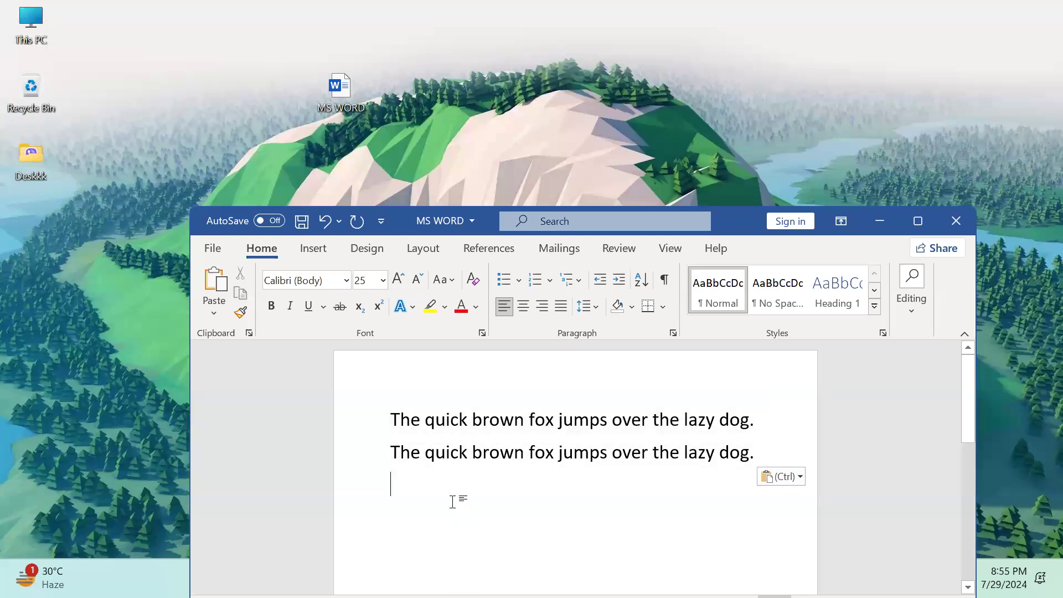
{"action": "key", "text": "ctrl+v"}
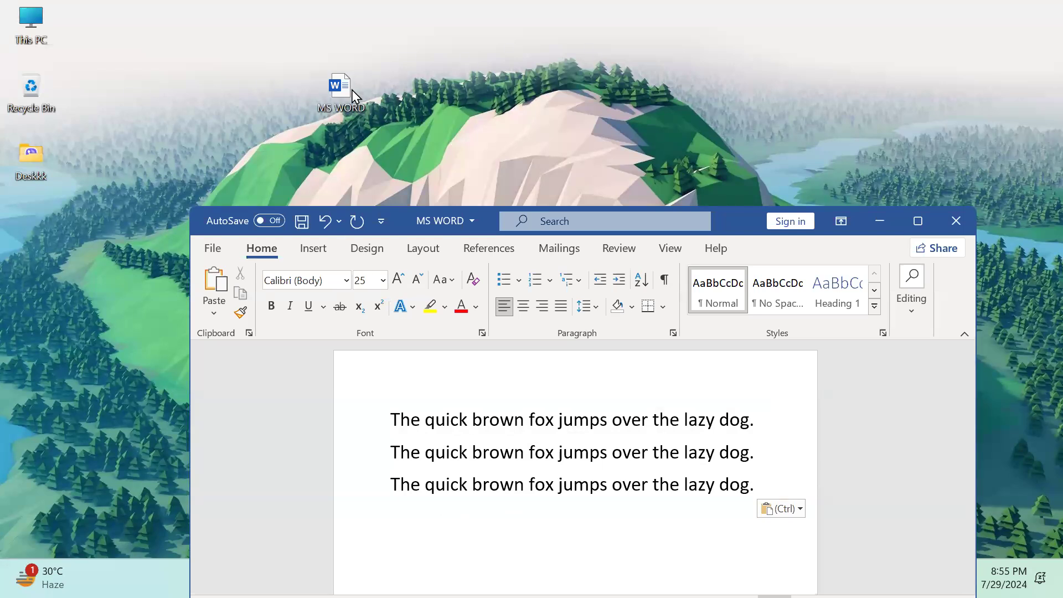
Check all three sentences, leave the caret on the fourth line, and maximize Word
{"action": "left_click_drag", "start_coordinate": [470, 547], "coordinate": [368, 426]}
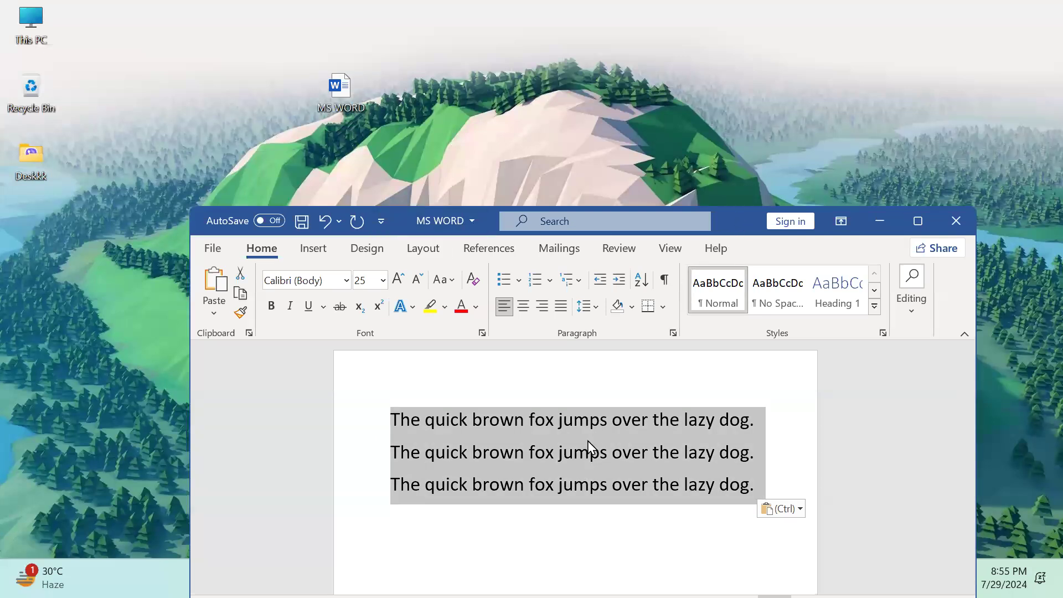
{"action": "left_click", "coordinate": [413, 517]}
{"action": "left_click_drag", "start_coordinate": [413, 517], "coordinate": [347, 410]}
{"action": "left_click", "coordinate": [771, 441]}
{"action": "left_click_drag", "start_coordinate": [487, 513], "coordinate": [344, 363]}
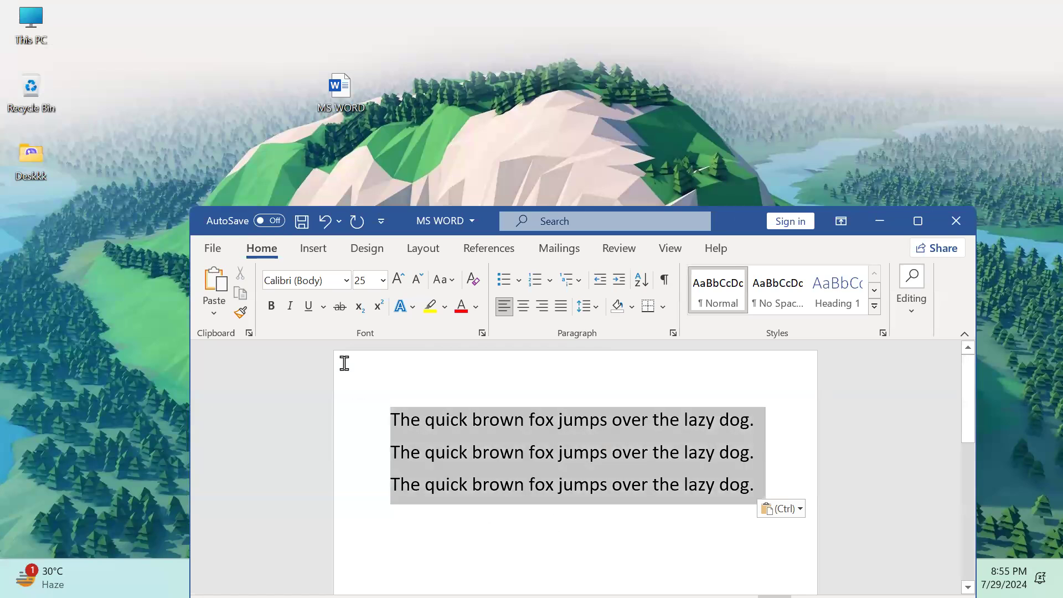
{"action": "left_click", "coordinate": [497, 521]}
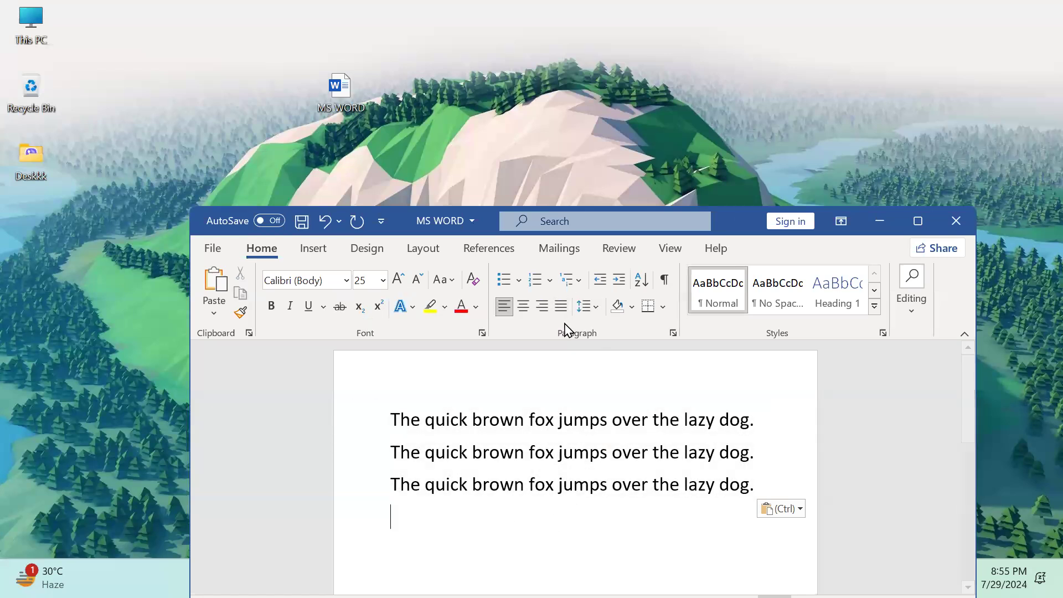
{"action": "double_click", "coordinate": [729, 220]}
View the Save As options, return to the document, and restore Word to a smaller window
{"action": "left_click", "coordinate": [22, 41]}
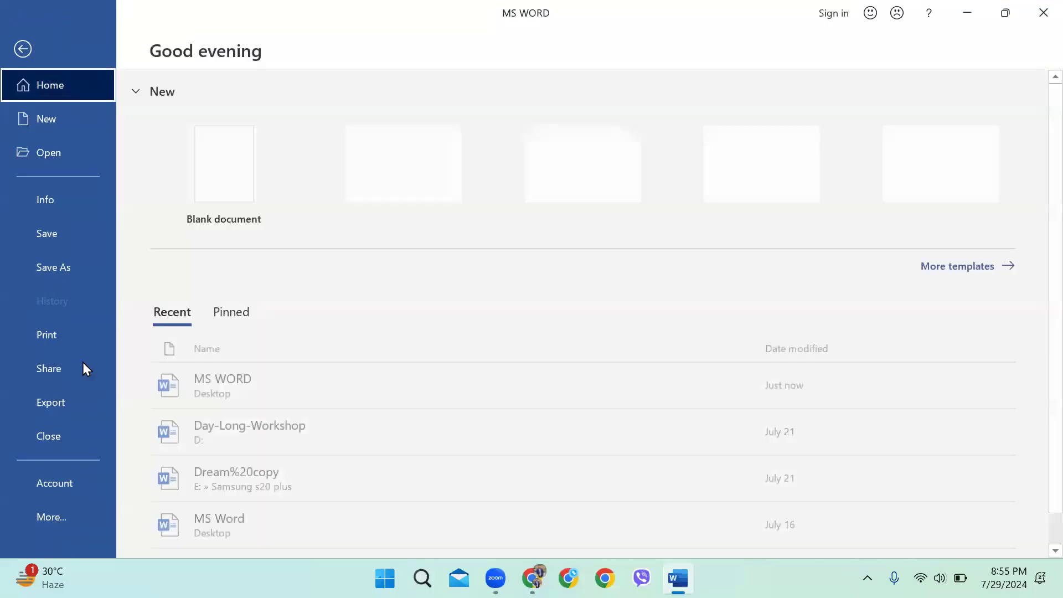
{"action": "left_click", "coordinate": [58, 268]}
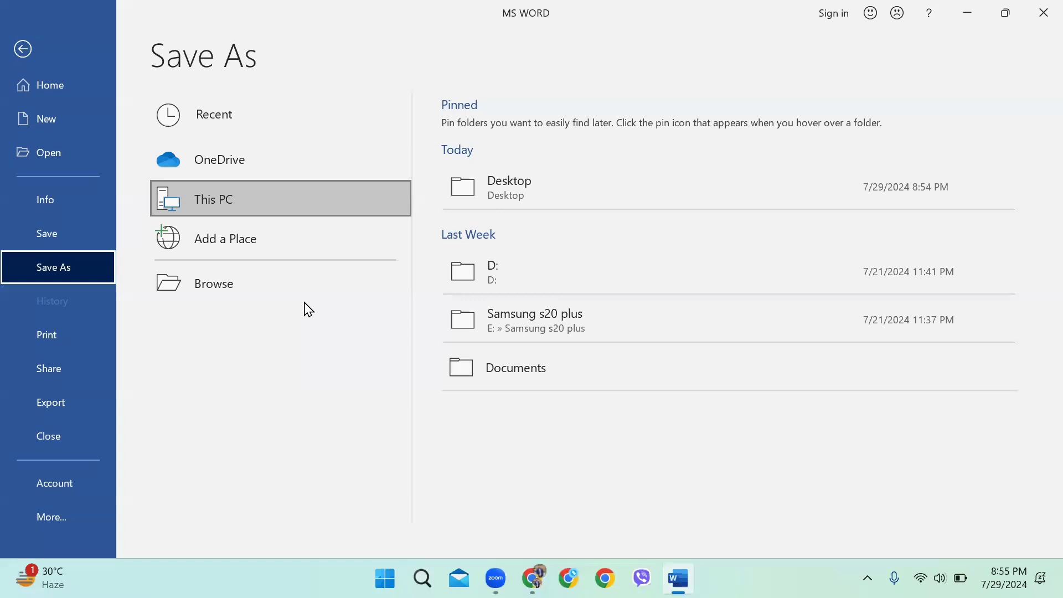
{"action": "left_click", "coordinate": [22, 49]}
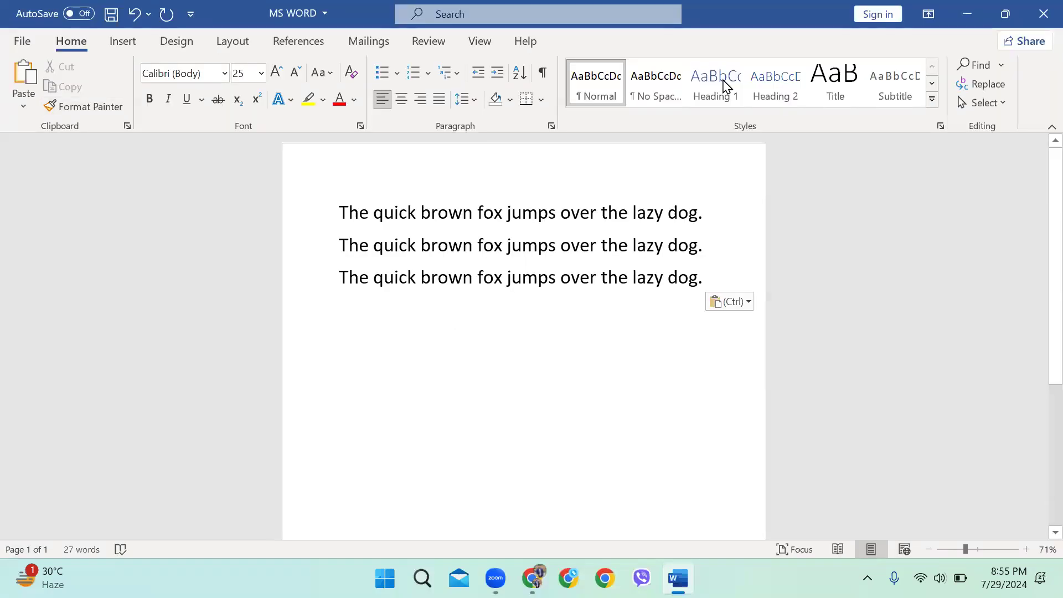
{"action": "key", "text": "super+Down"}
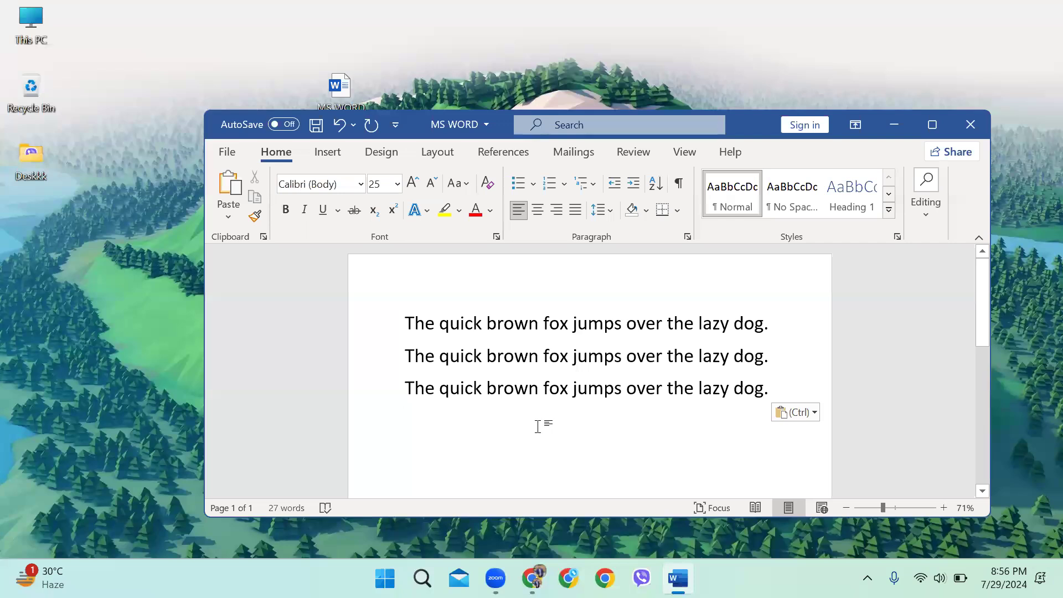
{"action": "scroll", "coordinate": [517, 376], "scroll_direction": "down", "scroll_amount": 2}
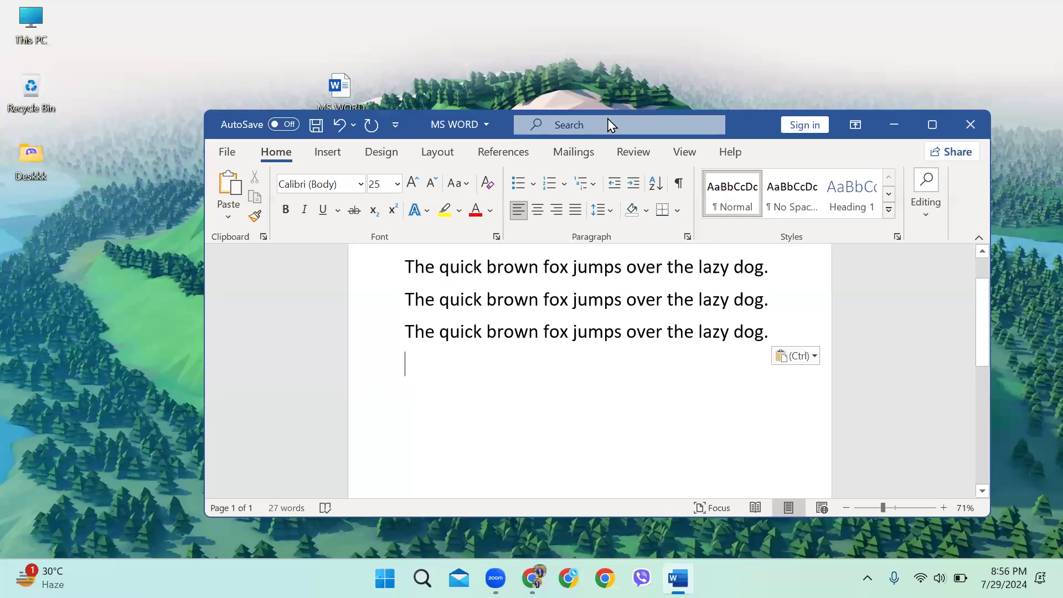
Reopen Save As, maximize the Word window, and go back to the document
{"action": "left_click", "coordinate": [227, 152]}
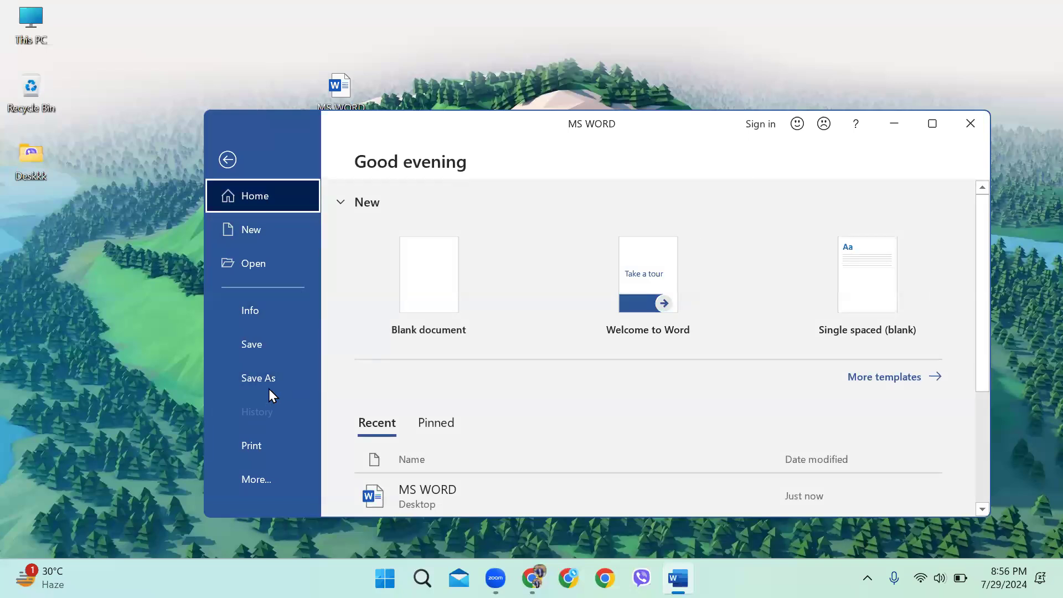
{"action": "left_click", "coordinate": [268, 387]}
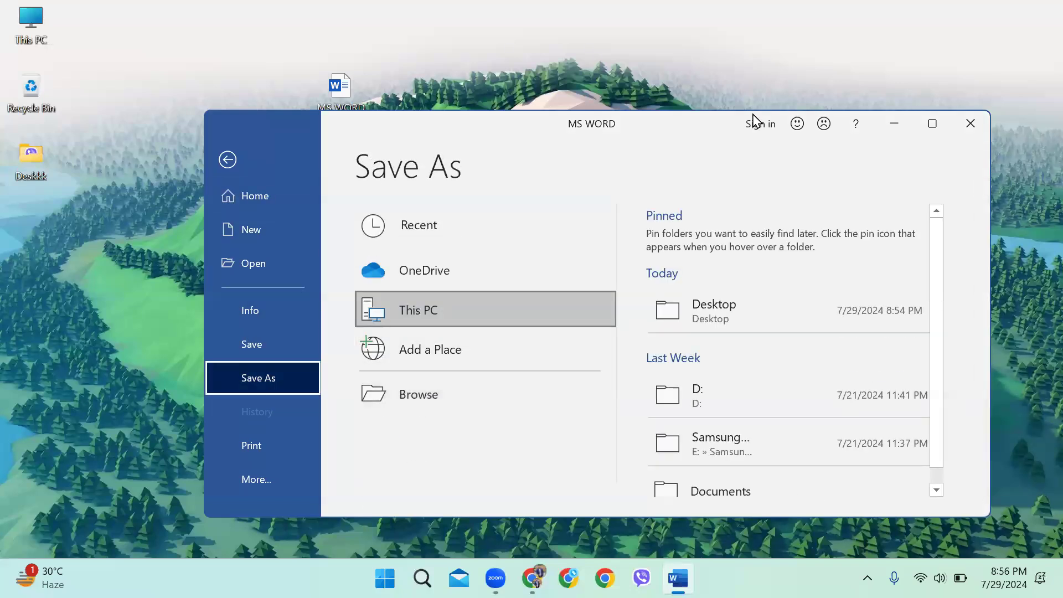
{"action": "left_click", "coordinate": [932, 123]}
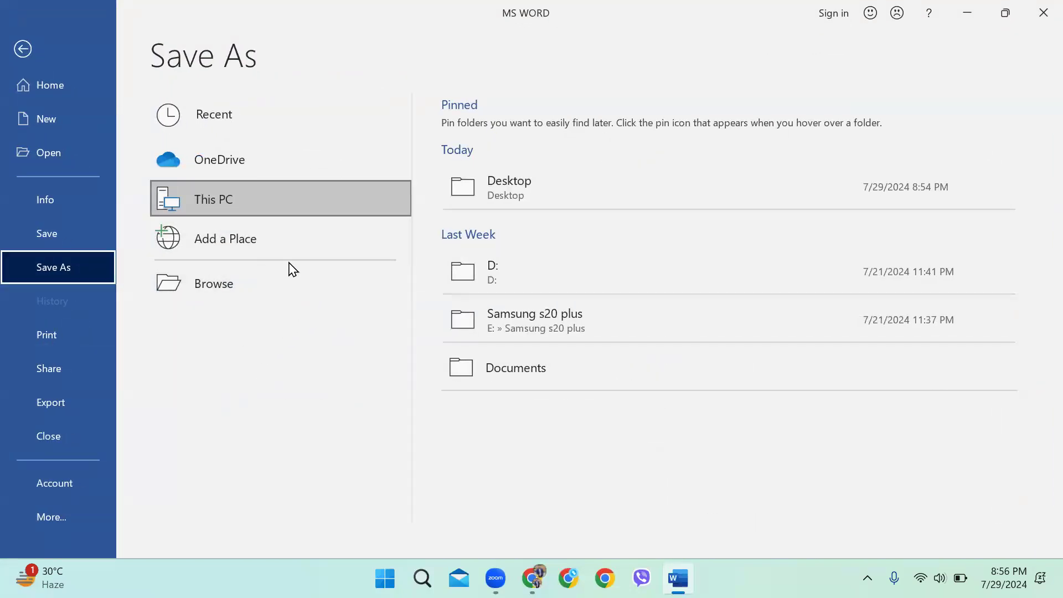
{"action": "left_click", "coordinate": [59, 232]}
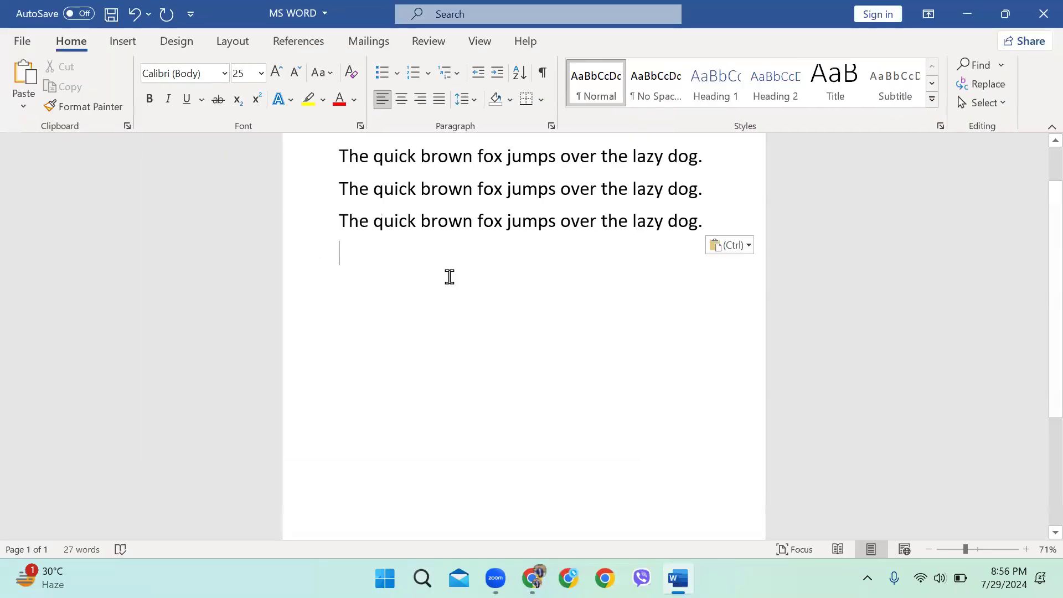
{"action": "scroll", "coordinate": [443, 282], "scroll_direction": "up", "scroll_amount": 2}
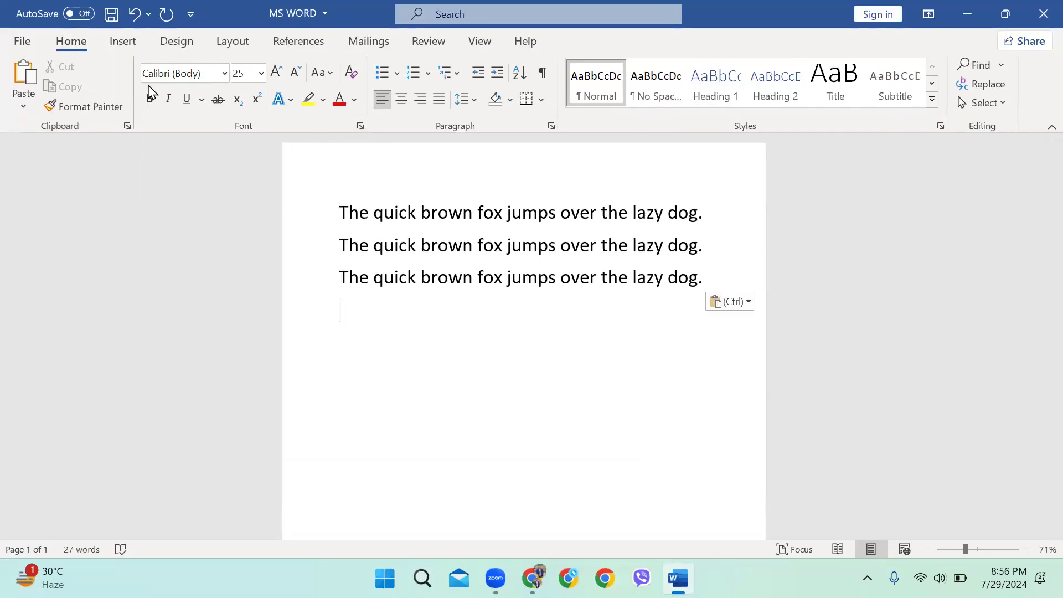
Save the three-line MS WORD document to this PC from the File menu
{"action": "left_click", "coordinate": [22, 41]}
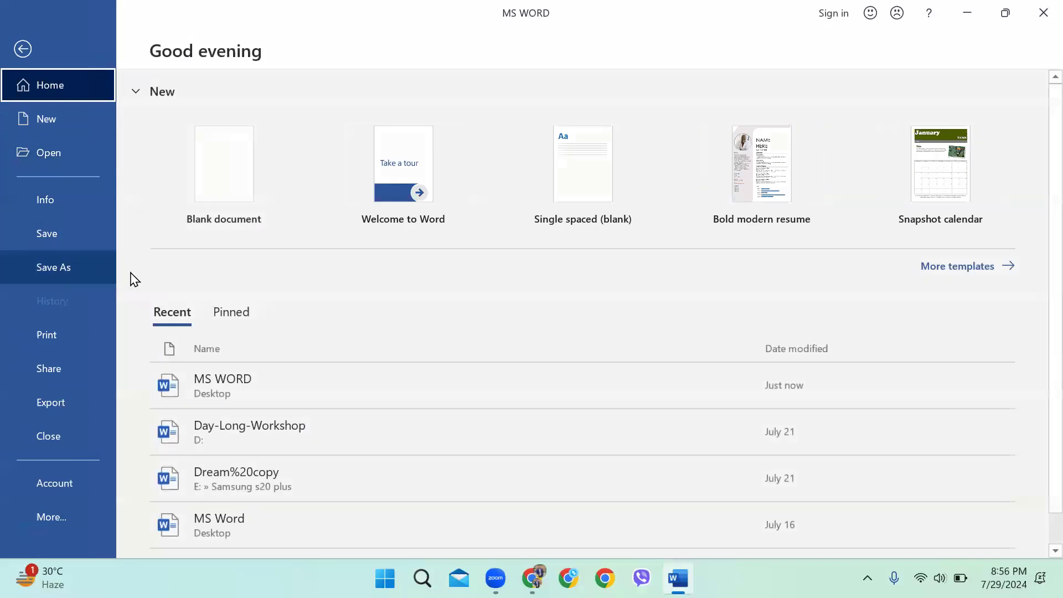
{"action": "left_click", "coordinate": [64, 263]}
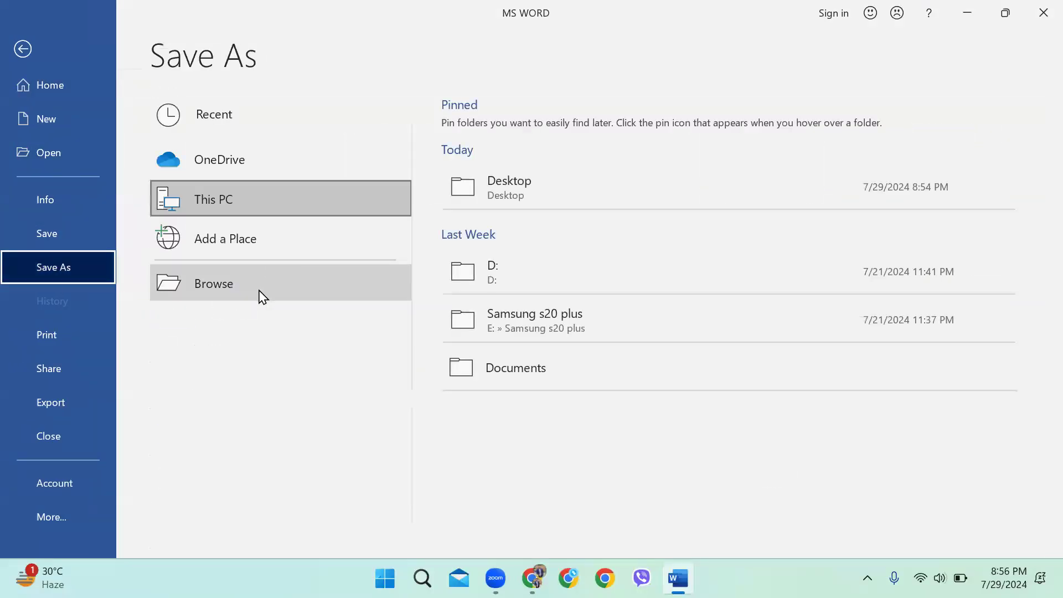
{"action": "left_click", "coordinate": [21, 48]}
{"action": "left_click", "coordinate": [23, 41]}
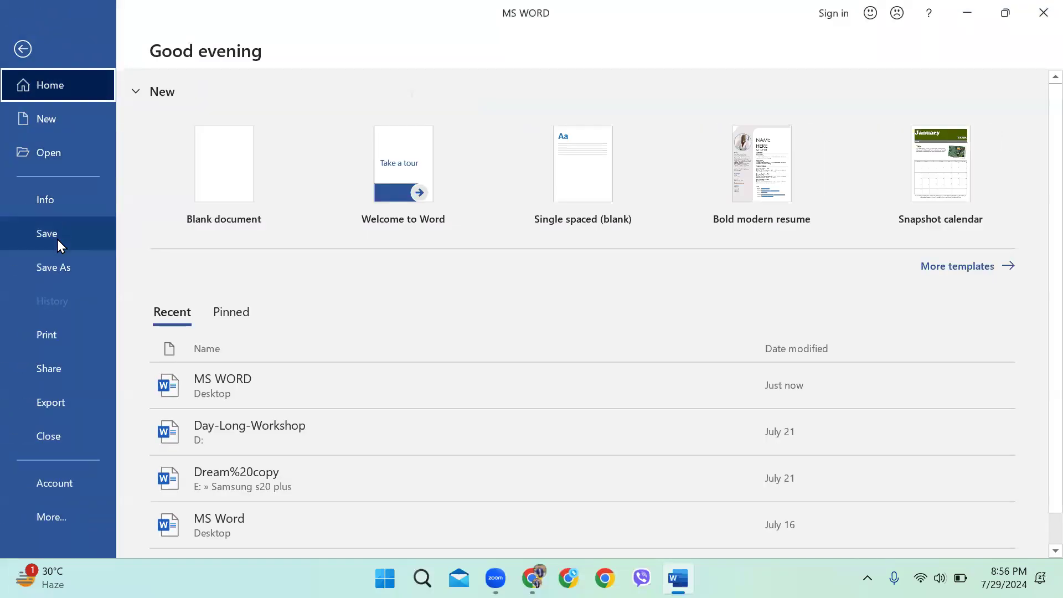
{"action": "left_click", "coordinate": [58, 238]}
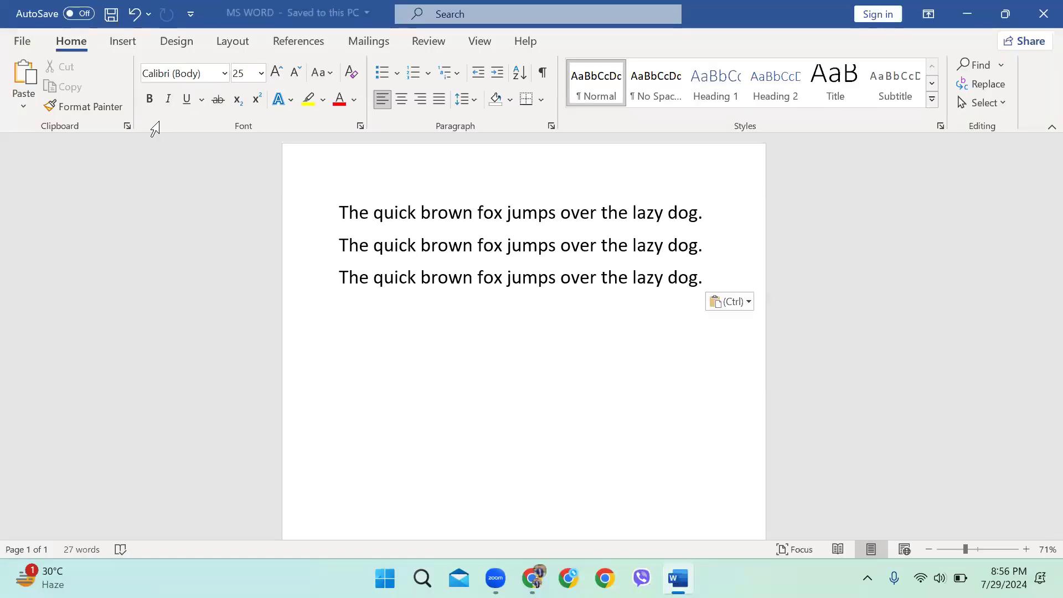
Shrink Word, move the MS WORD file on the desktop, and refocus the Word window
{"action": "left_click_drag", "start_coordinate": [729, 9], "coordinate": [664, 243]}
{"action": "mouse_move", "coordinate": [352, 93]}
{"action": "left_mouse_down"}
{"action": "mouse_move", "coordinate": [360, 99]}
{"action": "mouse_move", "coordinate": [336, 105]}
{"action": "left_mouse_up"}
{"action": "left_click_drag", "start_coordinate": [277, 82], "coordinate": [408, 150]}
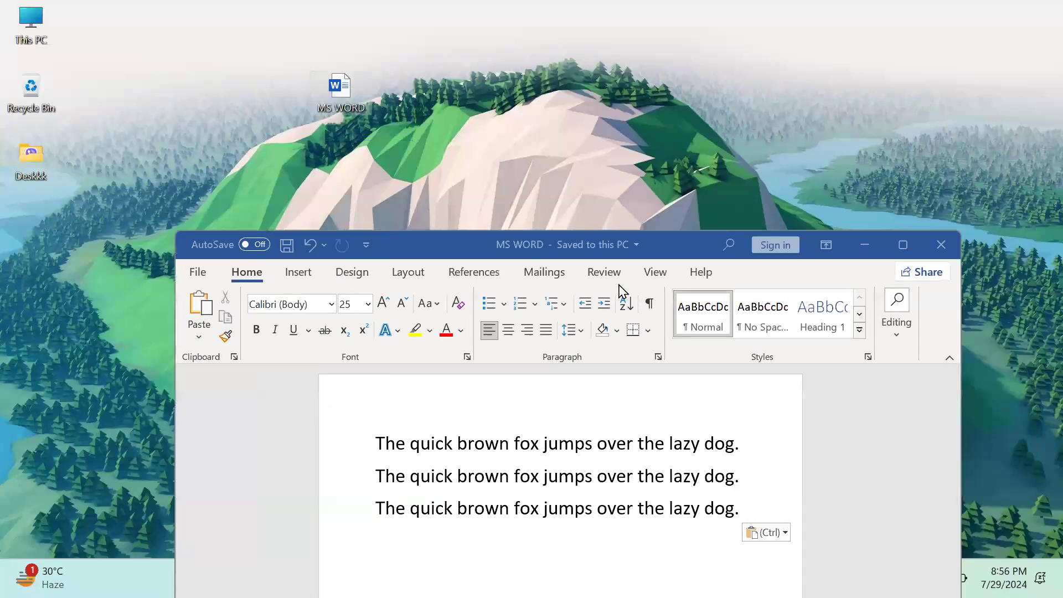
{"action": "left_click", "coordinate": [219, 299]}
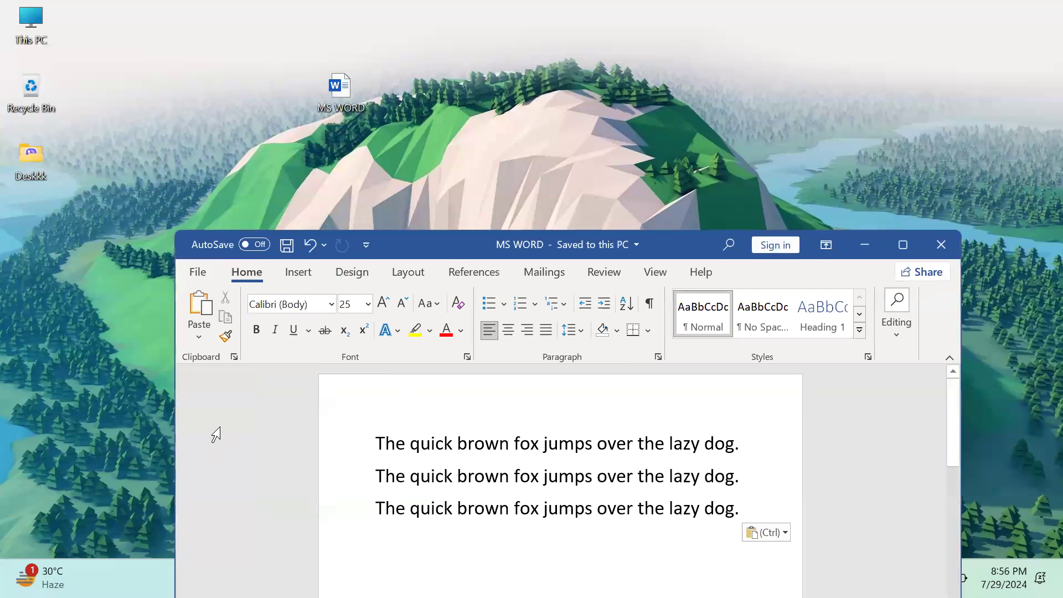
Save the document again three times from the File menu and maximize the window
{"action": "left_click", "coordinate": [203, 278]}
{"action": "left_click", "coordinate": [220, 467]}
{"action": "left_click", "coordinate": [204, 278]}
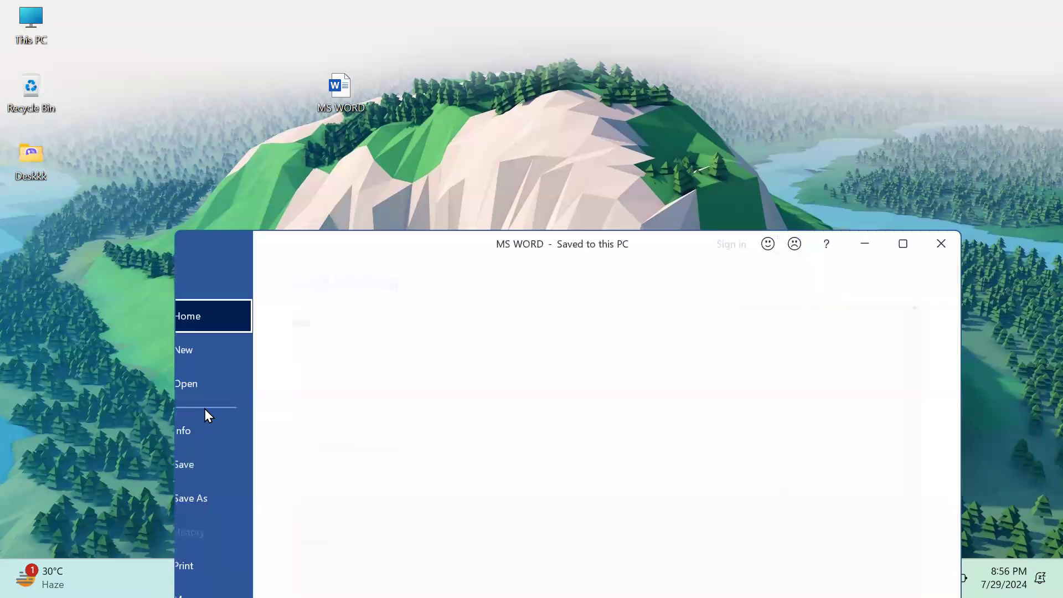
{"action": "left_click", "coordinate": [226, 470]}
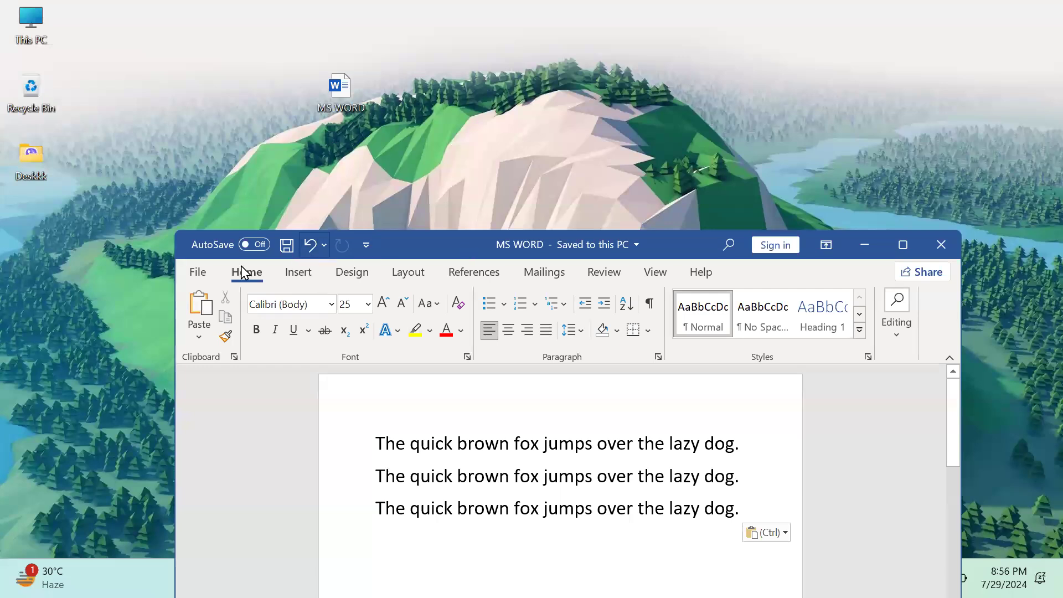
{"action": "left_click", "coordinate": [199, 272]}
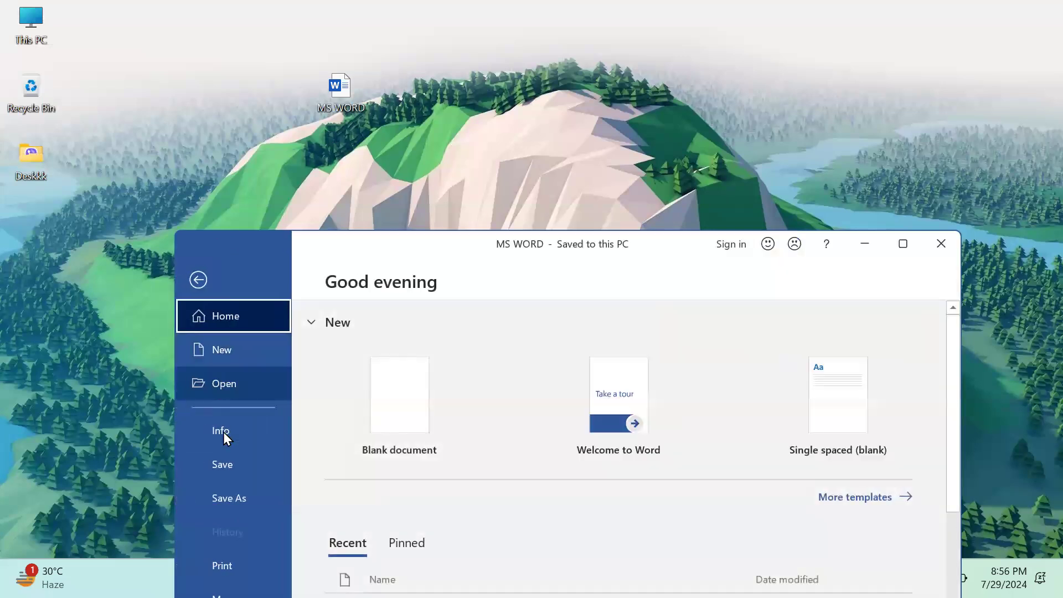
{"action": "left_click", "coordinate": [231, 468]}
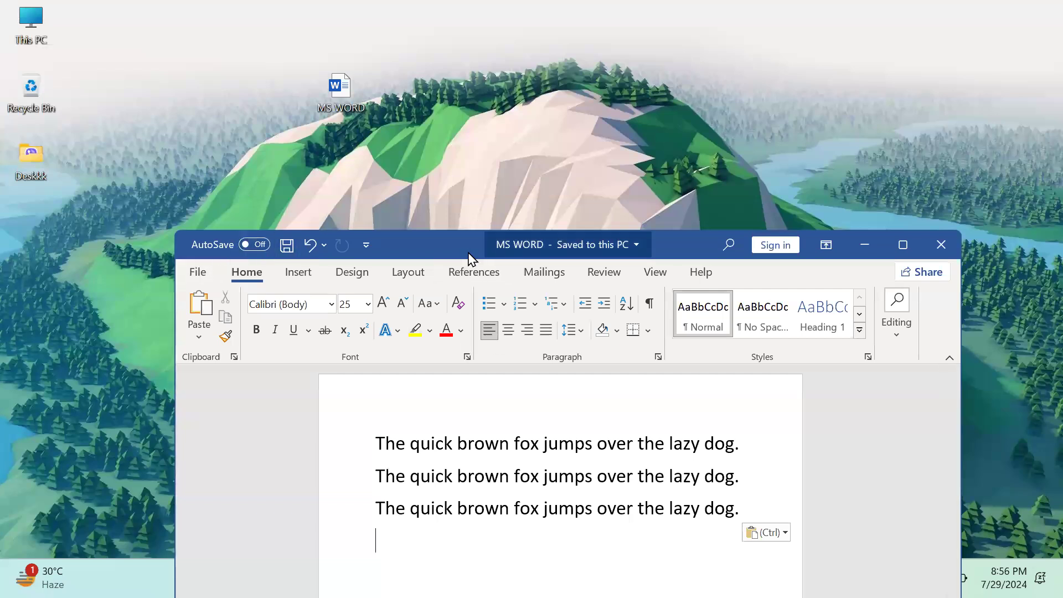
{"action": "key", "text": "super+Up"}
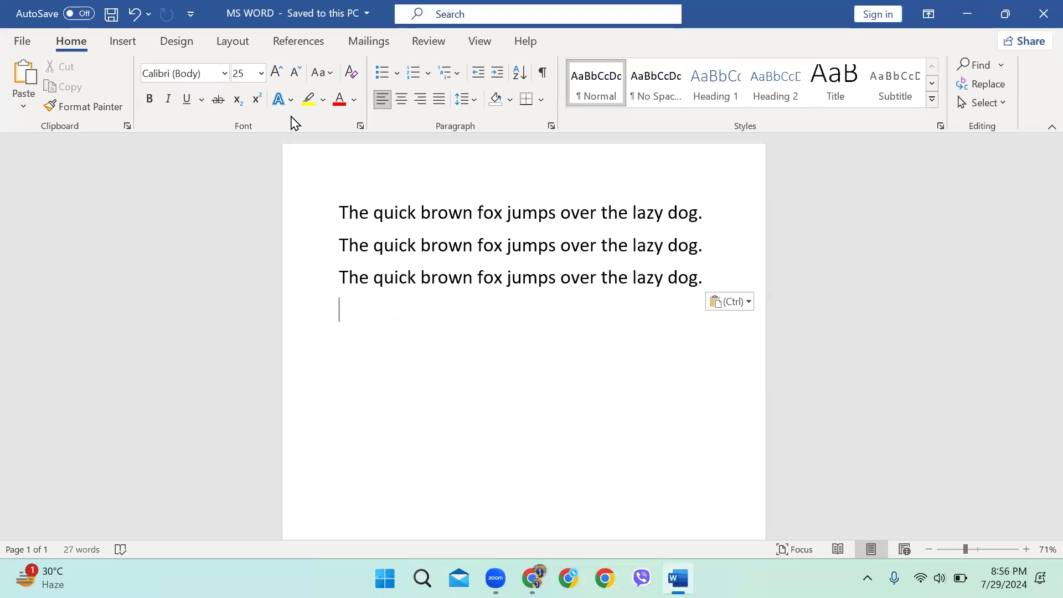
Show the Layout tab's page settings, with the caret on the empty last line
{"action": "key", "text": "alt+u"}
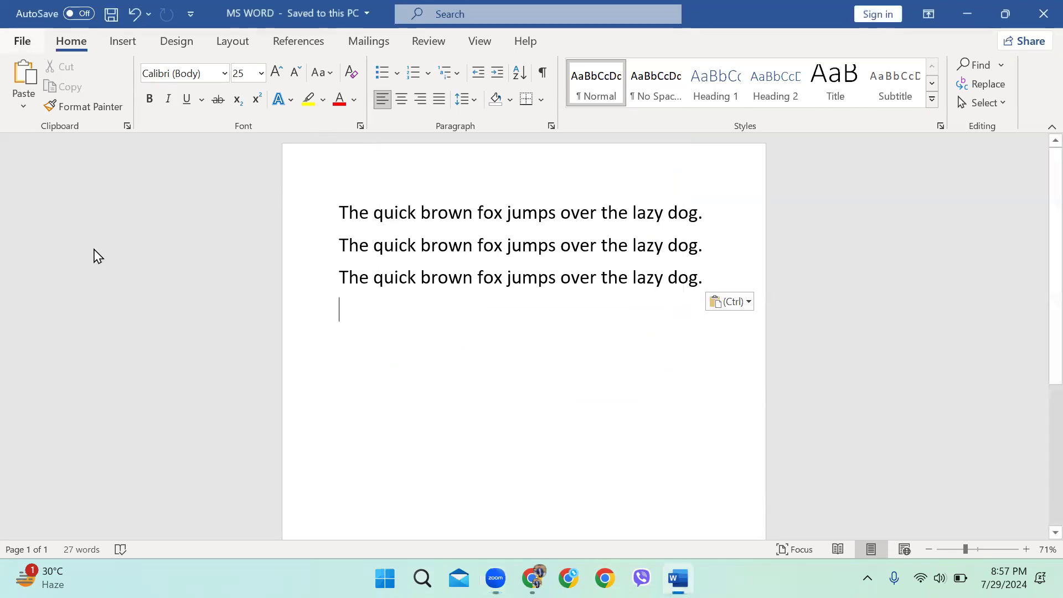
{"action": "key", "text": "alt+f"}
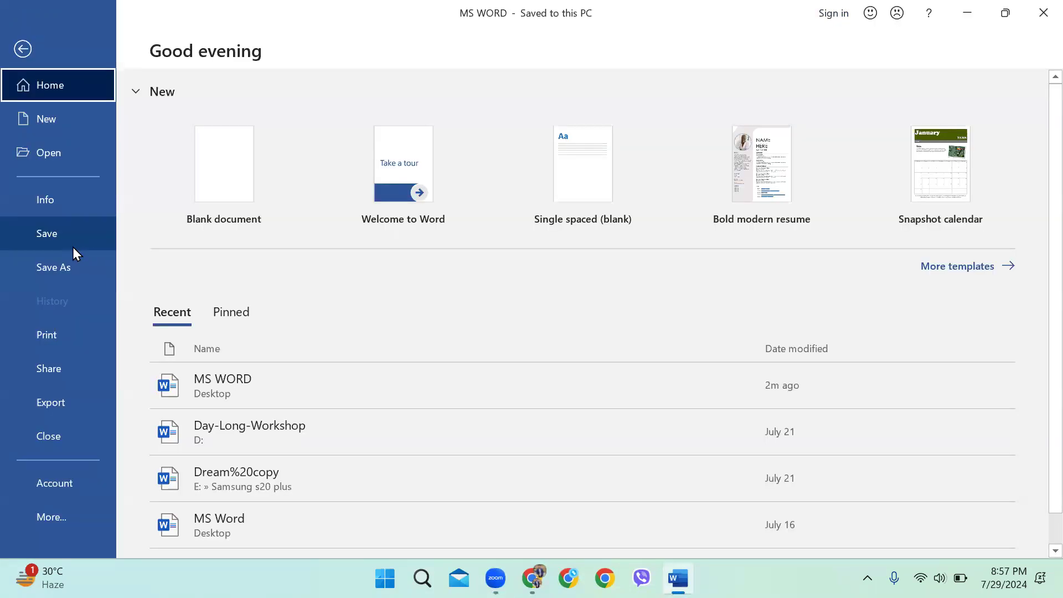
{"action": "left_click", "coordinate": [20, 56]}
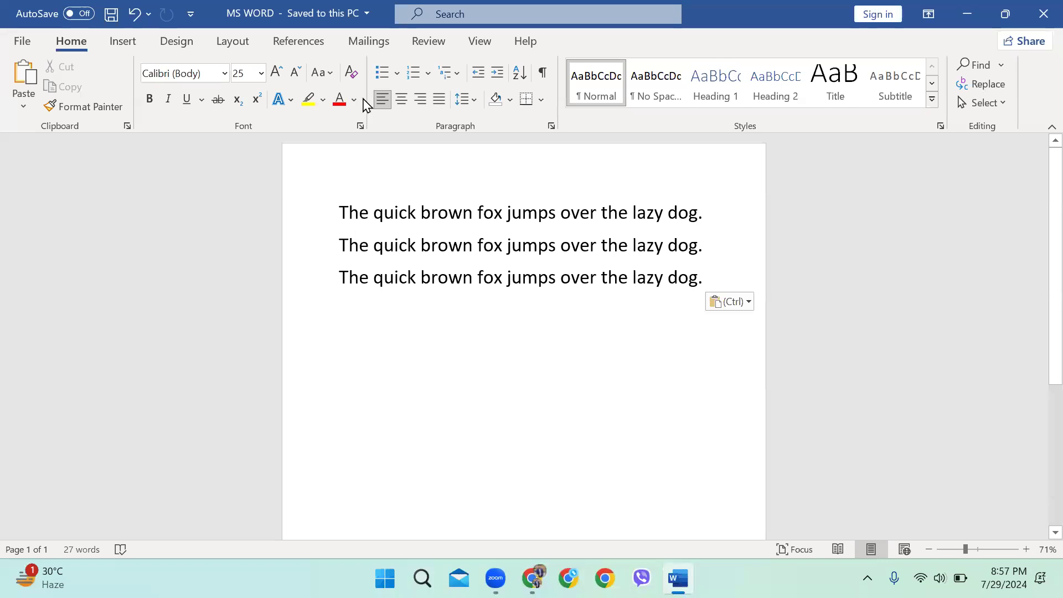
{"action": "left_click", "coordinate": [232, 43]}
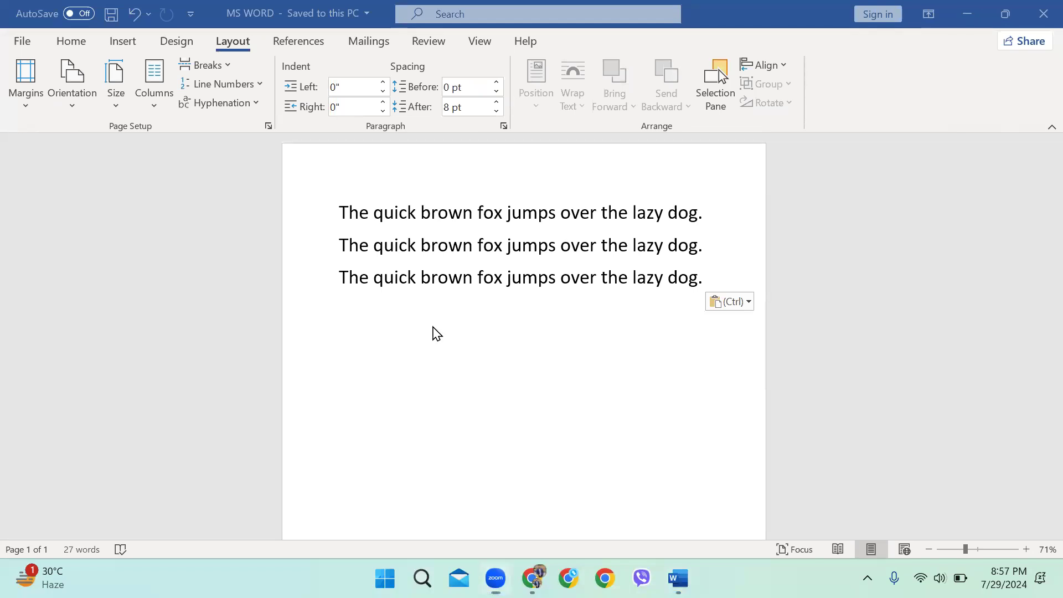
{"action": "left_click", "coordinate": [424, 325]}
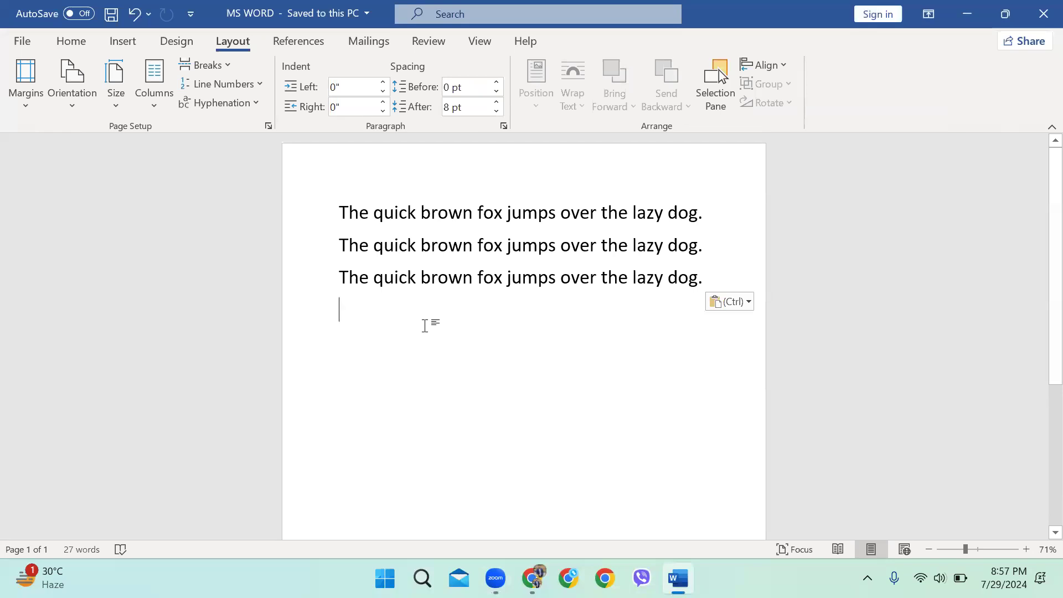
Try the Narrow 0.5" margin preset from the Margins list, keeping Normal margins in effect
{"action": "left_click", "coordinate": [35, 100]}
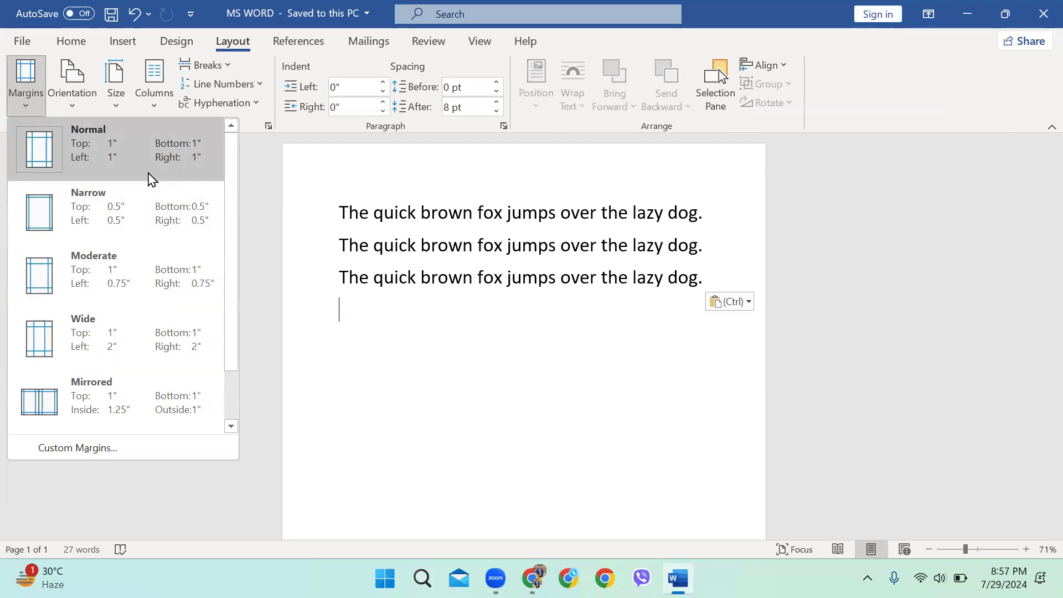
{"action": "left_click", "coordinate": [72, 153]}
{"action": "left_click", "coordinate": [23, 103]}
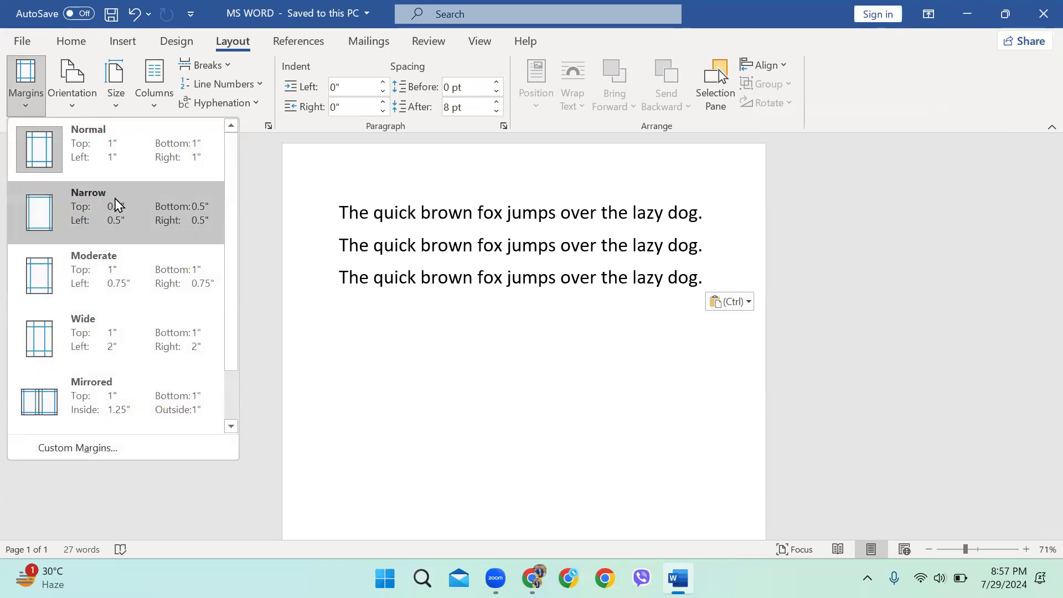
{"action": "key", "text": "Escape"}
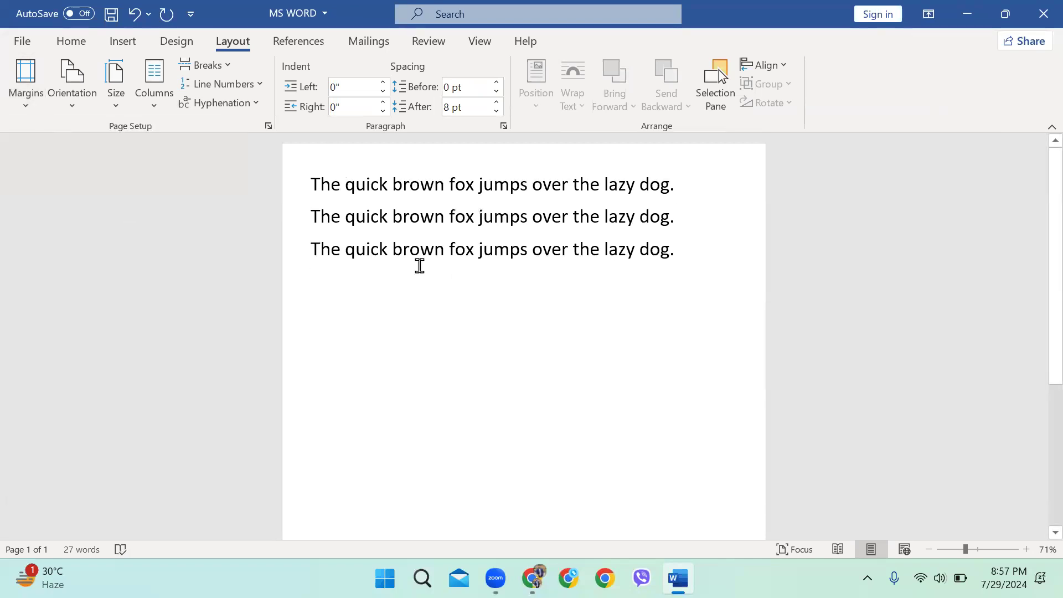
{"action": "left_click_drag", "start_coordinate": [419, 274], "coordinate": [269, 162]}
{"action": "left_click", "coordinate": [353, 268]}
{"action": "left_click", "coordinate": [25, 105]}
Restore Normal 1" margins, review Custom Margins without changes, and zoom the page to 100%
{"action": "left_click", "coordinate": [107, 148]}
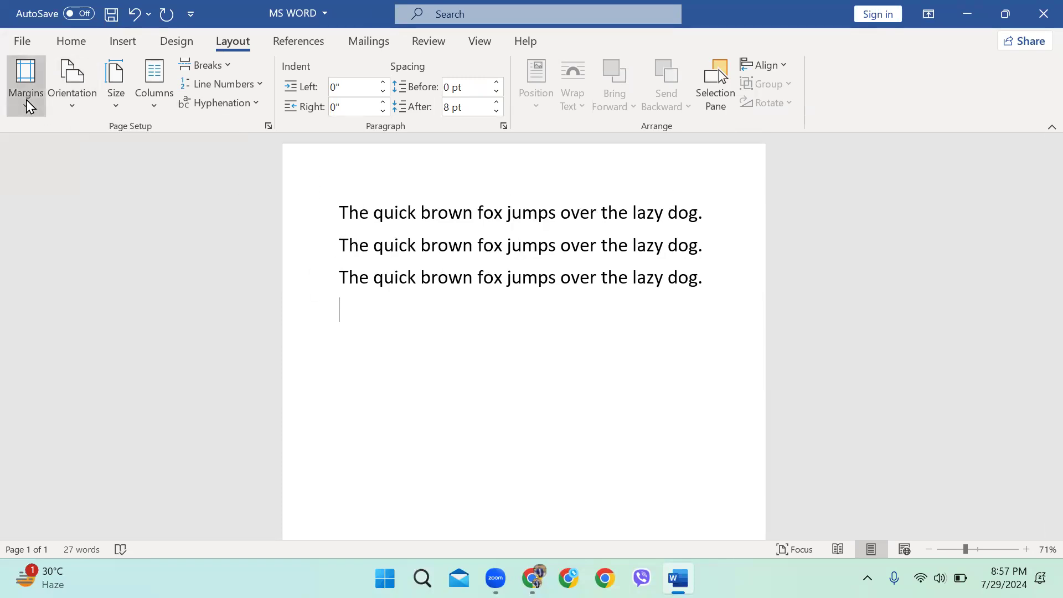
{"action": "left_click", "coordinate": [26, 100]}
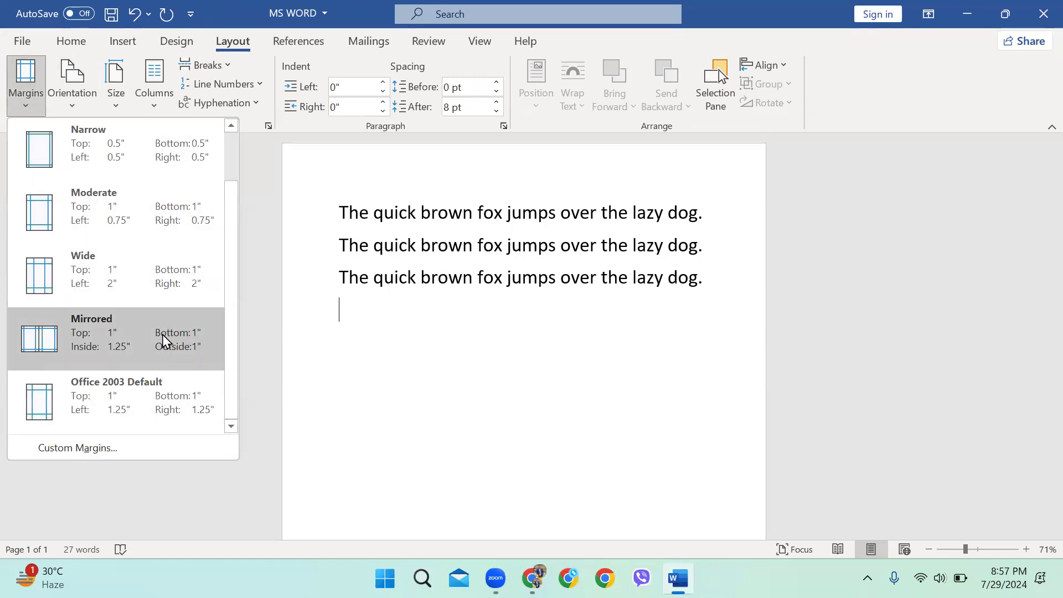
{"action": "left_click", "coordinate": [127, 448]}
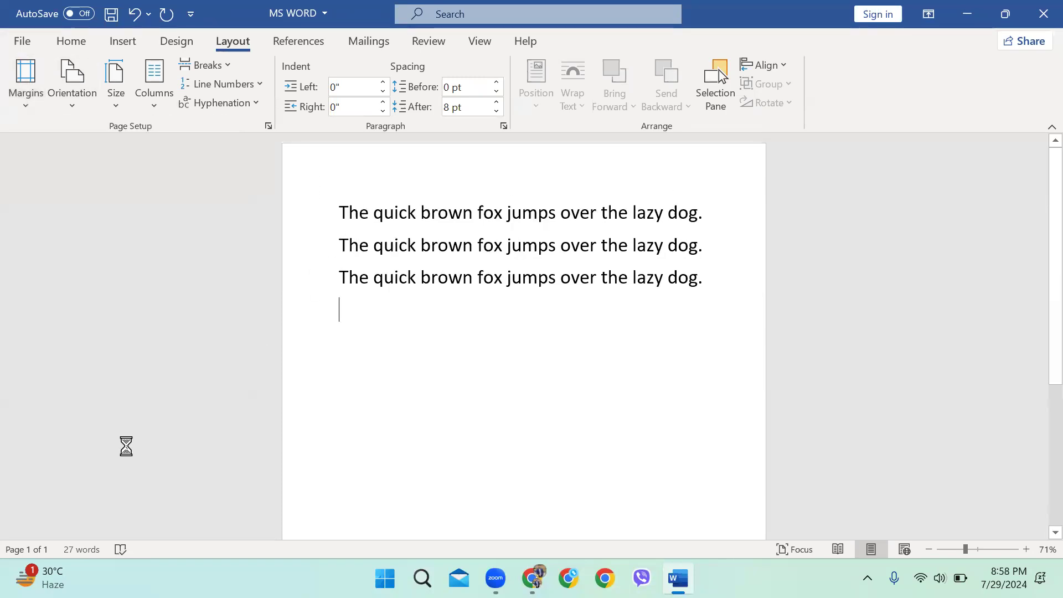
{"action": "left_click_drag", "start_coordinate": [437, 87], "coordinate": [753, 139]}
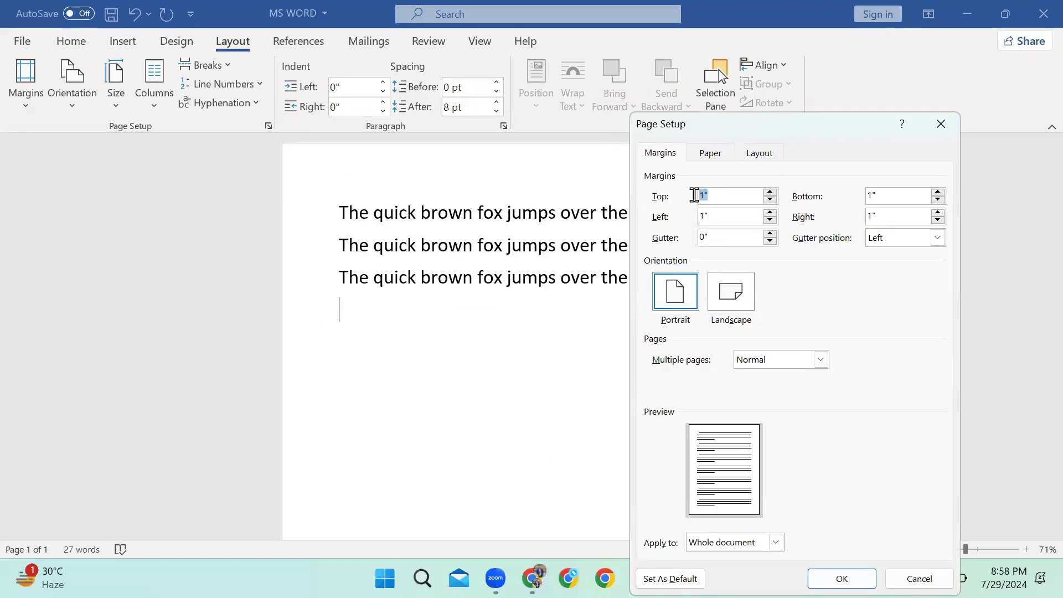
{"action": "key", "text": "Tab"}
{"action": "key", "text": "Tab"}
{"action": "key", "text": "Tab"}
{"action": "left_click", "coordinate": [919, 579]}
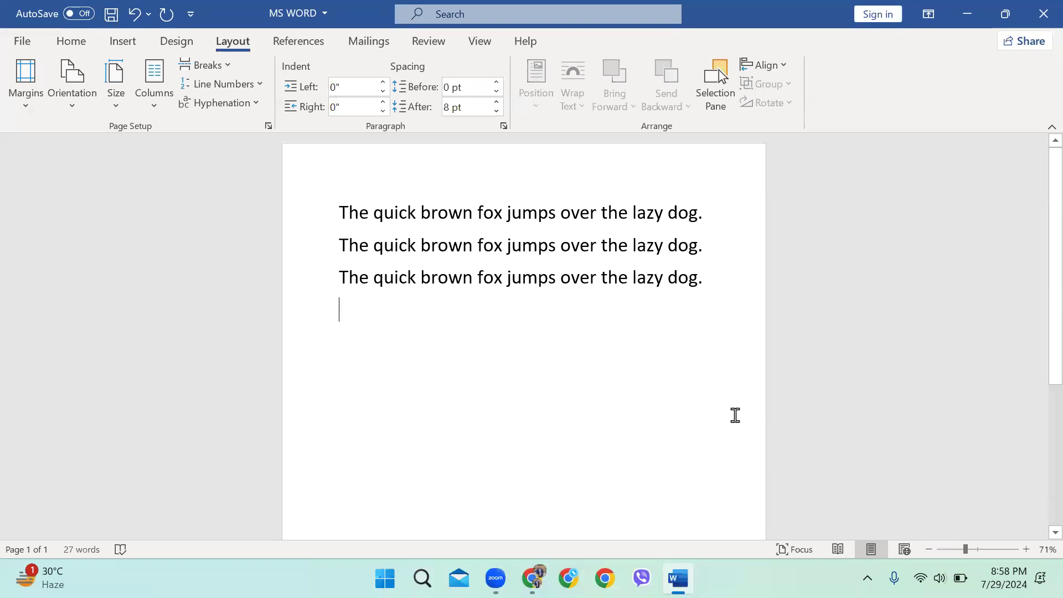
{"action": "mouse_move", "coordinate": [965, 551]}
{"action": "left_mouse_down"}
{"action": "mouse_move", "coordinate": [954, 558]}
{"action": "mouse_move", "coordinate": [980, 558]}
{"action": "mouse_move", "coordinate": [965, 556]}
{"action": "left_mouse_up"}
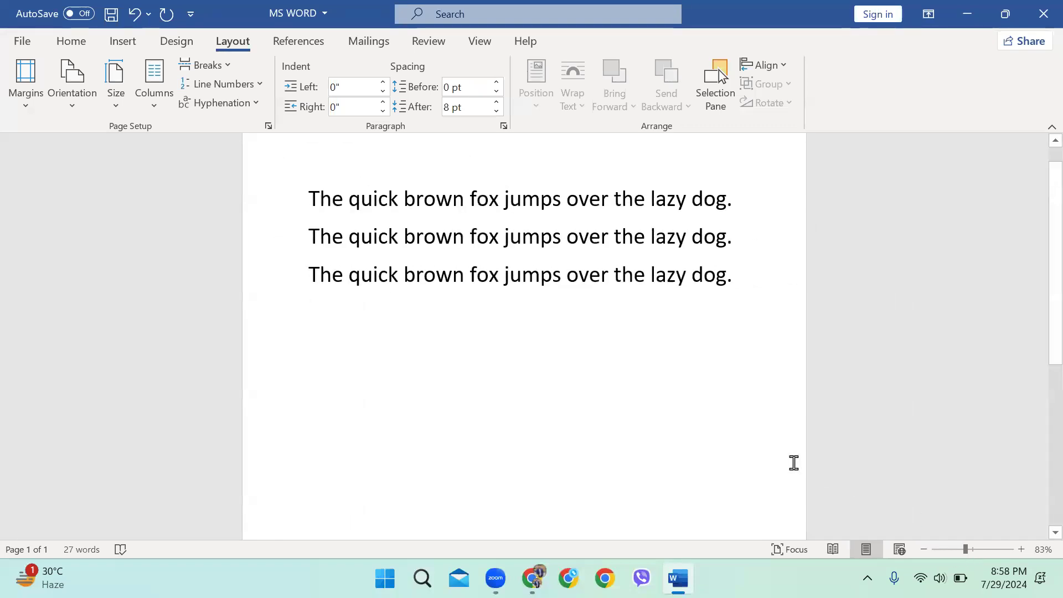
{"action": "left_click_drag", "start_coordinate": [965, 550], "coordinate": [944, 553]}
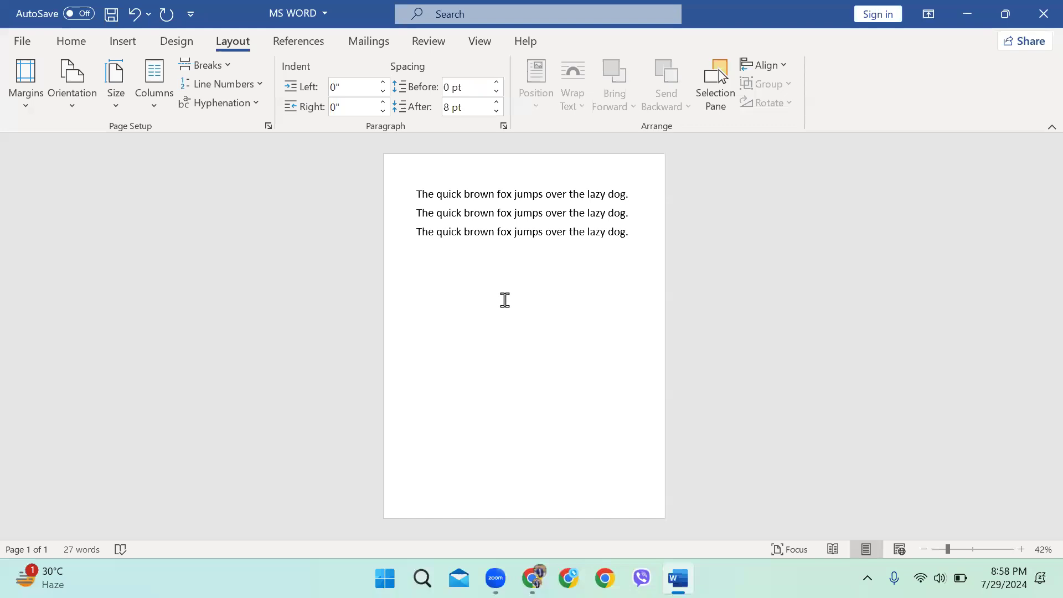
Put the cursor on the empty fourth line and check the orientation choices, keeping portrait
{"action": "scroll", "coordinate": [519, 229], "scroll_direction": "up", "scroll_amount": 1}
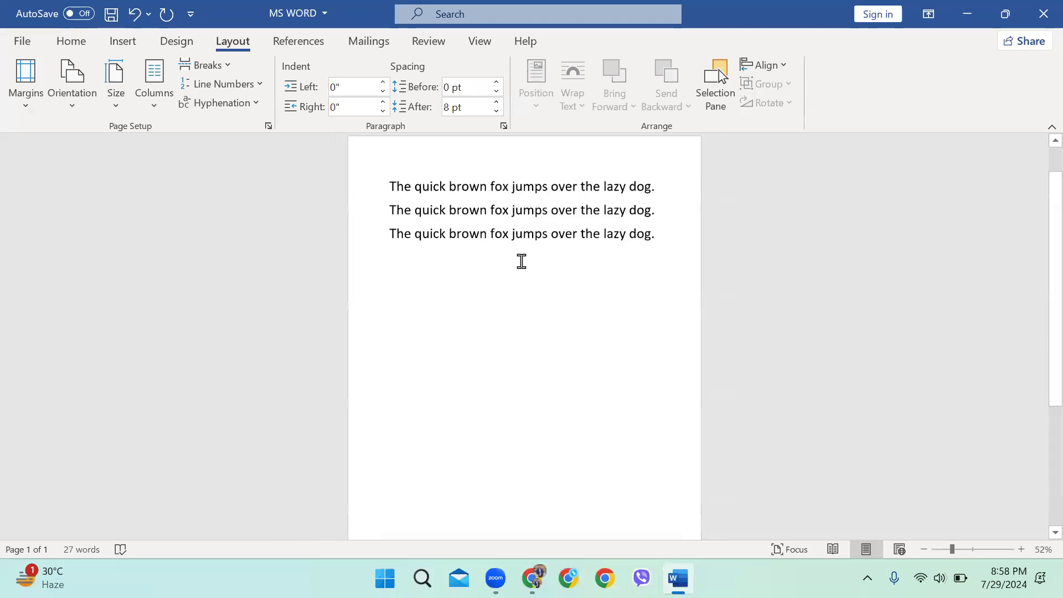
{"action": "left_click", "coordinate": [392, 258]}
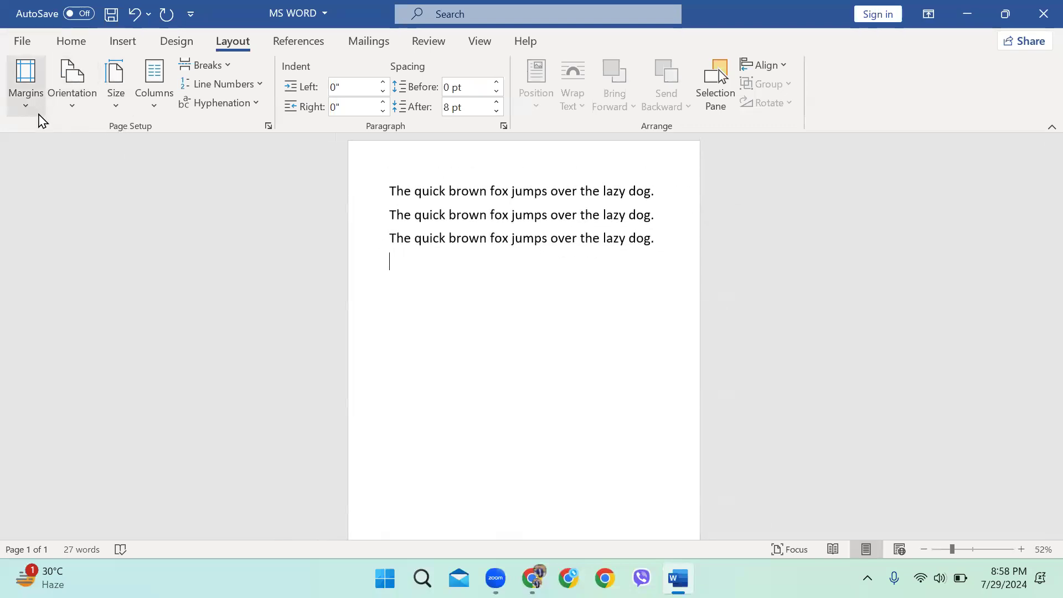
{"action": "left_click", "coordinate": [75, 92]}
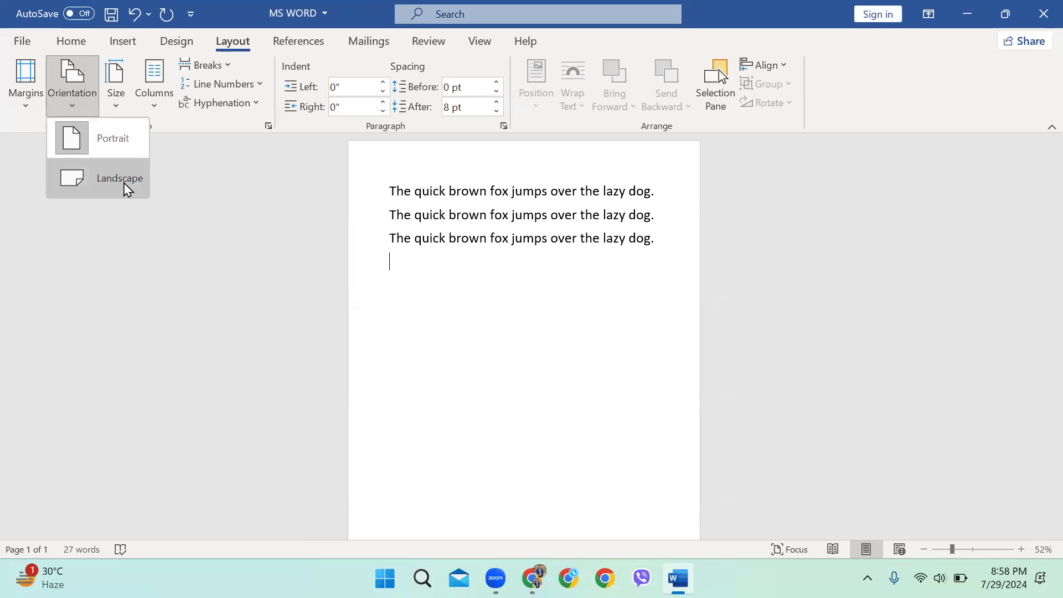
{"action": "left_click", "coordinate": [429, 272]}
{"action": "scroll", "coordinate": [462, 265], "scroll_direction": "down", "scroll_amount": 1}
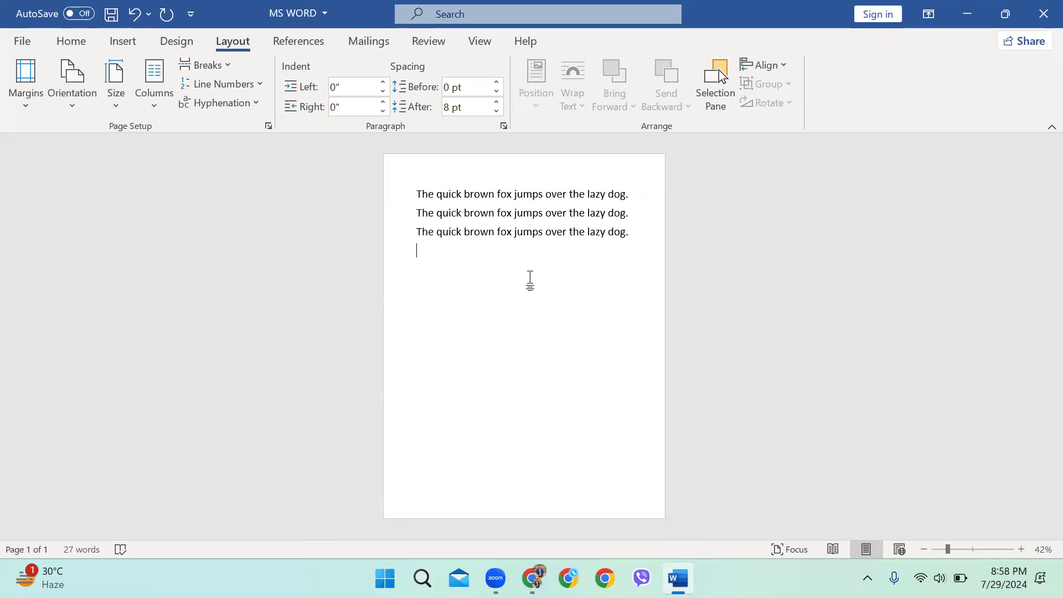
Switch the page to landscape, then back to portrait
{"action": "left_click", "coordinate": [59, 87]}
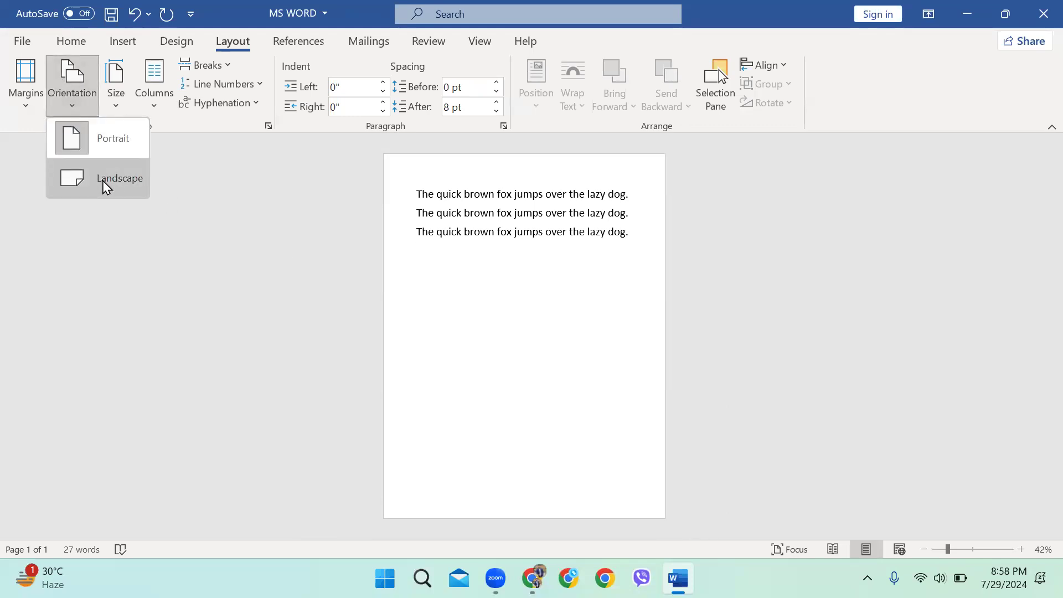
{"action": "left_click", "coordinate": [461, 299]}
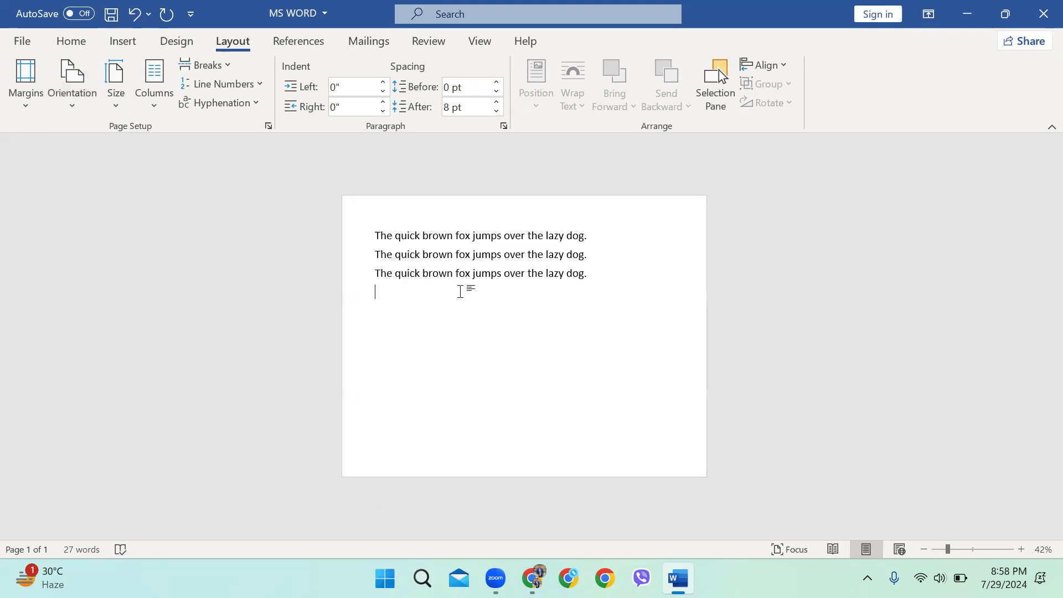
{"action": "left_click", "coordinate": [66, 83]}
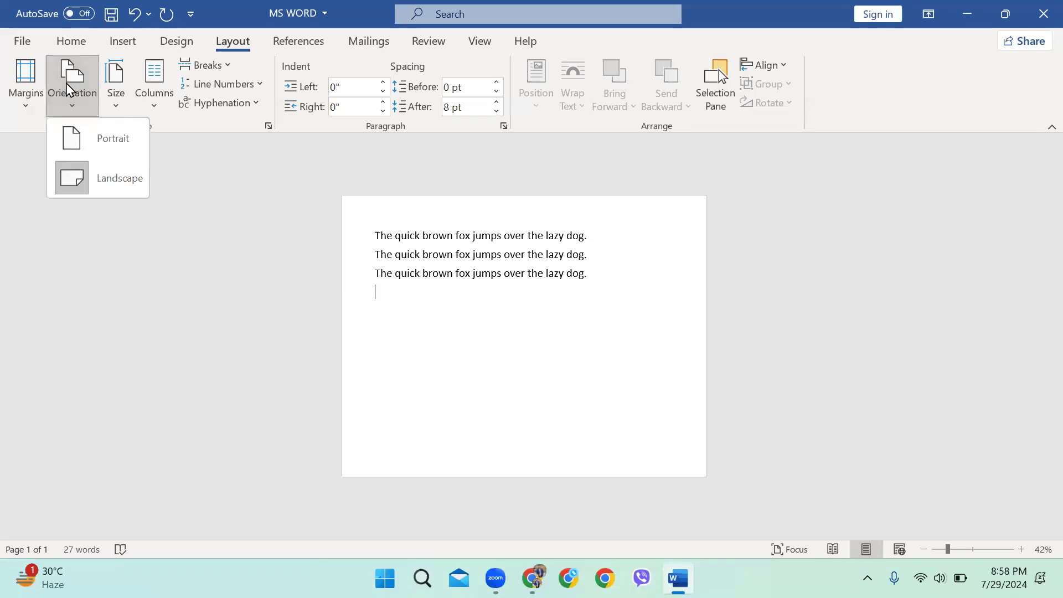
{"action": "left_click", "coordinate": [105, 153]}
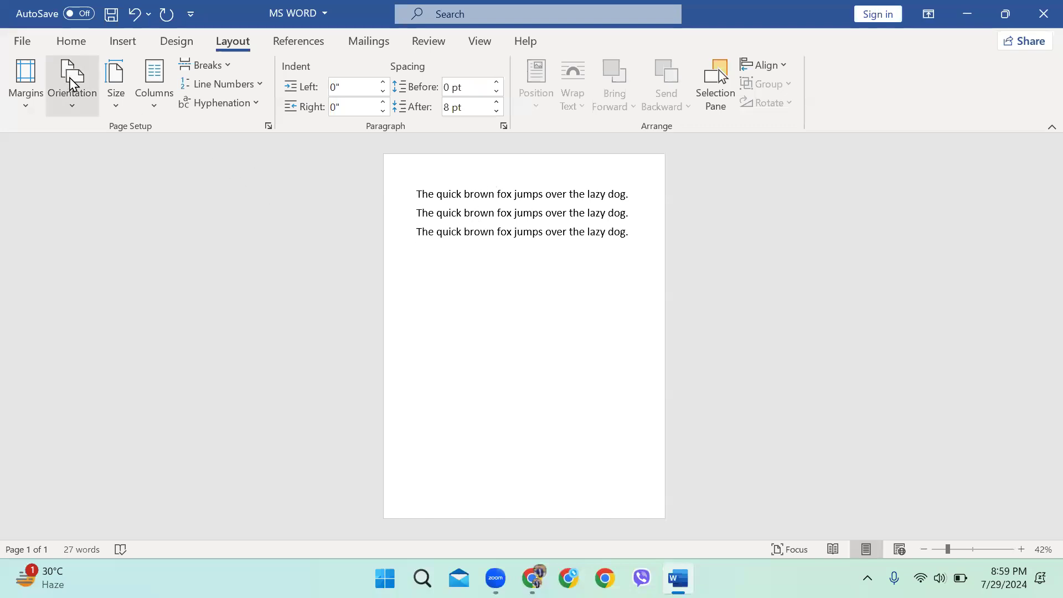
Reopen the orientation choices without changing them, then show the list of paper sizes
{"action": "left_click", "coordinate": [90, 103]}
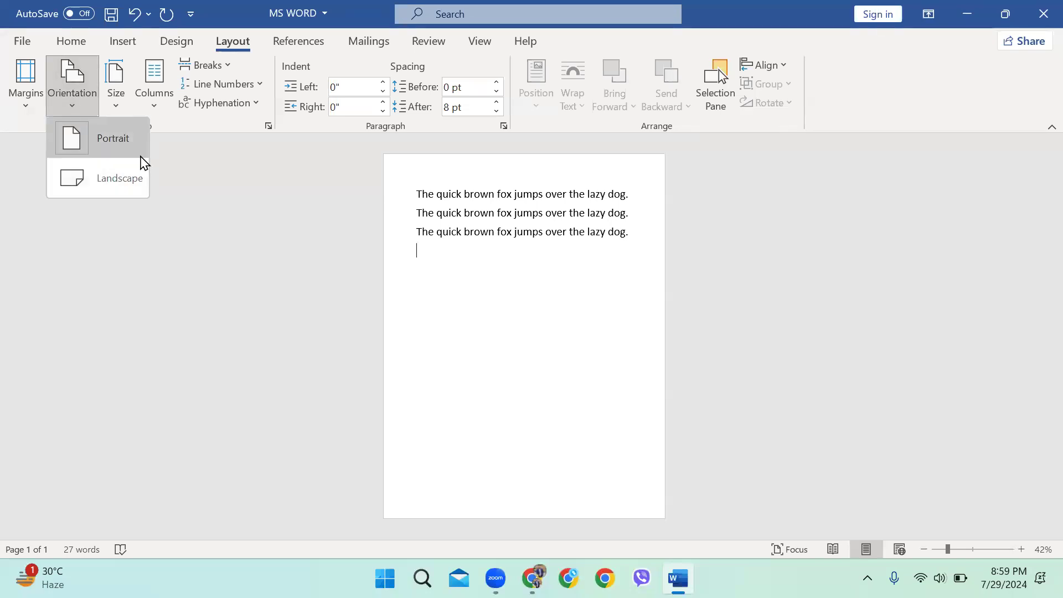
{"action": "left_click", "coordinate": [220, 173]}
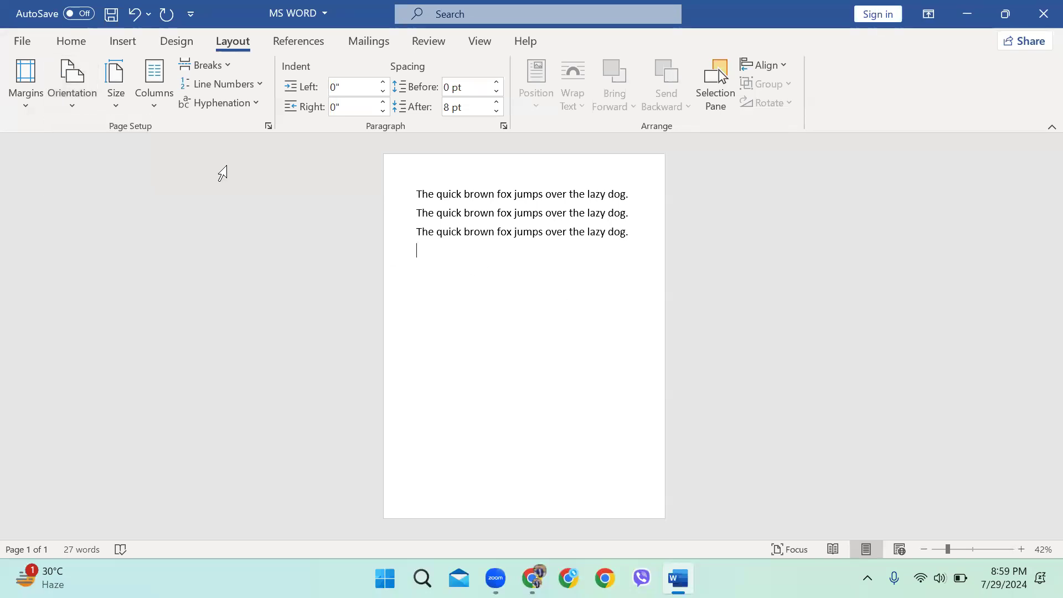
{"action": "left_click", "coordinate": [53, 99]}
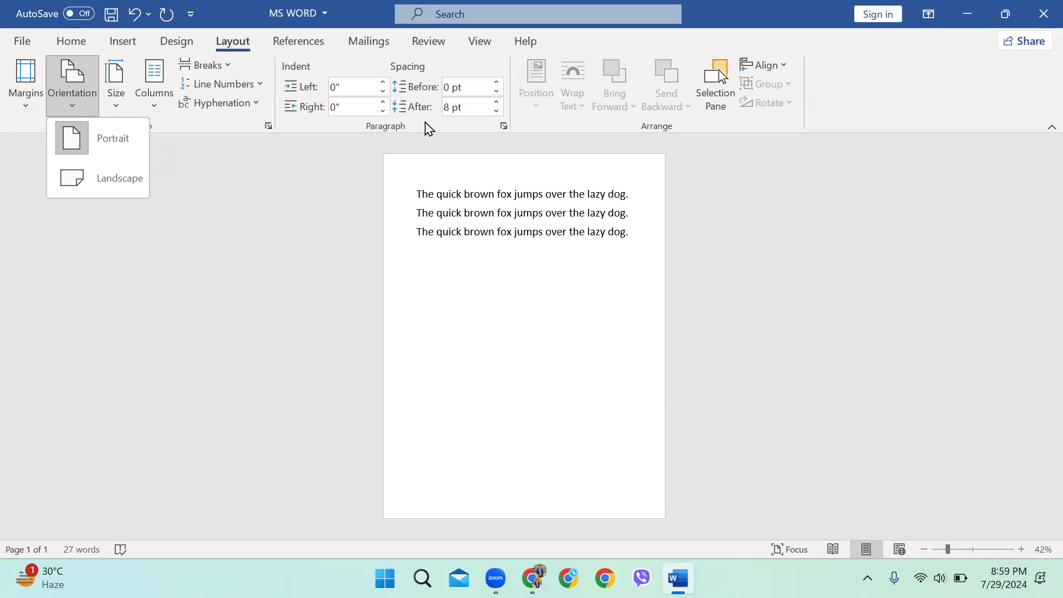
{"action": "left_click", "coordinate": [356, 213]}
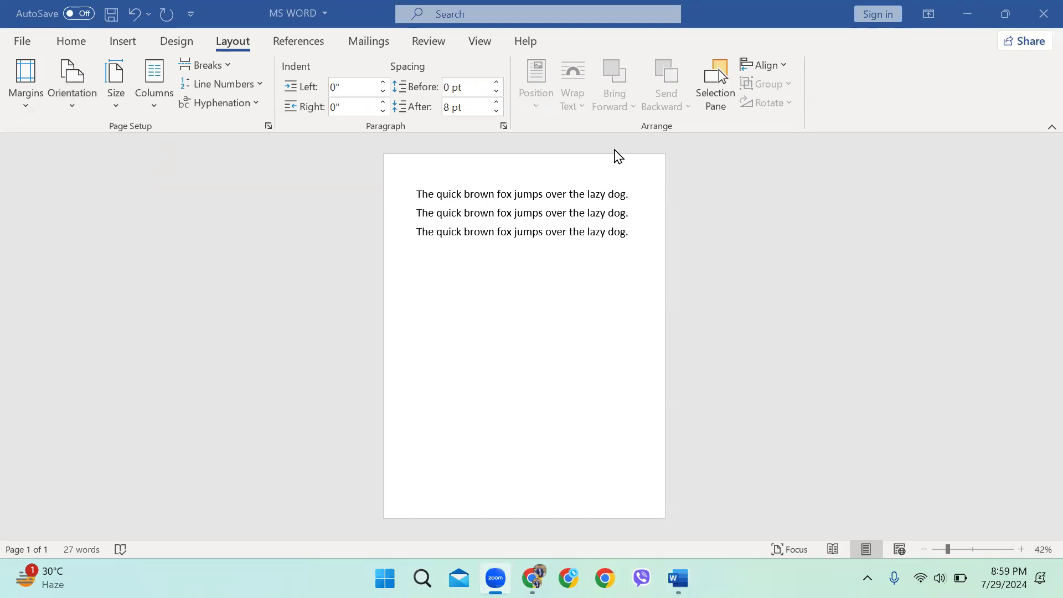
{"action": "left_click", "coordinate": [128, 95]}
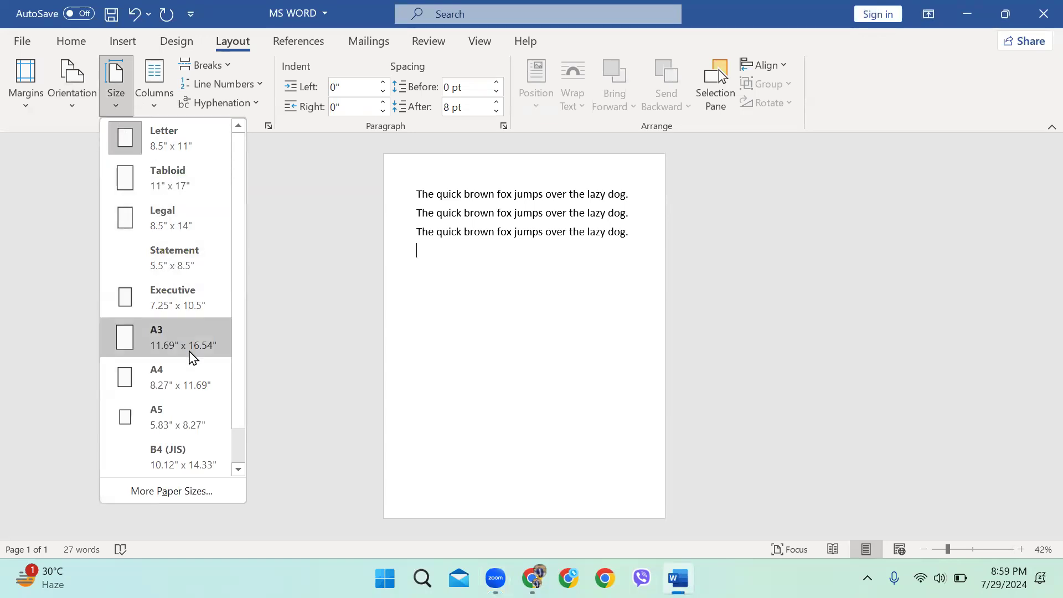
Set the page size to A4
{"action": "scroll", "coordinate": [145, 443], "scroll_direction": "down", "scroll_amount": 1}
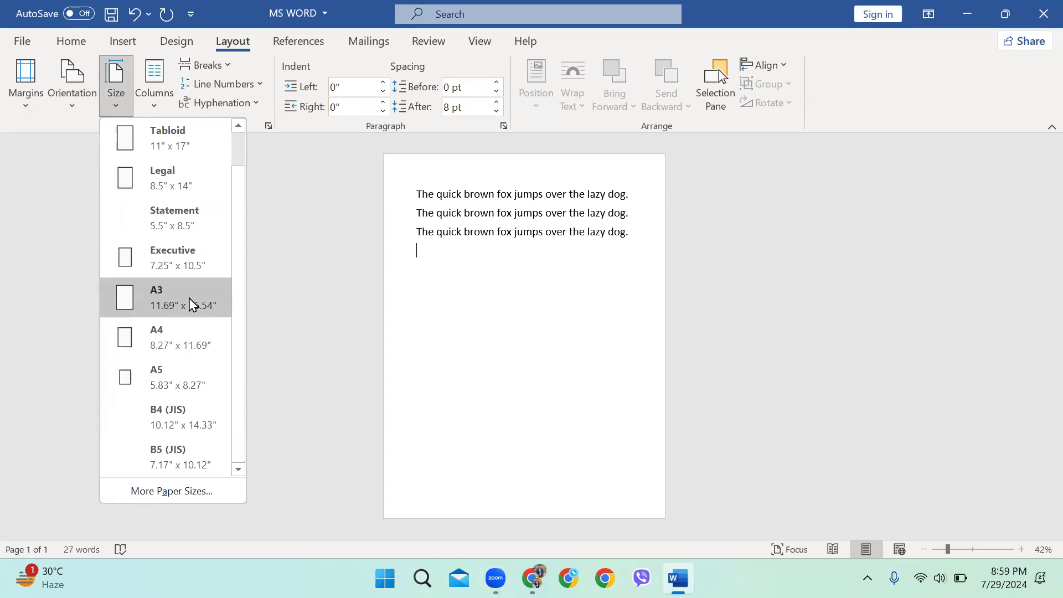
{"action": "scroll", "coordinate": [177, 288], "scroll_direction": "up", "scroll_amount": 1}
{"action": "scroll", "coordinate": [157, 318], "scroll_direction": "down", "scroll_amount": 1}
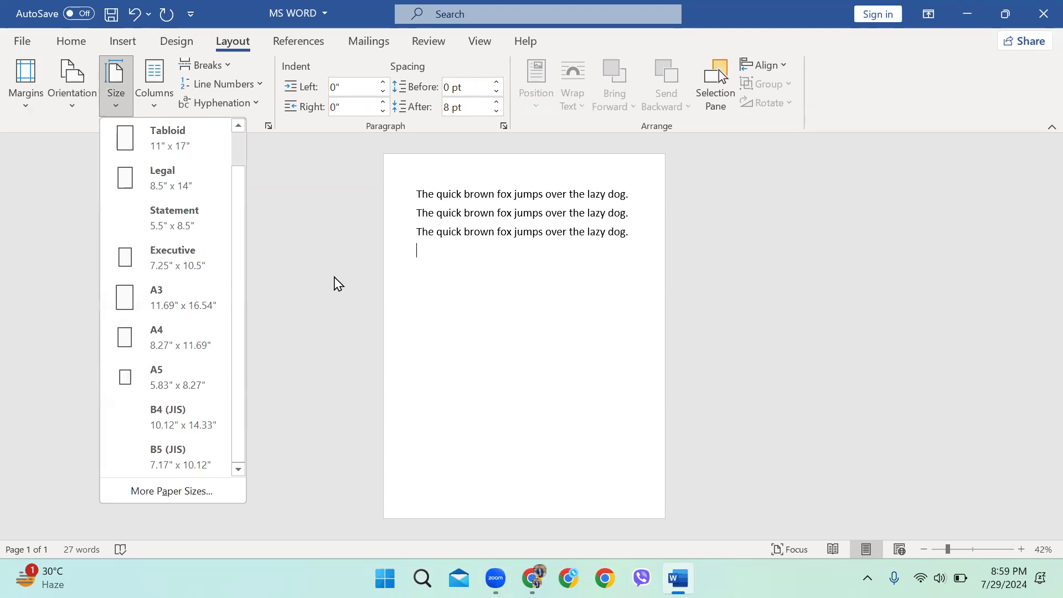
{"action": "left_click", "coordinate": [175, 347]}
{"action": "key", "text": "ctrl+a"}
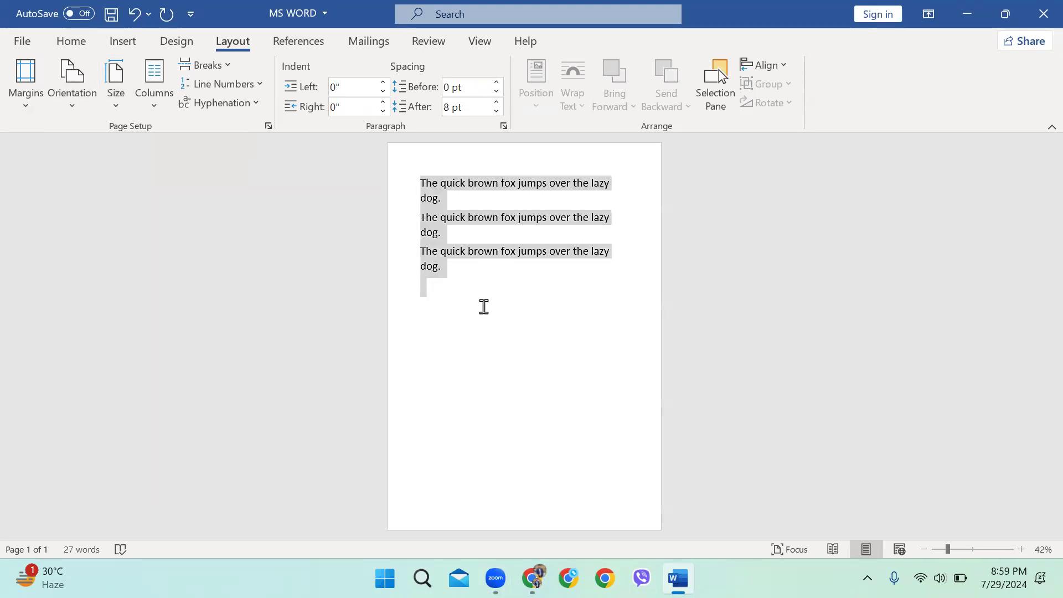
{"action": "left_click", "coordinate": [483, 306]}
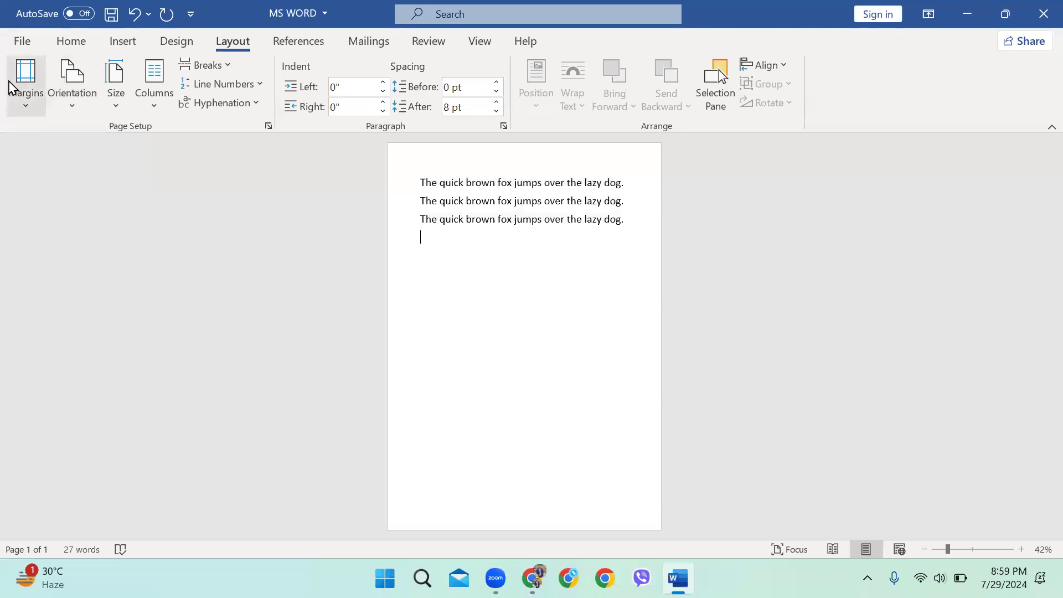
Try Letter and Legal paper sizes, then return to A4
{"action": "left_click", "coordinate": [114, 91]}
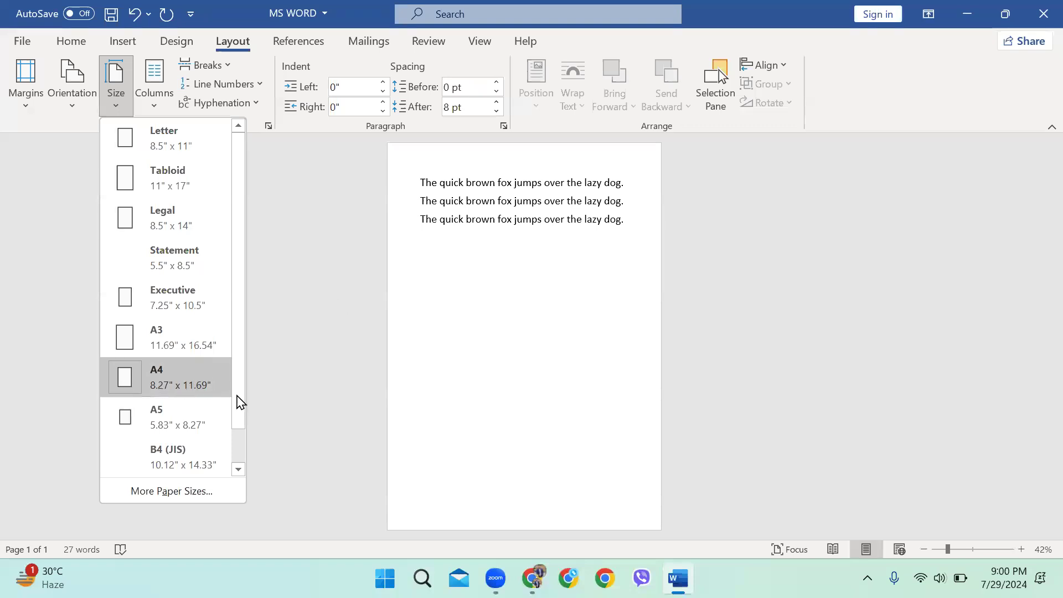
{"action": "left_click", "coordinate": [203, 156]}
{"action": "left_click", "coordinate": [115, 93]}
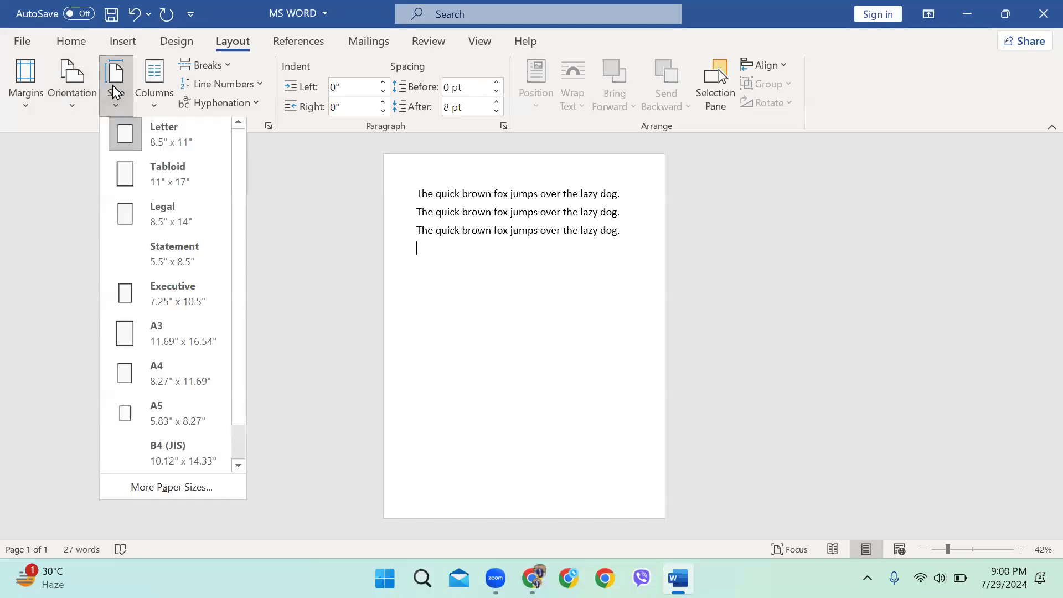
{"action": "left_click", "coordinate": [145, 207]}
{"action": "scroll", "coordinate": [293, 206], "scroll_direction": "down", "scroll_amount": 1}
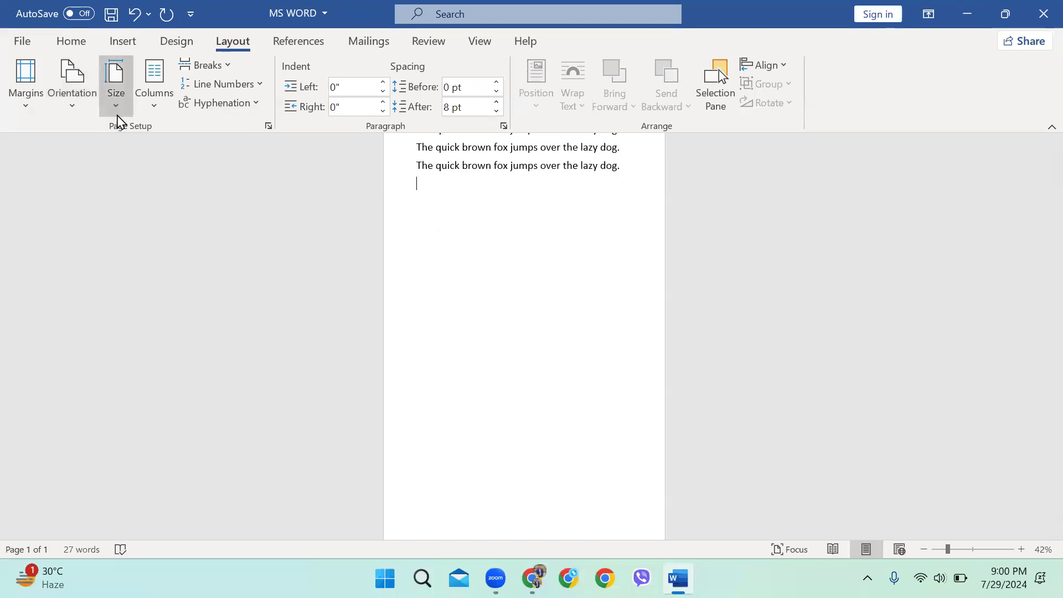
{"action": "left_click", "coordinate": [117, 115]}
{"action": "left_click", "coordinate": [174, 373]}
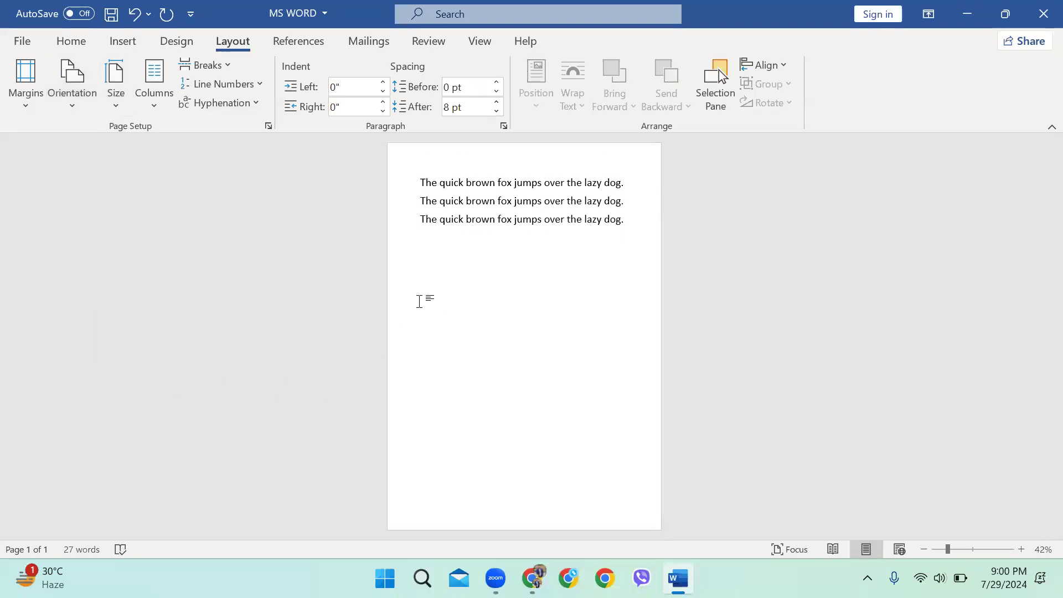
Review the orientation and paper size lists without changes, keeping A4 (8.27" x 11.69")
{"action": "left_click", "coordinate": [95, 88]}
{"action": "left_click", "coordinate": [239, 165]}
{"action": "left_click", "coordinate": [118, 89]}
{"action": "left_click", "coordinate": [480, 285]}
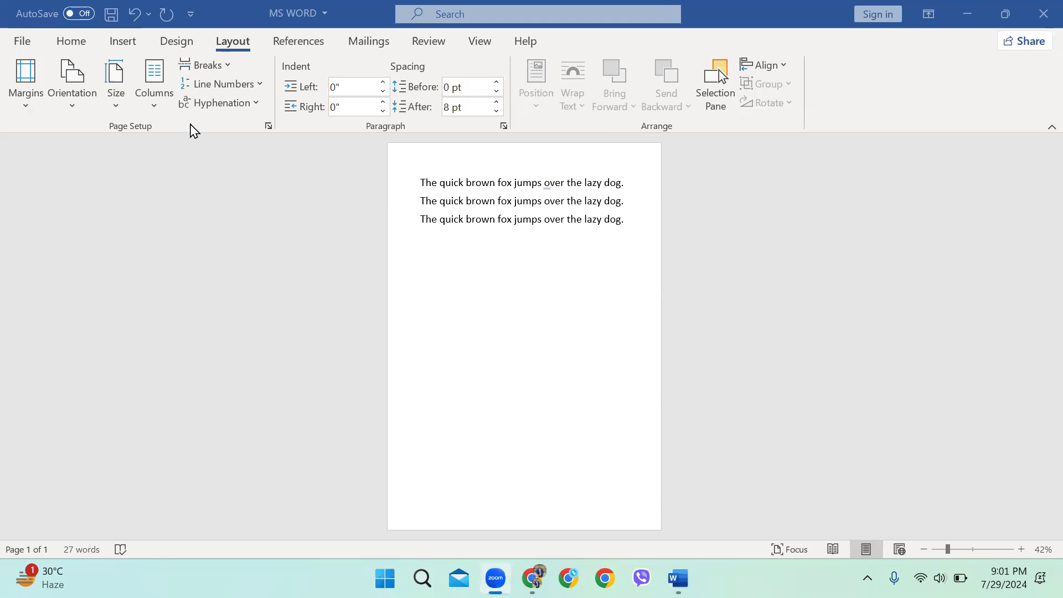
{"action": "left_click", "coordinate": [115, 82]}
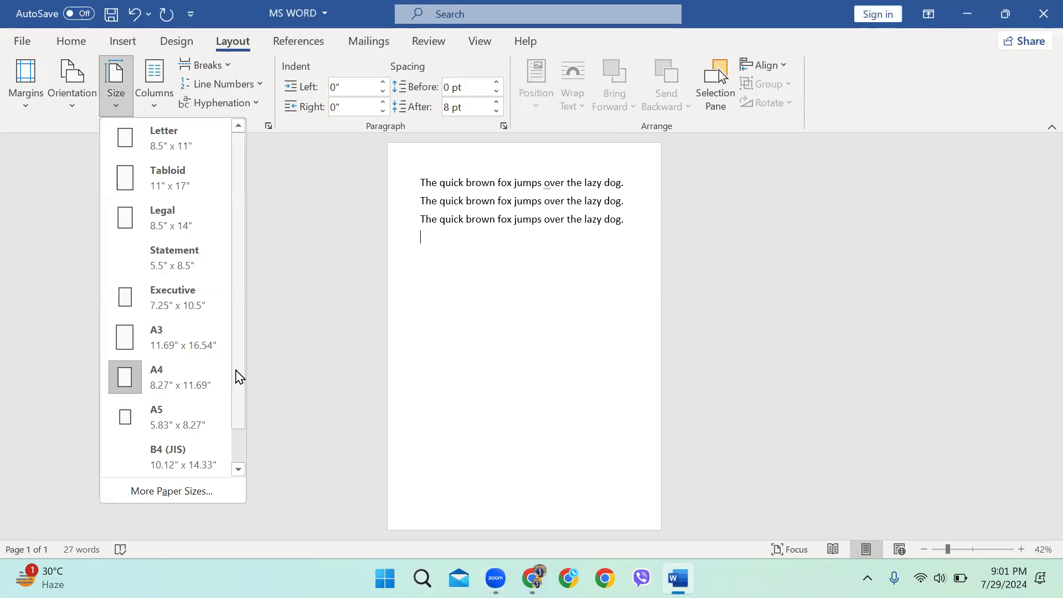
{"action": "scroll", "coordinate": [237, 375], "scroll_direction": "down", "scroll_amount": 1}
{"action": "scroll", "coordinate": [237, 362], "scroll_direction": "up", "scroll_amount": 1}
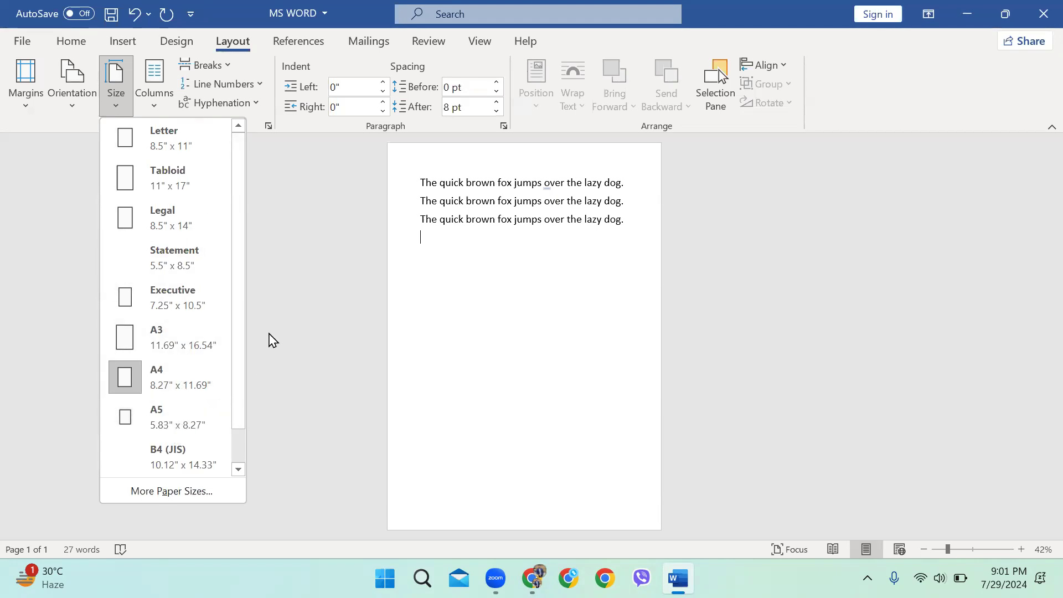
{"action": "left_click", "coordinate": [283, 320]}
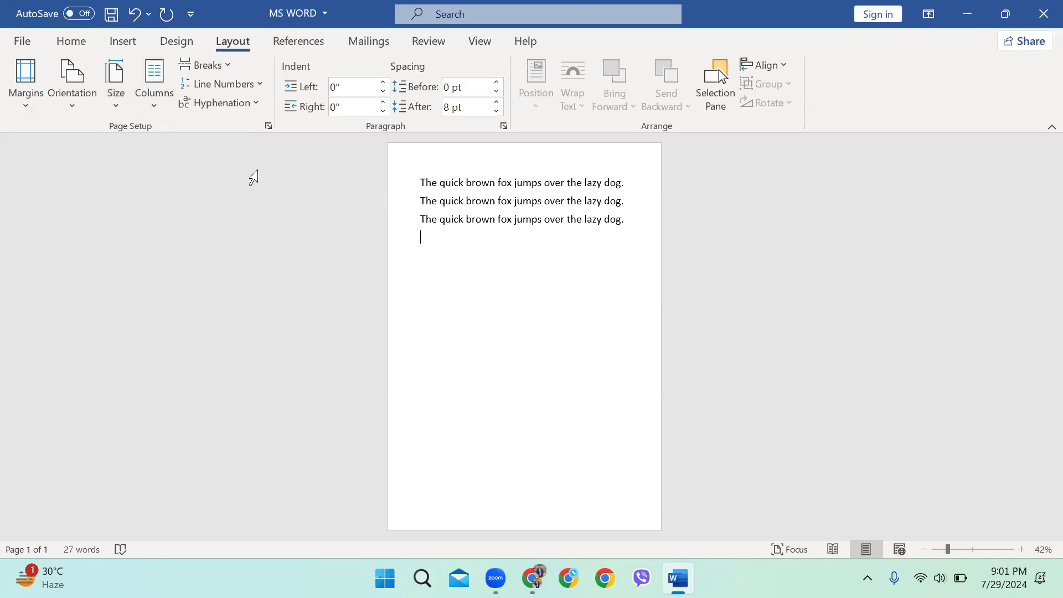
Check the column choices and leave the document at One column
{"action": "left_click", "coordinate": [160, 103]}
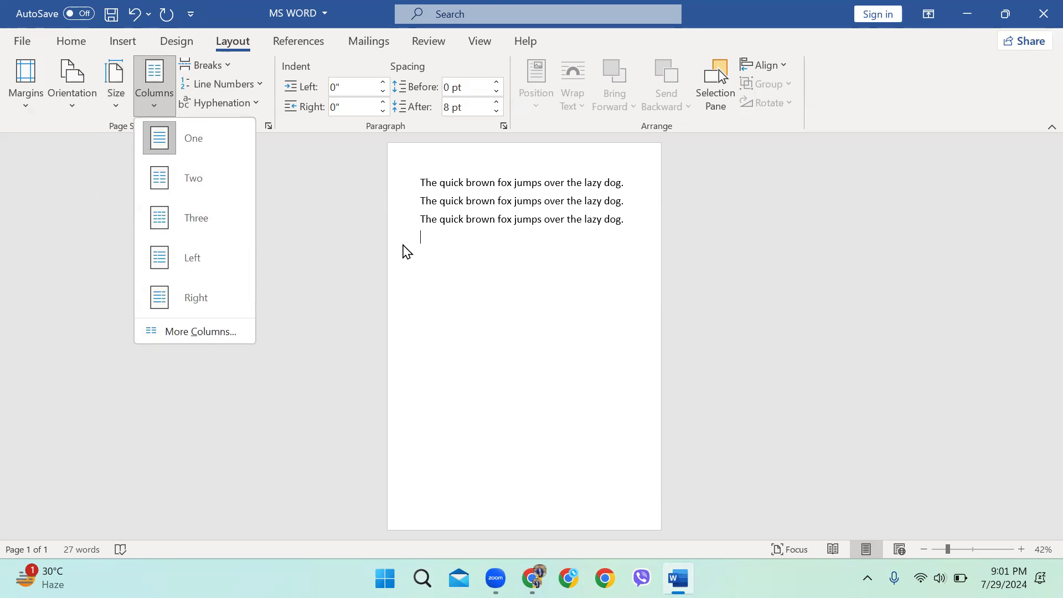
{"action": "left_click", "coordinate": [427, 242]}
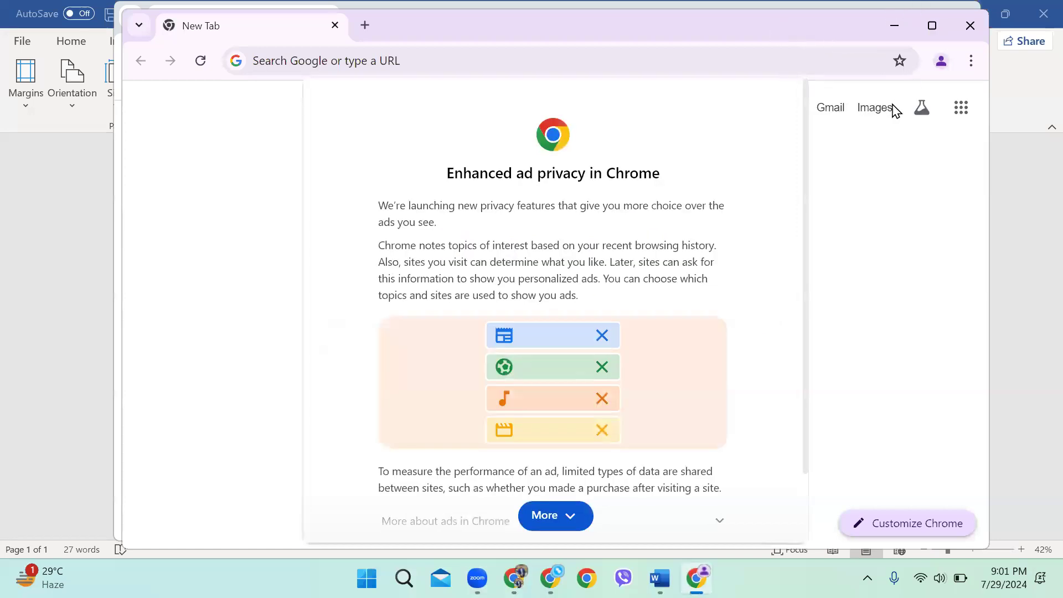
Dismiss the ad privacy notice and maximize the Chrome window
{"action": "left_click", "coordinate": [562, 523]}
{"action": "left_click", "coordinate": [682, 516]}
{"action": "left_click_drag", "start_coordinate": [840, 28], "coordinate": [838, 63]}
{"action": "left_click", "coordinate": [969, 13]}
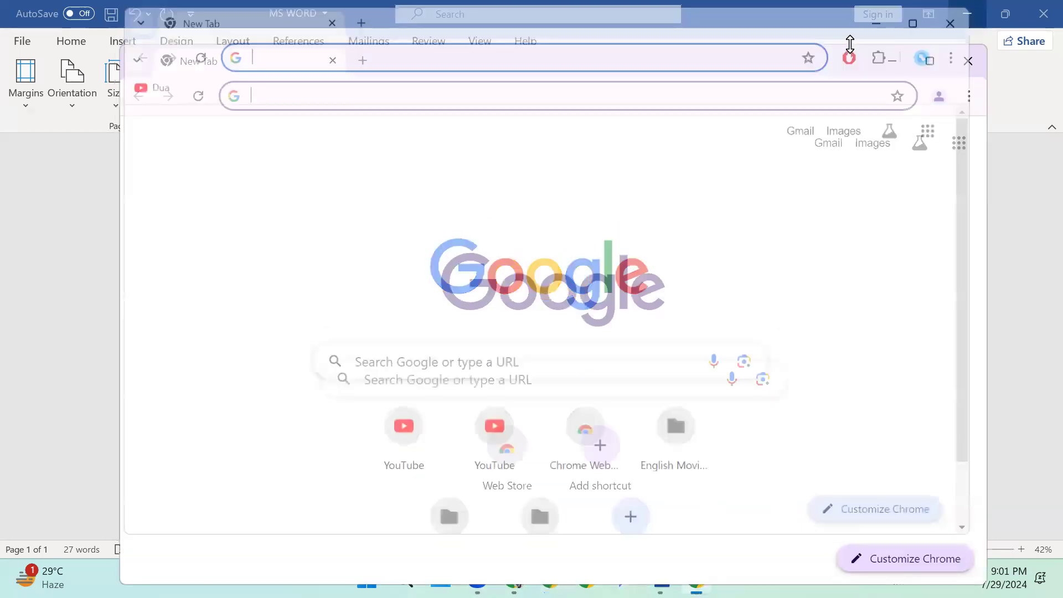
{"action": "key", "text": "super+Up"}
Search Google for 'newspaper' and narrow the results to Kolkata
{"action": "type", "text": "newspaper"}
{"action": "key", "text": "Return"}
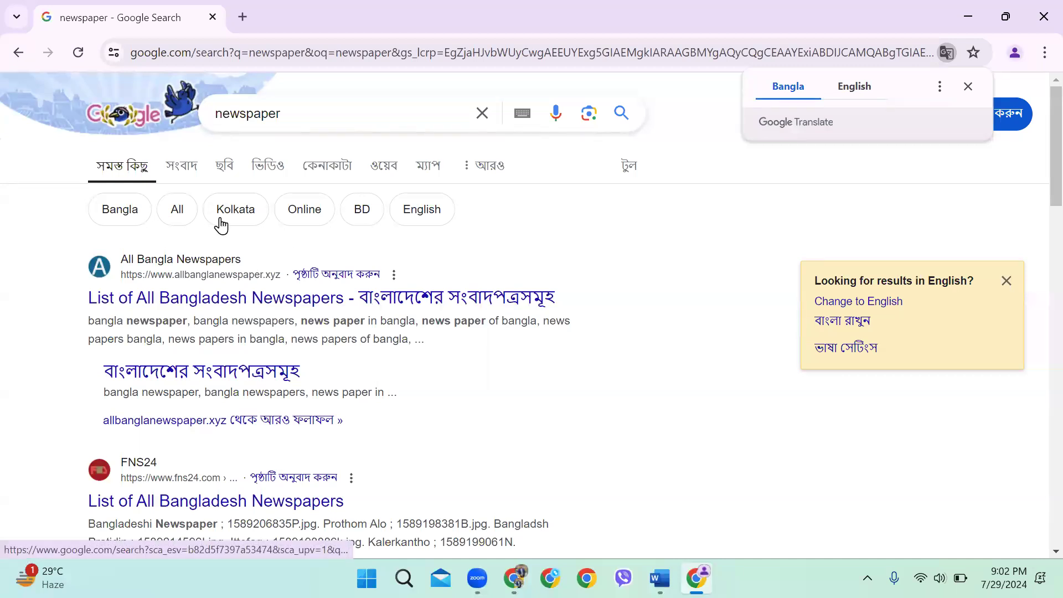
{"action": "left_click", "coordinate": [221, 226]}
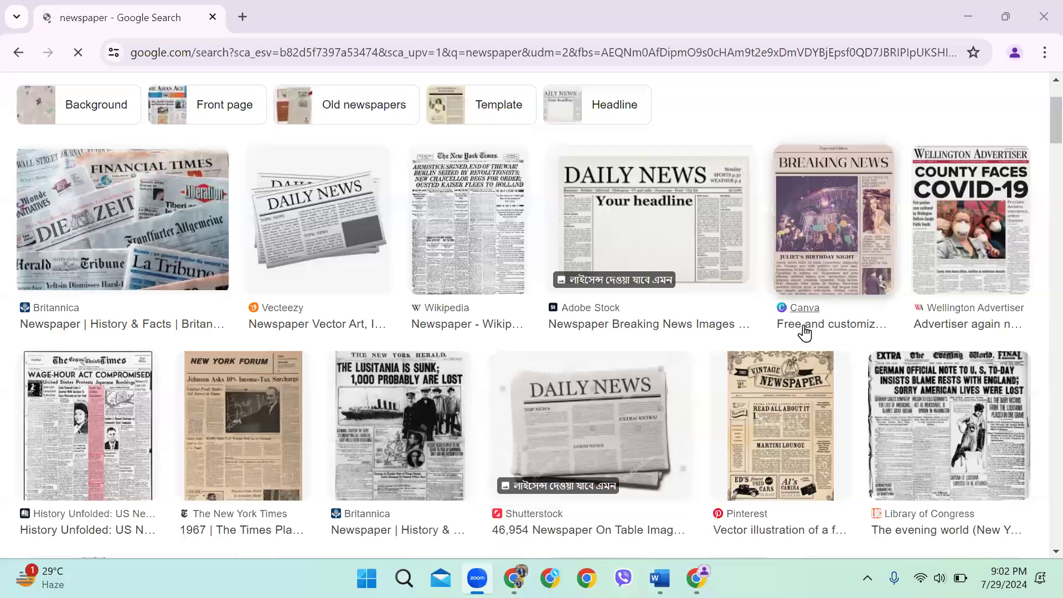
{"action": "scroll", "coordinate": [302, 302], "scroll_direction": "up", "scroll_amount": 2}
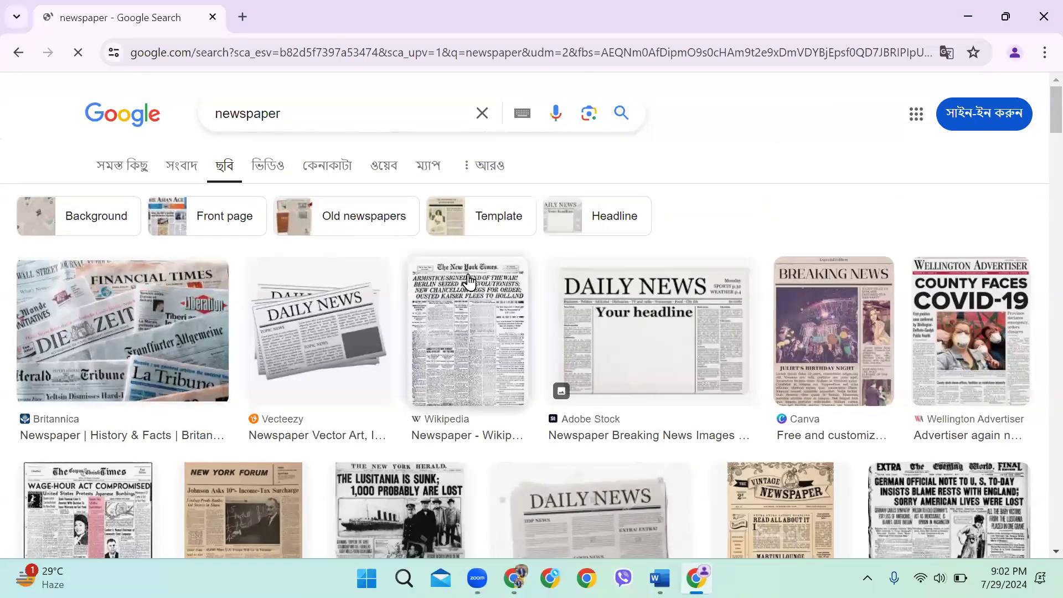
{"action": "scroll", "coordinate": [553, 216], "scroll_direction": "down", "scroll_amount": 5}
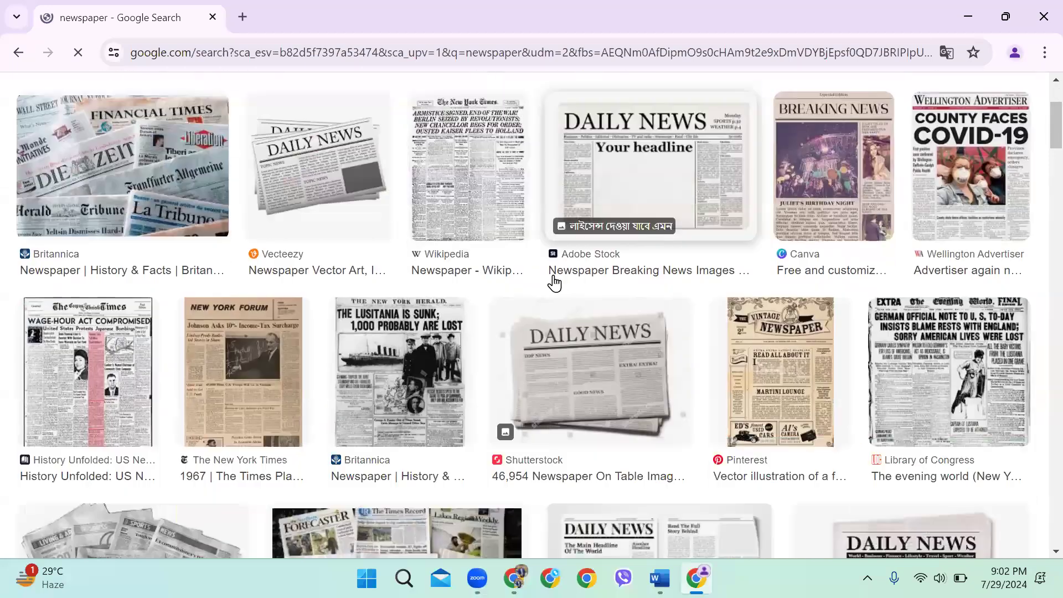
{"action": "scroll", "coordinate": [600, 234], "scroll_direction": "down", "scroll_amount": 3}
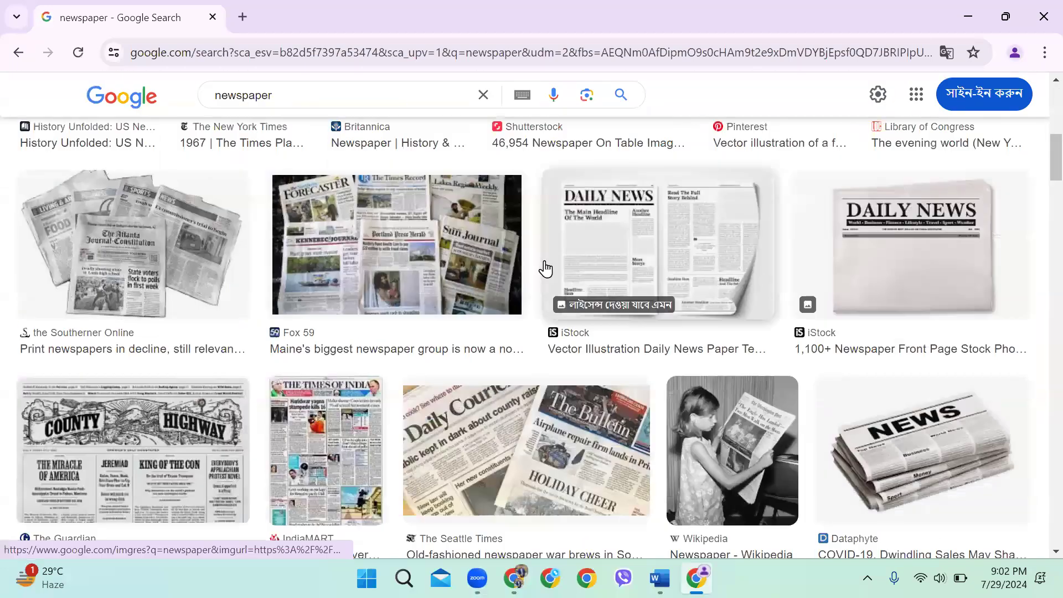
{"action": "scroll", "coordinate": [381, 310], "scroll_direction": "up", "scroll_amount": 5}
{"action": "scroll", "coordinate": [382, 311], "scroll_direction": "up", "scroll_amount": 3}
Preview the Vecteezy DAILY NEWS image, open and close its source page, then return to Word
{"action": "left_click", "coordinate": [339, 316]}
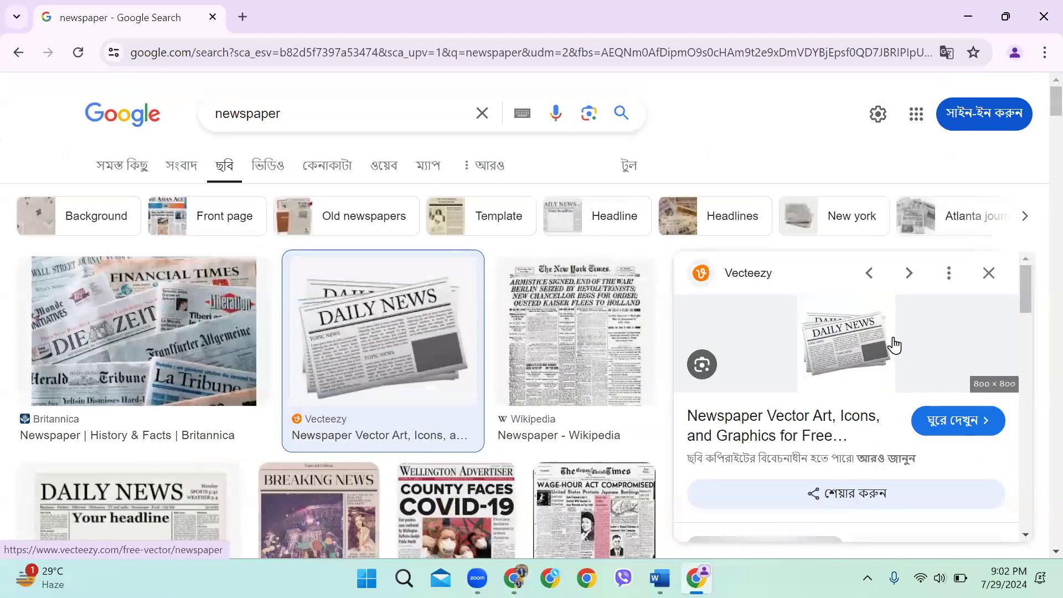
{"action": "scroll", "coordinate": [892, 346], "scroll_direction": "up", "scroll_amount": 5}
{"action": "scroll", "coordinate": [474, 351], "scroll_direction": "up", "scroll_amount": 2}
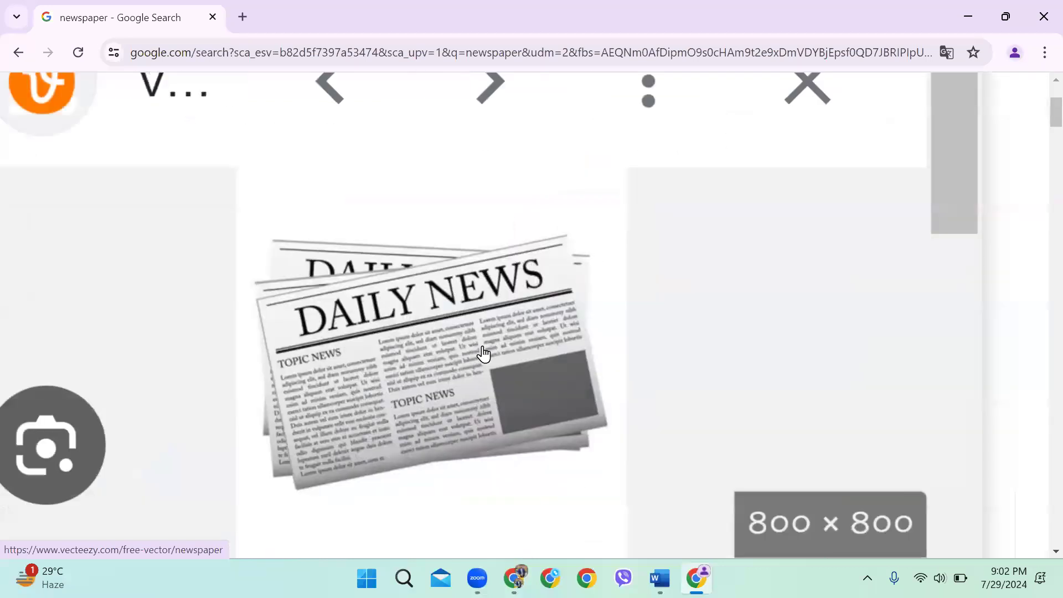
{"action": "scroll", "coordinate": [481, 353], "scroll_direction": "up", "scroll_amount": 2}
{"action": "scroll", "coordinate": [443, 357], "scroll_direction": "down", "scroll_amount": 1}
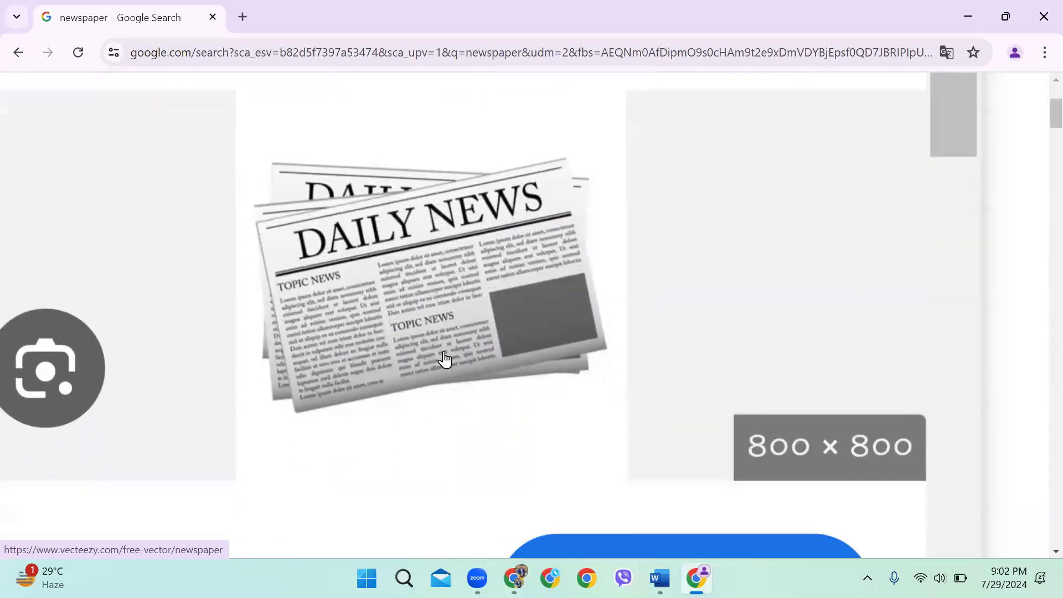
{"action": "left_click", "coordinate": [518, 355]}
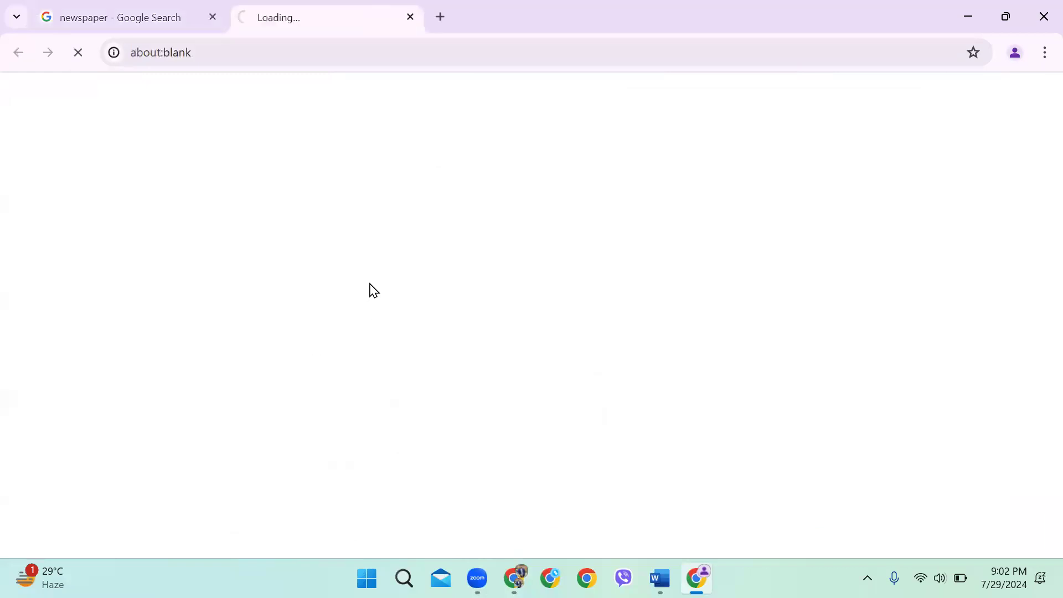
{"action": "left_click", "coordinate": [409, 20]}
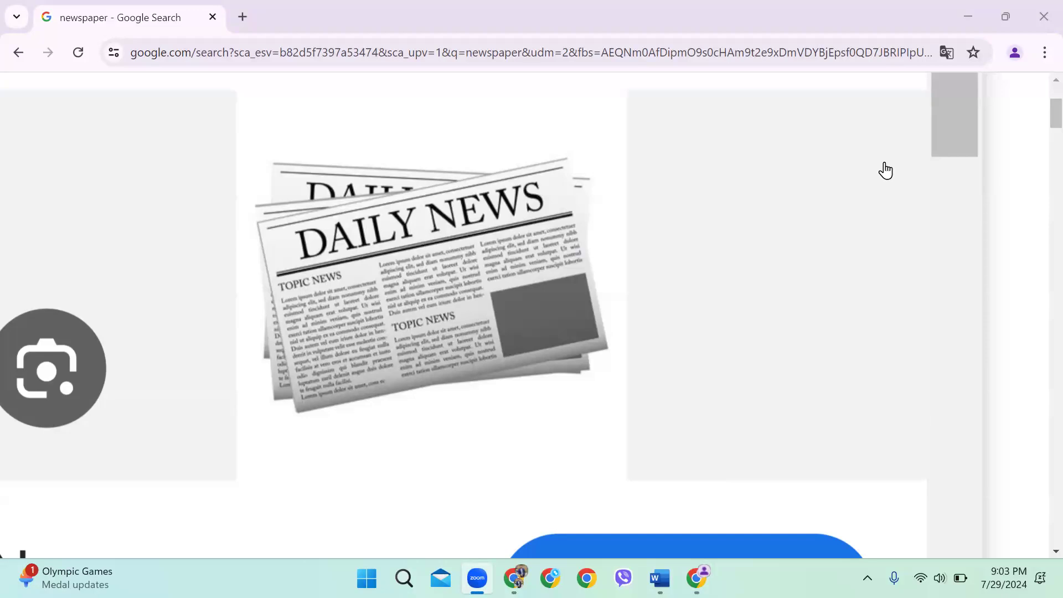
{"action": "left_click", "coordinate": [659, 577]}
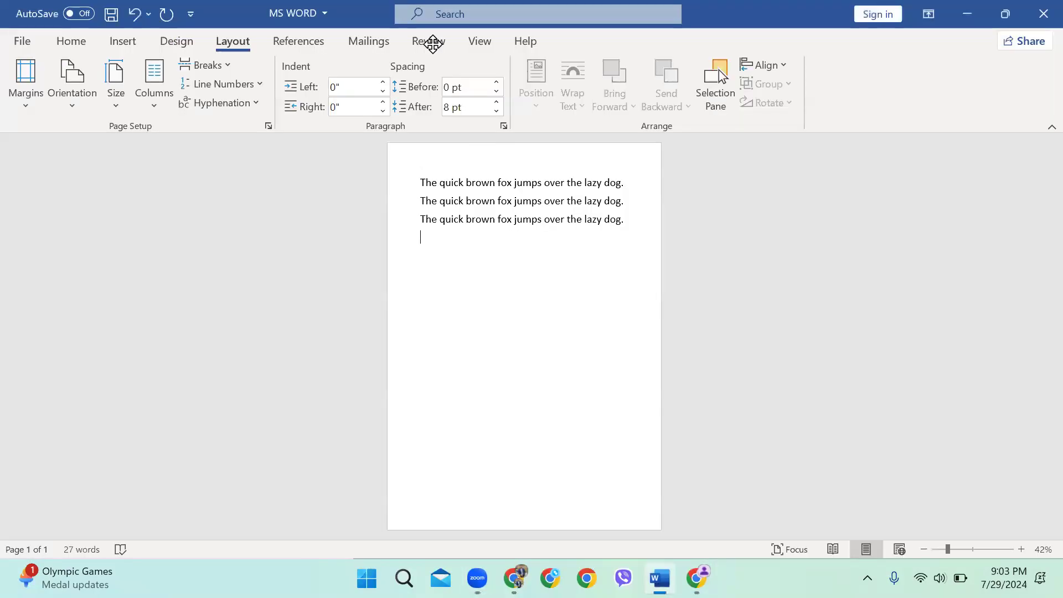
{"action": "left_click", "coordinate": [160, 100]}
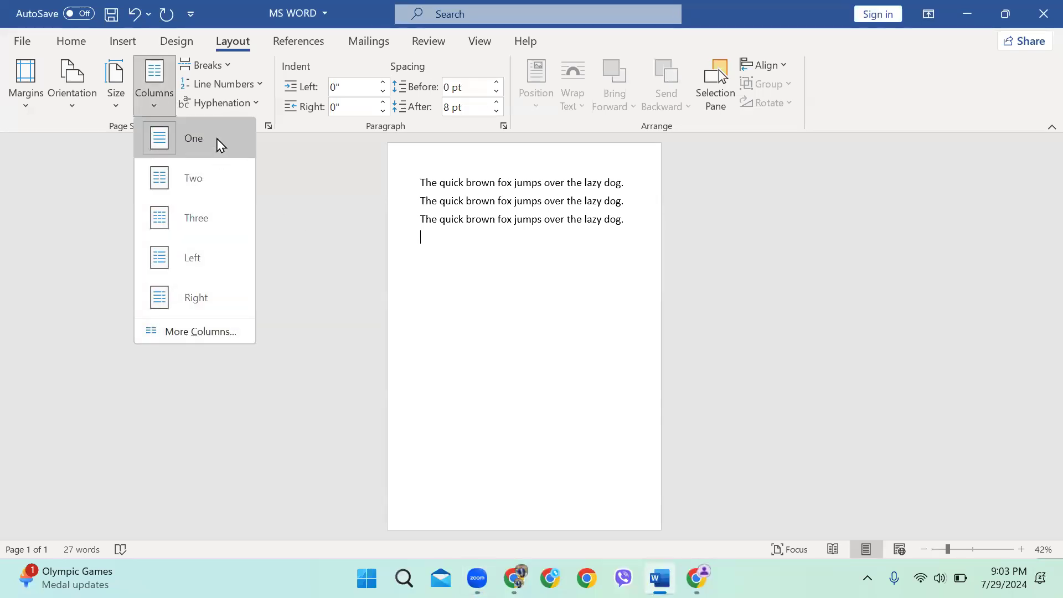
{"action": "left_click", "coordinate": [482, 244]}
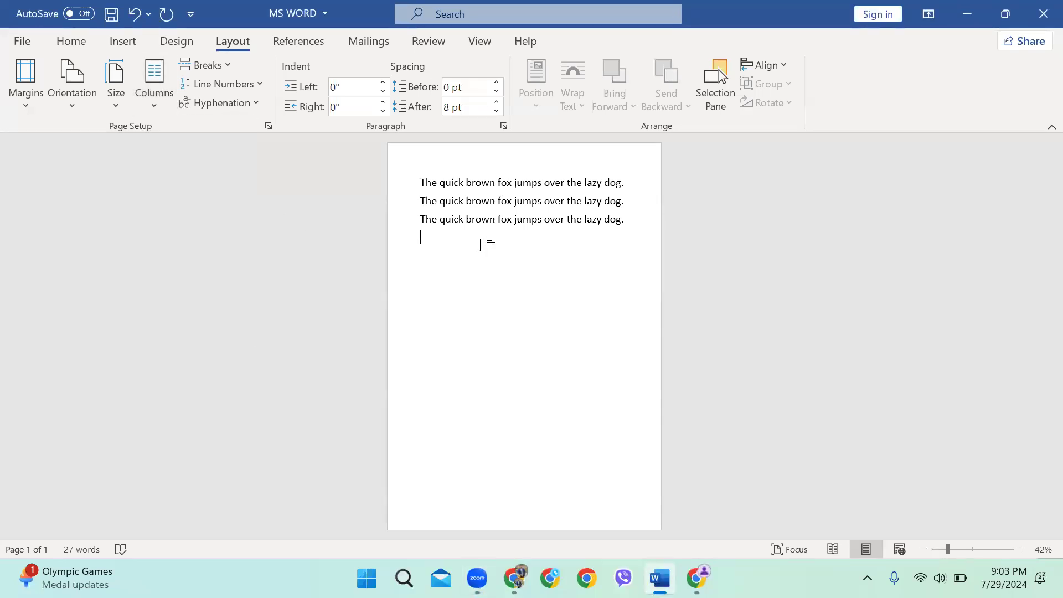
{"action": "scroll", "coordinate": [482, 244], "scroll_direction": "up", "scroll_amount": 3, "text": "ctrl"}
{"action": "scroll", "coordinate": [417, 271], "scroll_direction": "up", "scroll_amount": 1}
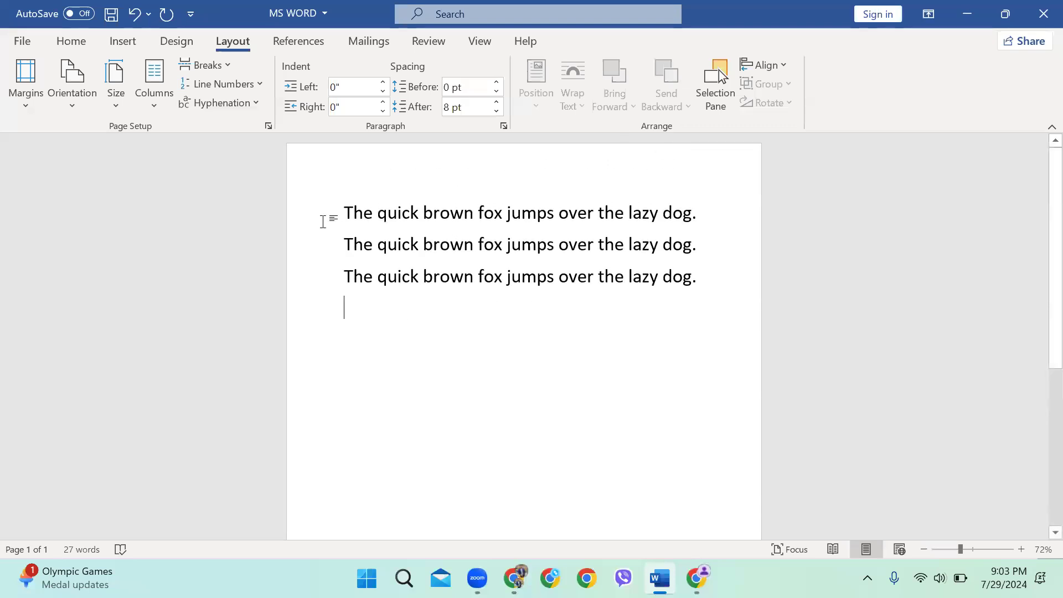
{"action": "left_click_drag", "start_coordinate": [325, 221], "coordinate": [327, 258]}
{"action": "left_click", "coordinate": [140, 93]}
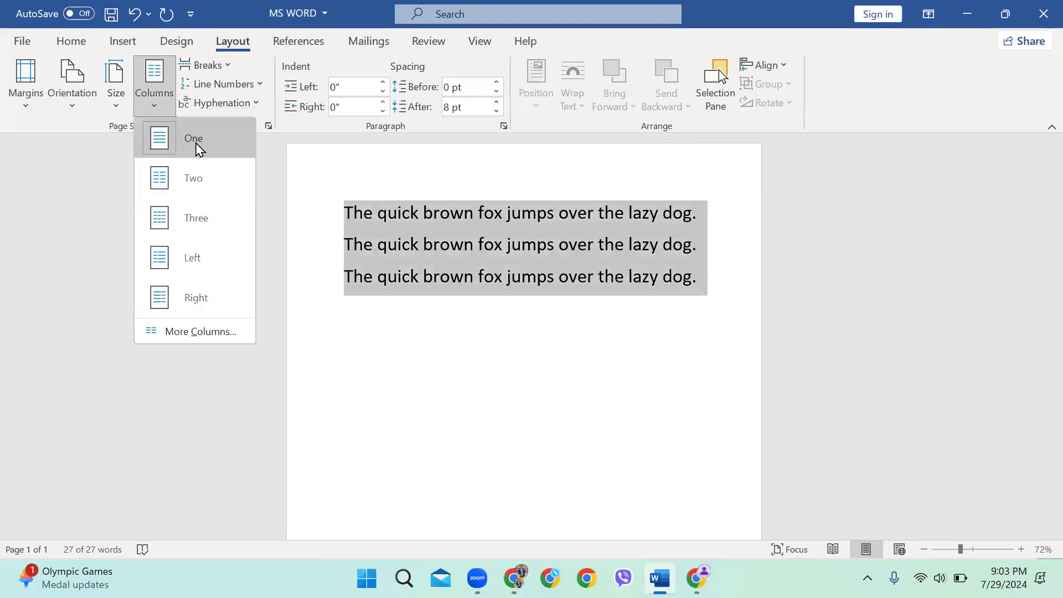
{"action": "left_click", "coordinate": [190, 177]}
{"action": "left_click", "coordinate": [567, 352]}
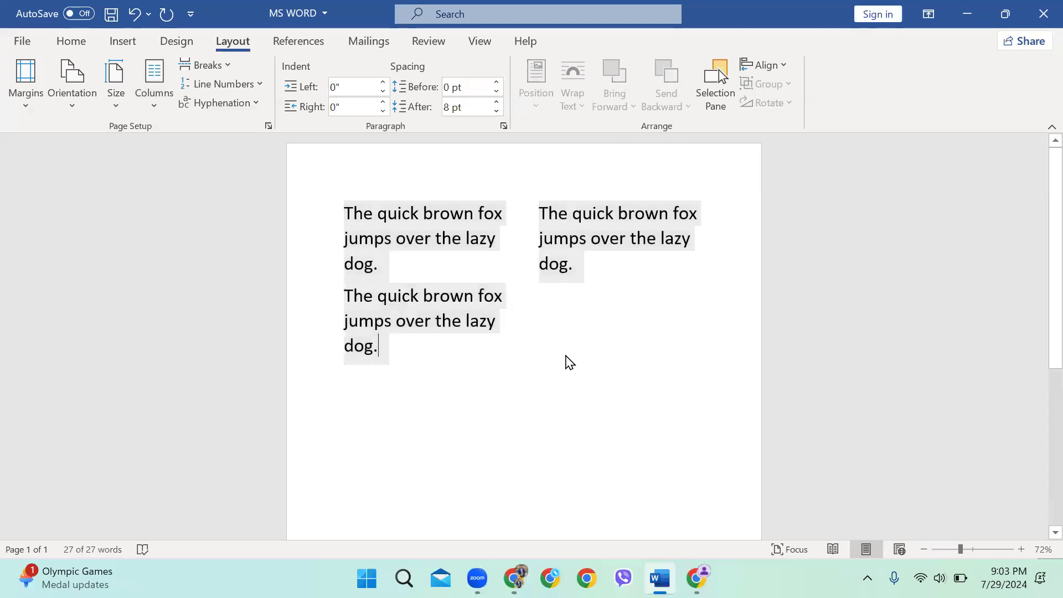
{"action": "key", "text": "ctrl+a"}
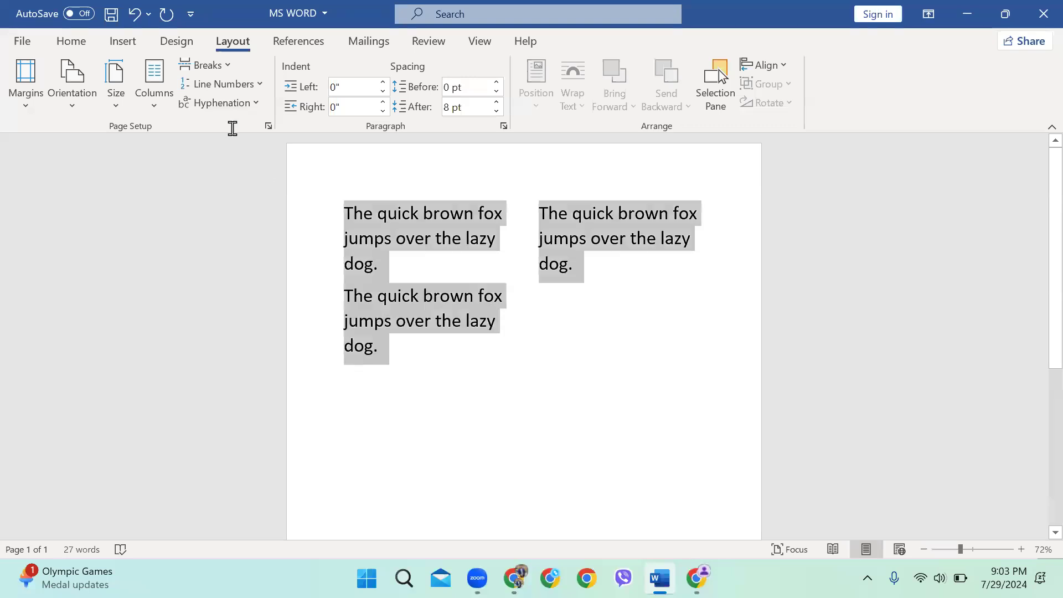
{"action": "left_click", "coordinate": [134, 48]}
{"action": "key", "text": "alt+p"}
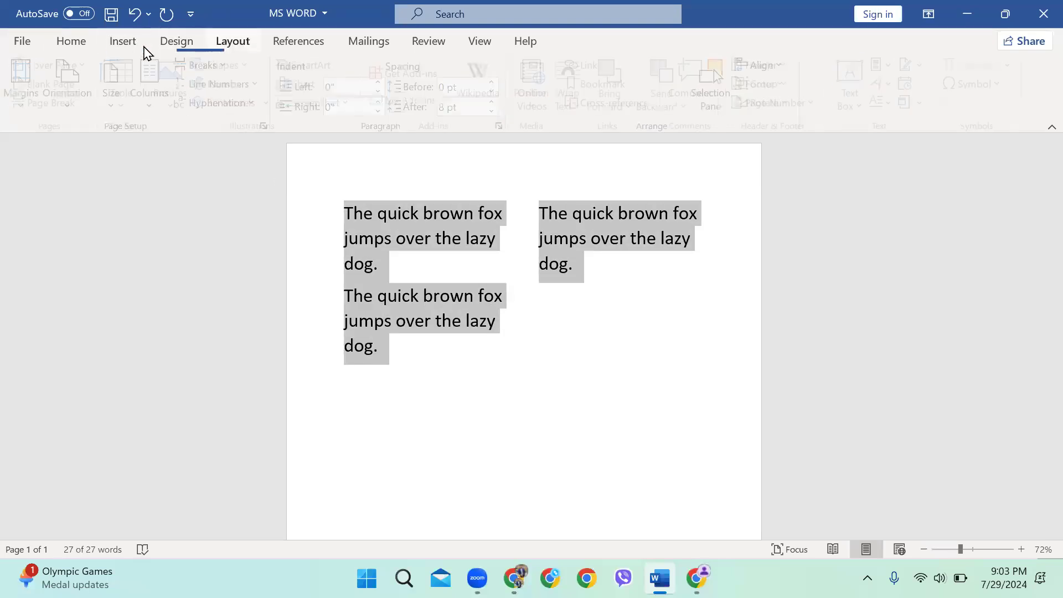
{"action": "key", "text": "h"}
{"action": "left_click", "coordinate": [163, 113]}
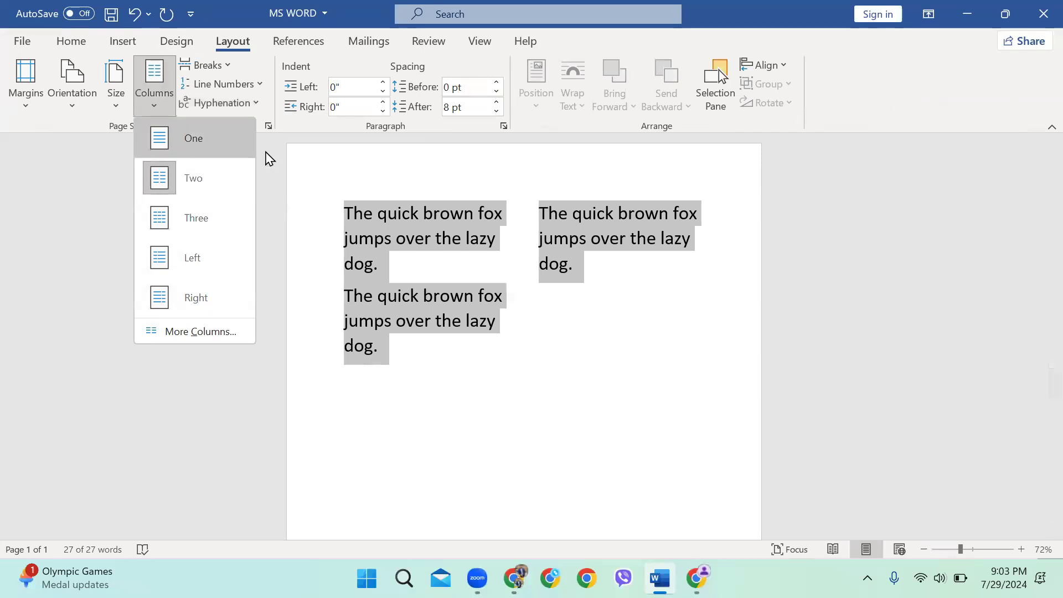
{"action": "left_click", "coordinate": [572, 386]}
{"action": "left_click", "coordinate": [736, 316]}
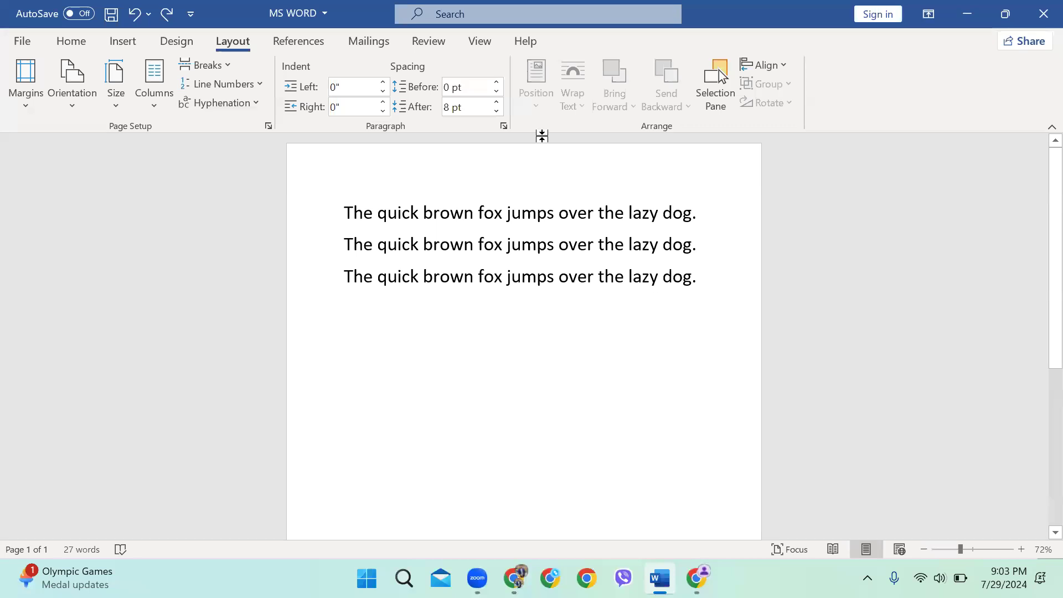
{"action": "left_click", "coordinate": [154, 103]}
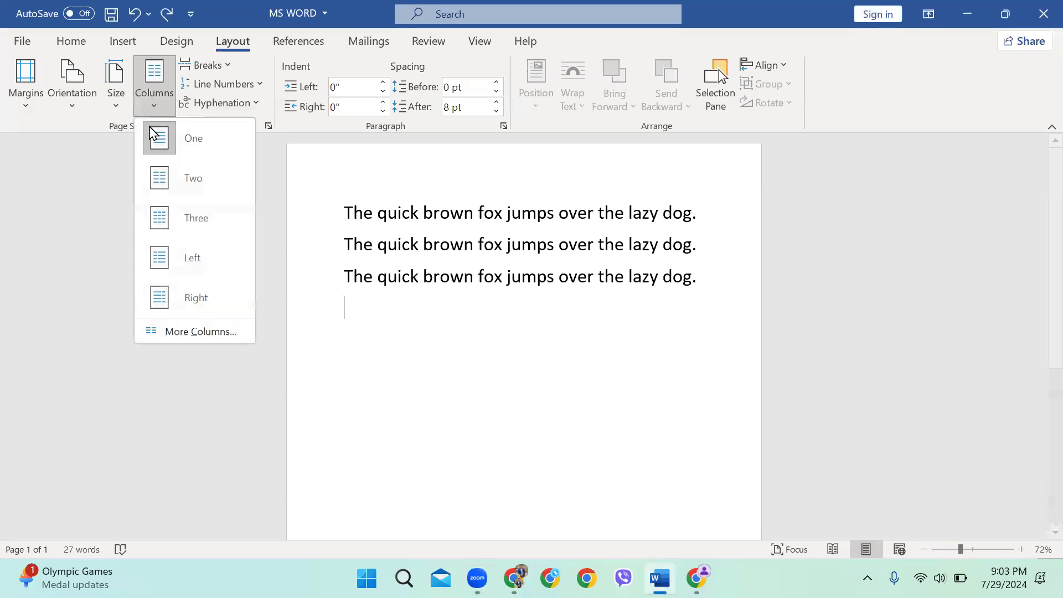
{"action": "left_click", "coordinate": [502, 375]}
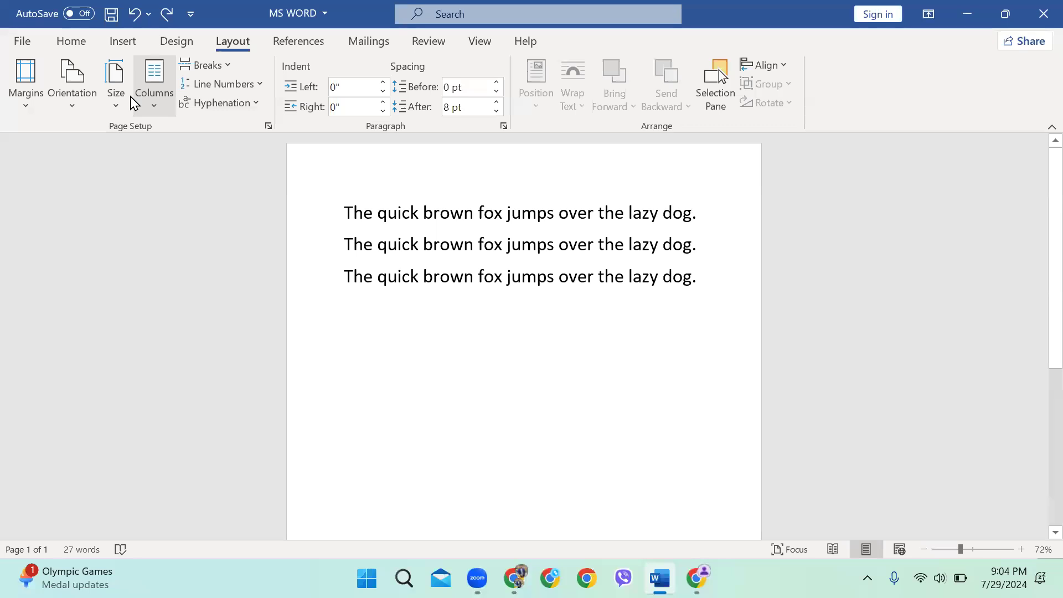
{"action": "left_click", "coordinate": [152, 94]}
{"action": "left_click", "coordinate": [194, 332]}
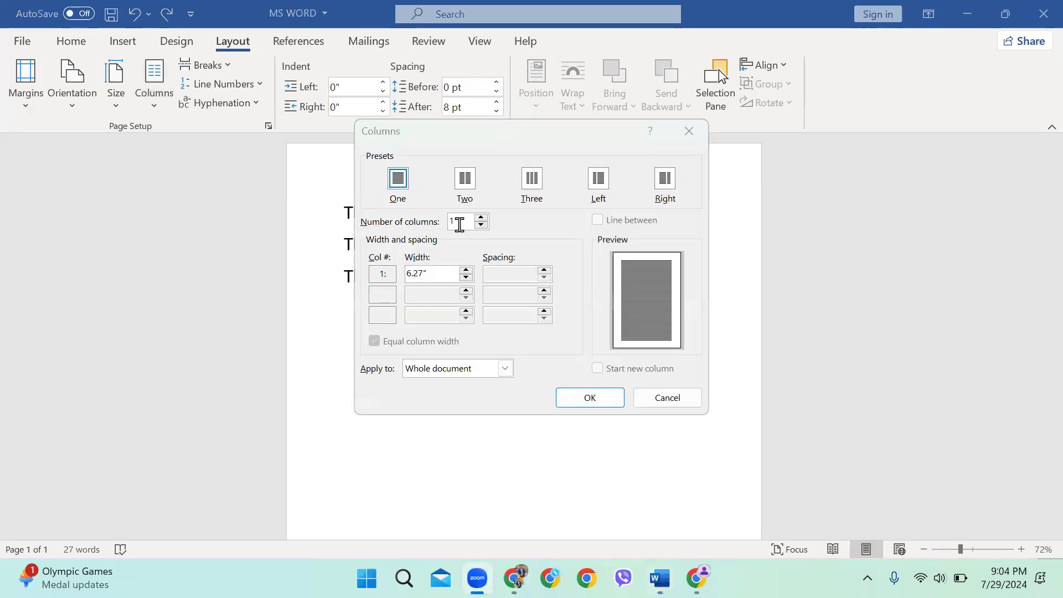
{"action": "type", "text": "7"}
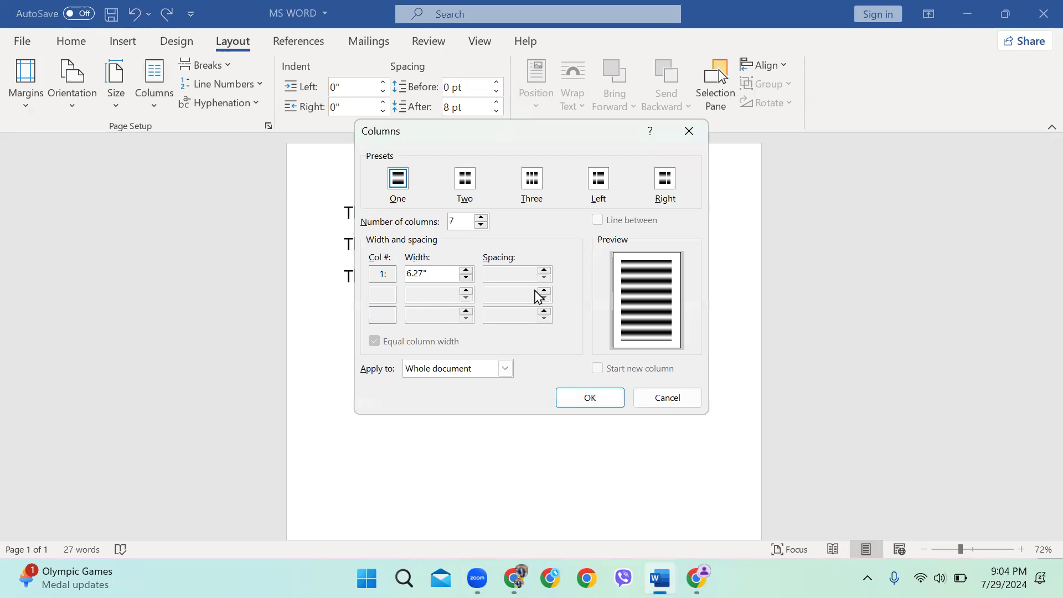
{"action": "left_click", "coordinate": [664, 402]}
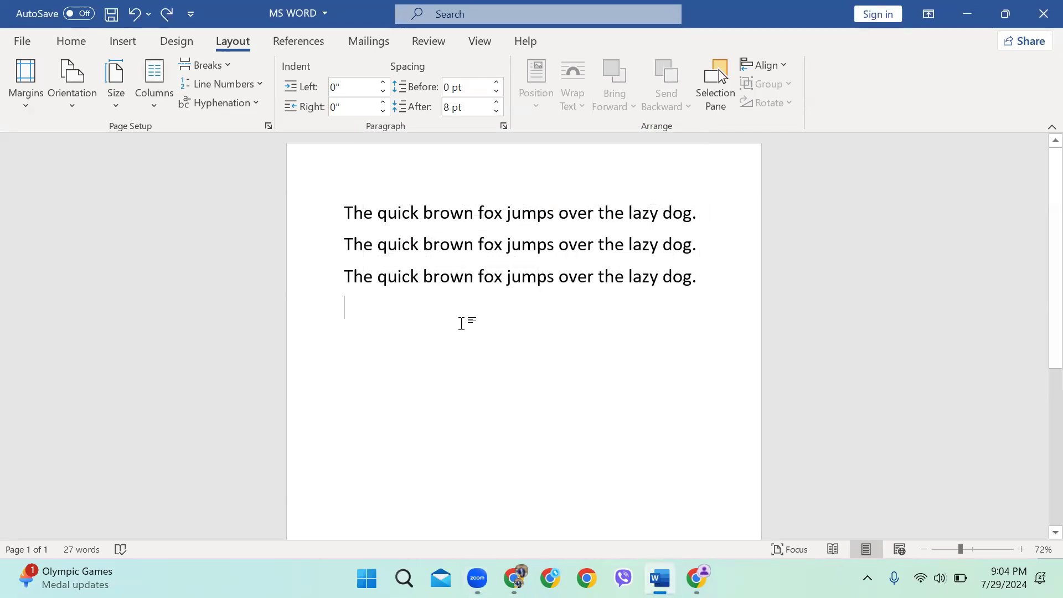
{"action": "scroll", "coordinate": [439, 313], "scroll_direction": "down", "scroll_amount": 3}
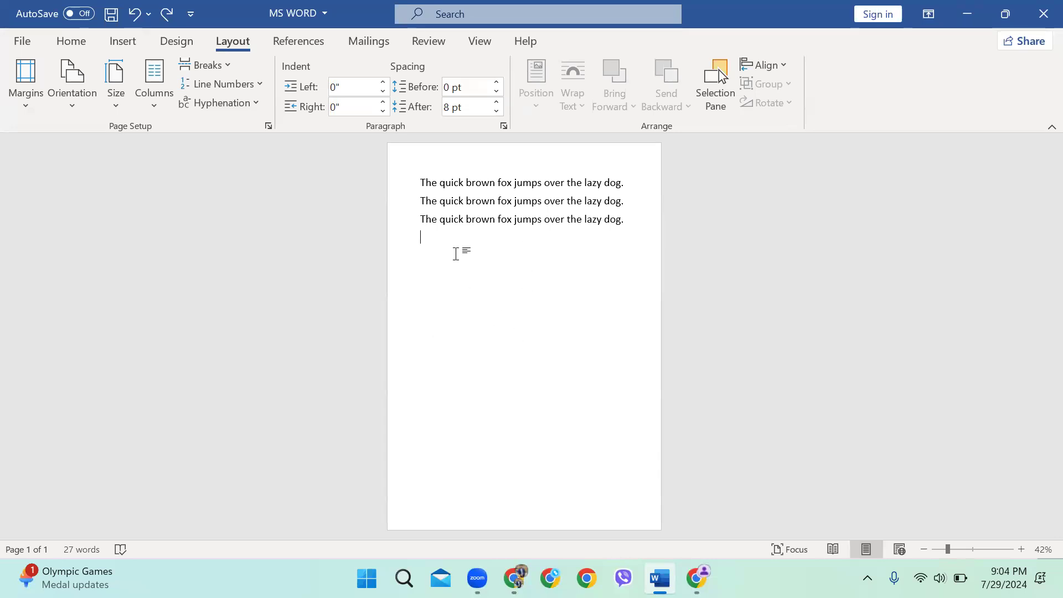
{"action": "left_click_drag", "start_coordinate": [432, 232], "coordinate": [398, 159]}
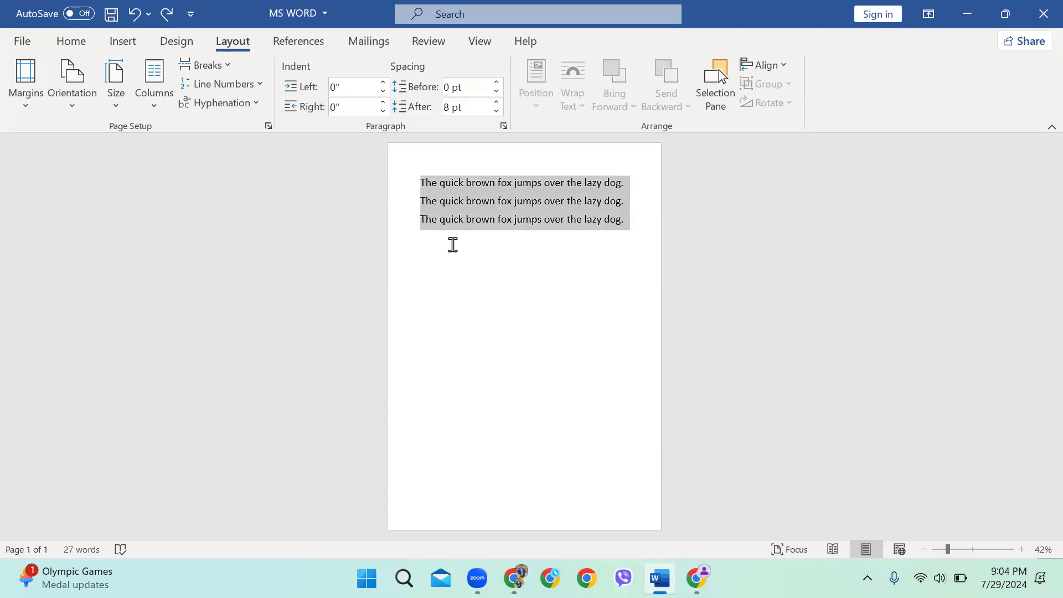
{"action": "left_click", "coordinate": [453, 245]}
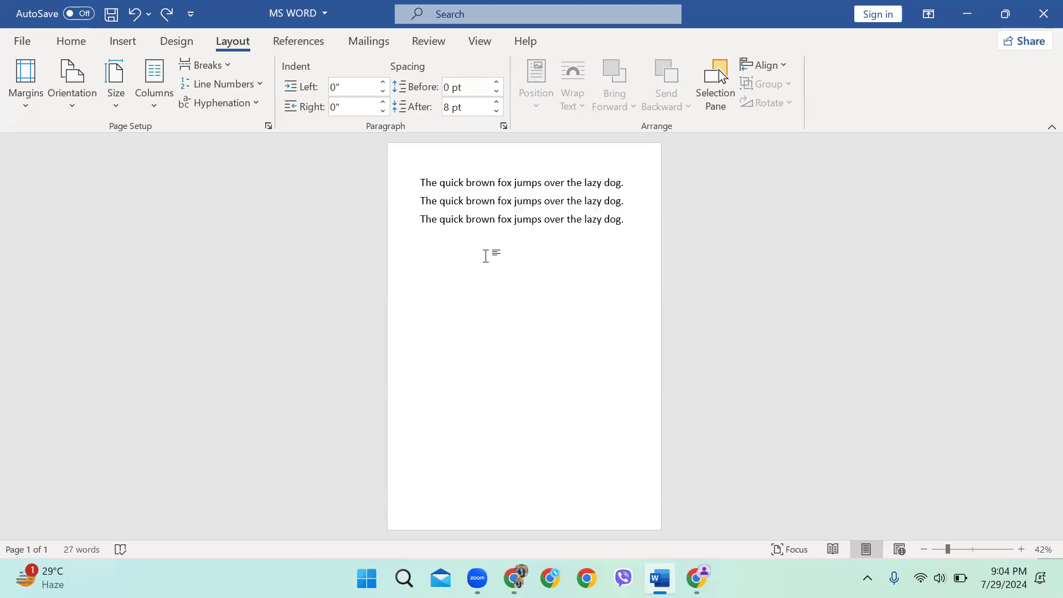
{"action": "left_click_drag", "start_coordinate": [456, 252], "coordinate": [392, 179]}
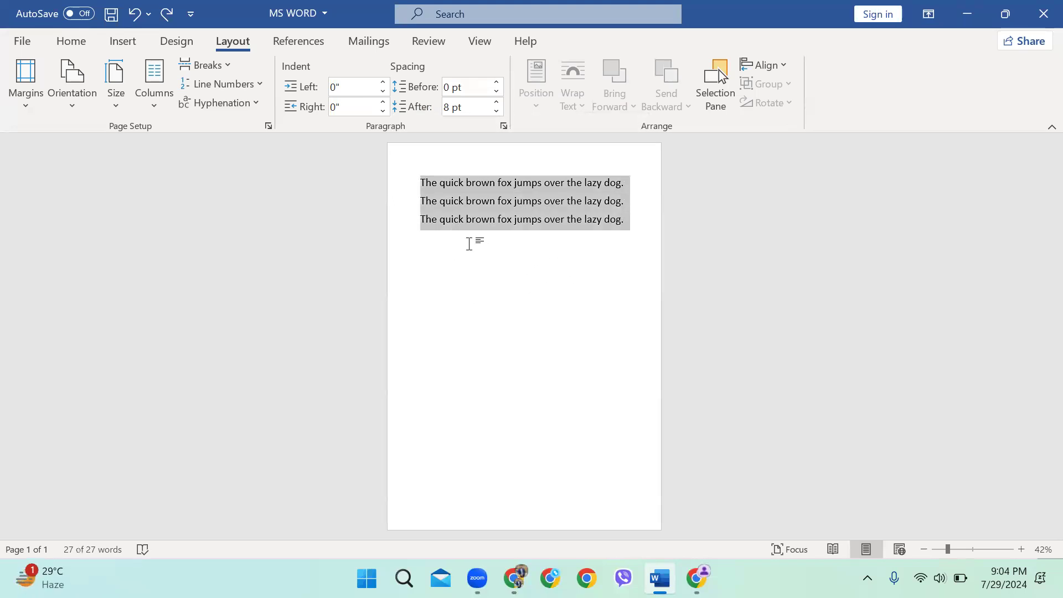
{"action": "left_click", "coordinate": [468, 248]}
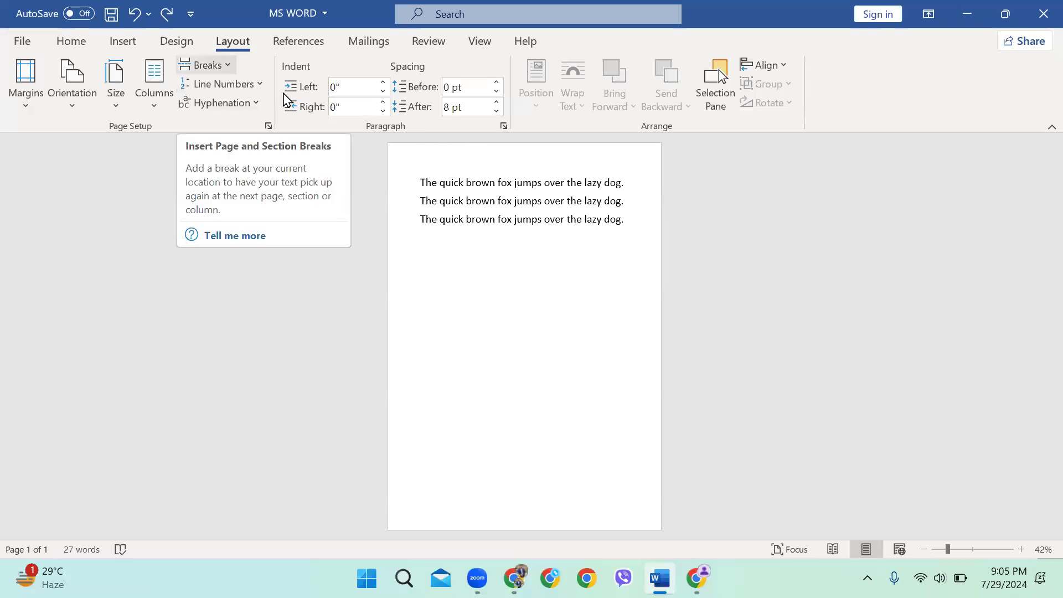
{"action": "left_click", "coordinate": [206, 65]}
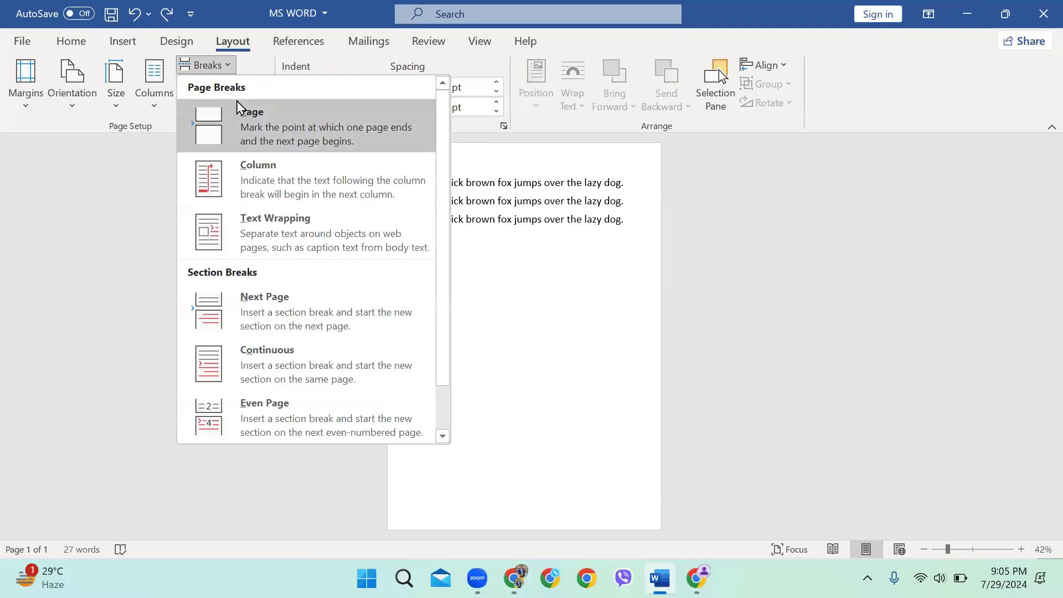
{"action": "left_click", "coordinate": [260, 125]}
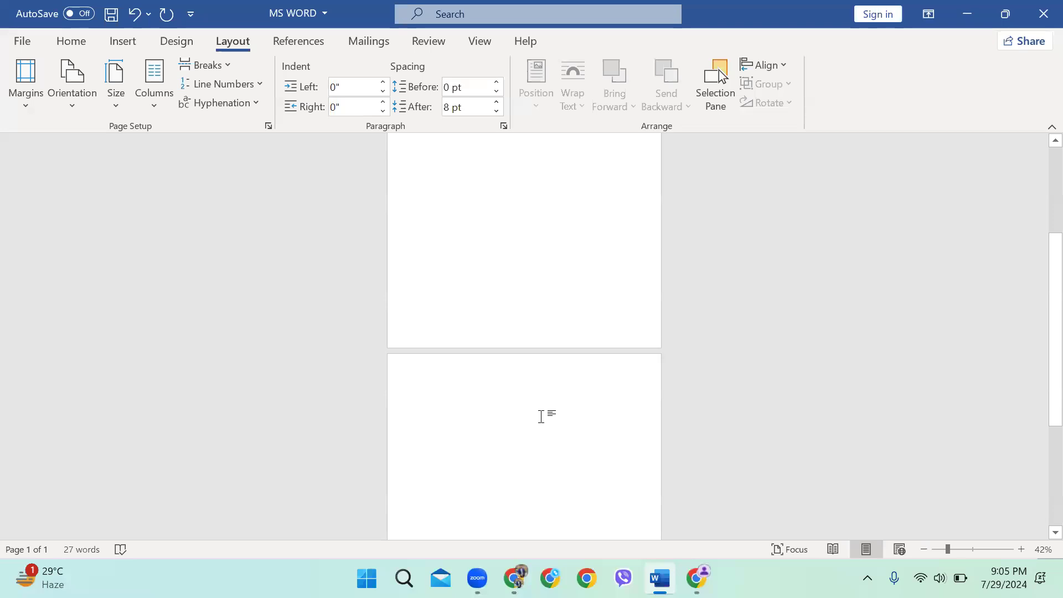
{"action": "scroll", "coordinate": [503, 360], "scroll_direction": "down", "scroll_amount": 2}
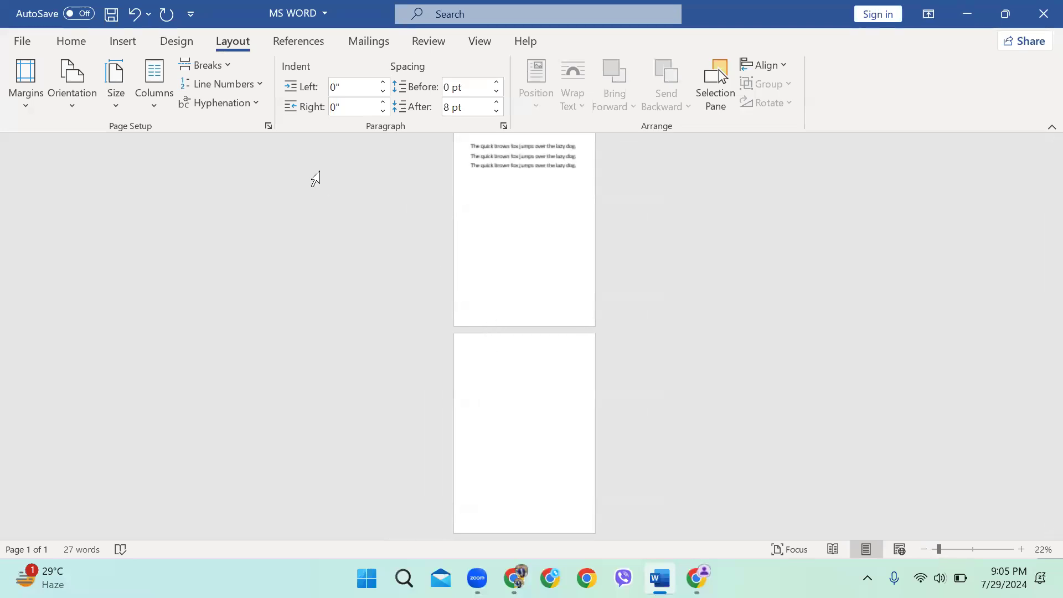
{"action": "left_click", "coordinate": [211, 66]}
{"action": "left_click", "coordinate": [254, 121]}
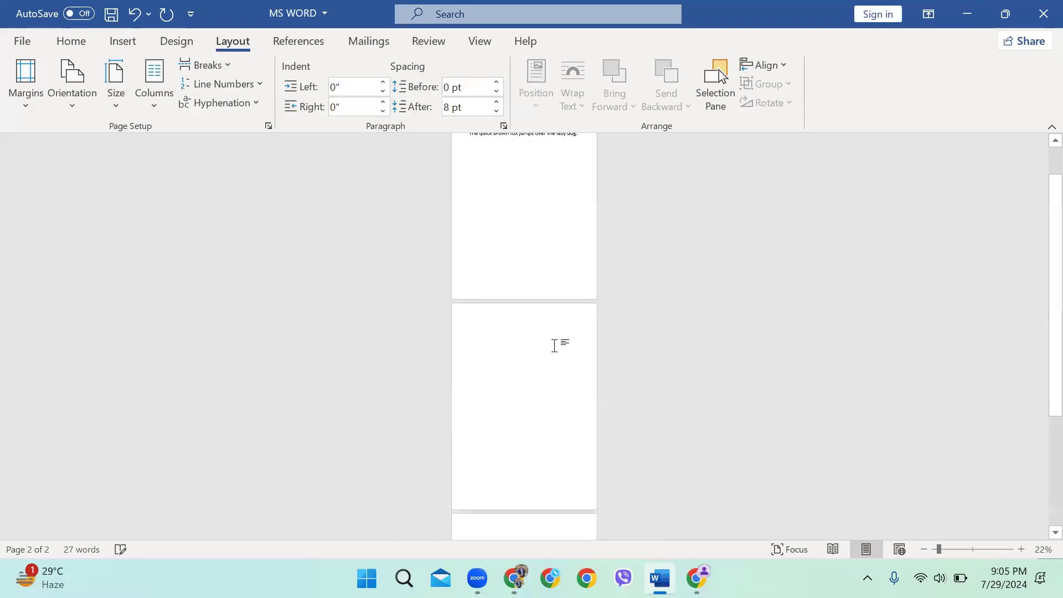
{"action": "left_click", "coordinate": [205, 65]}
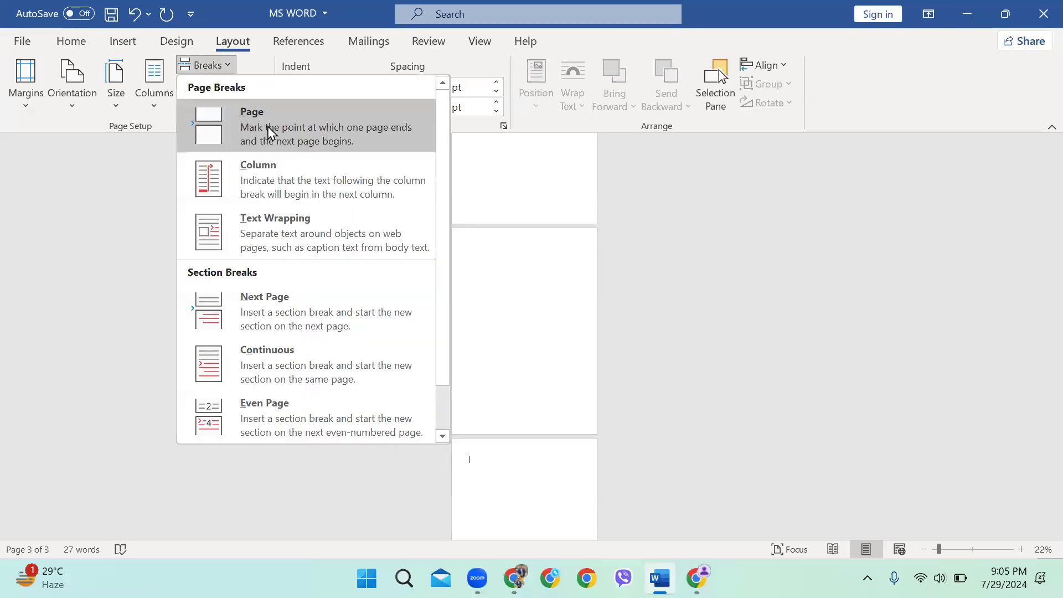
{"action": "left_click", "coordinate": [268, 127]}
{"action": "scroll", "coordinate": [539, 358], "scroll_direction": "down", "scroll_amount": 2}
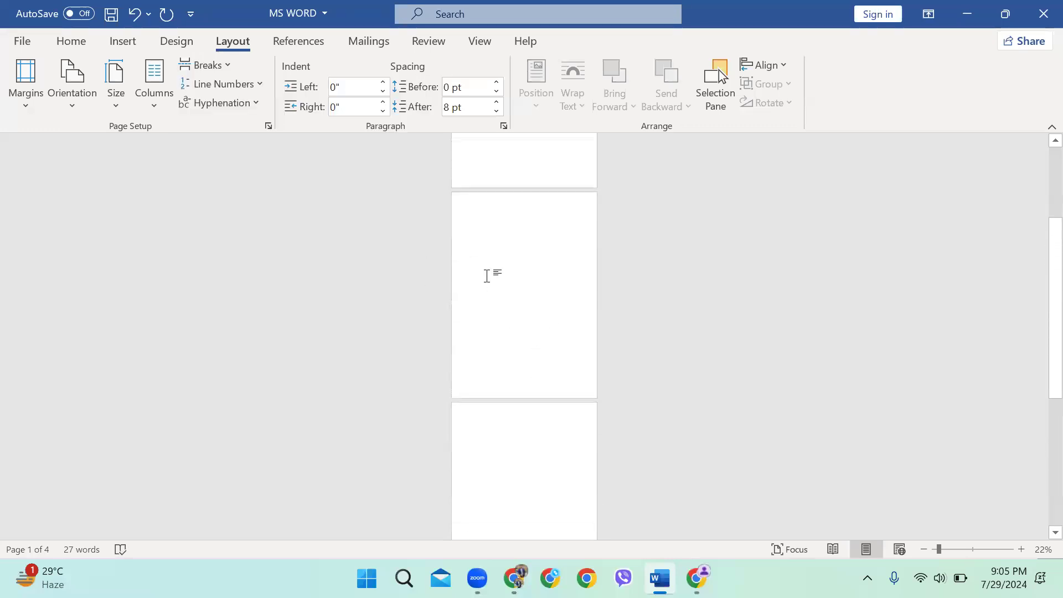
{"action": "scroll", "coordinate": [506, 415], "scroll_direction": "up", "scroll_amount": 2}
{"action": "scroll", "coordinate": [471, 344], "scroll_direction": "up", "scroll_amount": 4}
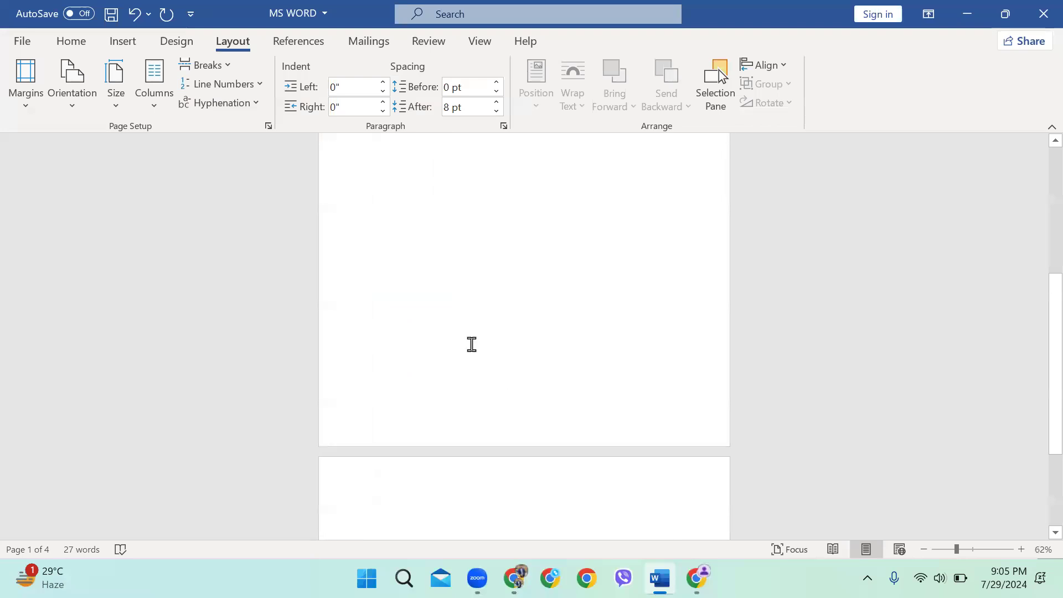
{"action": "scroll", "coordinate": [471, 345], "scroll_direction": "down", "scroll_amount": 3}
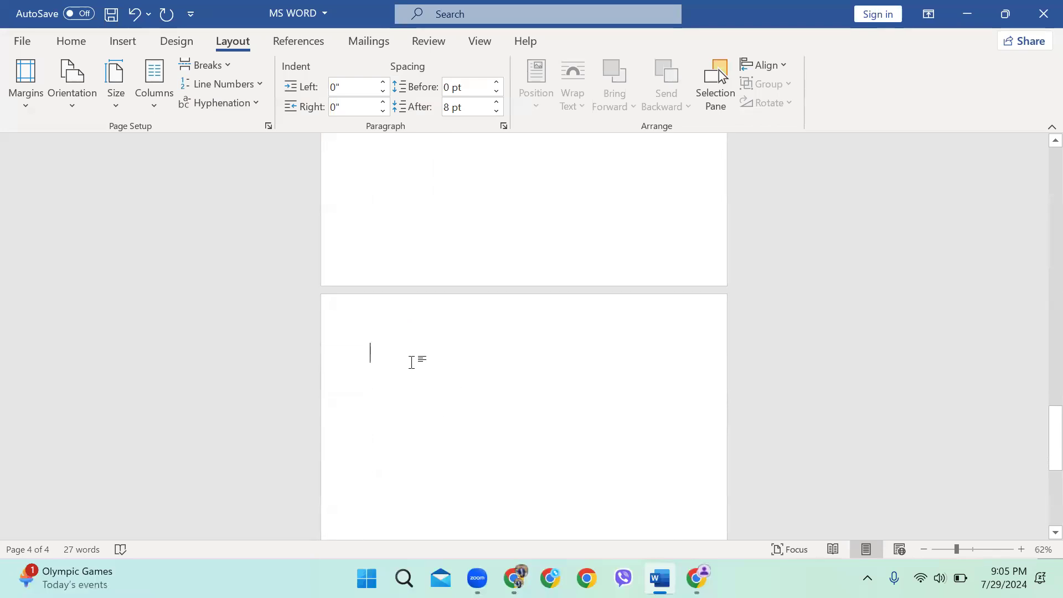
{"action": "key", "text": "BackSpace"}
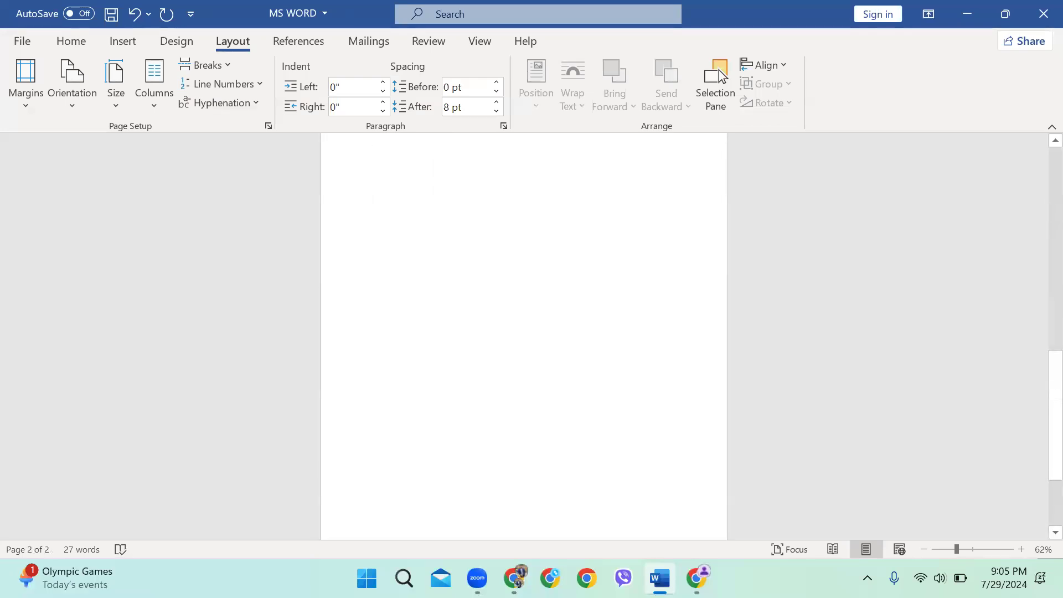
{"action": "key", "text": "BackSpace"}
{"action": "scroll", "coordinate": [414, 361], "scroll_direction": "up", "scroll_amount": 3}
{"action": "scroll", "coordinate": [397, 314], "scroll_direction": "down", "scroll_amount": 3}
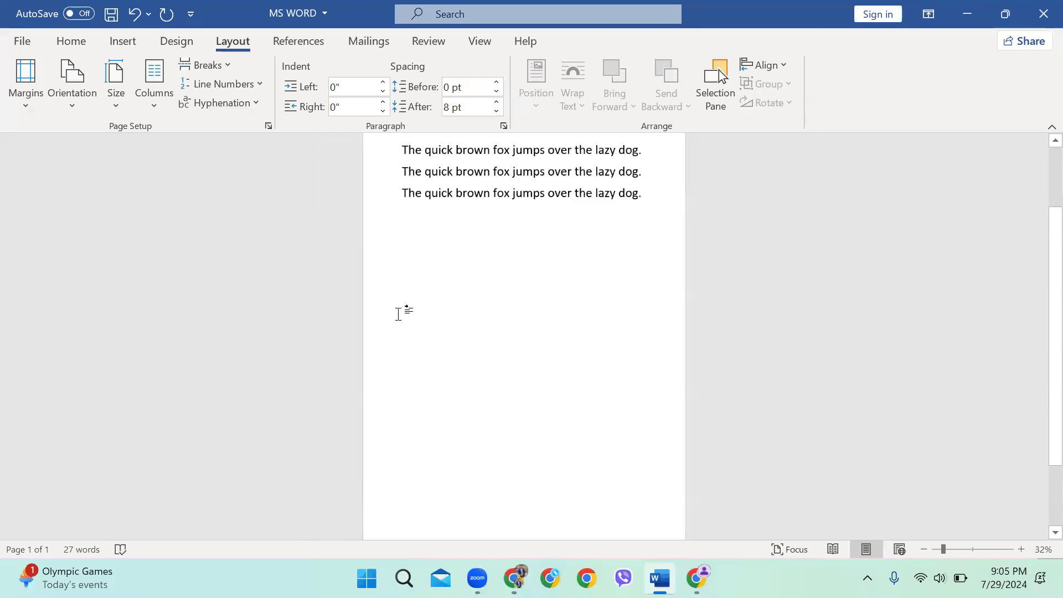
{"action": "scroll", "coordinate": [477, 254], "scroll_direction": "up", "scroll_amount": 2}
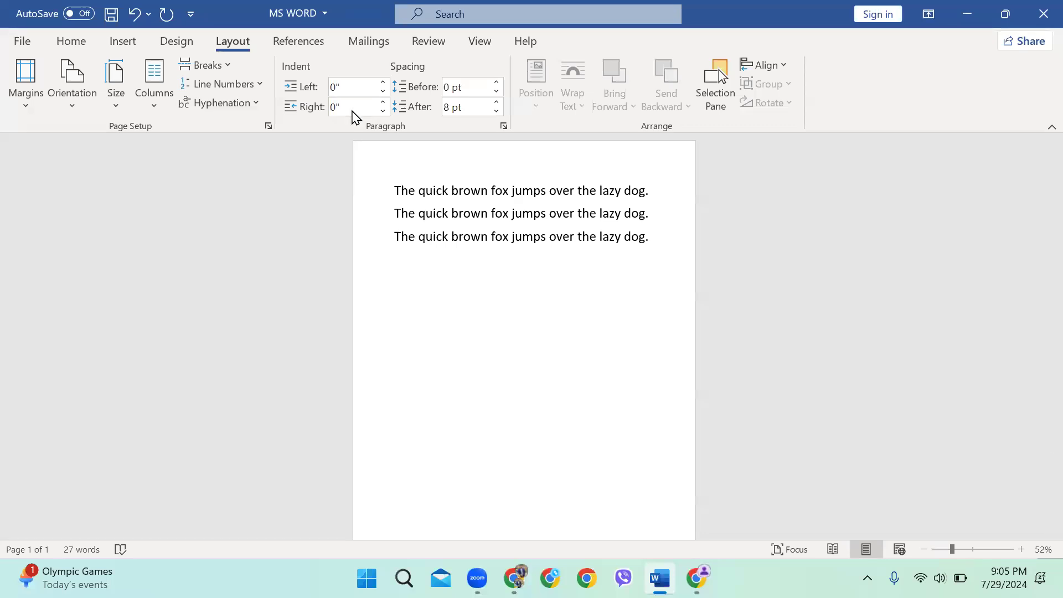
Try a 0.2 and 0.4 inch left indent on the first paragraph, then remove it
{"action": "scroll", "coordinate": [393, 205], "scroll_direction": "up", "scroll_amount": 3}
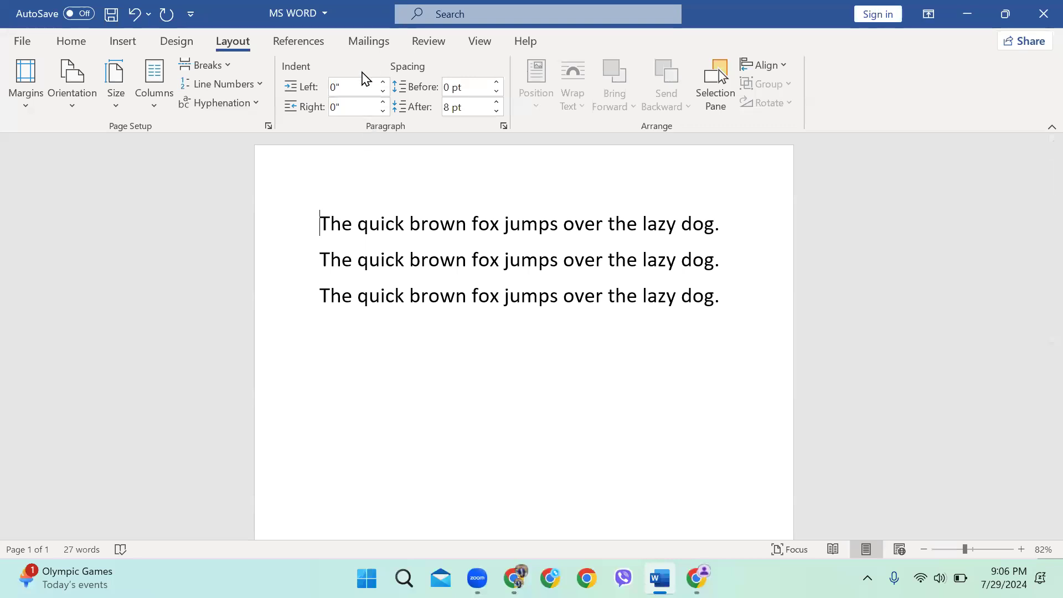
{"action": "left_click", "coordinate": [383, 82]}
{"action": "left_click", "coordinate": [383, 83]}
{"action": "left_click", "coordinate": [385, 84]}
{"action": "left_click", "coordinate": [385, 83]}
{"action": "left_click", "coordinate": [383, 91]}
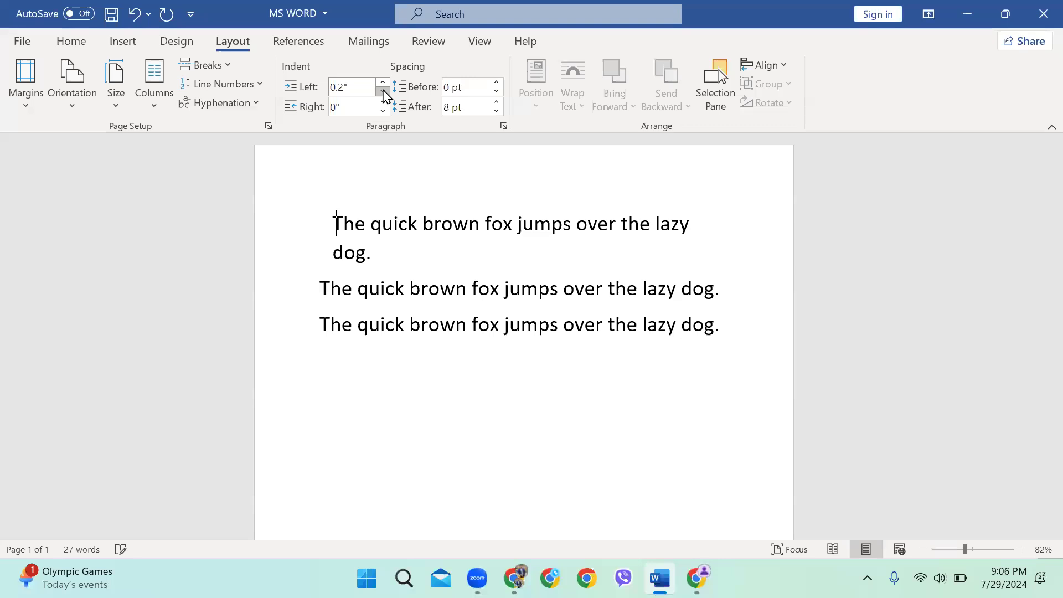
{"action": "left_click", "coordinate": [383, 91]}
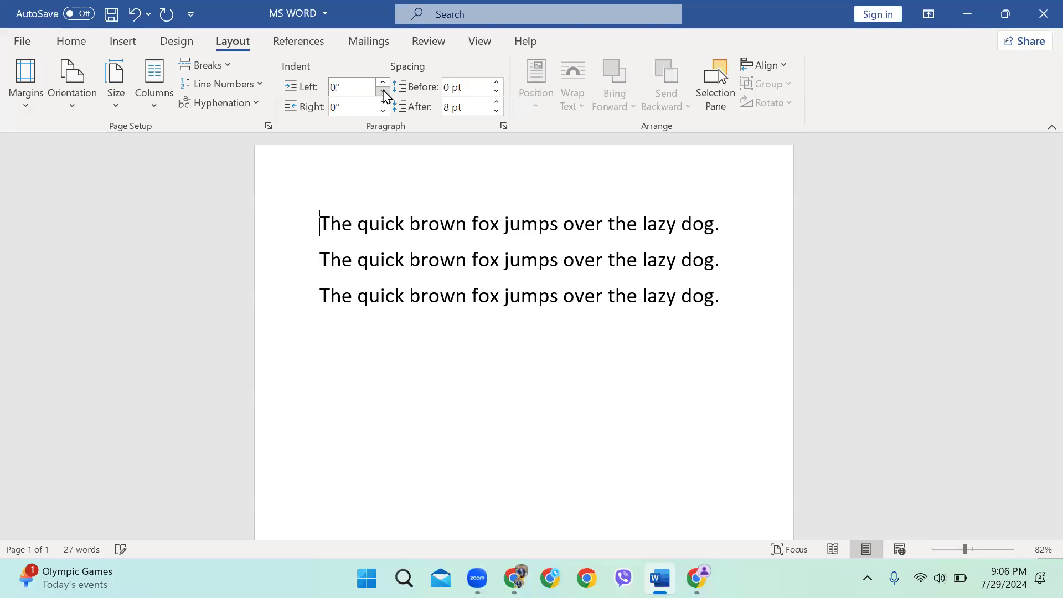
Add space before the first paragraph, then reduce it back to zero
{"action": "left_click", "coordinate": [496, 83]}
{"action": "left_click", "coordinate": [496, 83]}
{"action": "left_click", "coordinate": [496, 83]}
{"action": "left_click", "coordinate": [497, 83]}
{"action": "left_click", "coordinate": [496, 83]}
{"action": "left_click", "coordinate": [496, 92]}
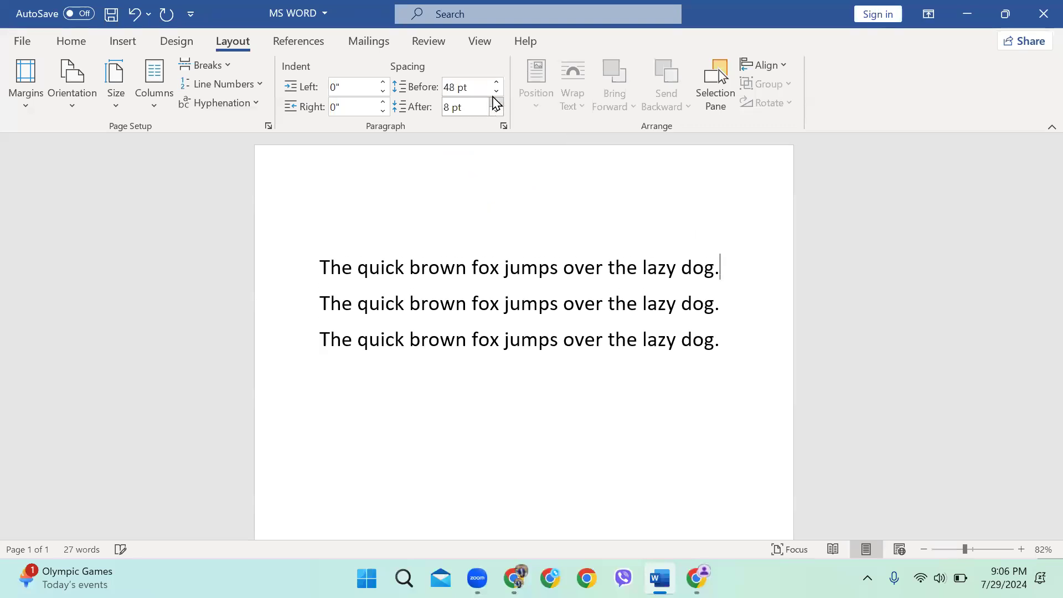
{"action": "left_click", "coordinate": [497, 91]}
{"action": "left_click", "coordinate": [496, 92]}
{"action": "left_click", "coordinate": [496, 92]}
{"action": "left_click", "coordinate": [496, 91]}
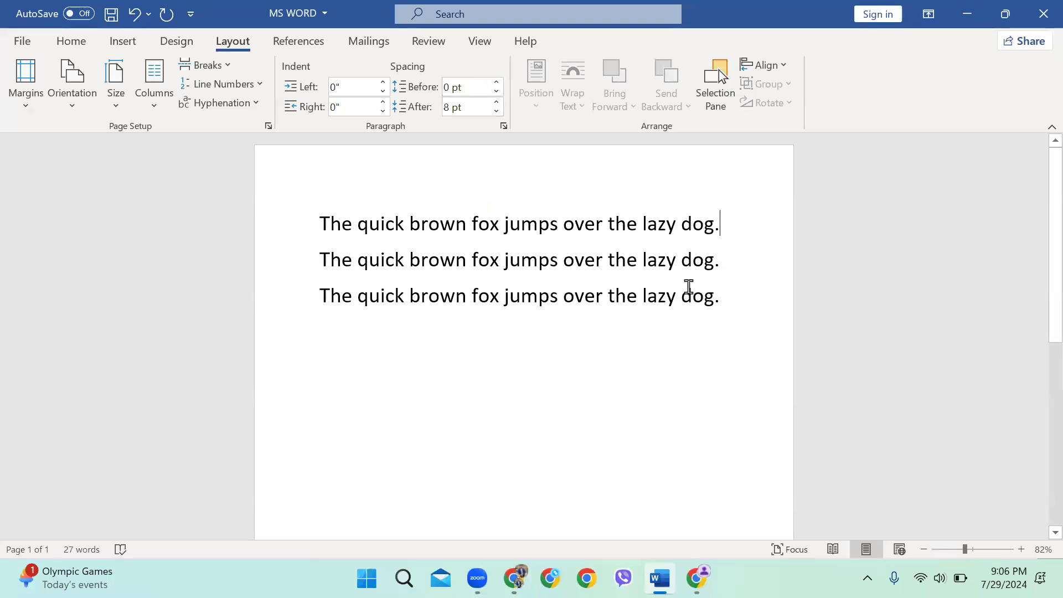
Select all three sentences and set the space after to 0 pt, after trying 30–60 pt
{"action": "key", "text": "ctrl+a"}
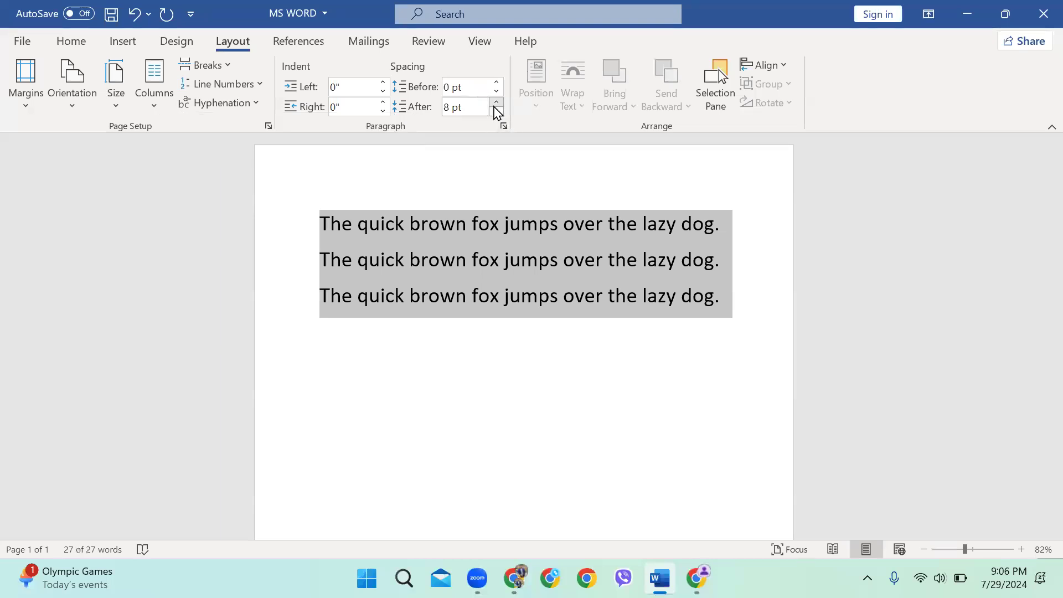
{"action": "left_click", "coordinate": [496, 103]}
{"action": "left_click", "coordinate": [497, 103]}
{"action": "left_click", "coordinate": [496, 103]}
{"action": "left_click", "coordinate": [496, 103]}
{"action": "left_click", "coordinate": [496, 103]}
{"action": "left_click", "coordinate": [497, 103]}
{"action": "left_click", "coordinate": [496, 103]}
{"action": "left_click", "coordinate": [497, 103]}
{"action": "left_click", "coordinate": [496, 111]}
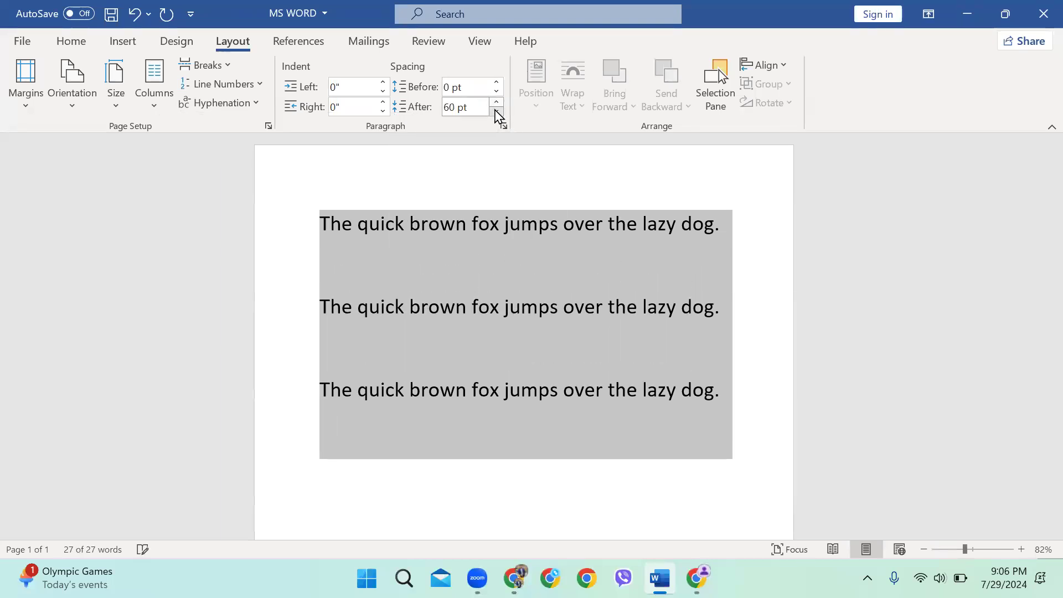
{"action": "left_click", "coordinate": [497, 111]}
{"action": "left_click", "coordinate": [497, 112]}
{"action": "left_click", "coordinate": [496, 111]}
{"action": "left_click", "coordinate": [496, 111]}
{"action": "left_click", "coordinate": [496, 112]}
{"action": "left_click", "coordinate": [496, 111]}
{"action": "left_click", "coordinate": [497, 111]}
{"action": "left_click", "coordinate": [496, 111]}
{"action": "left_click", "coordinate": [496, 111]}
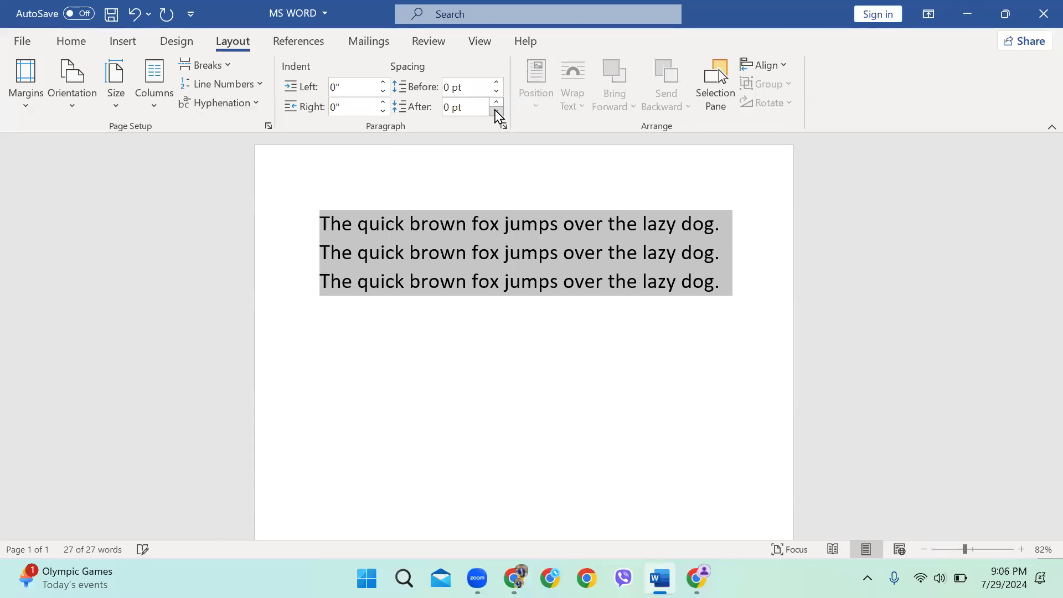
{"action": "left_click", "coordinate": [627, 282]}
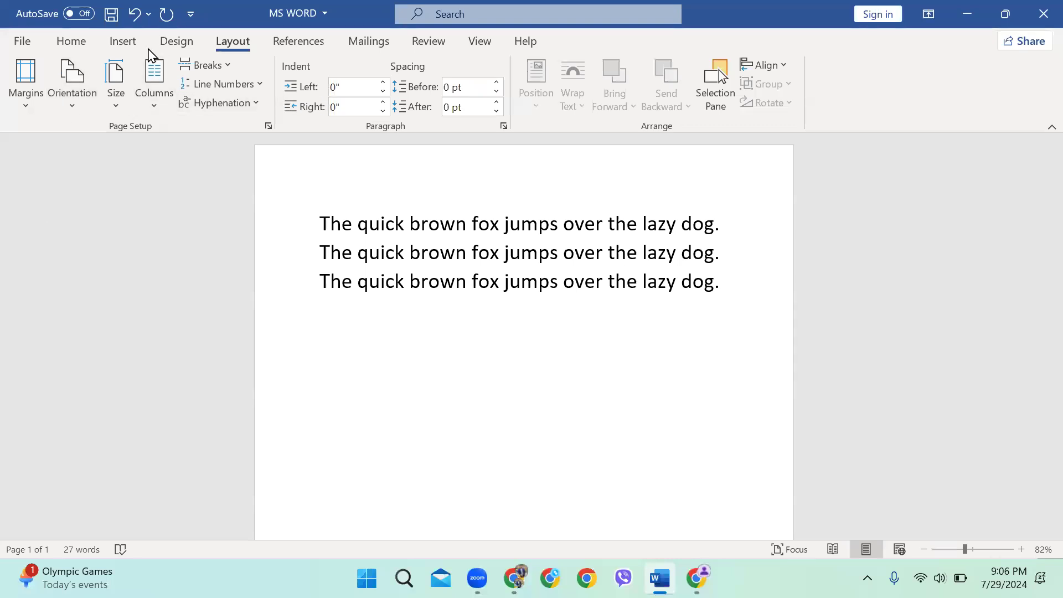
Close the meeting participants list and return to Word's font and paragraph formatting commands
{"action": "left_click", "coordinate": [426, 35]}
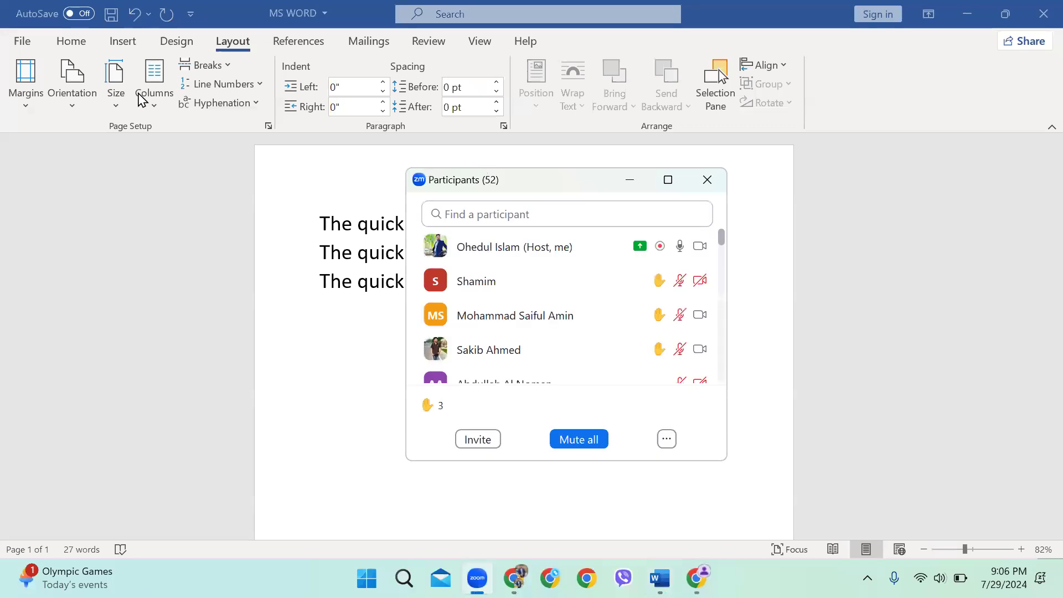
{"action": "key", "text": "alt+u"}
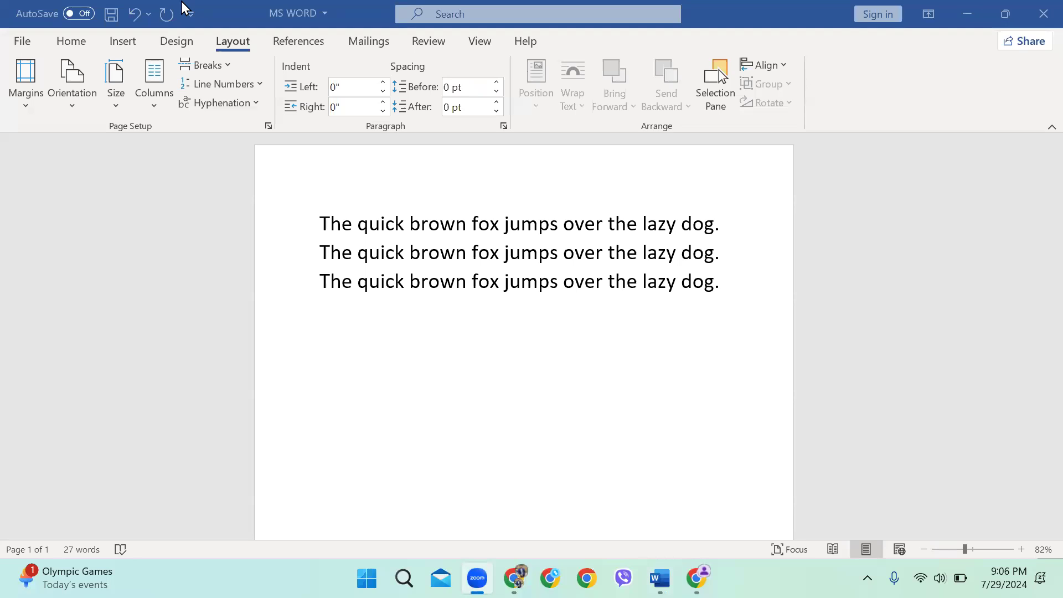
{"action": "left_click", "coordinate": [65, 44]}
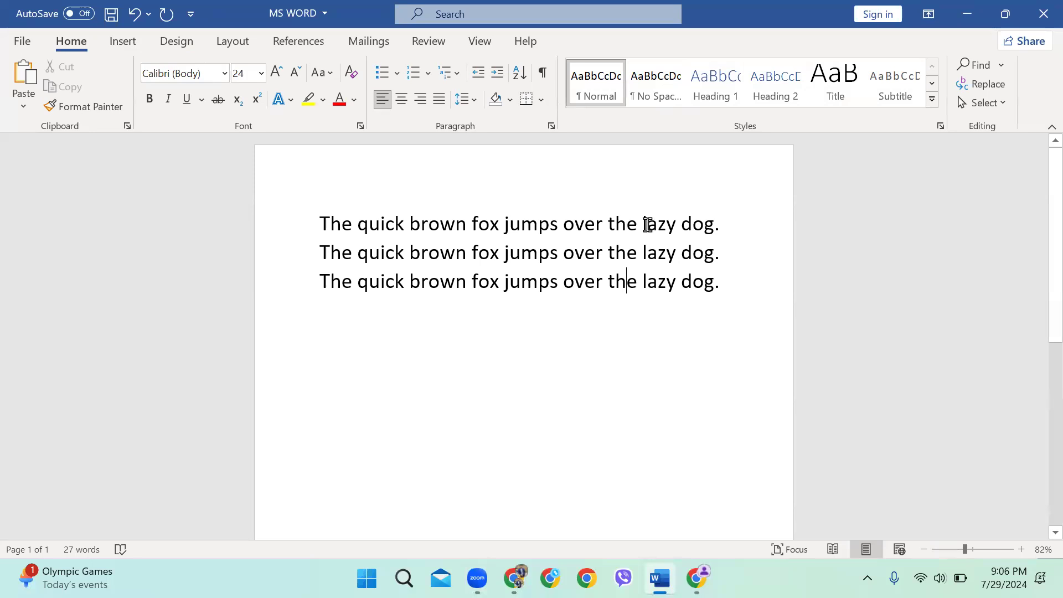
Set the first fox sentence in the Forte font and shrink it to size 23 with Ctrl+[
{"action": "left_click_drag", "start_coordinate": [734, 217], "coordinate": [325, 214]}
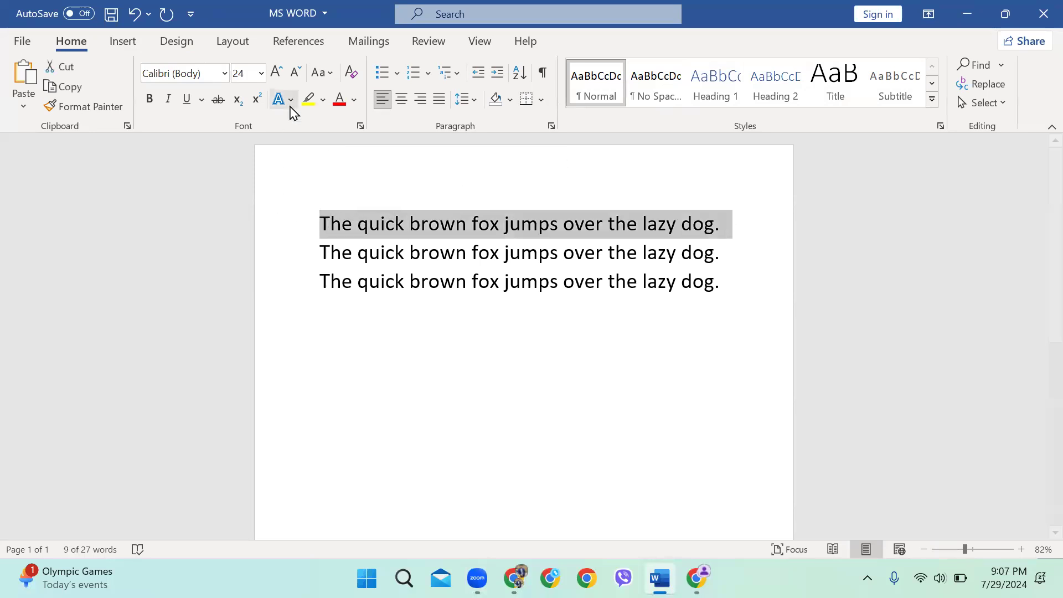
{"action": "left_click", "coordinate": [224, 74]}
{"action": "scroll", "coordinate": [296, 408], "scroll_direction": "down", "scroll_amount": 10}
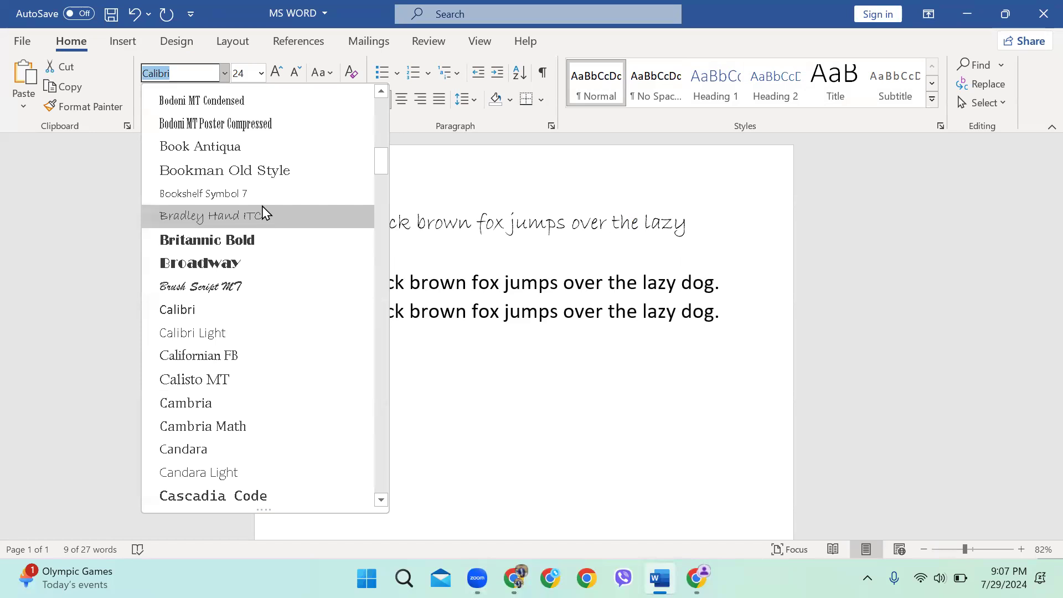
{"action": "scroll", "coordinate": [256, 200], "scroll_direction": "up", "scroll_amount": 10}
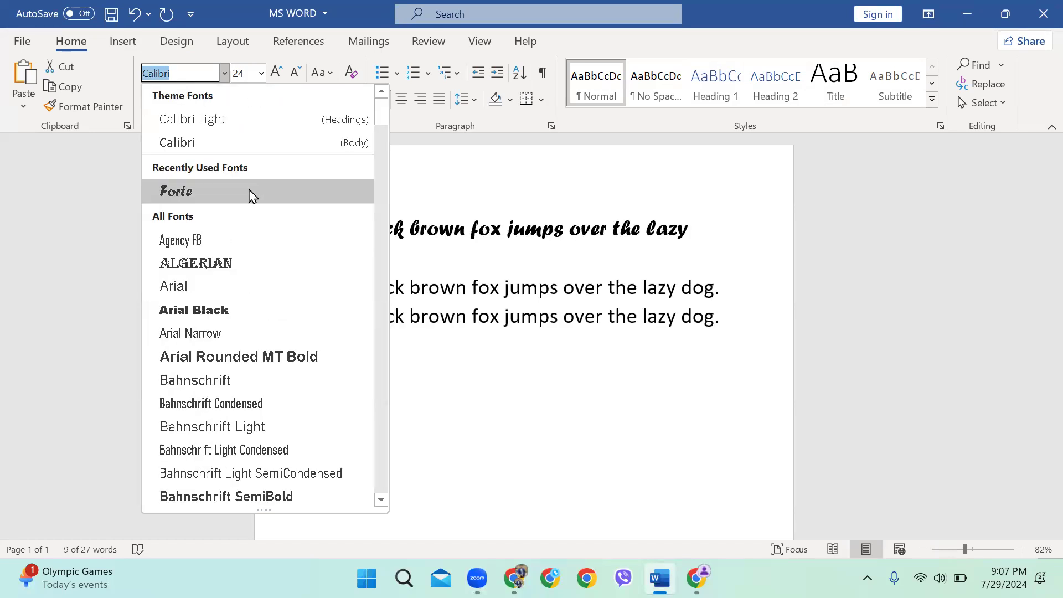
{"action": "left_click", "coordinate": [252, 195]}
{"action": "key", "text": "ctrl+bracketleft"}
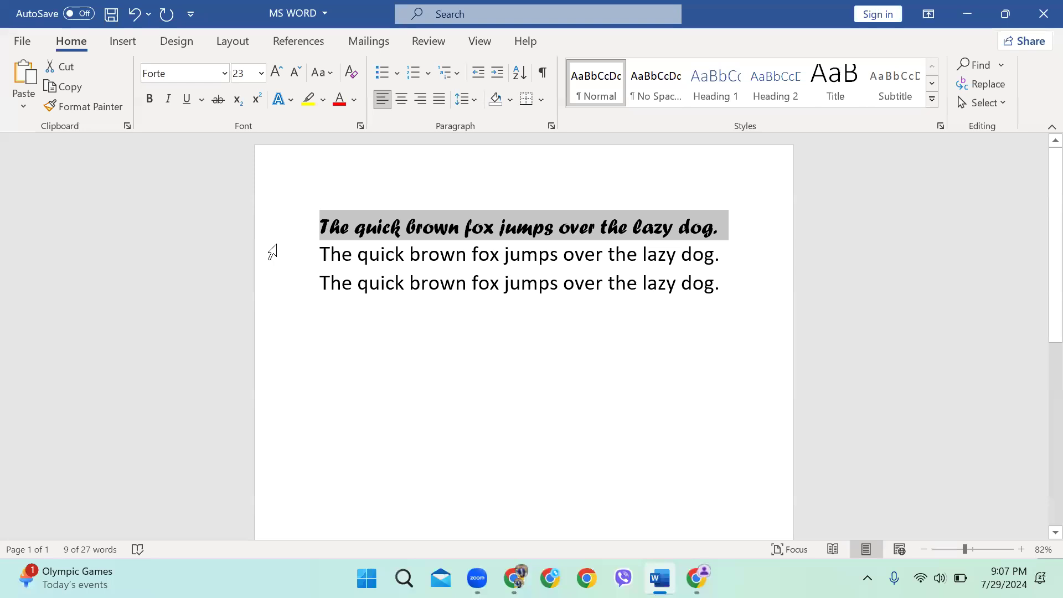
{"action": "scroll", "coordinate": [751, 287], "scroll_direction": "up", "scroll_amount": 2}
{"action": "left_click", "coordinate": [770, 277]}
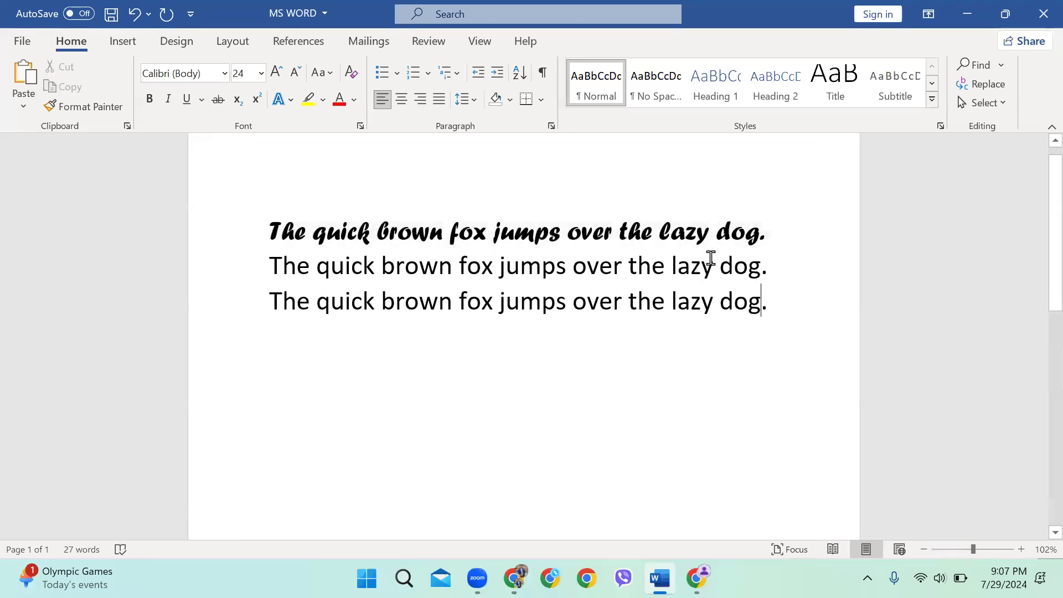
{"action": "scroll", "coordinate": [554, 288], "scroll_direction": "up", "scroll_amount": 1}
{"action": "scroll", "coordinate": [550, 308], "scroll_direction": "up", "scroll_amount": 2}
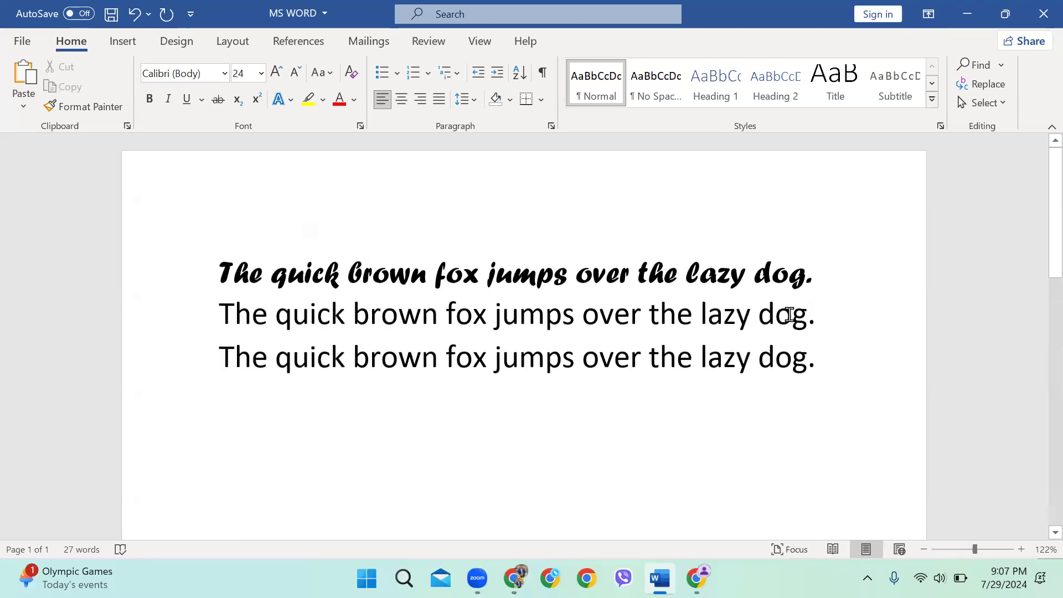
{"action": "left_click_drag", "start_coordinate": [756, 316], "coordinate": [714, 322]}
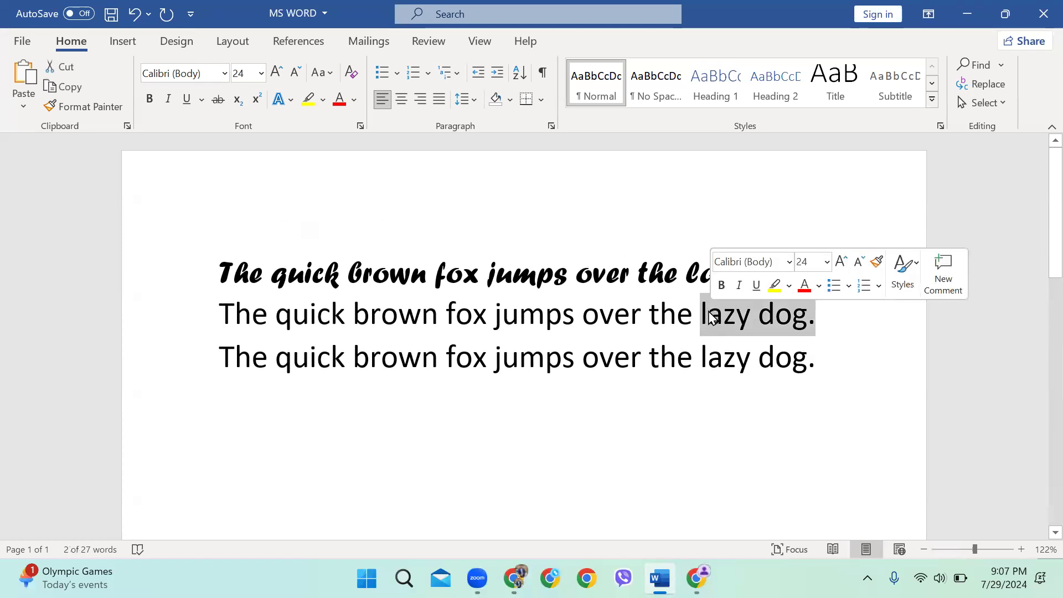
Bold 'lazy dog.' in the second sentence, then remove the bold so it stays plain
{"action": "left_click", "coordinate": [149, 100]}
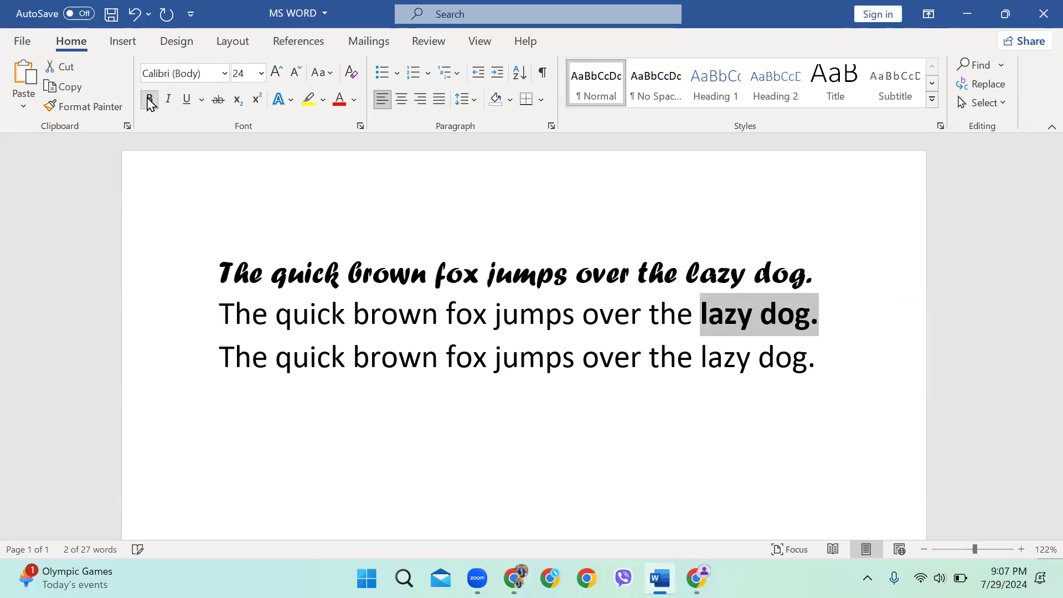
{"action": "left_click", "coordinate": [701, 272]}
{"action": "left_click_drag", "start_coordinate": [830, 326], "coordinate": [705, 318]}
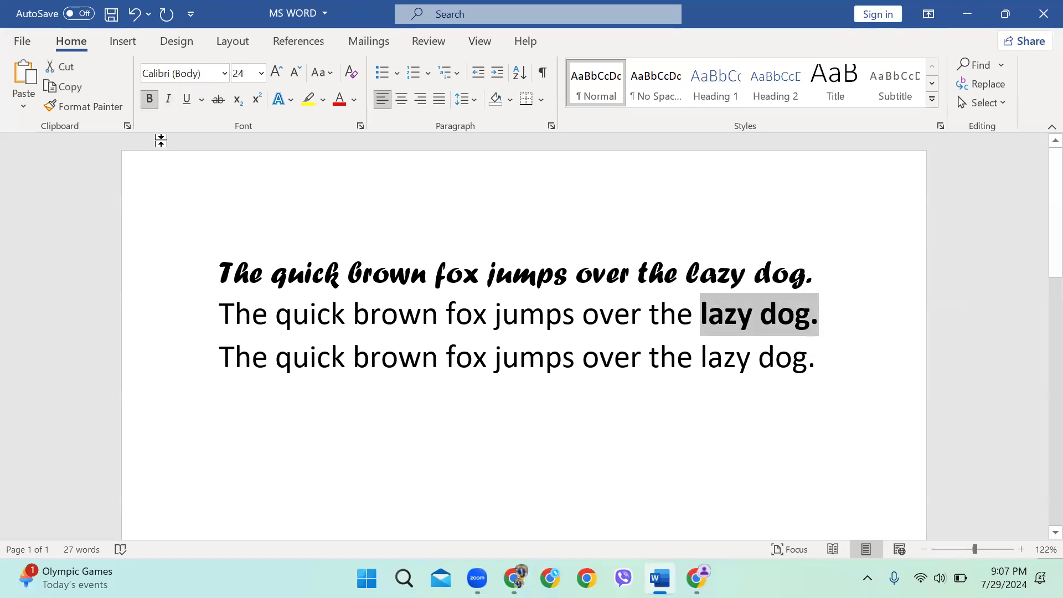
{"action": "left_click", "coordinate": [149, 99]}
{"action": "left_click", "coordinate": [824, 387]}
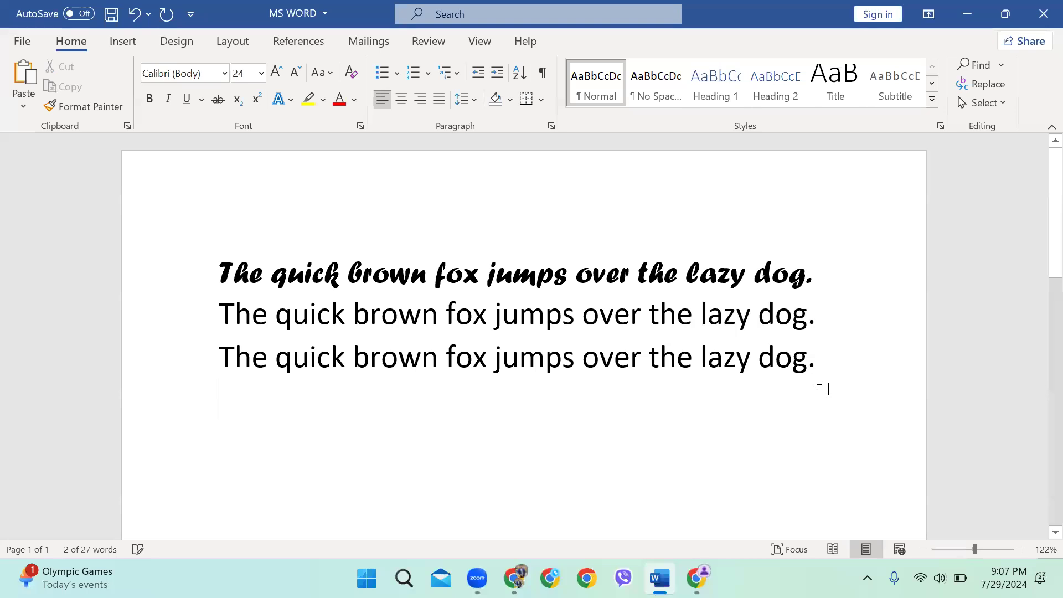
Italicize the third sentence, then remove the italics and reselect the line
{"action": "left_click_drag", "start_coordinate": [816, 358], "coordinate": [204, 350]}
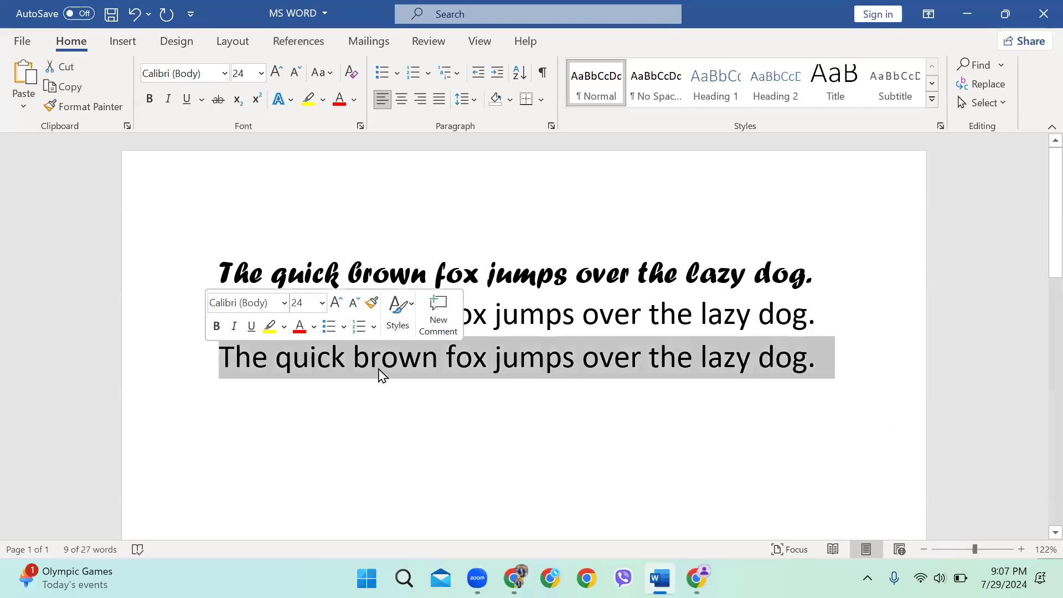
{"action": "left_click", "coordinate": [169, 100]}
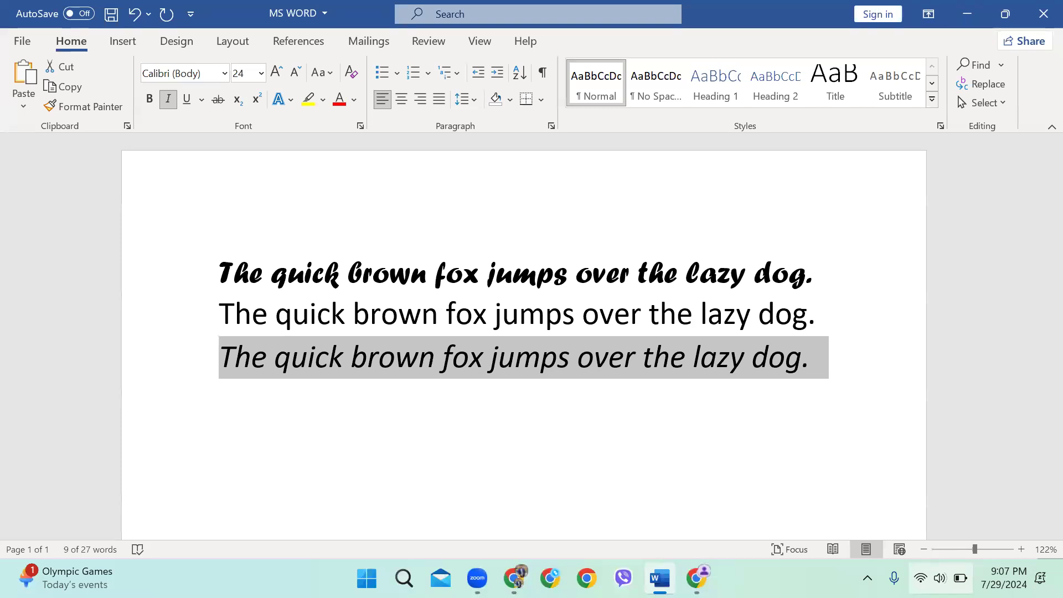
{"action": "left_click", "coordinate": [169, 101]}
{"action": "left_click", "coordinate": [941, 578]}
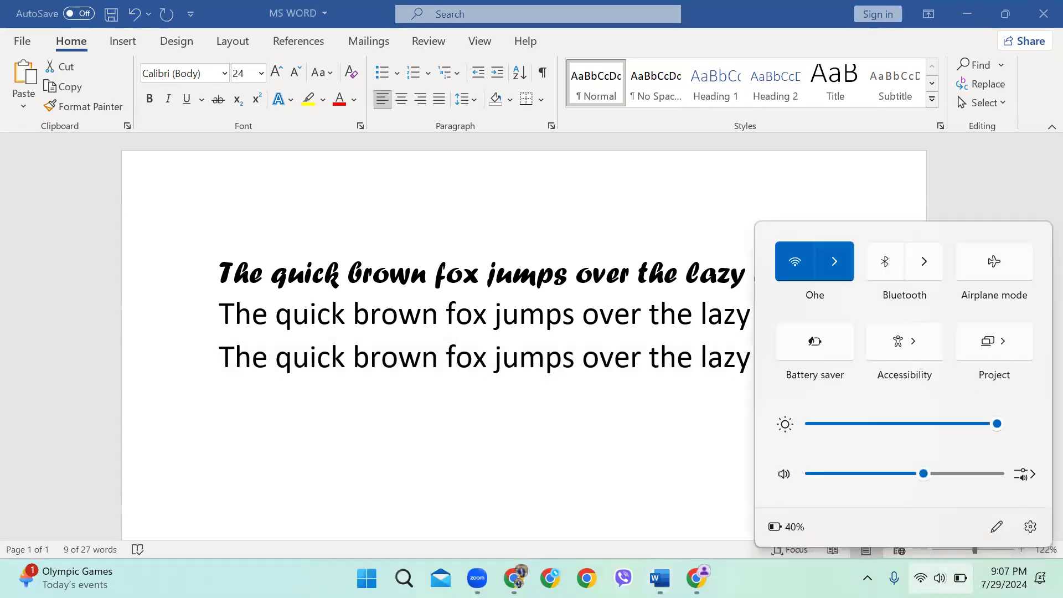
{"action": "left_click", "coordinate": [673, 427]}
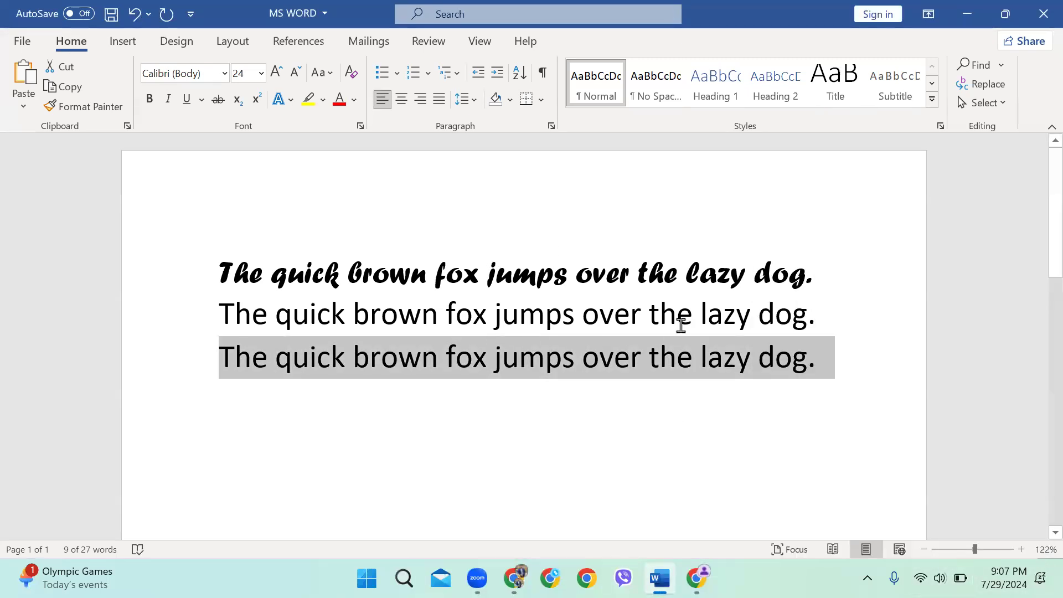
{"action": "left_click", "coordinate": [285, 356]}
{"action": "left_click", "coordinate": [214, 354]}
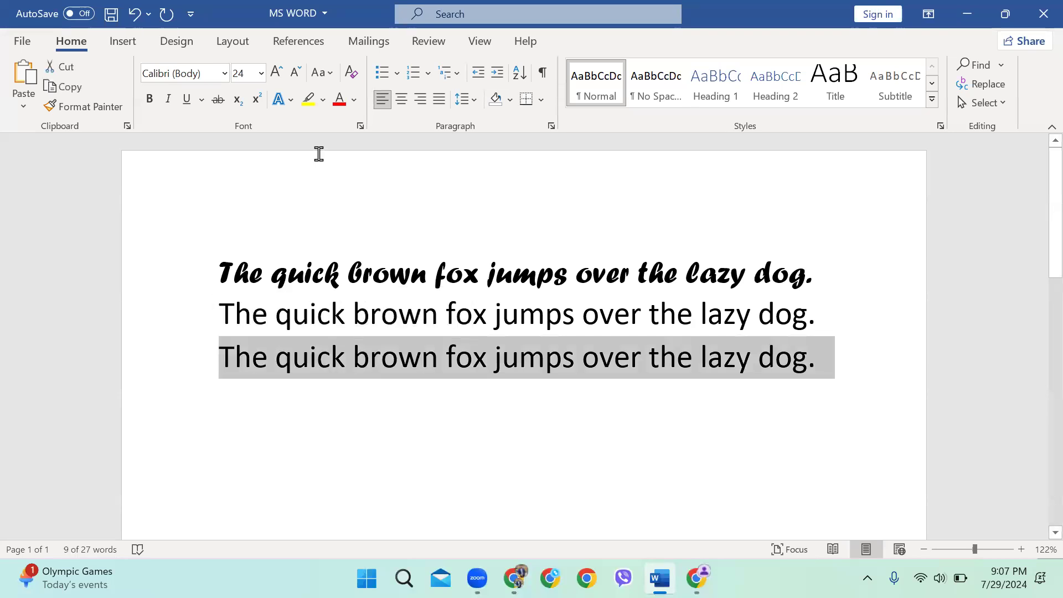
{"action": "left_click", "coordinate": [186, 101]}
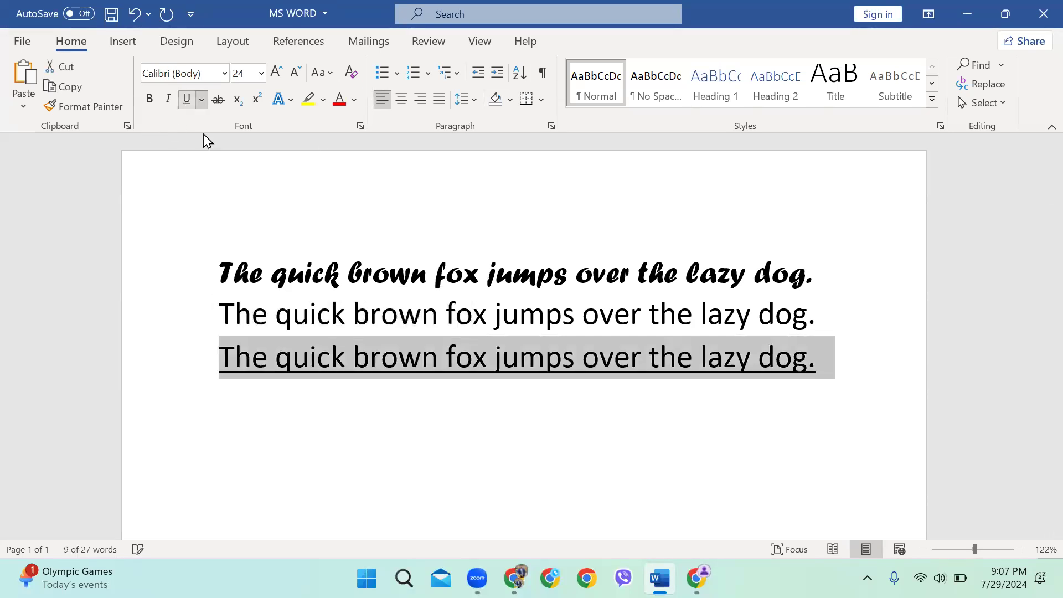
{"action": "left_click", "coordinate": [202, 101]}
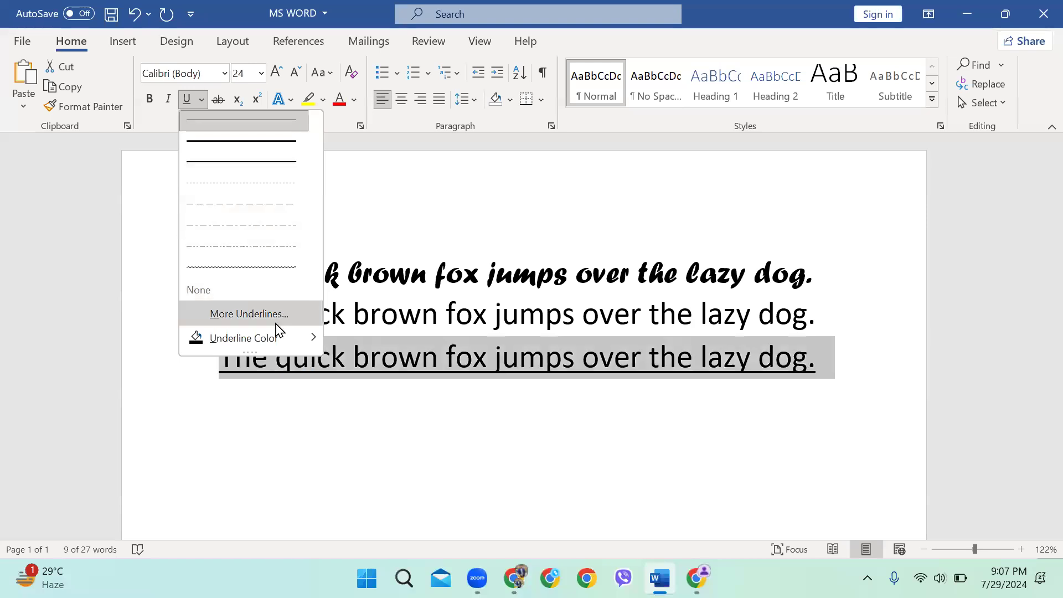
{"action": "mouse_move", "coordinate": [315, 341]}
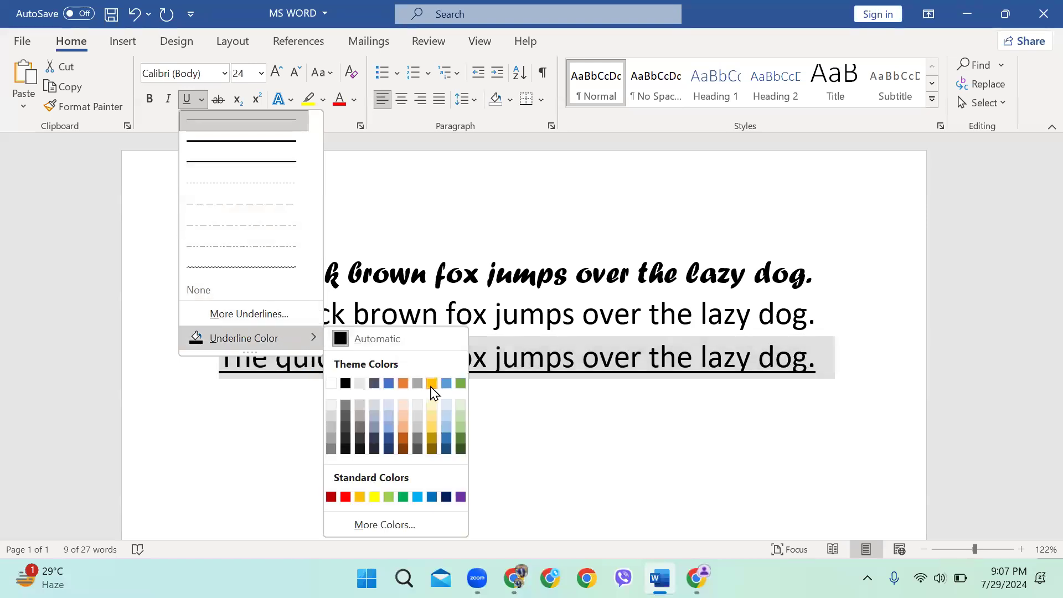
{"action": "left_click", "coordinate": [417, 496]}
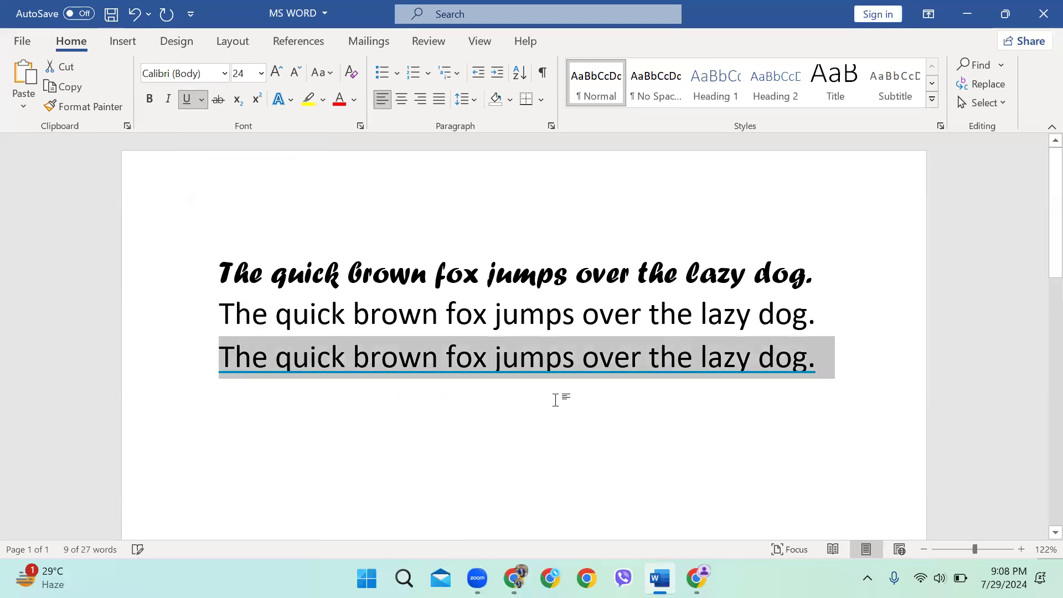
{"action": "left_click", "coordinate": [559, 399]}
{"action": "left_click", "coordinate": [138, 367]}
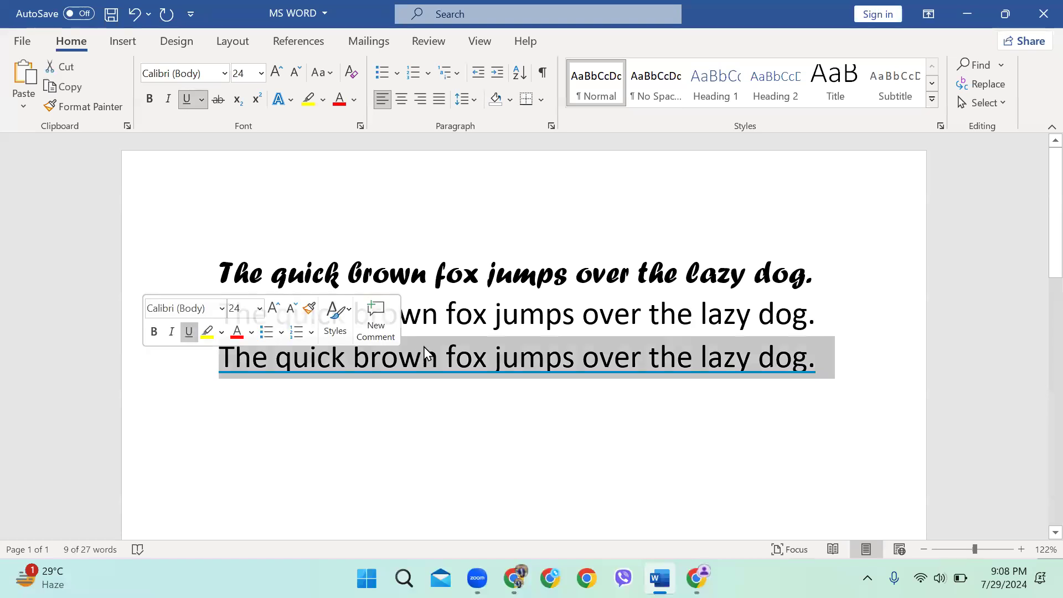
{"action": "left_click", "coordinate": [186, 99]}
{"action": "left_click", "coordinate": [673, 395]}
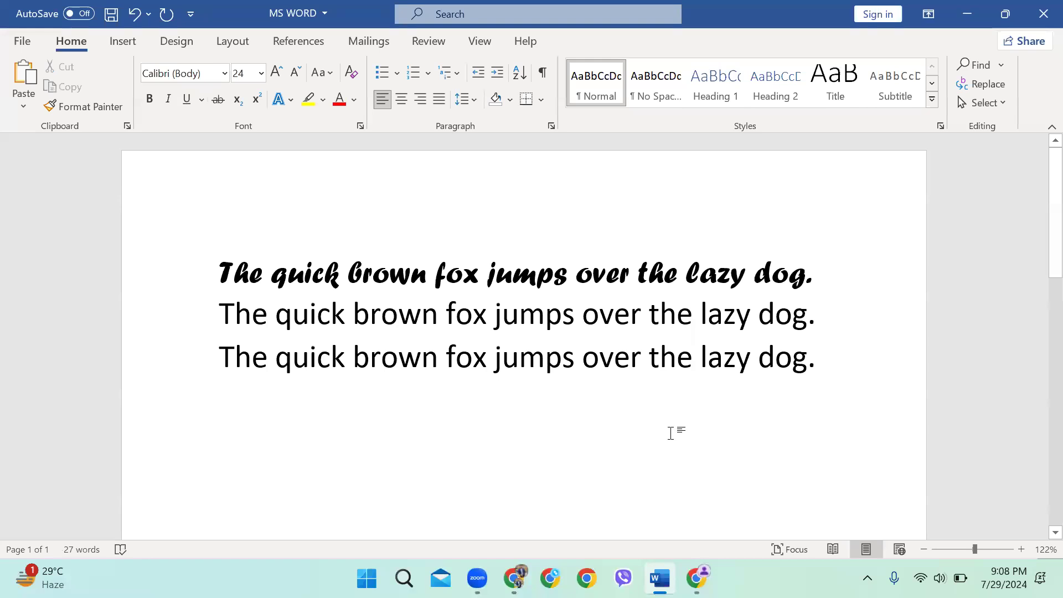
{"action": "left_click_drag", "start_coordinate": [816, 321], "coordinate": [190, 323]}
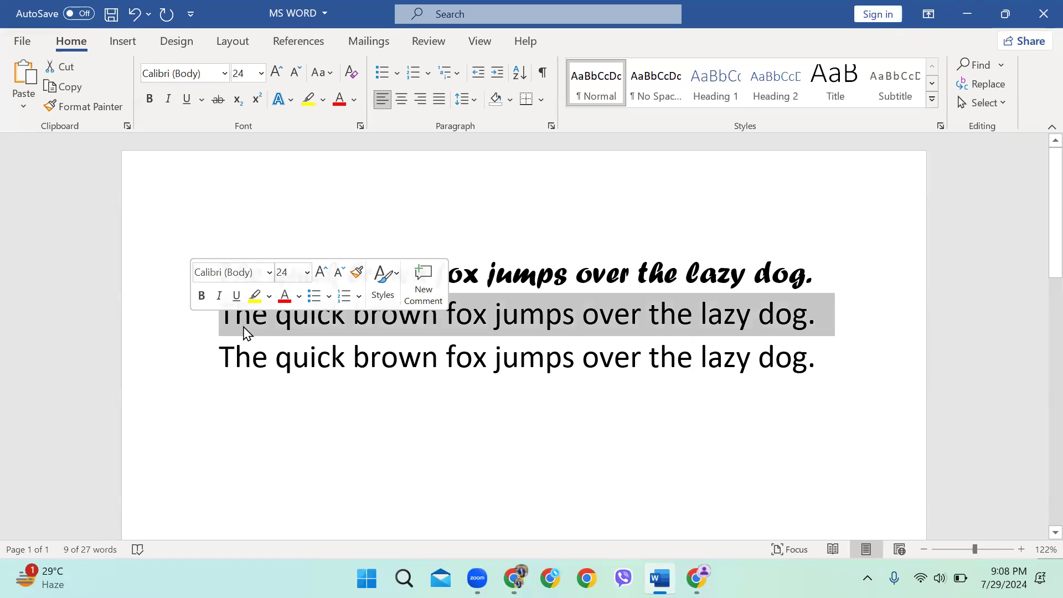
{"action": "left_click", "coordinate": [217, 100]}
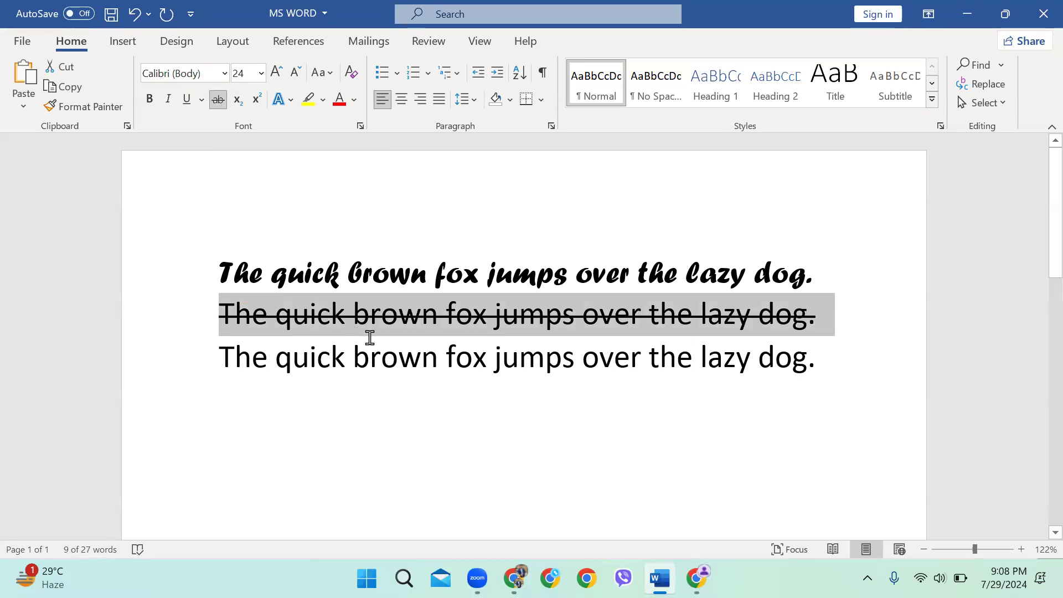
{"action": "left_click", "coordinate": [372, 307]}
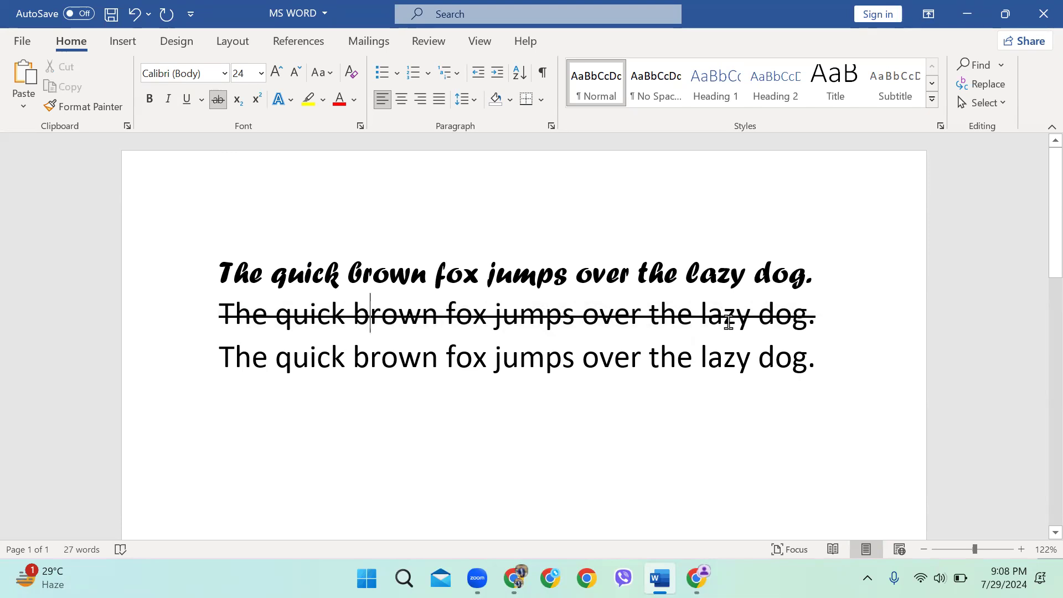
{"action": "left_click", "coordinate": [111, 313]}
{"action": "left_click", "coordinate": [218, 100]}
{"action": "left_click", "coordinate": [576, 449]}
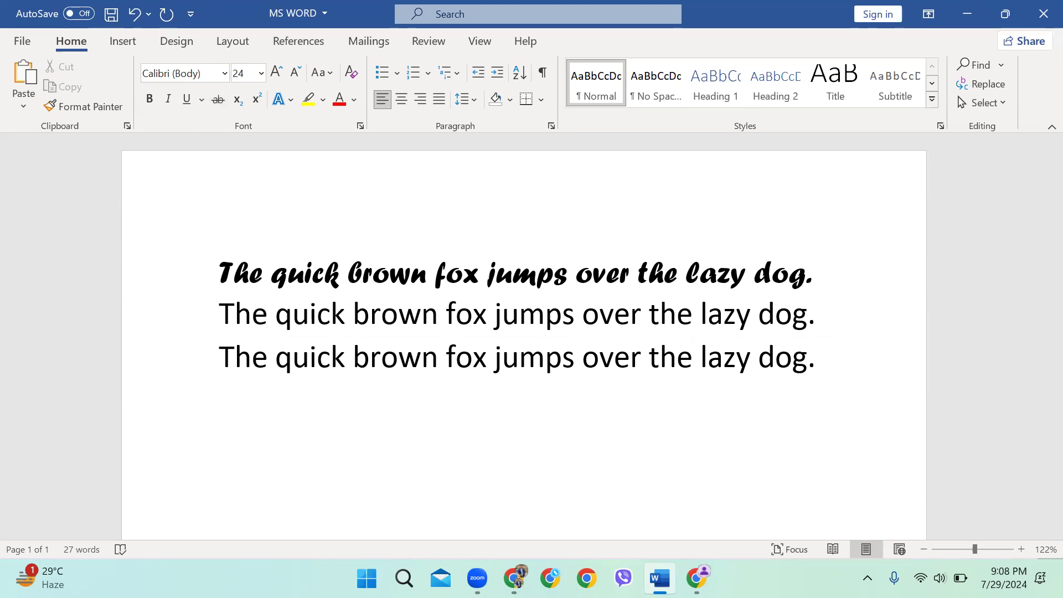
Type 'H2O' on the empty line below the fox sentences, then select all the text
{"action": "scroll", "coordinate": [404, 363], "scroll_direction": "down", "scroll_amount": 2}
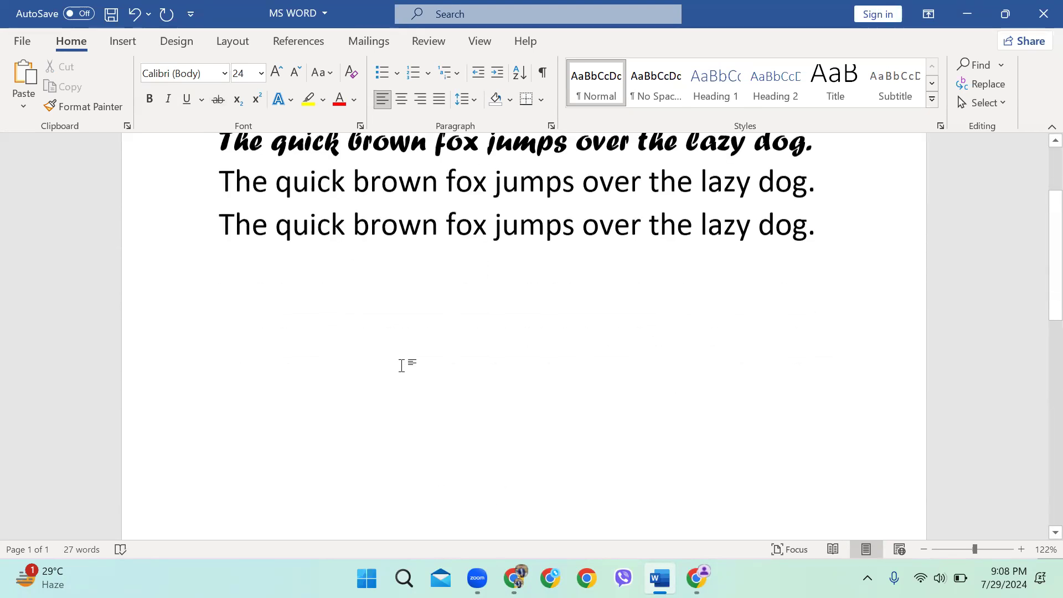
{"action": "scroll", "coordinate": [391, 377], "scroll_direction": "down", "scroll_amount": 2}
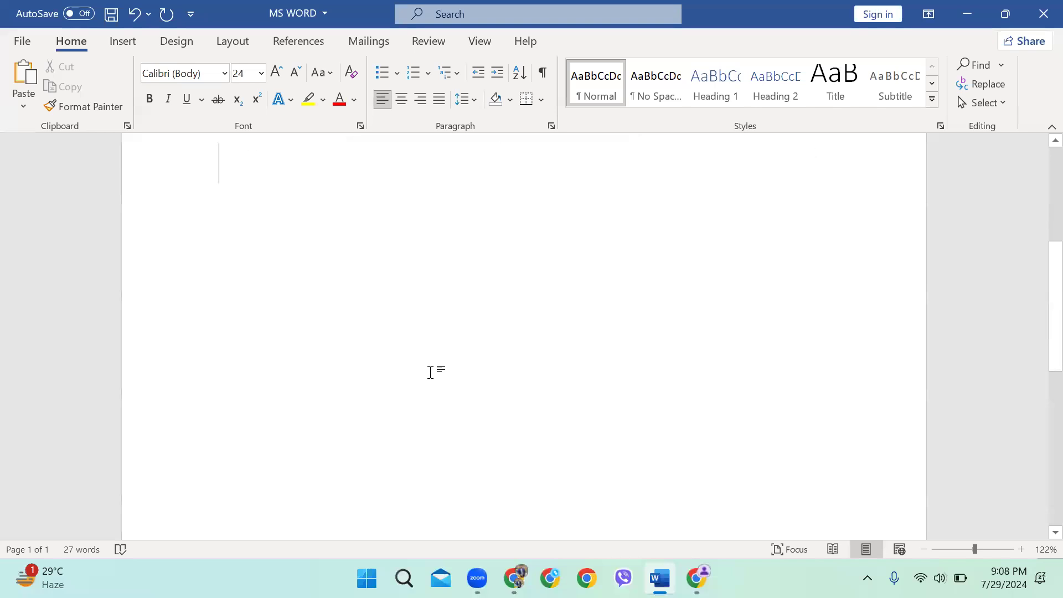
{"action": "type", "text": "H2O"}
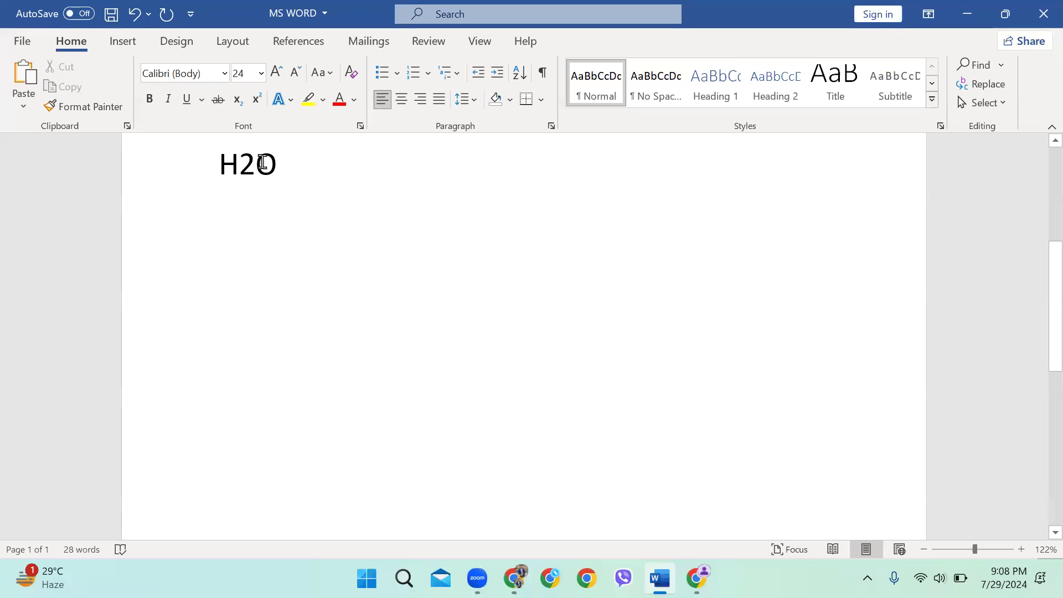
{"action": "left_click_drag", "start_coordinate": [241, 166], "coordinate": [256, 185]}
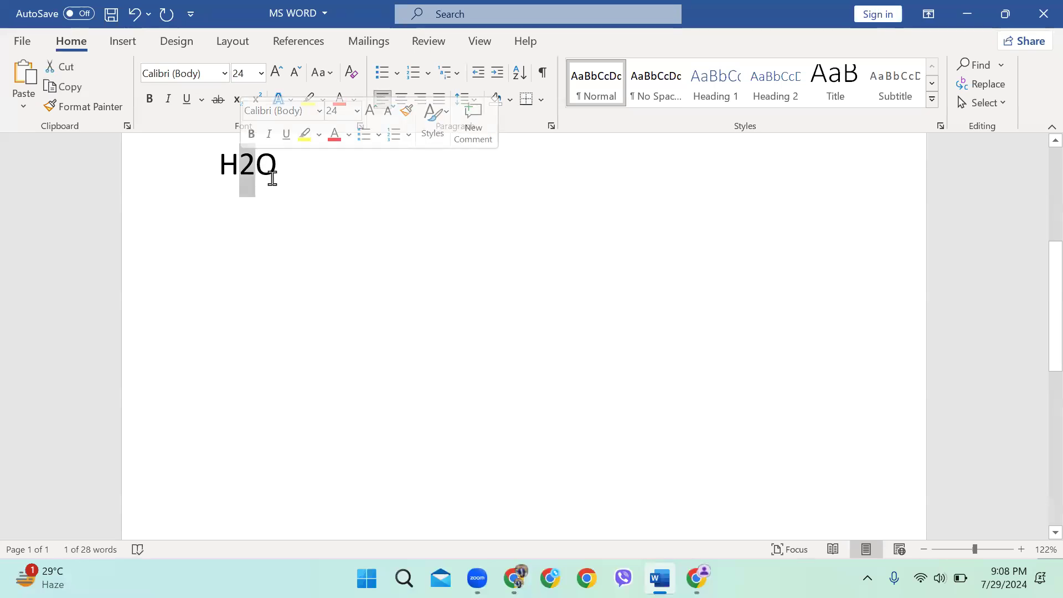
{"action": "left_click", "coordinate": [280, 202]}
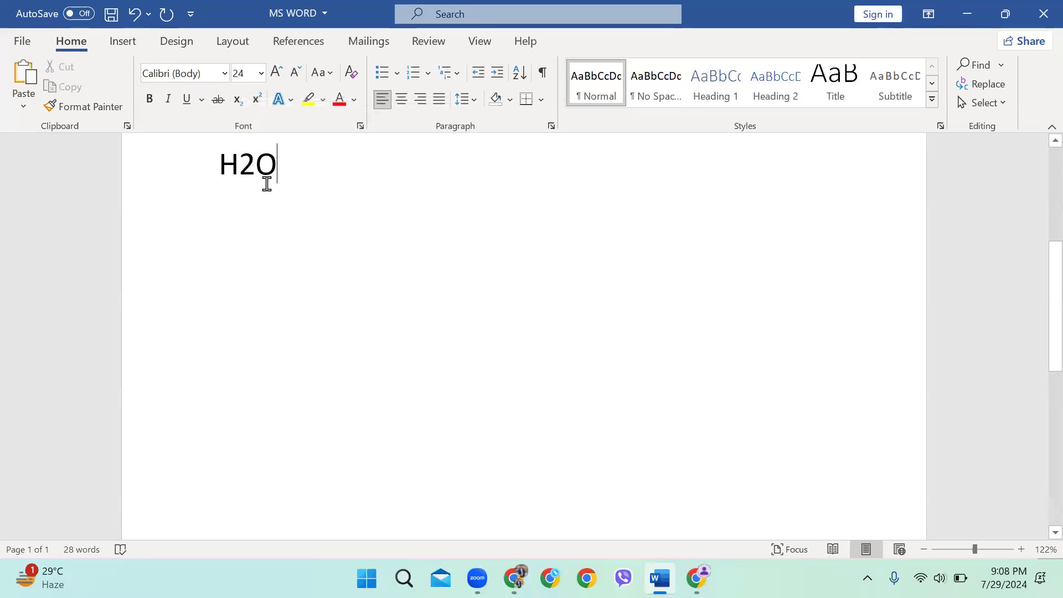
{"action": "scroll", "coordinate": [293, 168], "scroll_direction": "up", "scroll_amount": 5}
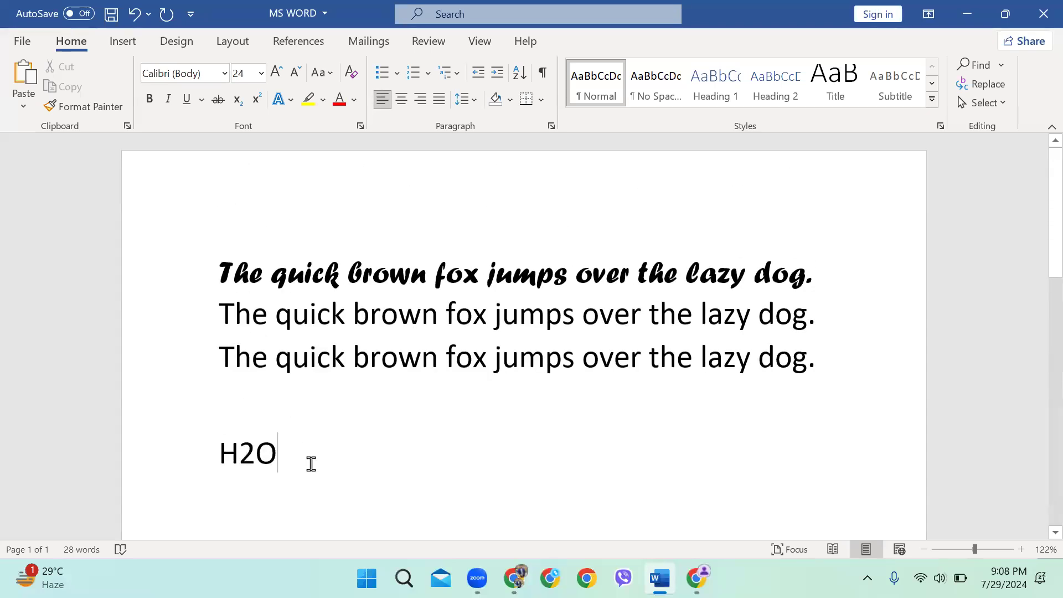
{"action": "key", "text": "ctrl+a"}
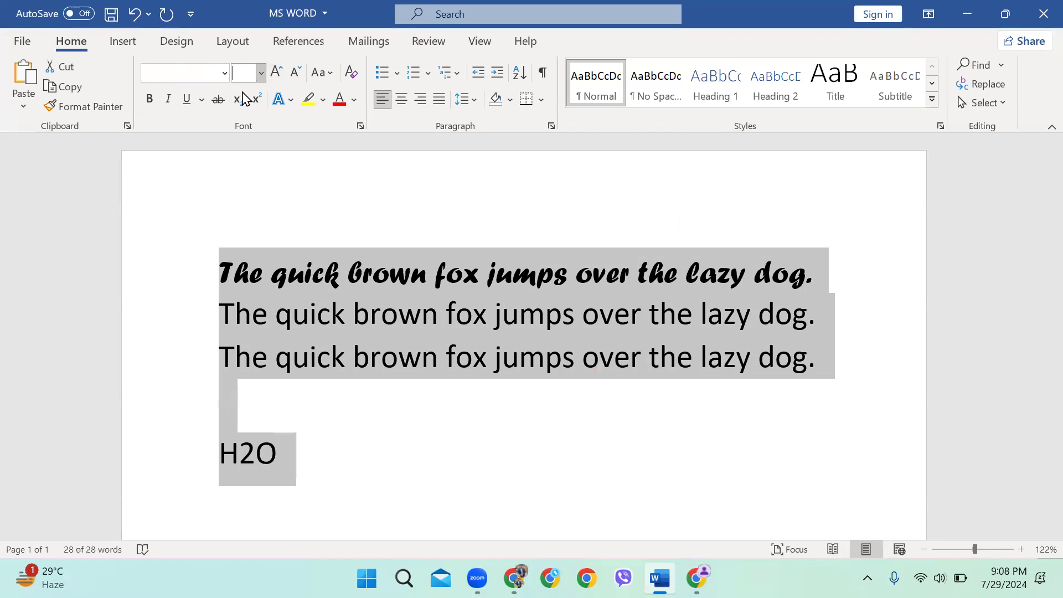
Grow, then shrink, the selected text's font size, leaving all sizes unchanged
{"action": "left_click", "coordinate": [262, 72]}
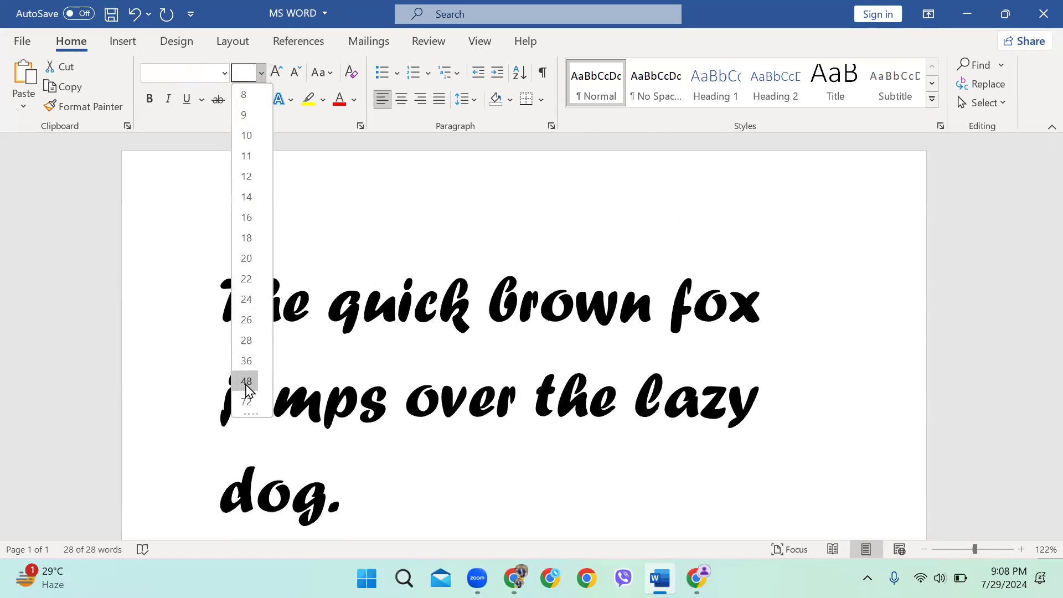
{"action": "left_click", "coordinate": [274, 78]}
{"action": "left_click", "coordinate": [274, 80]}
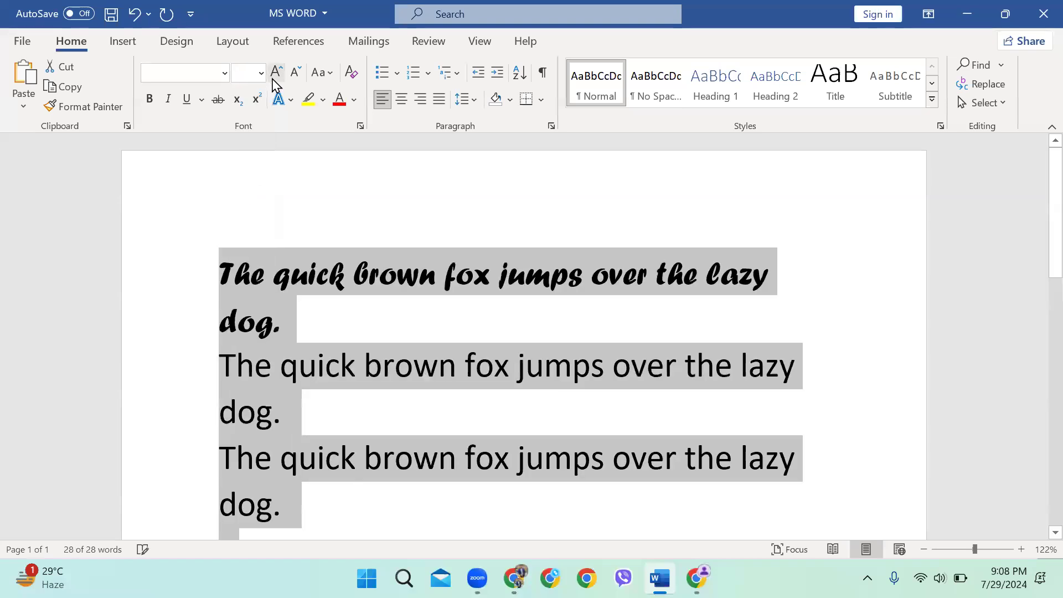
{"action": "left_click", "coordinate": [293, 77]}
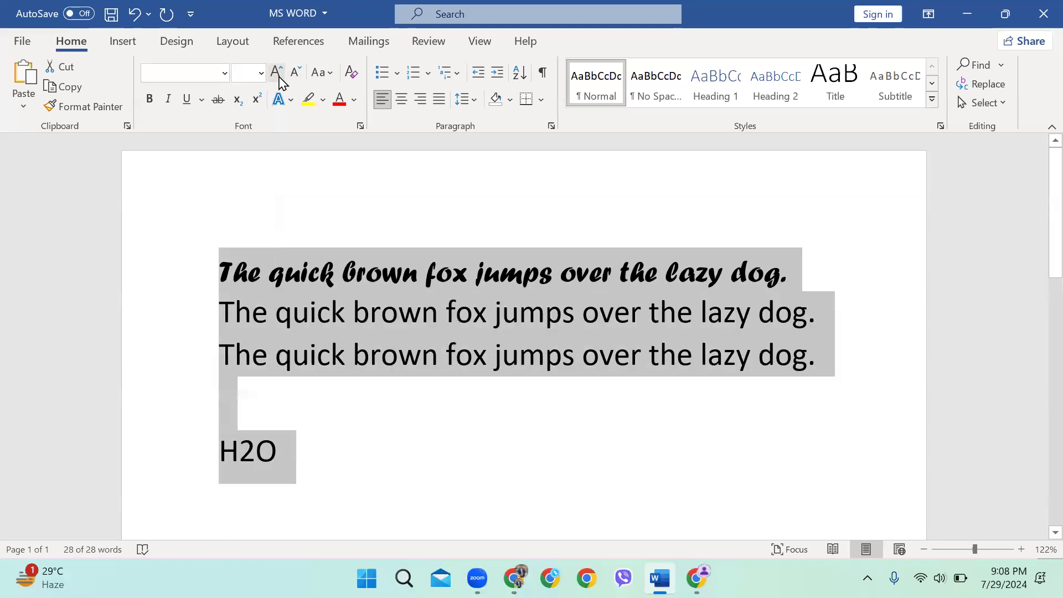
{"action": "left_click", "coordinate": [332, 465]}
Zoom the view to 142% on the H2O line, briefly selecting its '2O'
{"action": "scroll", "coordinate": [303, 460], "scroll_direction": "down", "scroll_amount": 3}
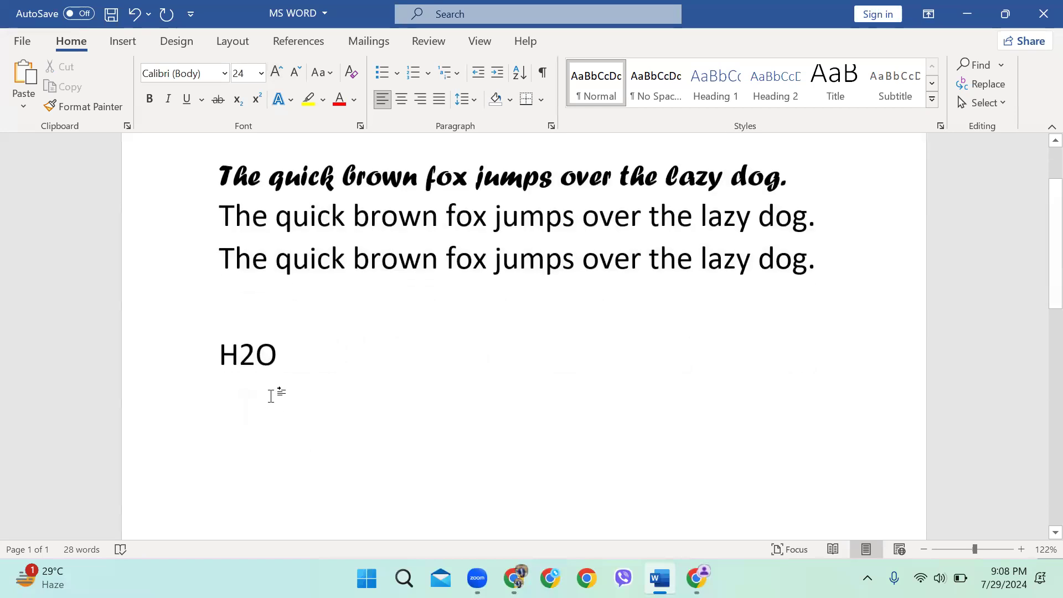
{"action": "left_click", "coordinate": [264, 355]}
{"action": "scroll", "coordinate": [263, 356], "scroll_direction": "up", "scroll_amount": 2}
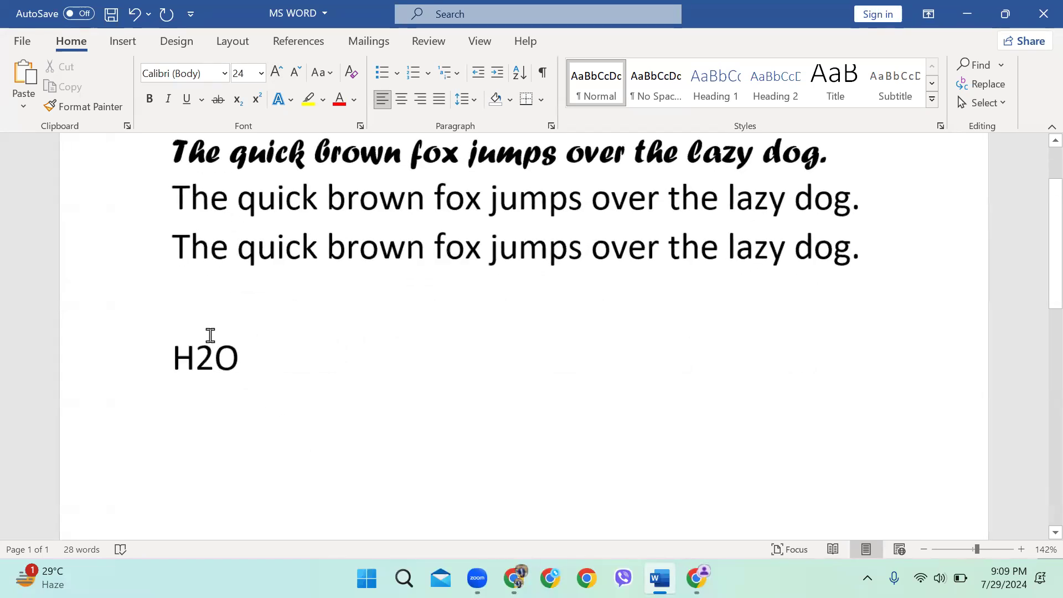
{"action": "scroll", "coordinate": [268, 346], "scroll_direction": "down", "scroll_amount": 3}
{"action": "scroll", "coordinate": [267, 327], "scroll_direction": "up", "scroll_amount": 1}
{"action": "scroll", "coordinate": [265, 325], "scroll_direction": "down", "scroll_amount": 1}
{"action": "scroll", "coordinate": [268, 321], "scroll_direction": "down", "scroll_amount": 1}
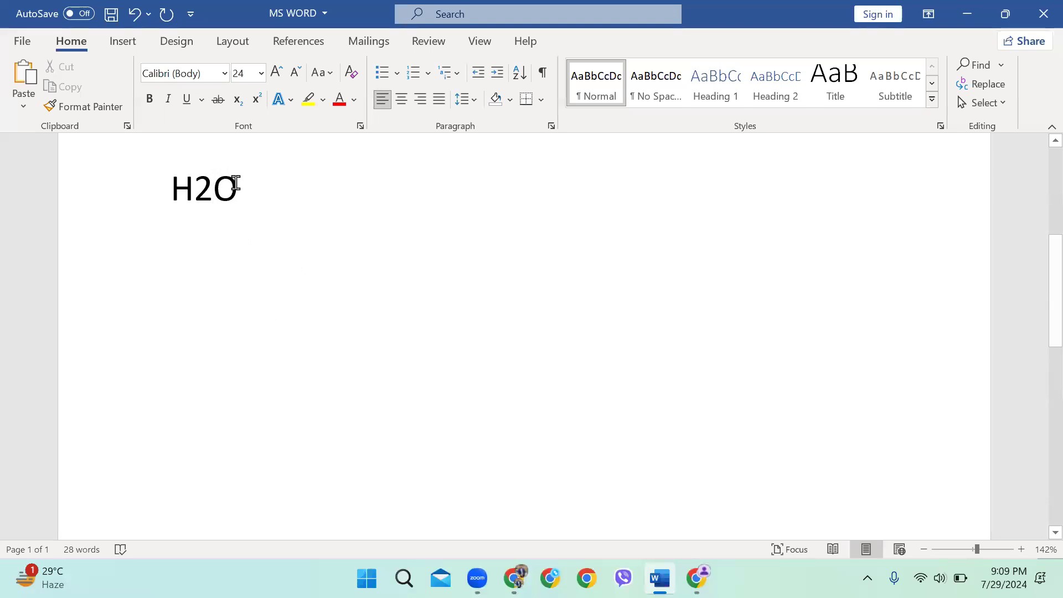
{"action": "left_click_drag", "start_coordinate": [235, 184], "coordinate": [194, 185]}
{"action": "left_click", "coordinate": [212, 196]}
Make the 2 in H2O a subscript so it reads H₂O
{"action": "left_click_drag", "start_coordinate": [202, 190], "coordinate": [223, 197]}
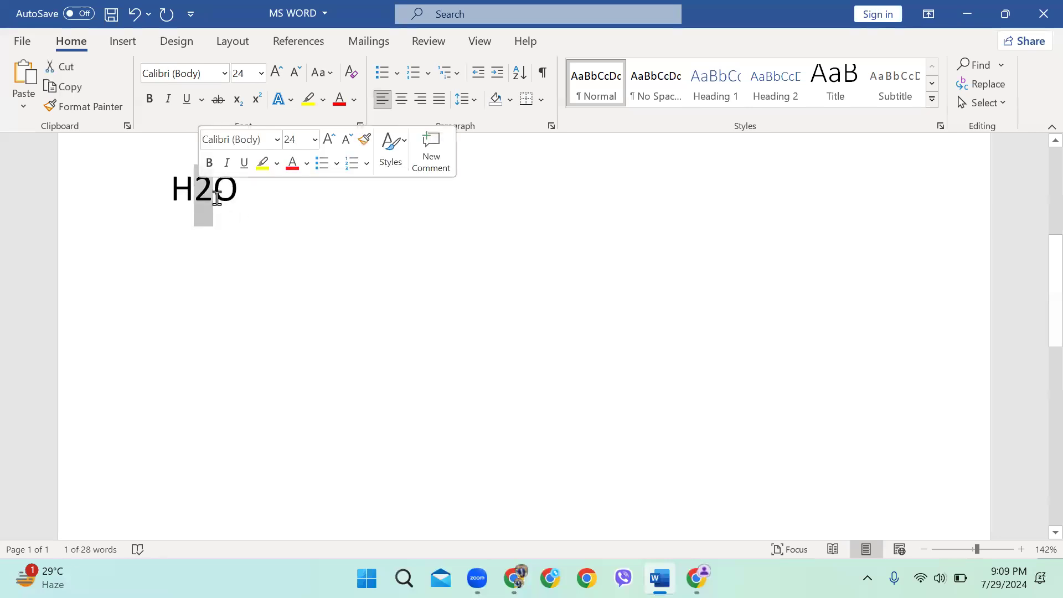
{"action": "left_click", "coordinate": [244, 200]}
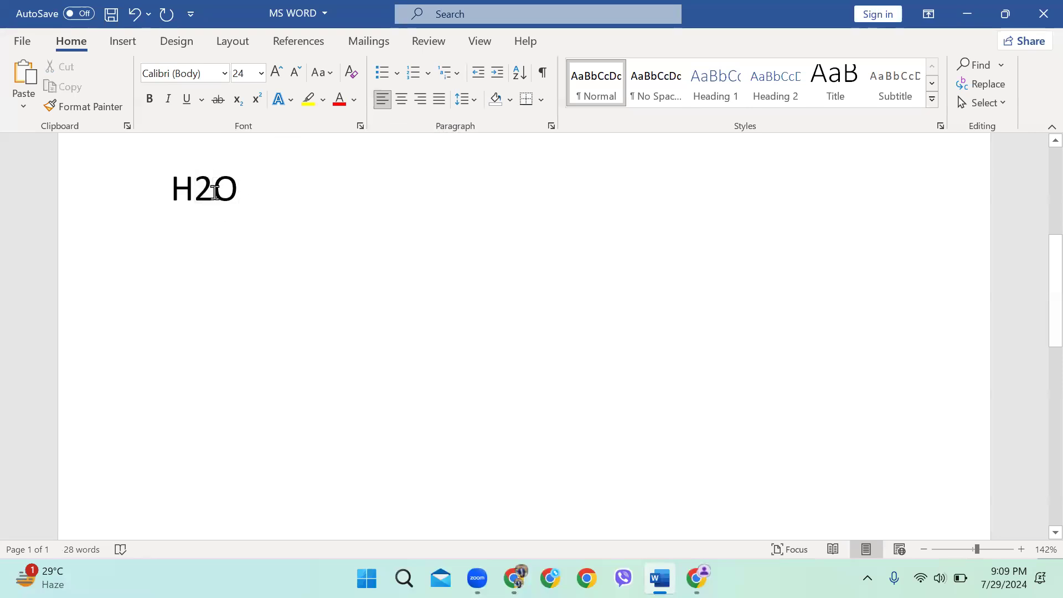
{"action": "left_click_drag", "start_coordinate": [214, 191], "coordinate": [195, 192]}
{"action": "left_click", "coordinate": [261, 73]}
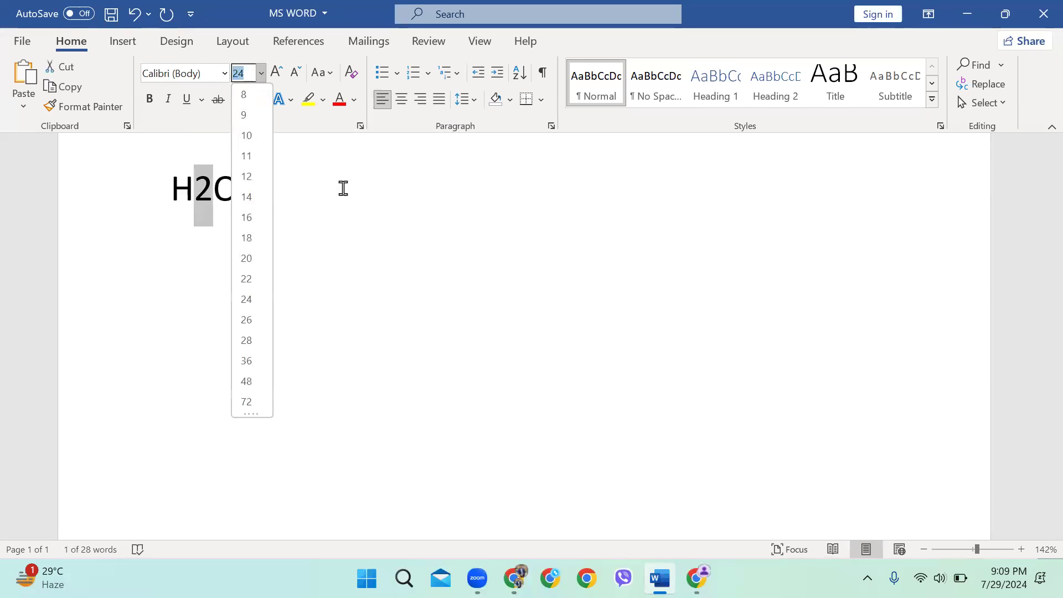
{"action": "key", "text": "Escape"}
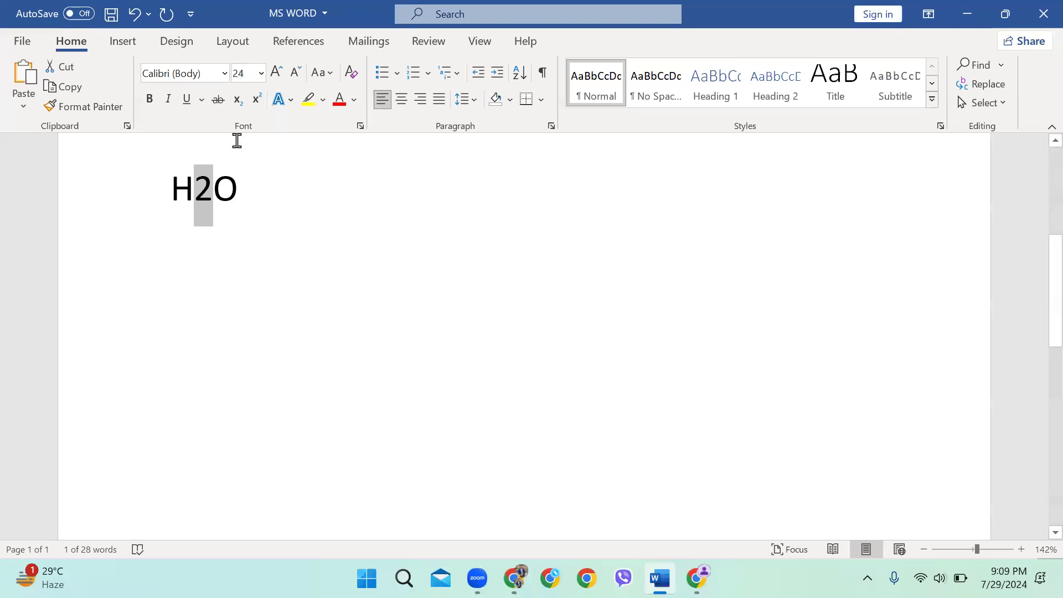
{"action": "left_click", "coordinate": [238, 102]}
{"action": "left_click", "coordinate": [200, 202]}
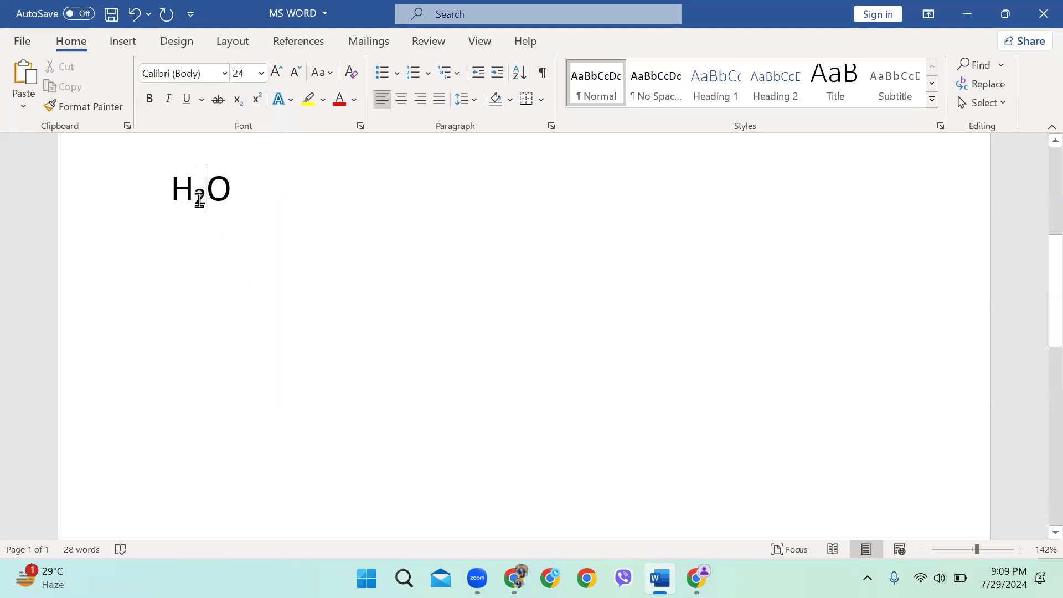
Inspect the H₂O line by placing the caret and selecting the line
{"action": "left_click", "coordinate": [156, 207]}
{"action": "scroll", "coordinate": [156, 207], "scroll_direction": "up", "scroll_amount": 4}
{"action": "left_click_drag", "start_coordinate": [214, 209], "coordinate": [206, 209]}
{"action": "left_click", "coordinate": [211, 217]}
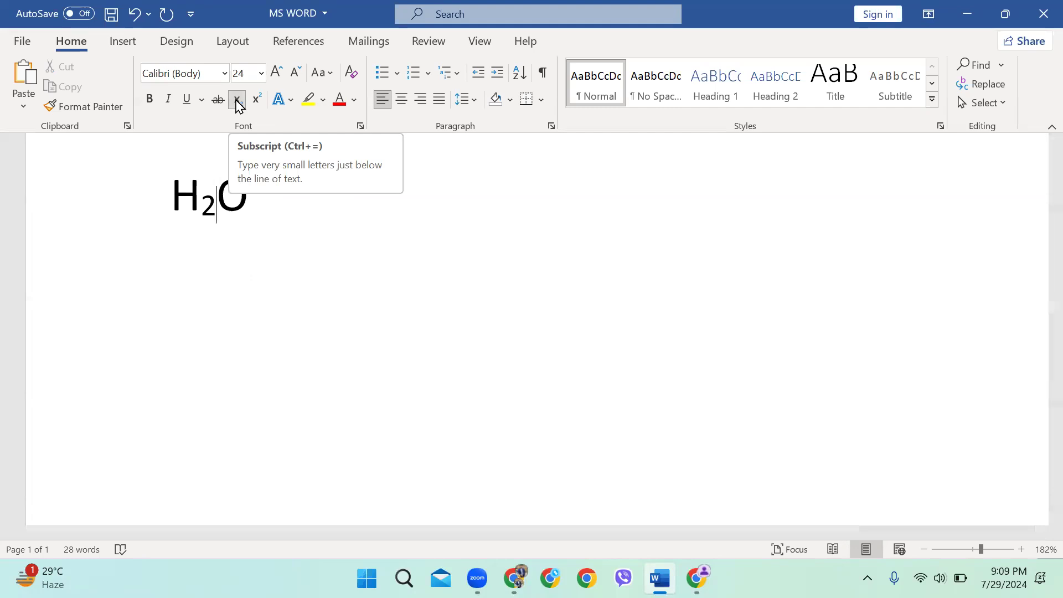
{"action": "left_click", "coordinate": [287, 227]}
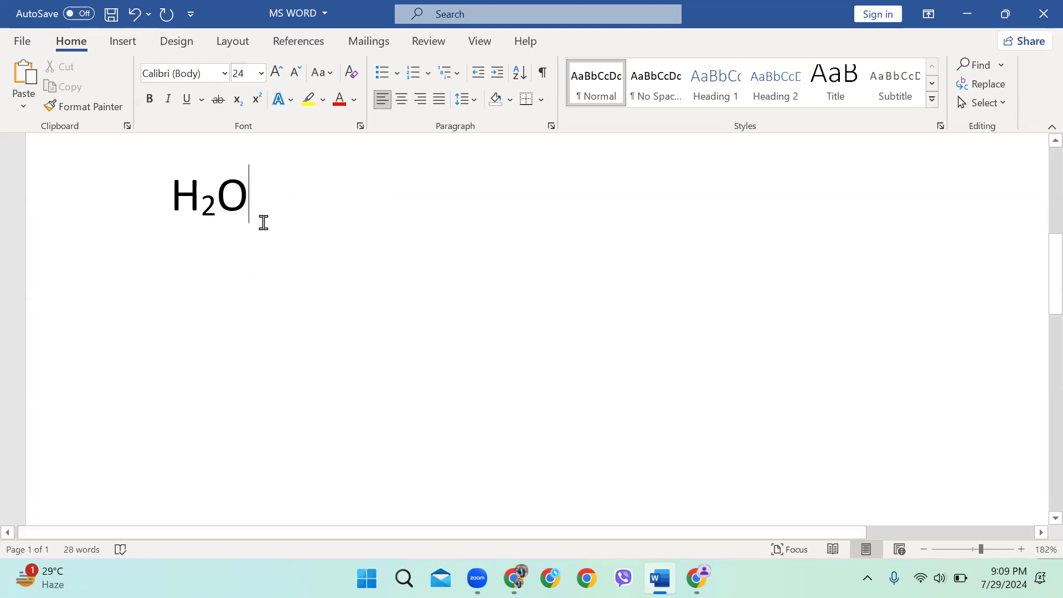
{"action": "left_click", "coordinate": [151, 208]}
{"action": "scroll", "coordinate": [363, 308], "scroll_direction": "up", "scroll_amount": 2}
{"action": "scroll", "coordinate": [361, 319], "scroll_direction": "down", "scroll_amount": 2}
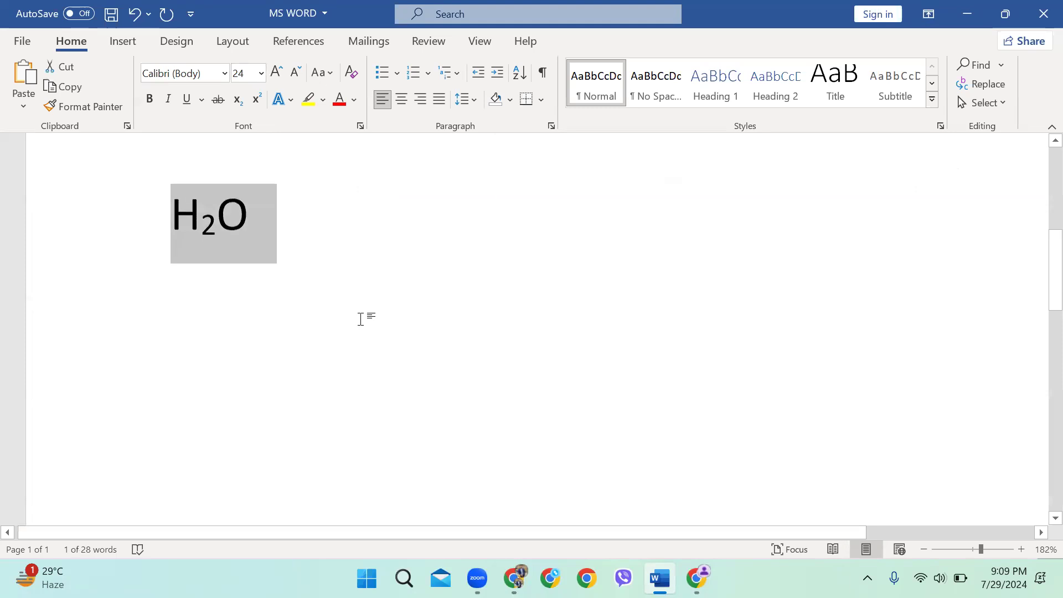
{"action": "scroll", "coordinate": [361, 319], "scroll_direction": "down", "scroll_amount": 1}
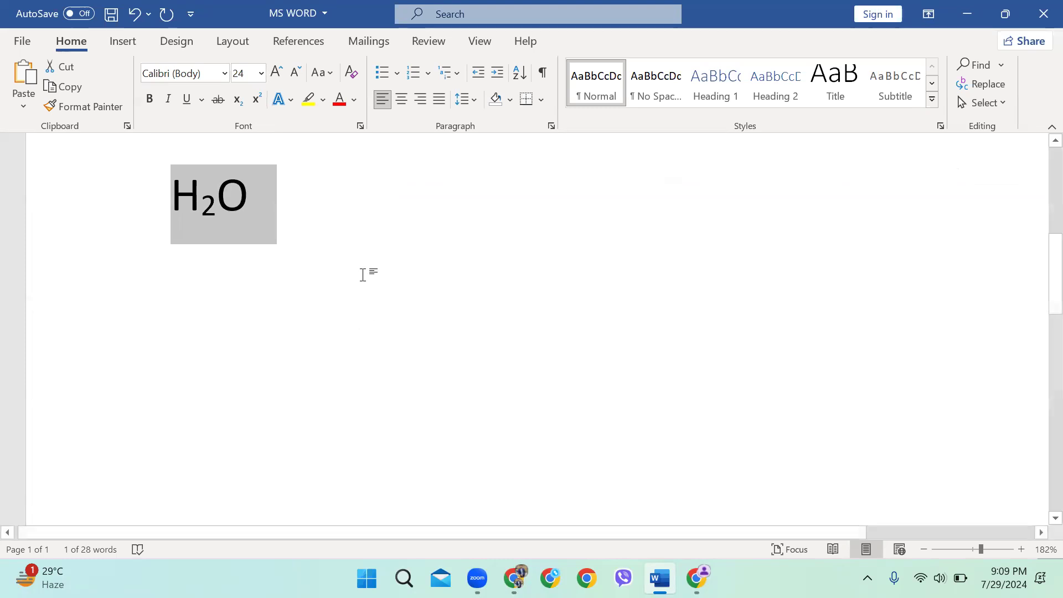
{"action": "left_click", "coordinate": [275, 200]}
Delete the H₂O line
{"action": "scroll", "coordinate": [284, 249], "scroll_direction": "up", "scroll_amount": 4}
{"action": "left_click_drag", "start_coordinate": [279, 271], "coordinate": [138, 286]}
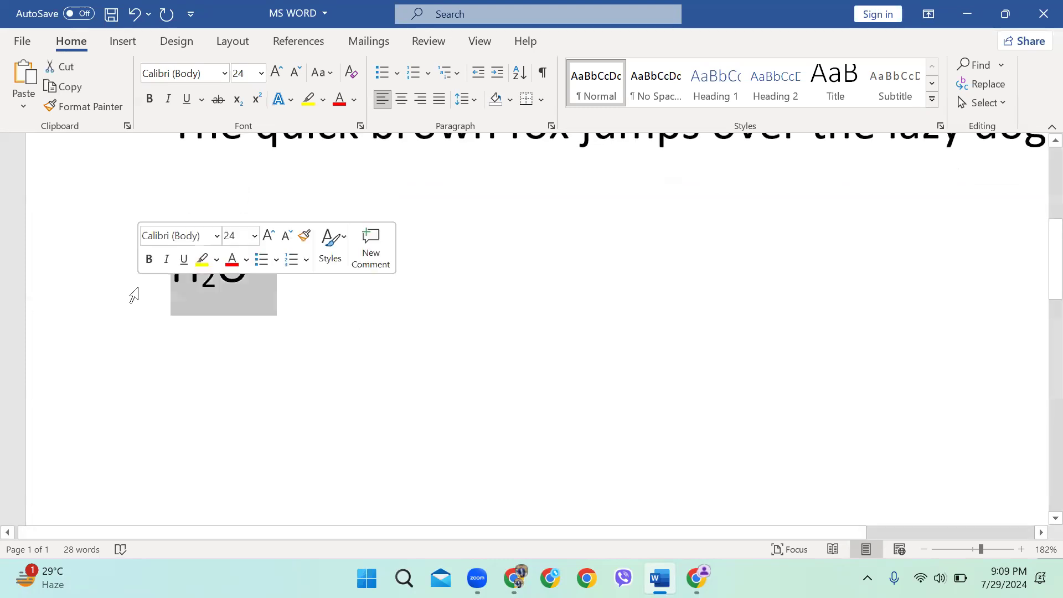
{"action": "key", "text": "BackSpace"}
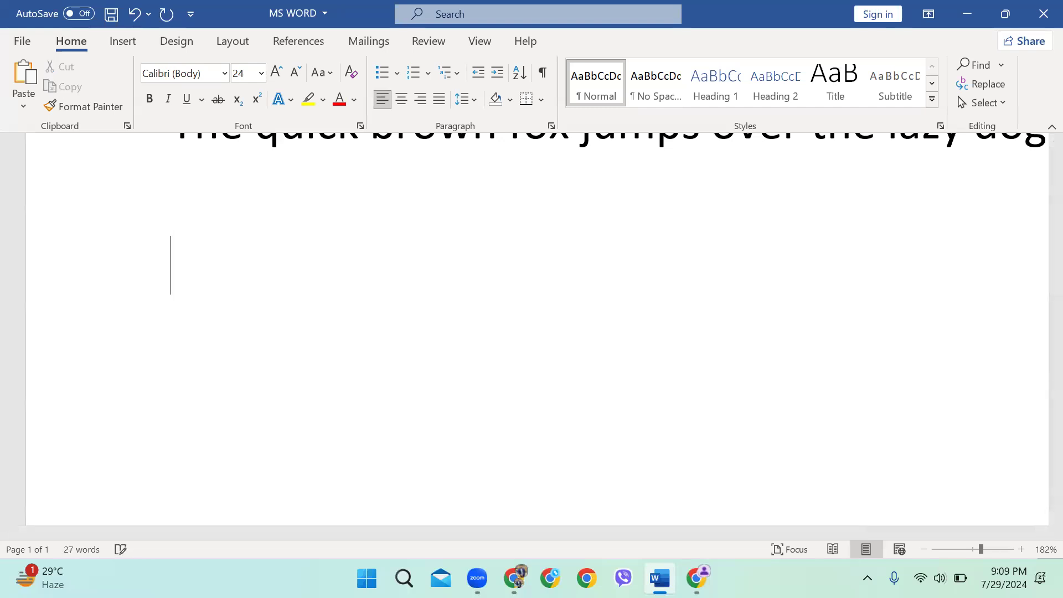
Type the equation (a+b)2 = a2 + 2ab + b2 on the cleared line
{"action": "type", "text": "(a+b"}
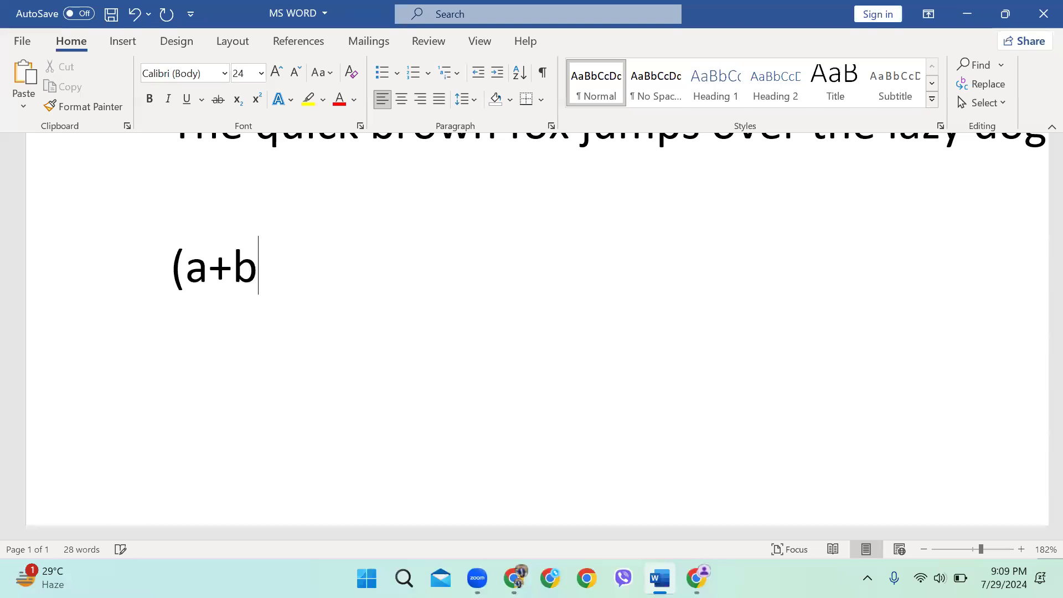
{"action": "type", "text": ")2 ="}
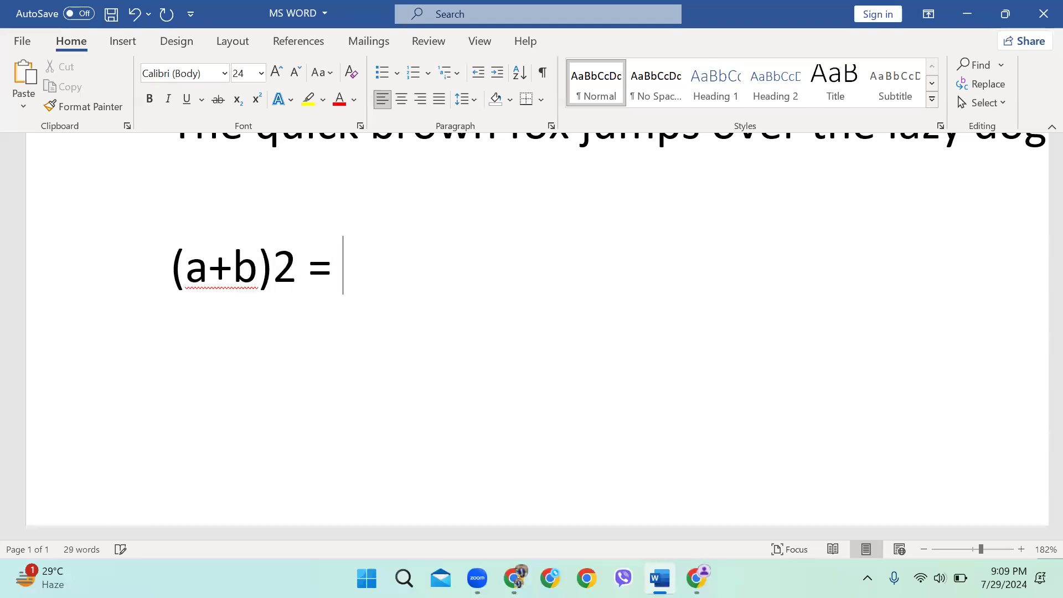
{"action": "type", "text": " a2 + 2ab + b2"}
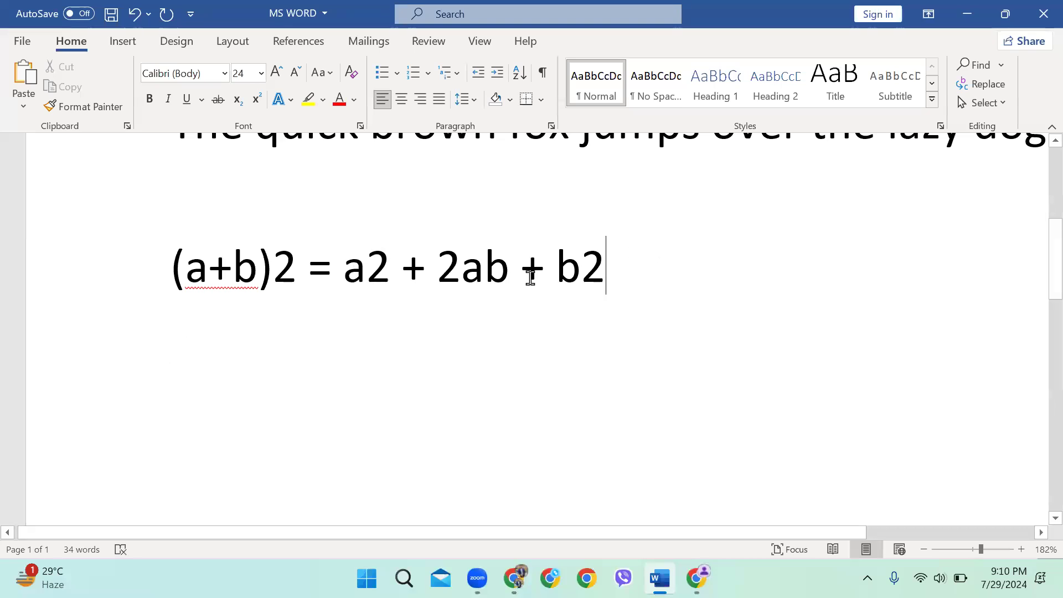
{"action": "triple_click", "coordinate": [726, 258]}
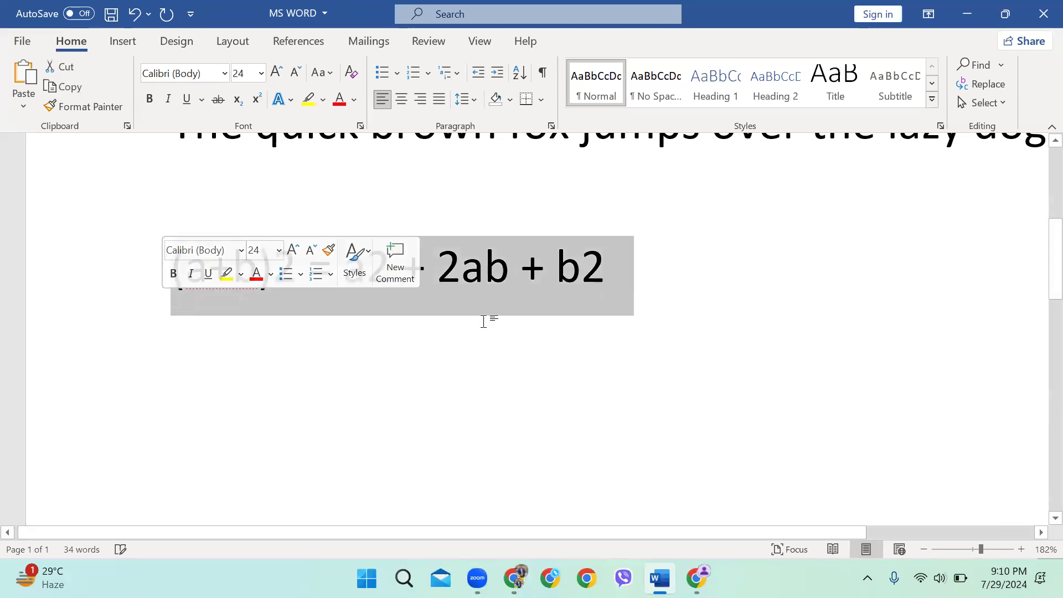
{"action": "left_click", "coordinate": [620, 335]}
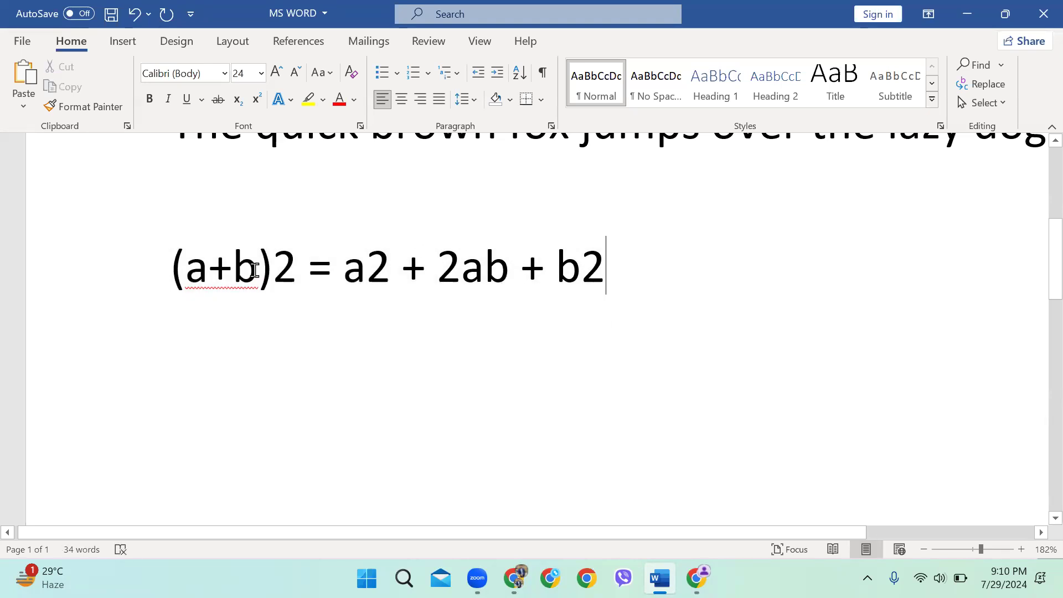
Superscript the three exponent 2s to read (a+b)² = a² + 2ab + b²
{"action": "left_click_drag", "start_coordinate": [306, 260], "coordinate": [262, 256]}
{"action": "left_click", "coordinate": [303, 281]}
{"action": "left_click_drag", "start_coordinate": [297, 253], "coordinate": [276, 256]}
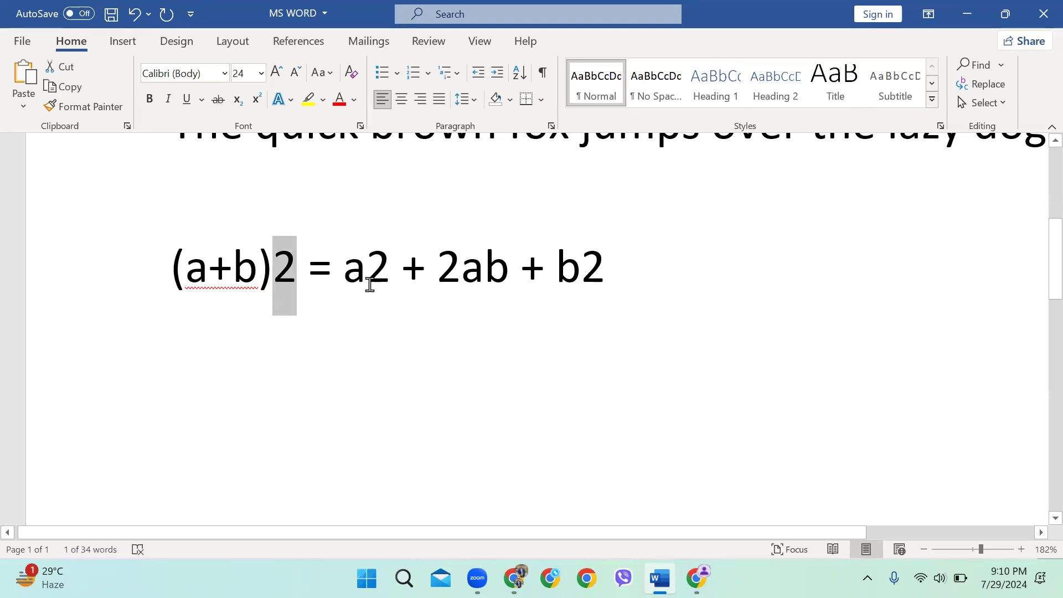
{"action": "left_click_drag", "start_coordinate": [388, 263], "coordinate": [368, 264]}
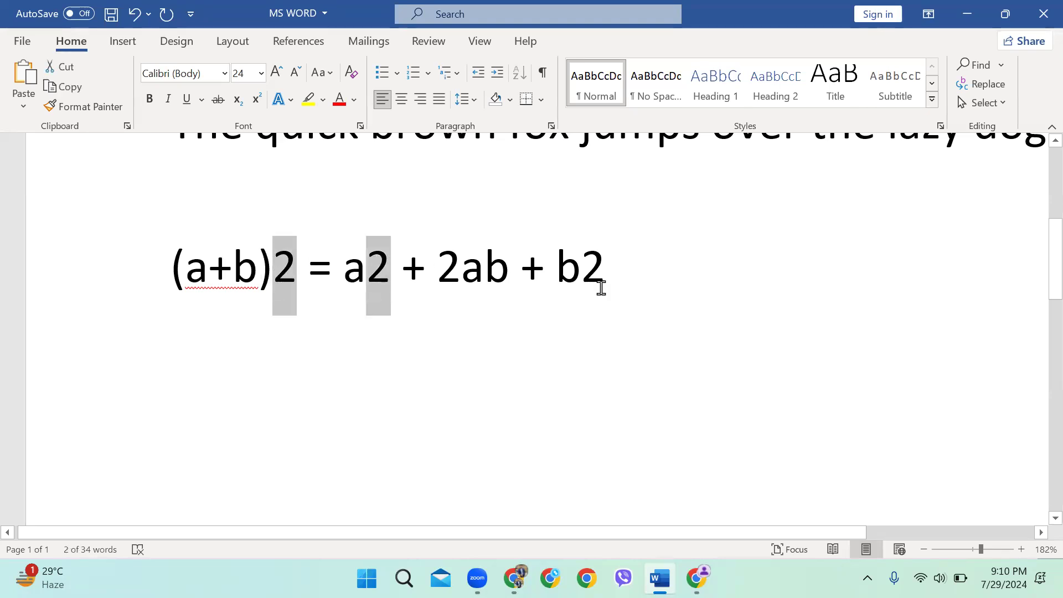
{"action": "left_click_drag", "start_coordinate": [602, 283], "coordinate": [582, 273]}
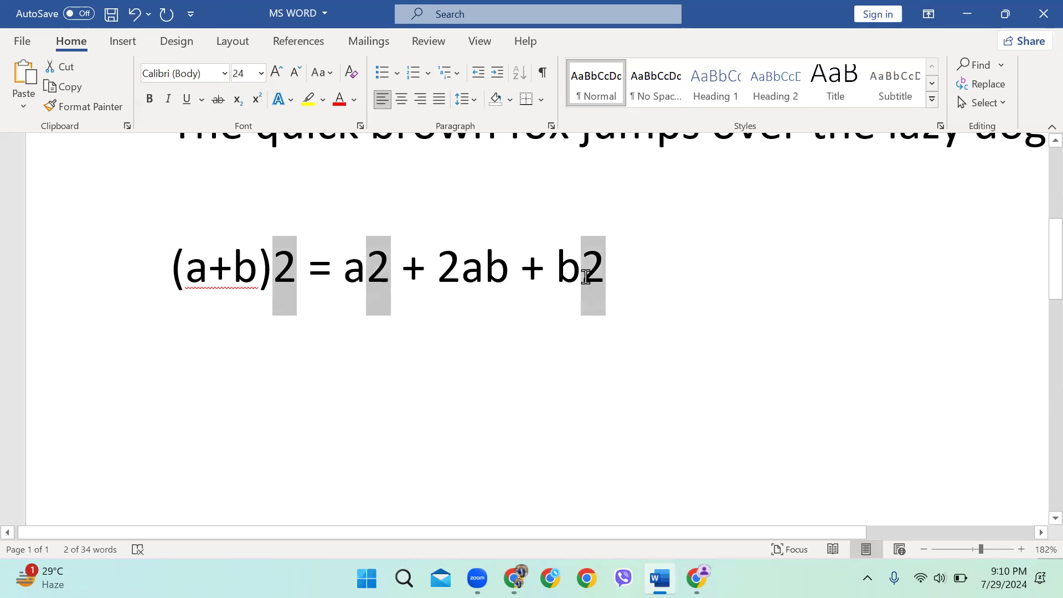
{"action": "left_click", "coordinate": [256, 100]}
{"action": "left_click", "coordinate": [535, 308]}
Delete the entire equation line
{"action": "left_click_drag", "start_coordinate": [586, 280], "coordinate": [285, 264]}
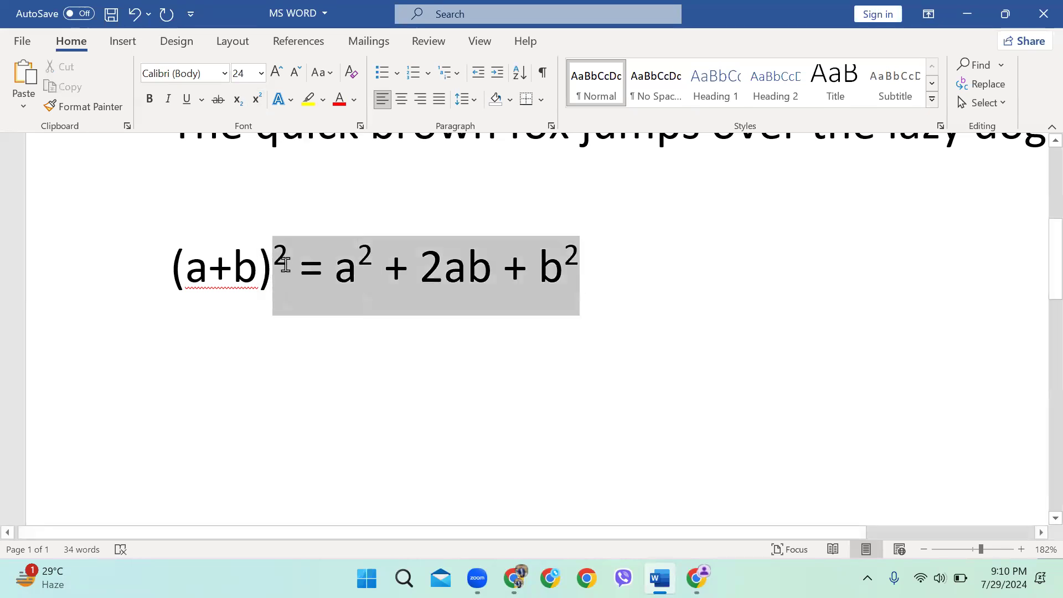
{"action": "left_click", "coordinate": [320, 281]}
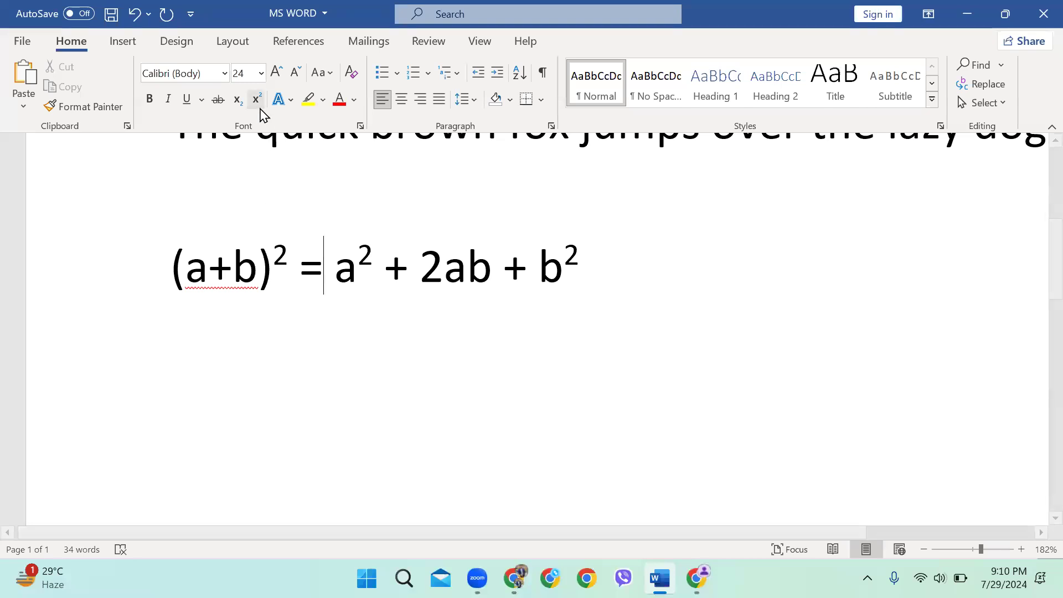
{"action": "left_click", "coordinate": [637, 273]}
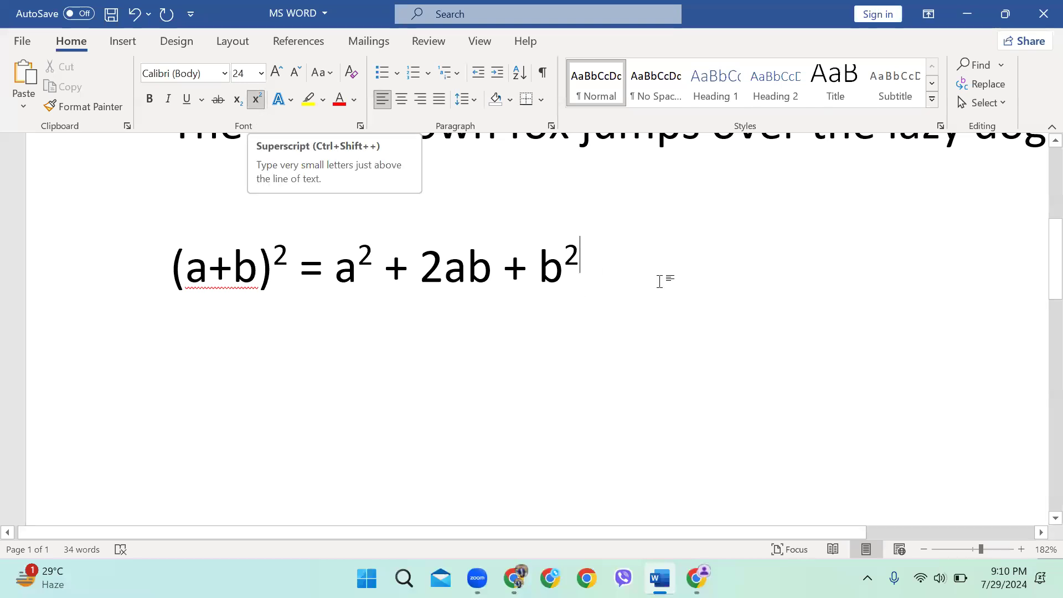
{"action": "left_click_drag", "start_coordinate": [631, 287], "coordinate": [164, 286]}
{"action": "key", "text": "BackSpace"}
{"action": "key", "text": "BackSpace"}
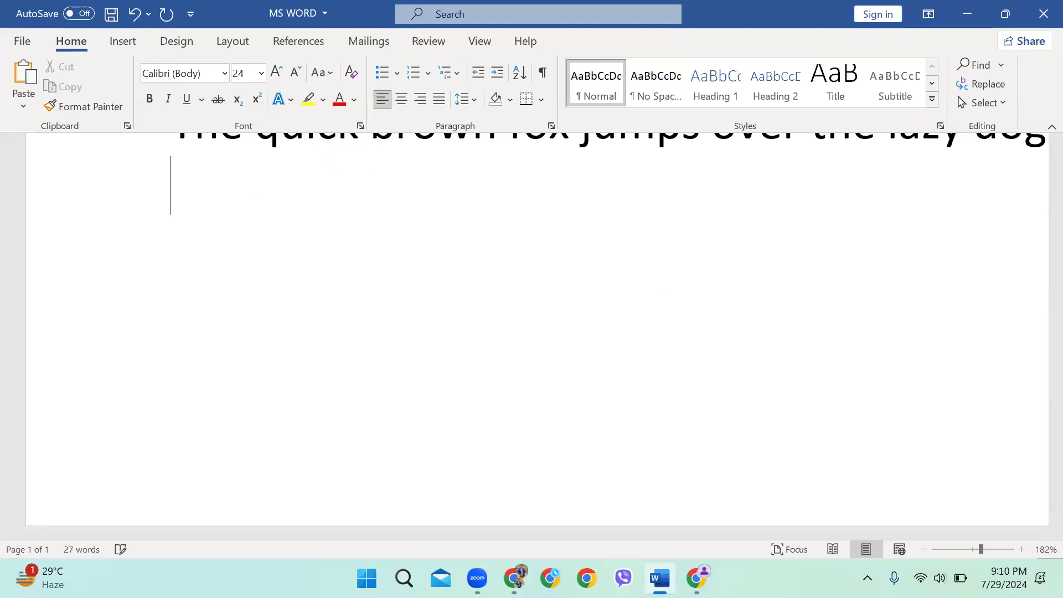
Give the first Forte fox sentence a light blue text outline
{"action": "scroll", "coordinate": [613, 304], "scroll_direction": "down", "scroll_amount": 3}
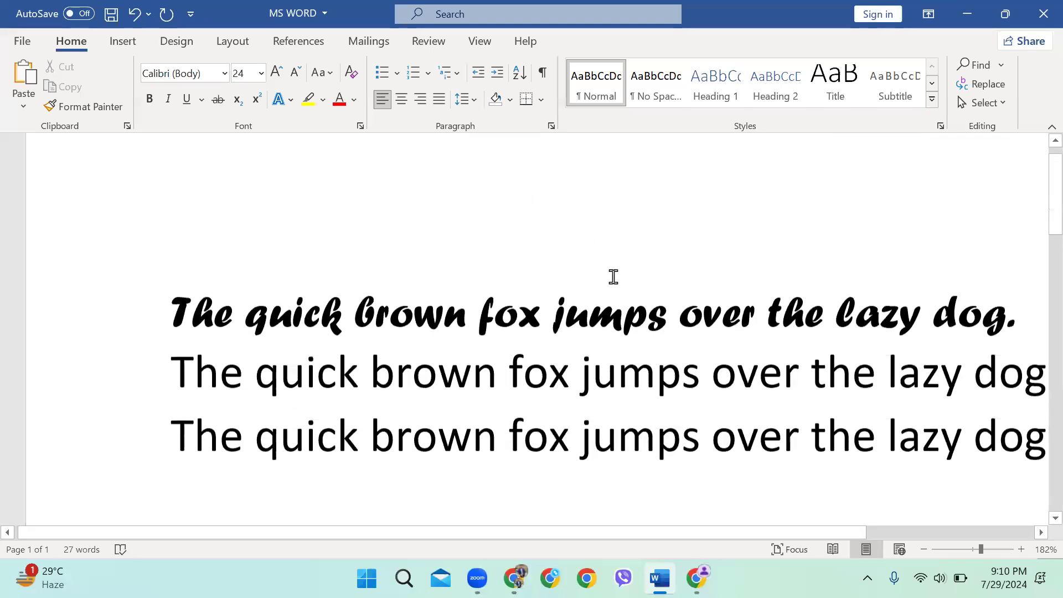
{"action": "left_click", "coordinate": [36, 298]}
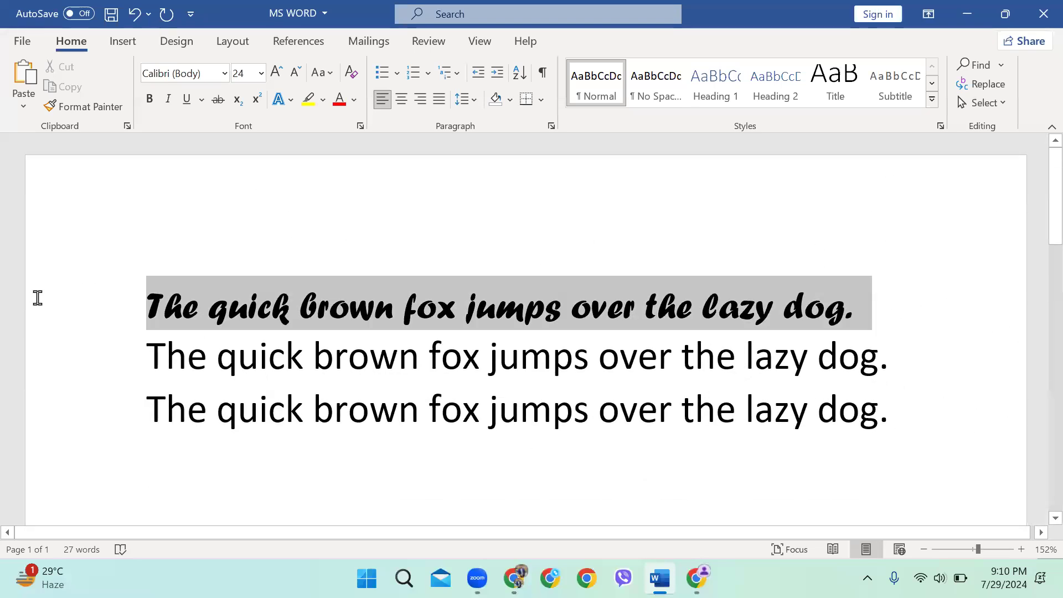
{"action": "left_click", "coordinate": [283, 100]}
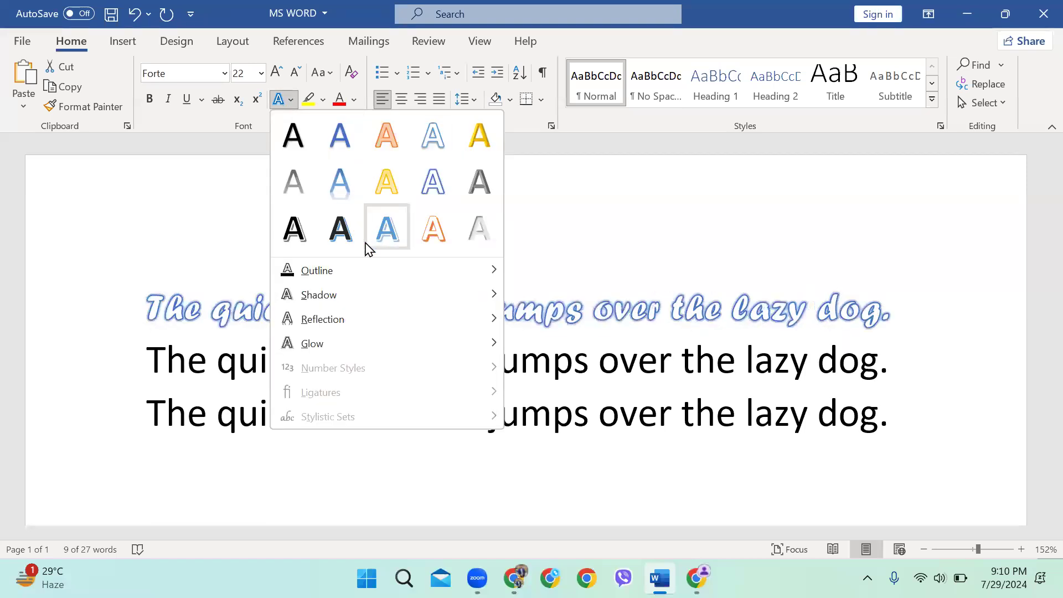
{"action": "mouse_move", "coordinate": [370, 274]}
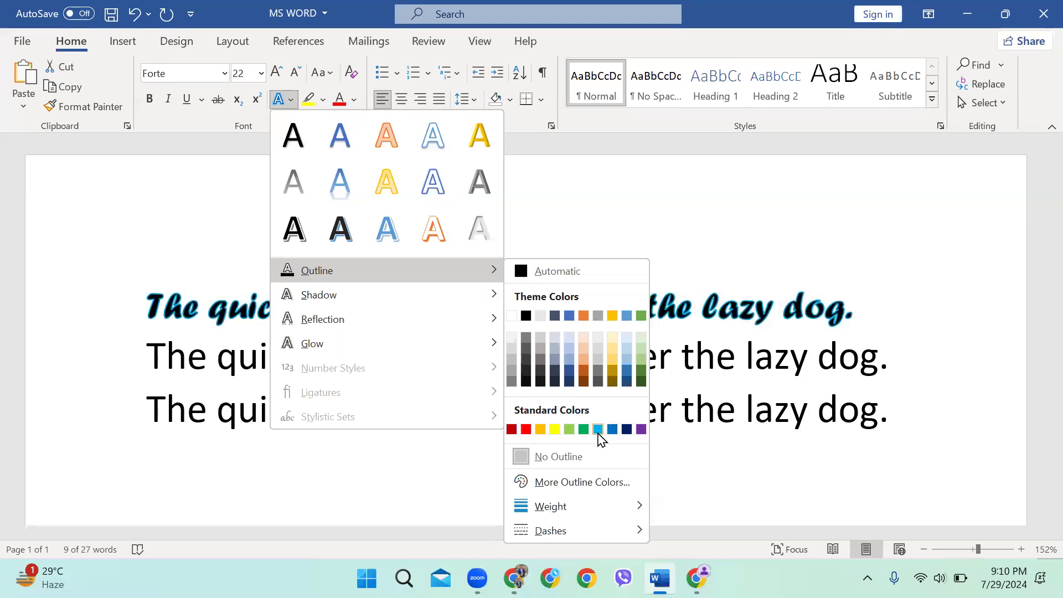
{"action": "left_click", "coordinate": [598, 430]}
Readjust the screen brightness to 98 and reselect the first sentence
{"action": "left_click", "coordinate": [939, 578]}
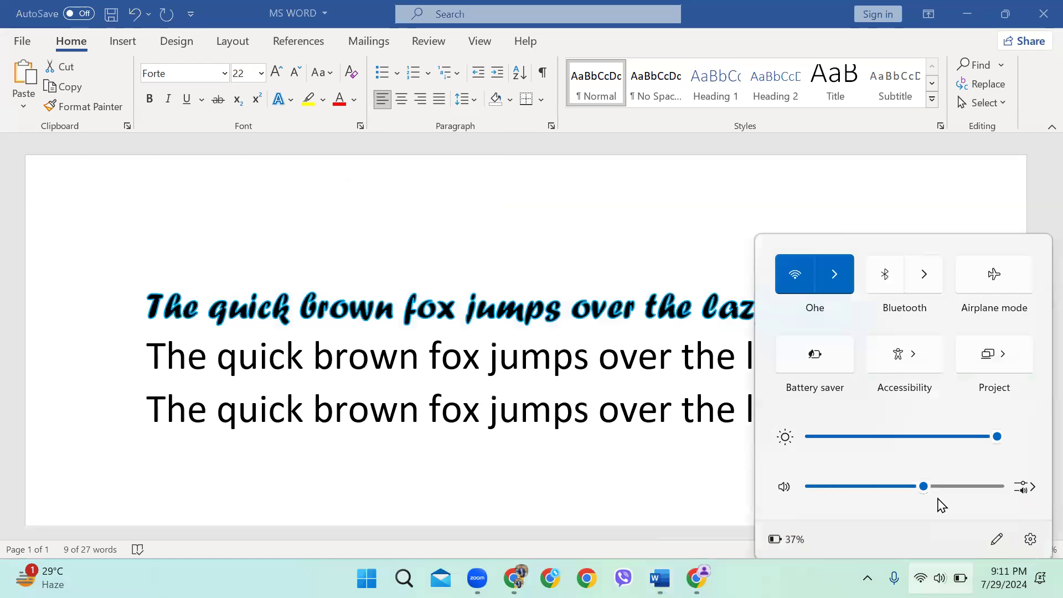
{"action": "left_click_drag", "start_coordinate": [923, 425], "coordinate": [993, 430]}
{"action": "left_click", "coordinate": [430, 305]}
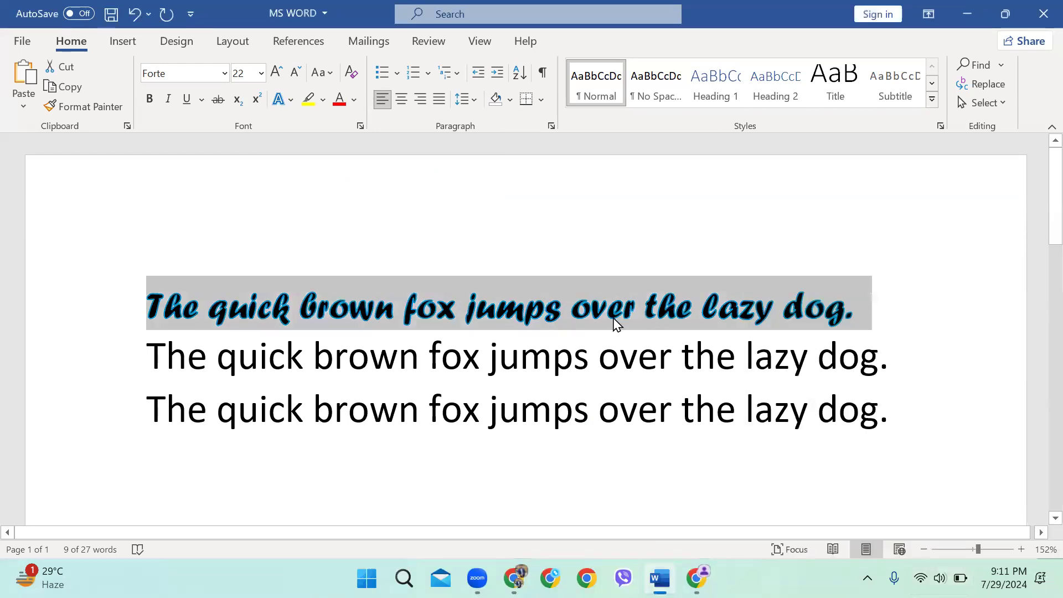
{"action": "left_click", "coordinate": [485, 237]}
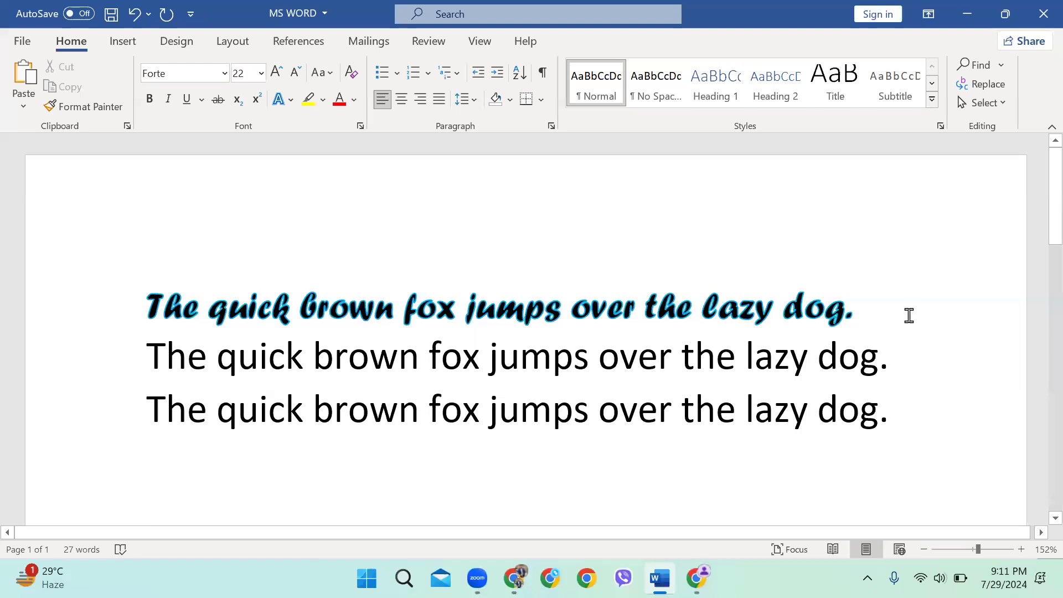
{"action": "left_click", "coordinate": [105, 283]}
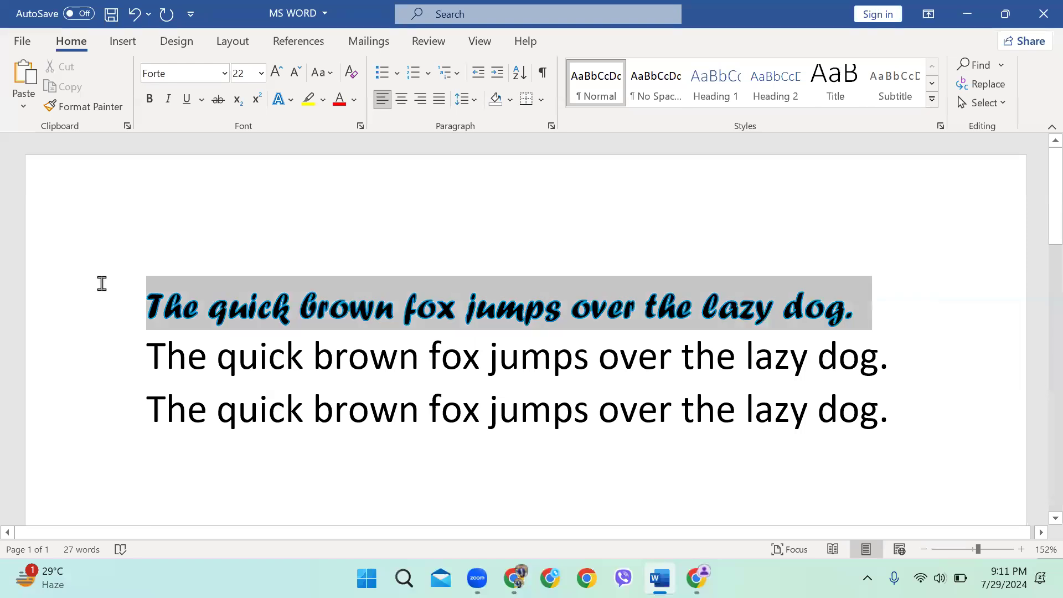
{"action": "left_click", "coordinate": [290, 100]}
Thicken the first sentence's light blue outline to 1½ pt weight
{"action": "mouse_move", "coordinate": [332, 269]}
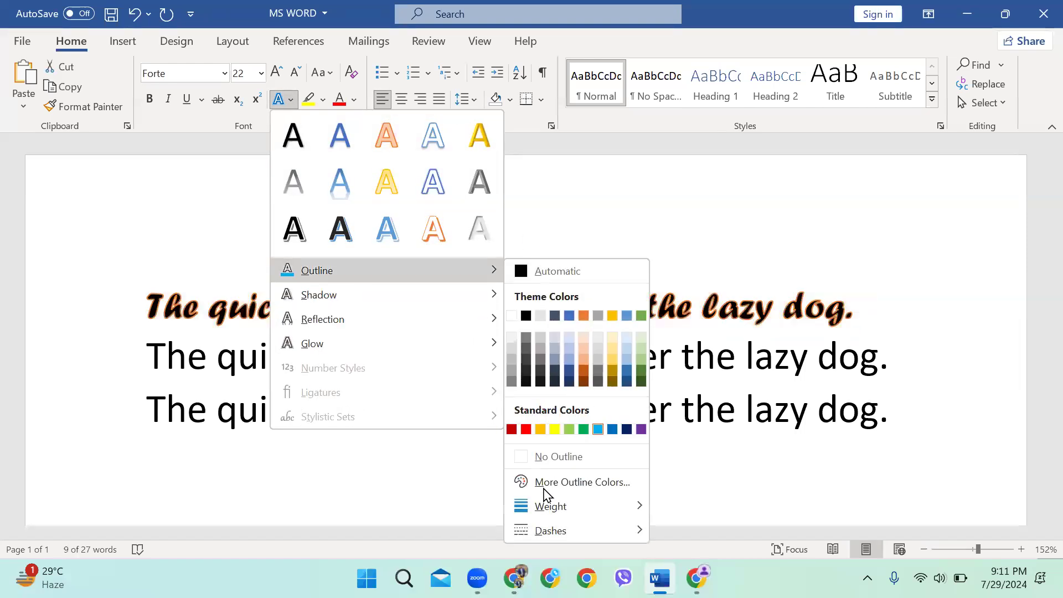
{"action": "mouse_move", "coordinate": [548, 507]}
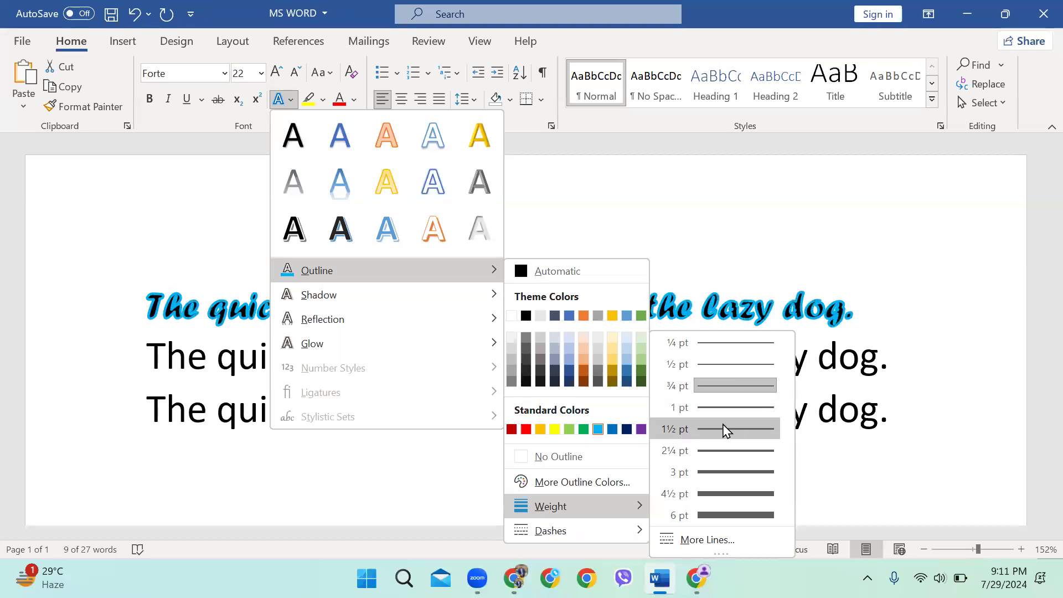
{"action": "left_click", "coordinate": [723, 408]}
{"action": "left_click", "coordinate": [891, 329]}
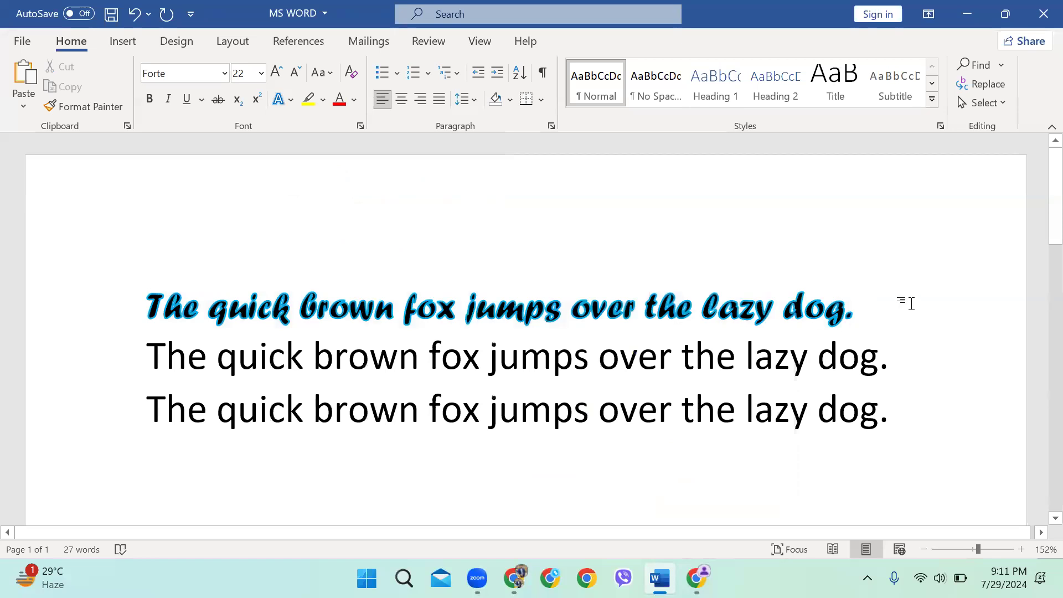
{"action": "left_click", "coordinate": [29, 277]}
Apply an outer shadow preset to the first fox sentence
{"action": "left_click", "coordinate": [291, 101]}
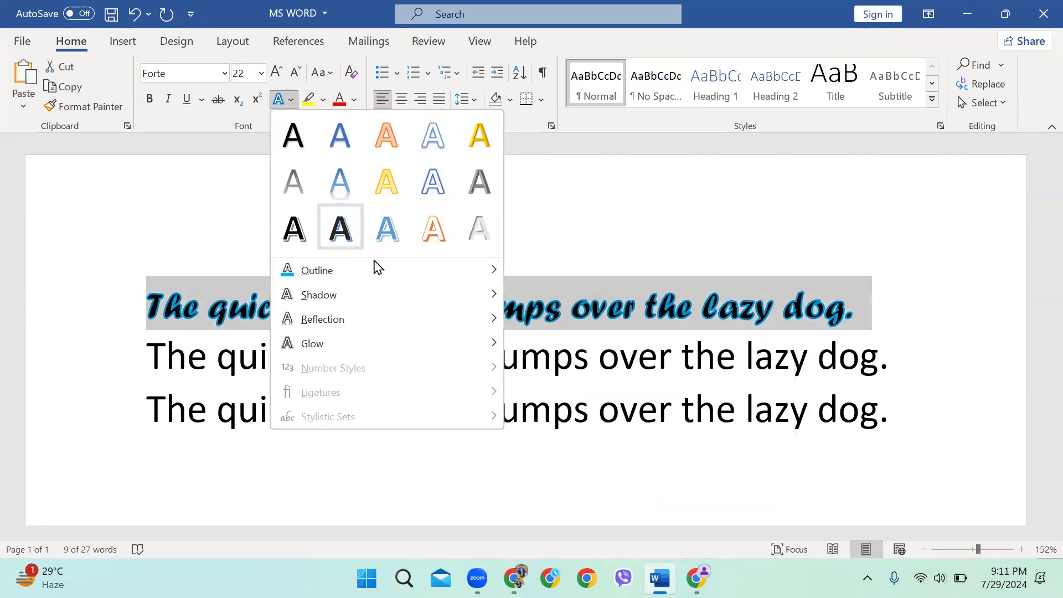
{"action": "mouse_move", "coordinate": [373, 296]}
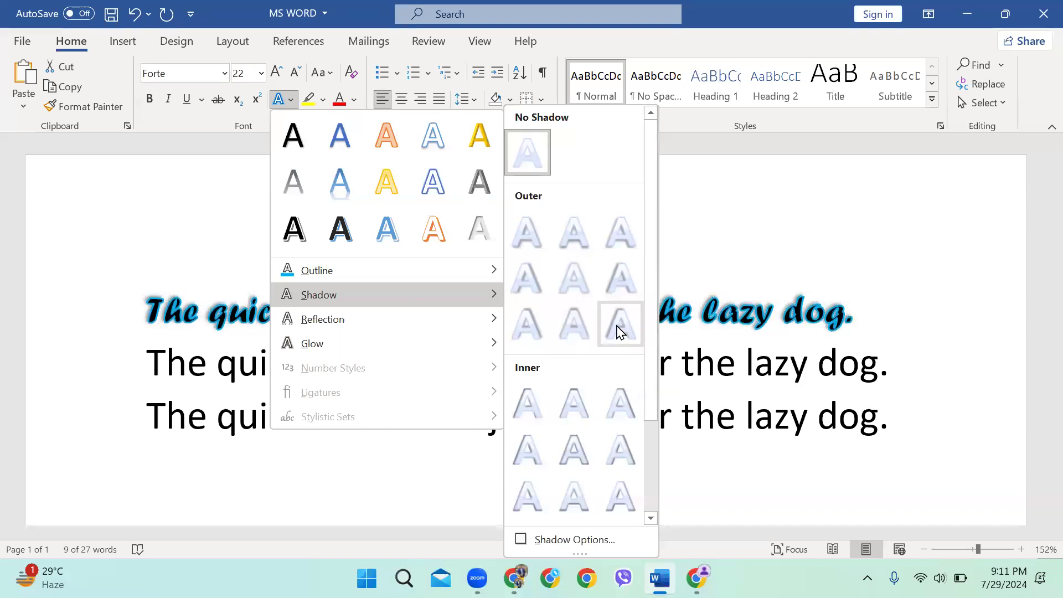
{"action": "left_click", "coordinate": [618, 320]}
{"action": "left_click", "coordinate": [818, 363]}
{"action": "left_click", "coordinate": [77, 277]}
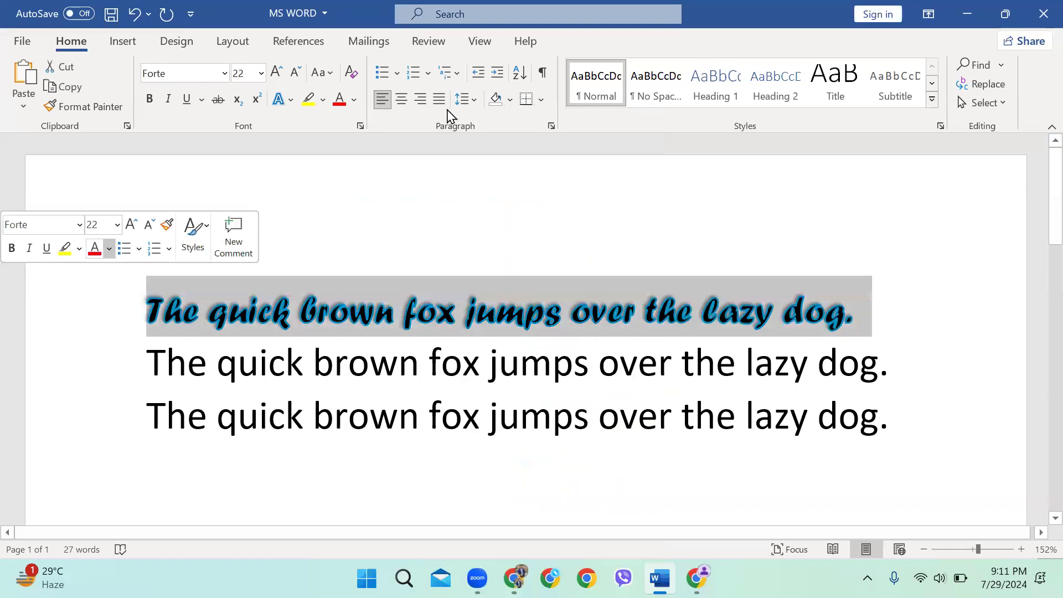
Browse the Reflection and Glow effects, closing them without changes
{"action": "left_click", "coordinate": [279, 100]}
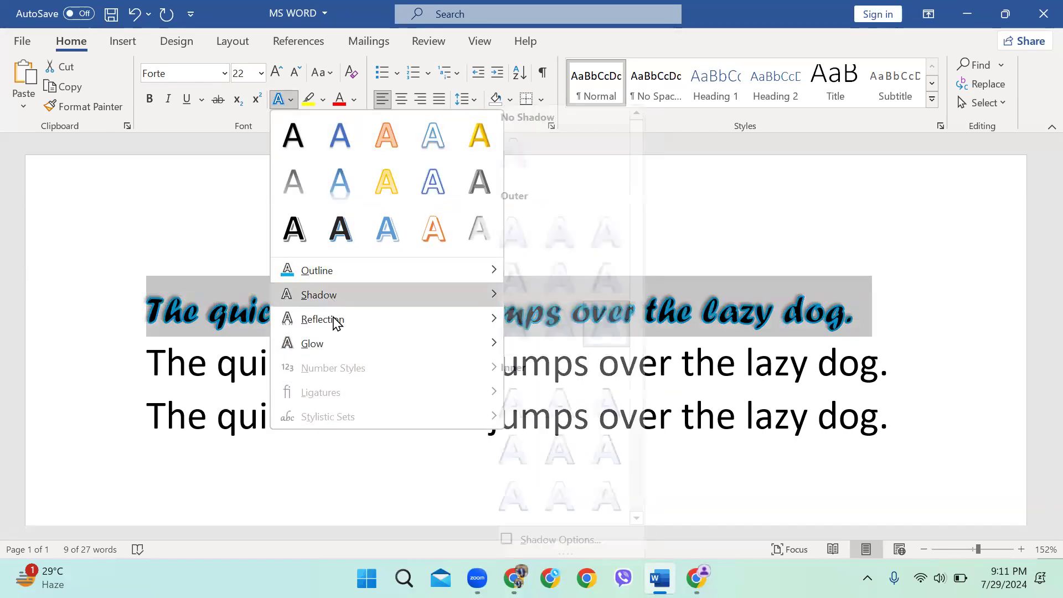
{"action": "mouse_move", "coordinate": [344, 319]}
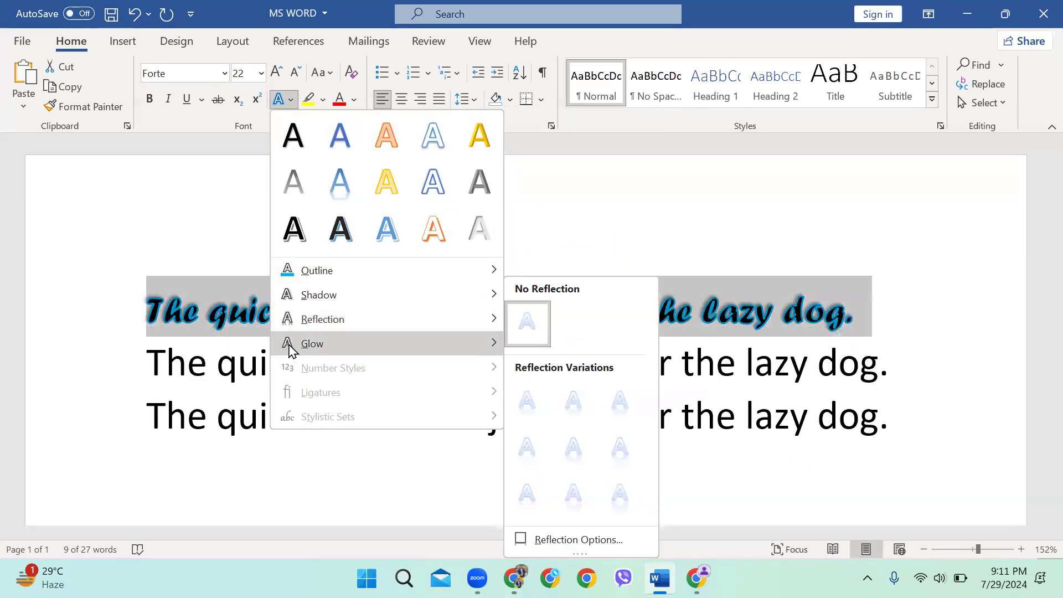
{"action": "mouse_move", "coordinate": [287, 345]}
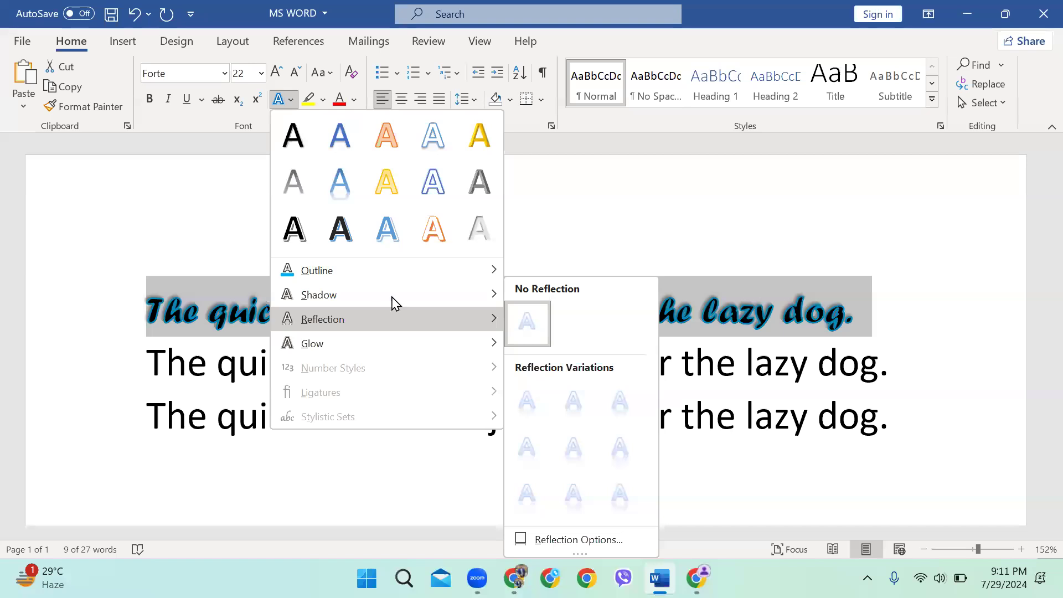
{"action": "key", "text": "Escape"}
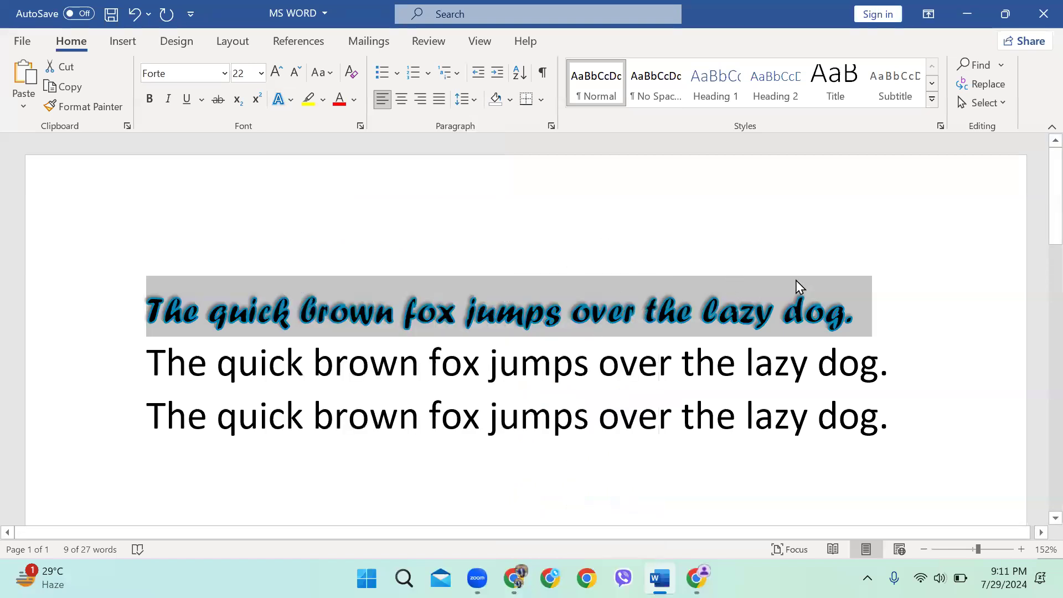
{"action": "left_click", "coordinate": [772, 297]}
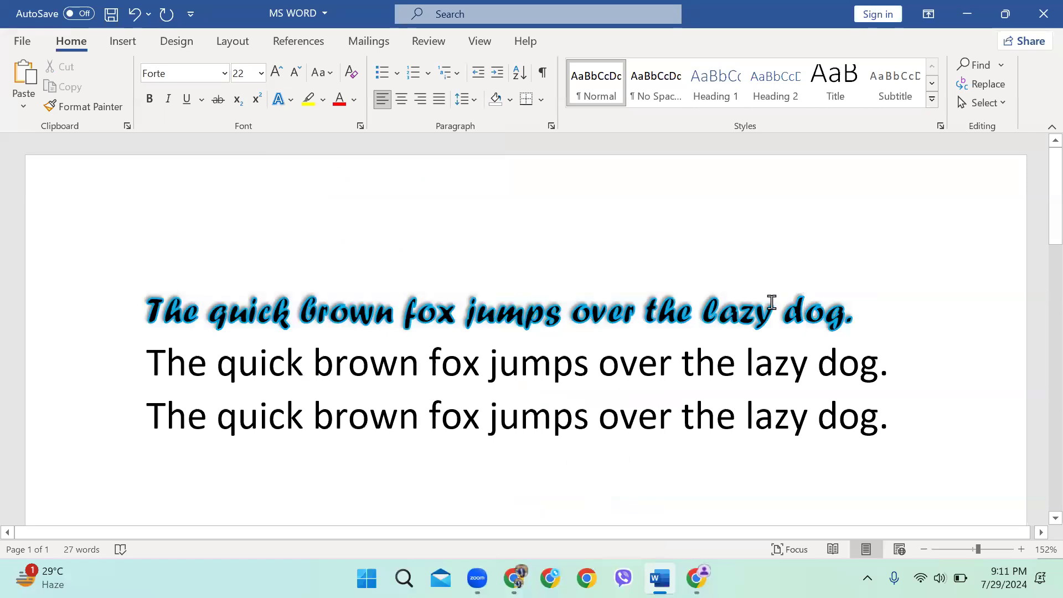
Highlight "jumps" in the first sentence yellow
{"action": "double_click", "coordinate": [515, 317]}
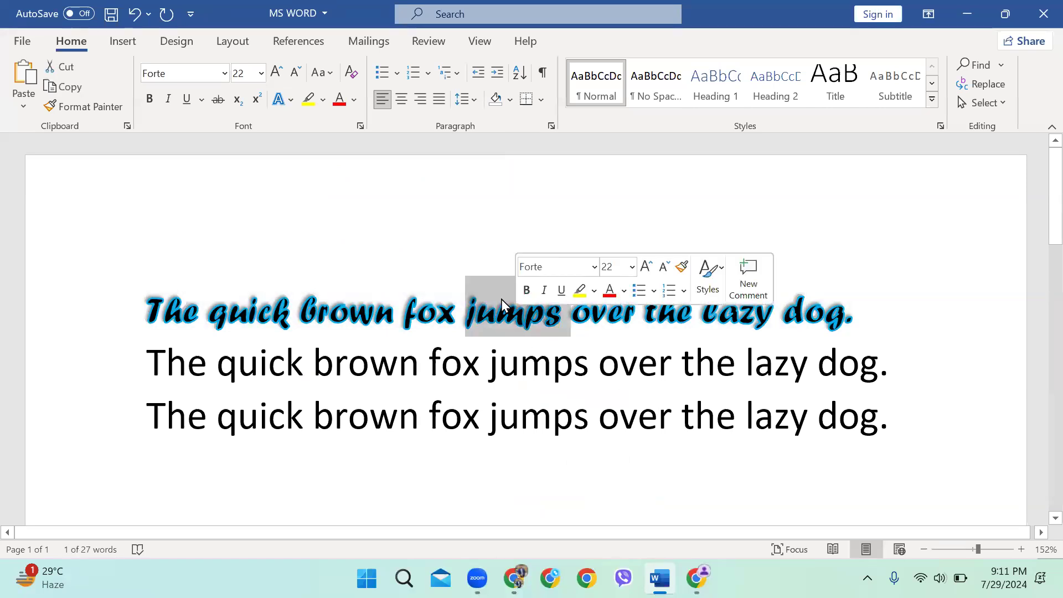
{"action": "left_click", "coordinate": [322, 99]}
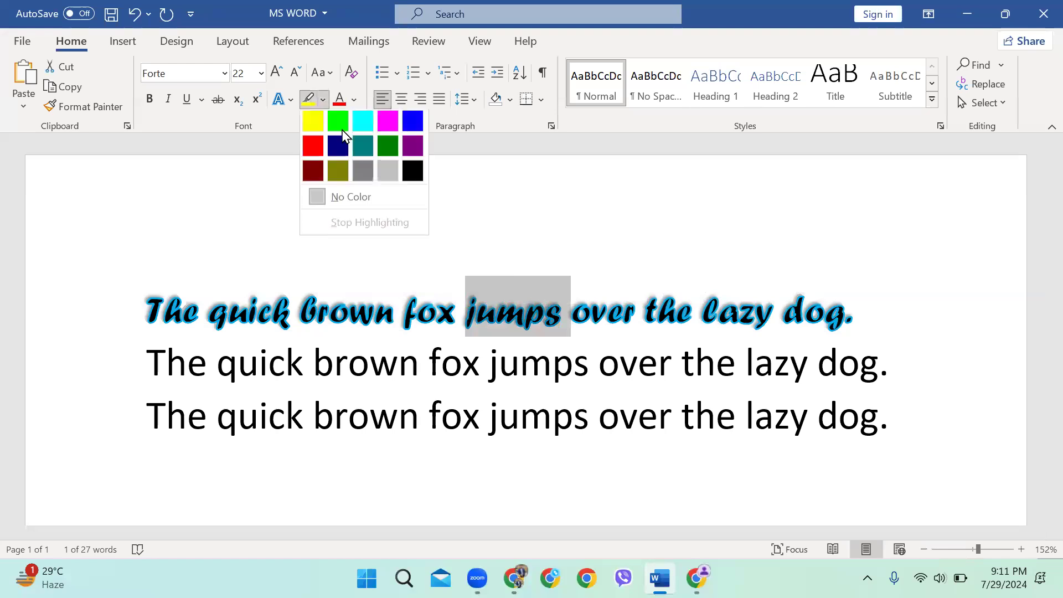
{"action": "left_click", "coordinate": [313, 123]}
{"action": "left_click", "coordinate": [614, 351]}
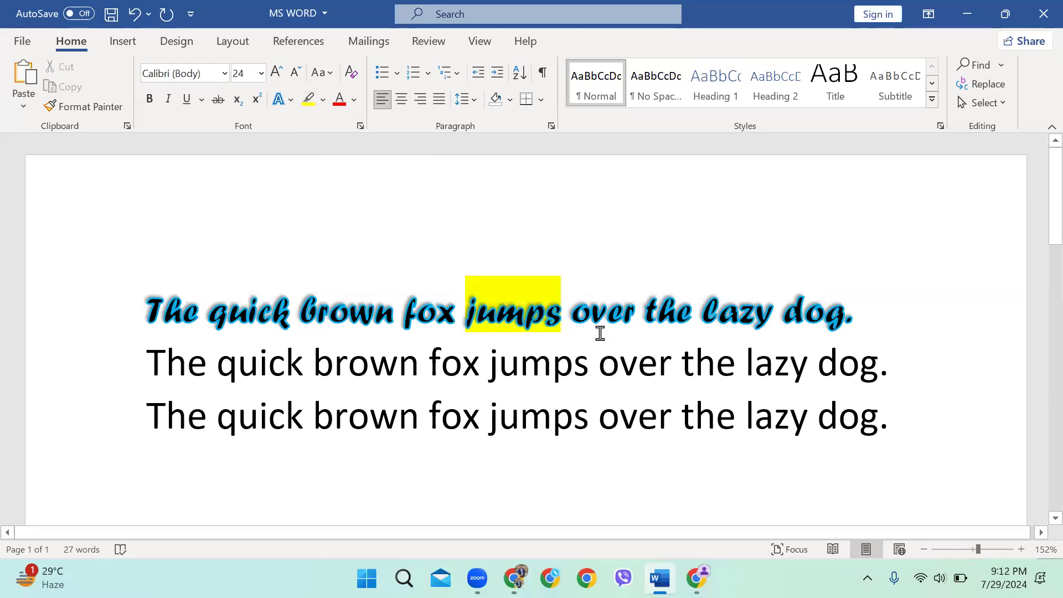
Highlight "the lazy dog." in the third sentence bright green
{"action": "left_click_drag", "start_coordinate": [887, 409], "coordinate": [722, 421]}
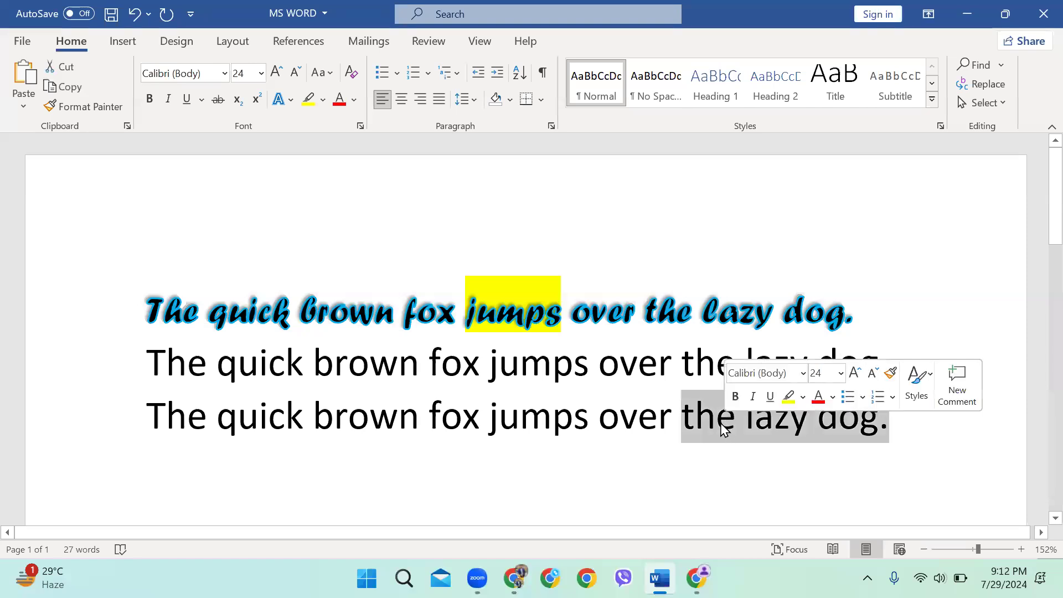
{"action": "left_click", "coordinate": [322, 100]}
{"action": "left_click", "coordinate": [337, 123]}
{"action": "left_click", "coordinate": [872, 372]}
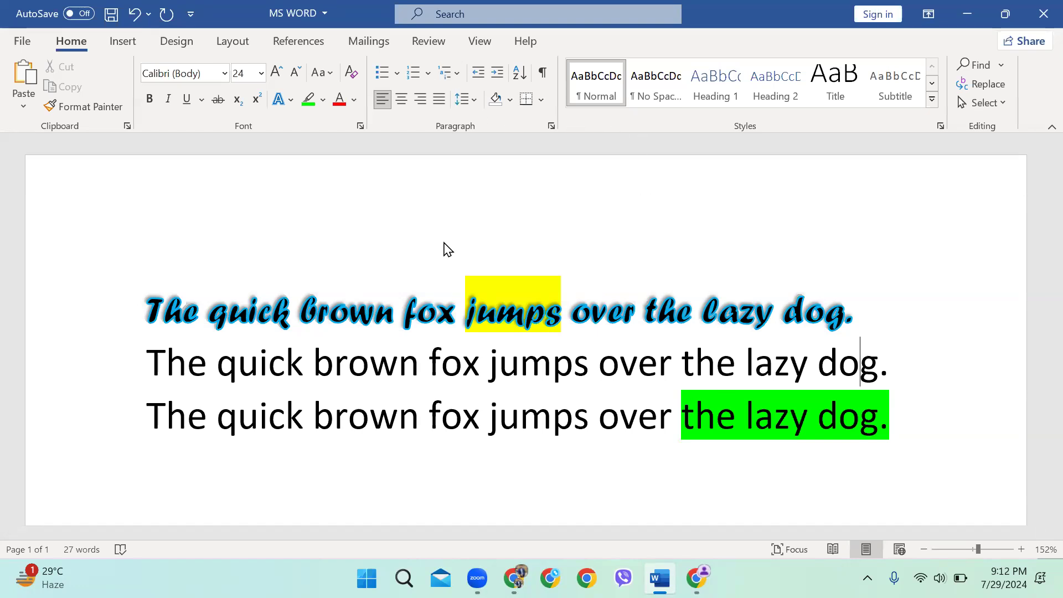
{"action": "key", "text": "alt+Tab"}
{"action": "key", "text": "alt+Tab"}
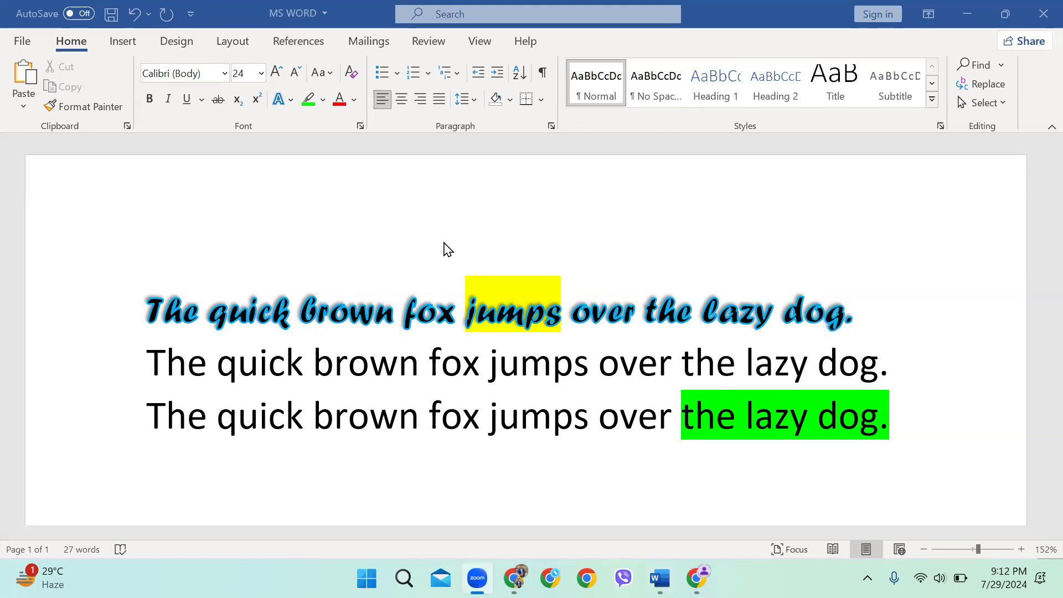
{"action": "left_click", "coordinate": [324, 105]}
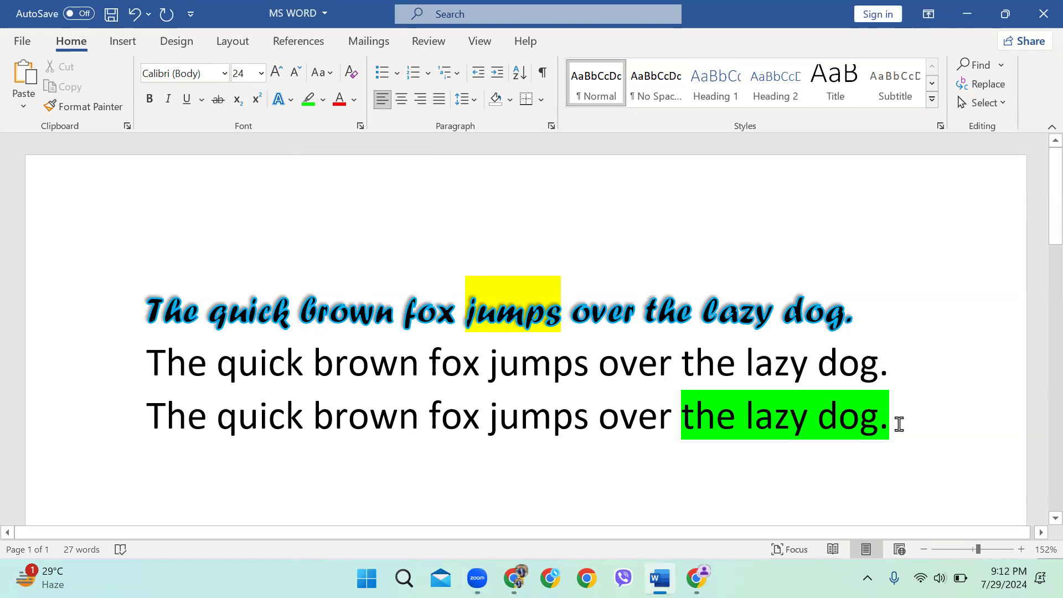
Remove all highlighting from the three fox sentences
{"action": "left_click_drag", "start_coordinate": [902, 430], "coordinate": [145, 299]}
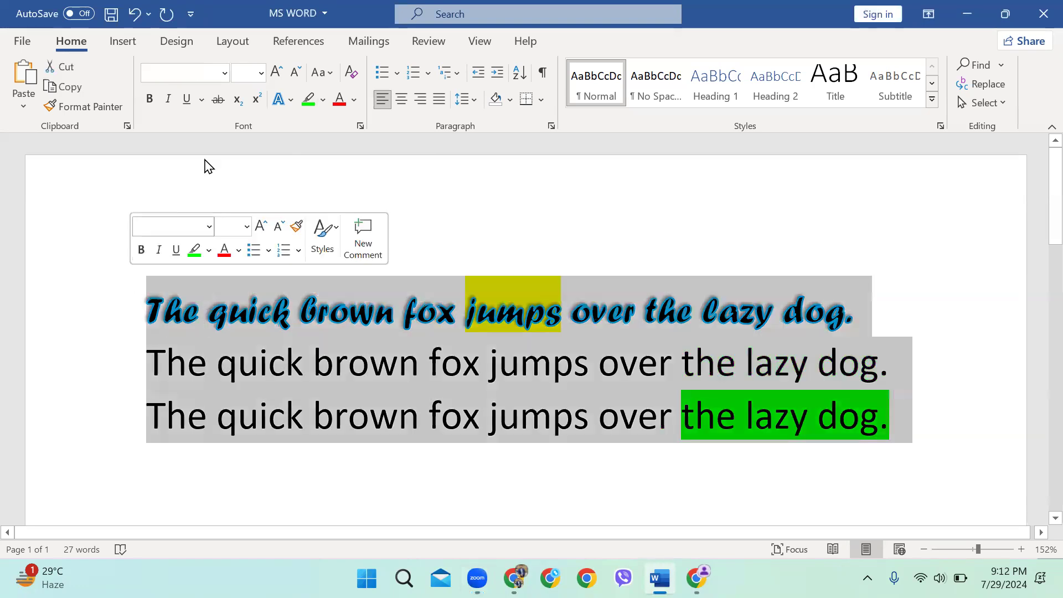
{"action": "left_click", "coordinate": [323, 100]}
{"action": "left_click", "coordinate": [361, 207]}
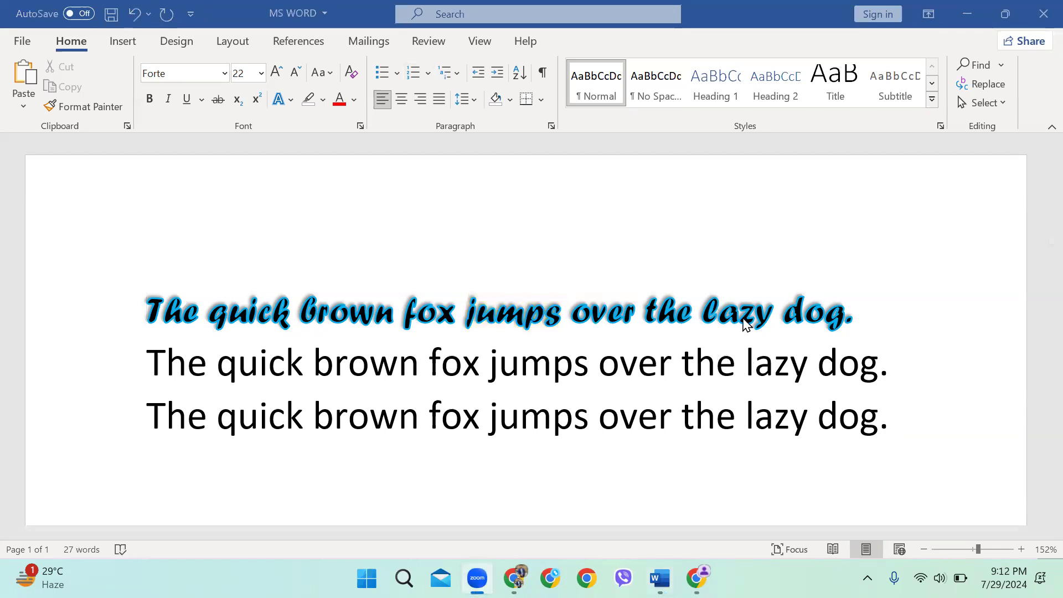
Colour the first fox sentence dark blue, trying red first
{"action": "left_click_drag", "start_coordinate": [858, 320], "coordinate": [414, 301]}
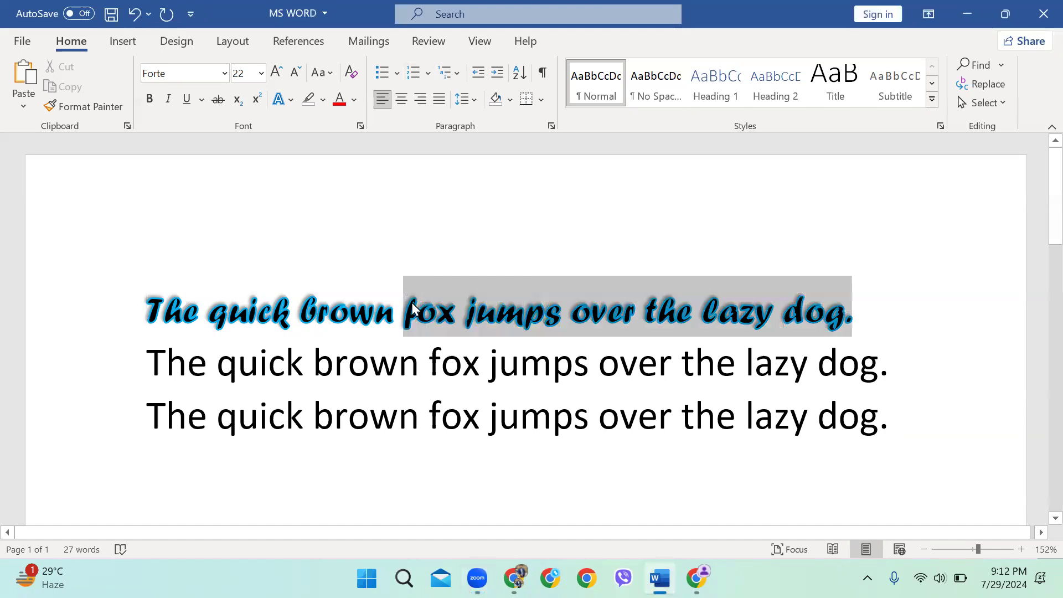
{"action": "left_click", "coordinate": [496, 310]}
{"action": "left_click_drag", "start_coordinate": [861, 309], "coordinate": [107, 320]}
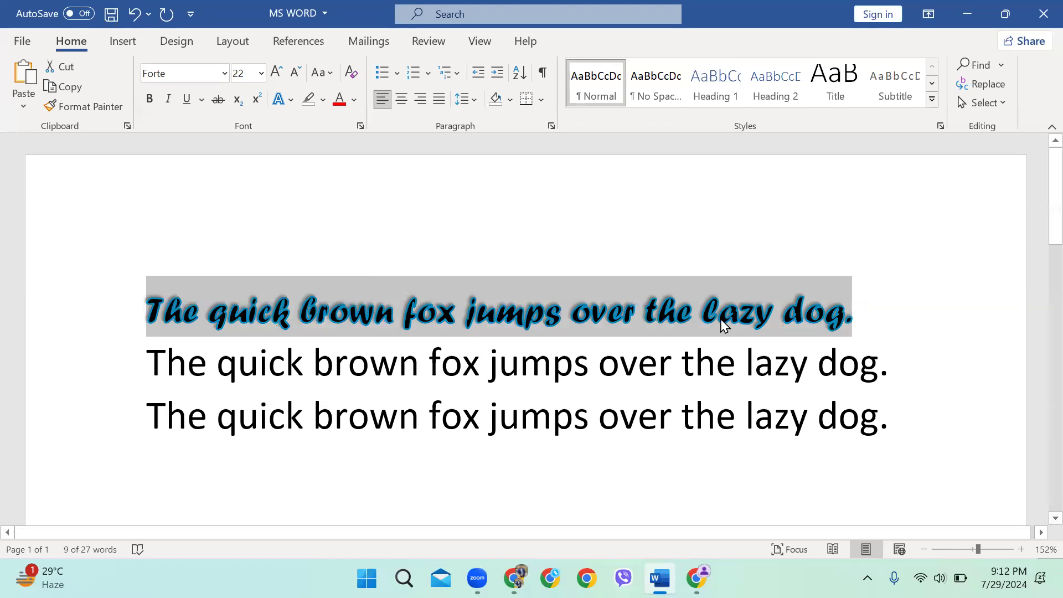
{"action": "left_click", "coordinate": [354, 99]}
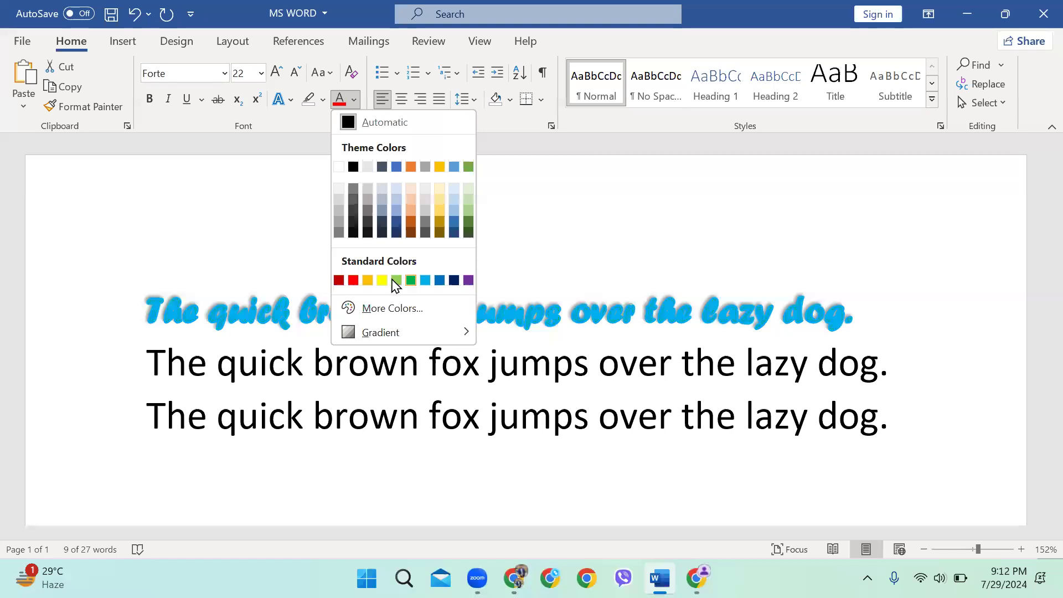
{"action": "left_click", "coordinate": [353, 280]}
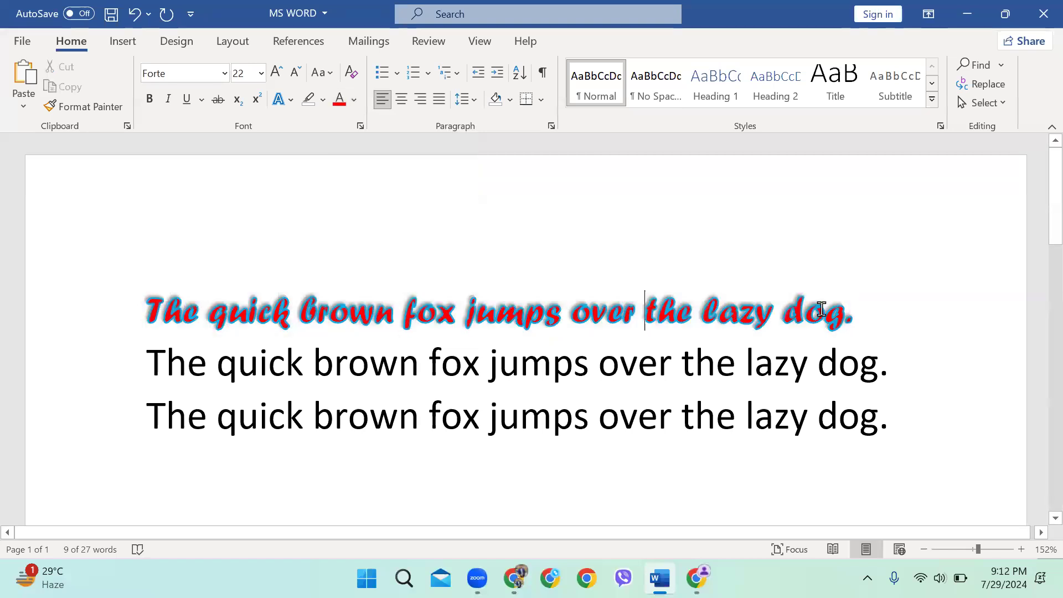
{"action": "left_click", "coordinate": [354, 99]}
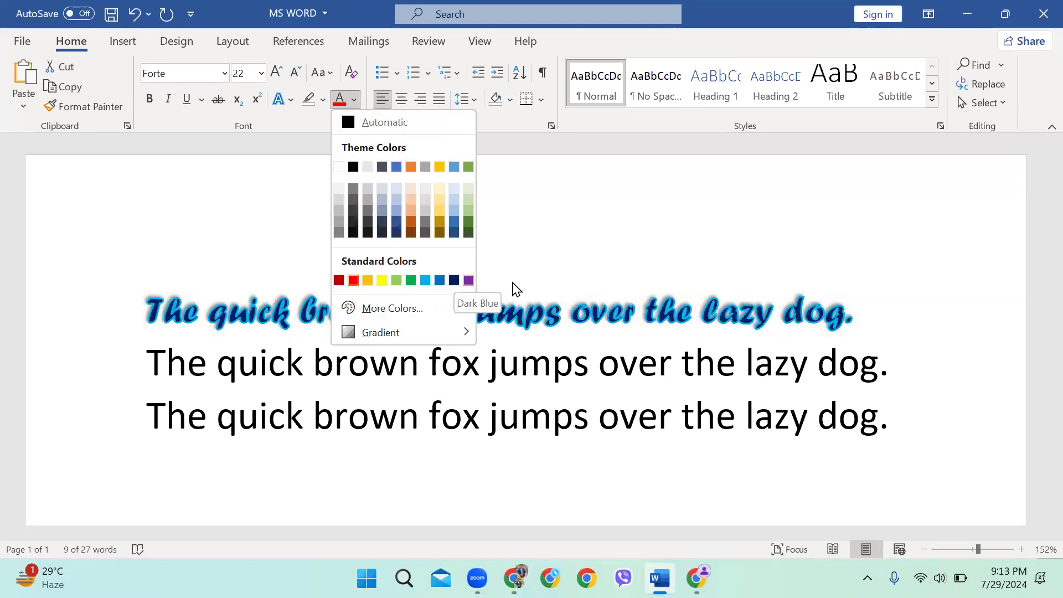
{"action": "left_click", "coordinate": [454, 280]}
{"action": "left_click", "coordinate": [928, 336]}
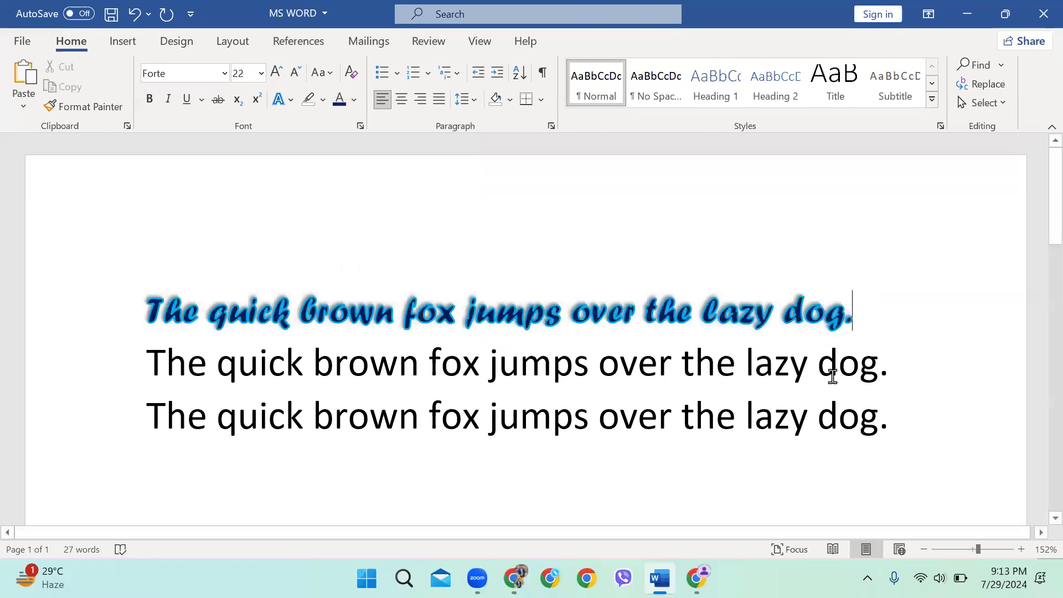
{"action": "scroll", "coordinate": [684, 297], "scroll_direction": "down", "scroll_amount": 1}
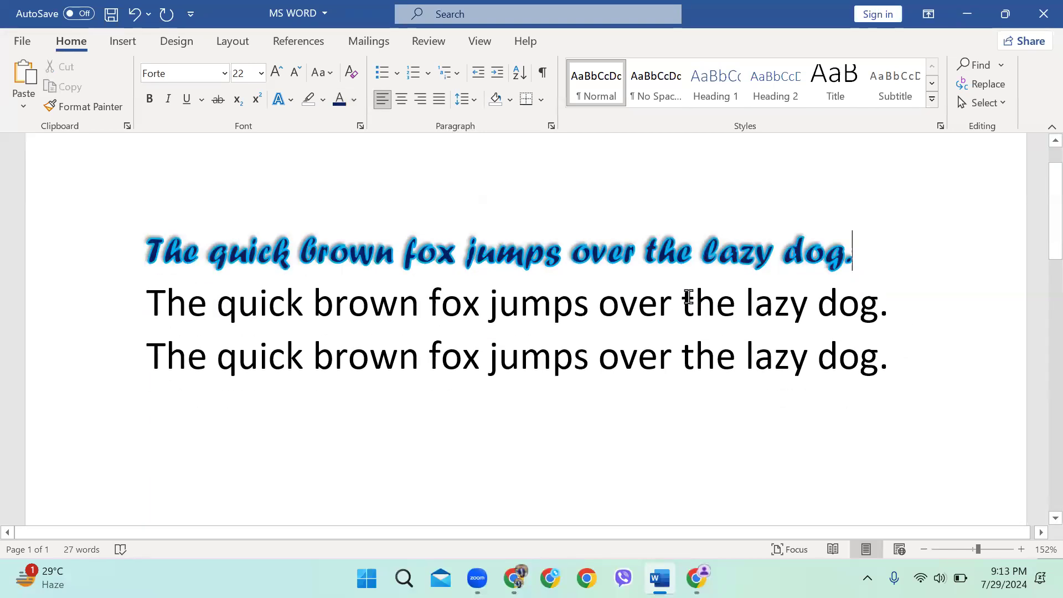
{"action": "scroll", "coordinate": [688, 298], "scroll_direction": "up", "scroll_amount": 1}
{"action": "left_click", "coordinate": [148, 310]}
Add a new first line reading "MS WORD" above the fox sentences
{"action": "key", "text": "Return"}
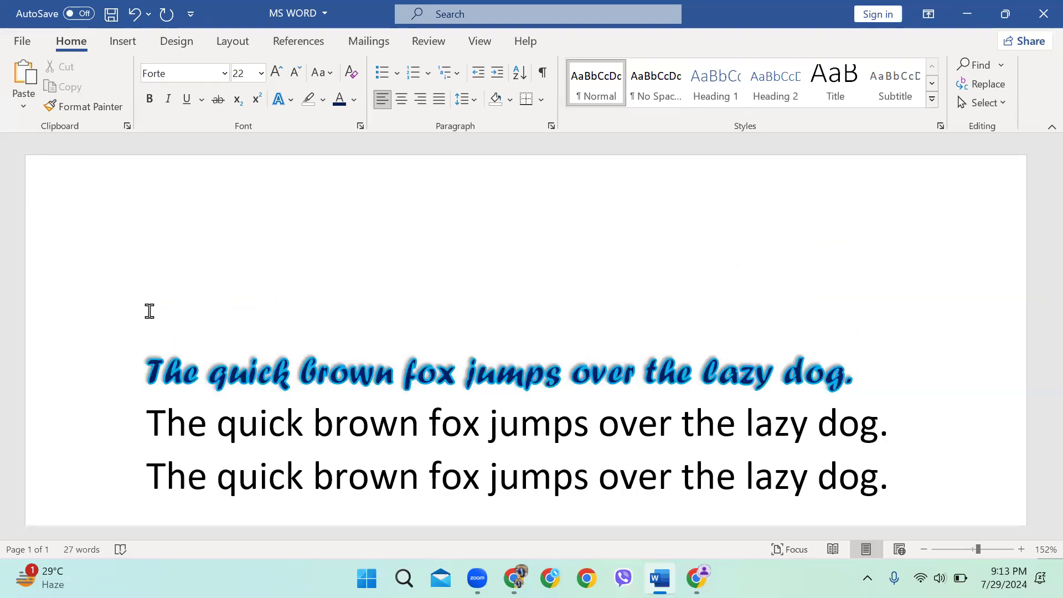
{"action": "type", "text": "MS WORD"}
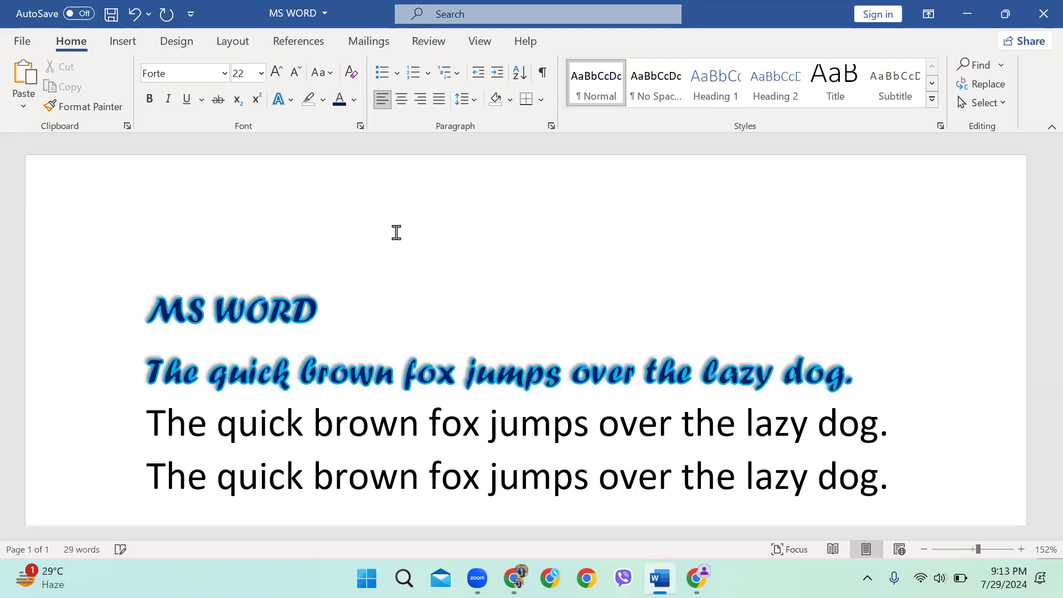
{"action": "left_click_drag", "start_coordinate": [339, 320], "coordinate": [114, 310]}
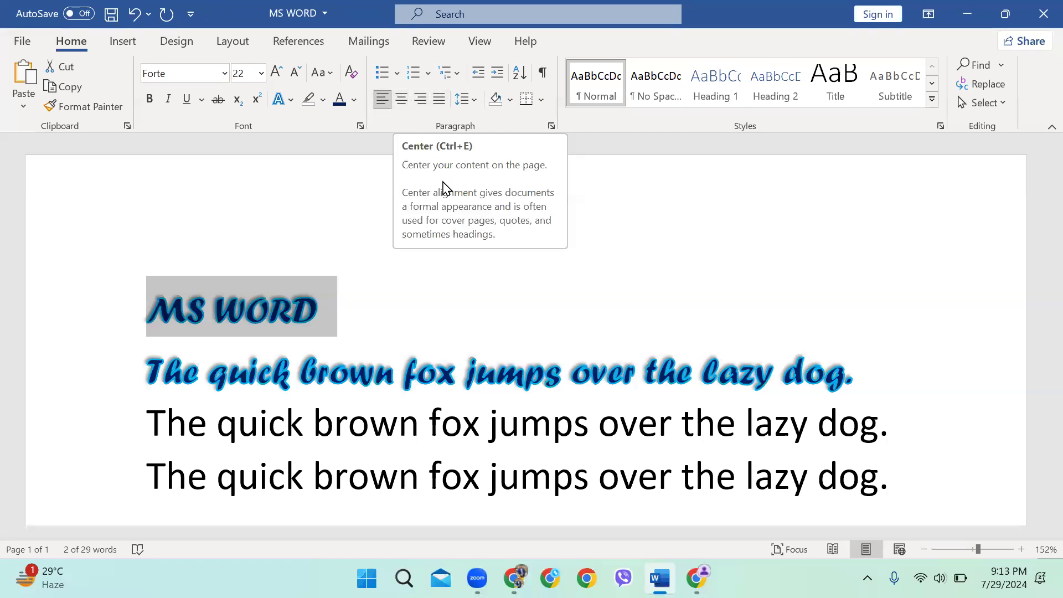
Center the MS WORD title, after trying right and left alignment
{"action": "left_click_drag", "start_coordinate": [363, 329], "coordinate": [105, 329]}
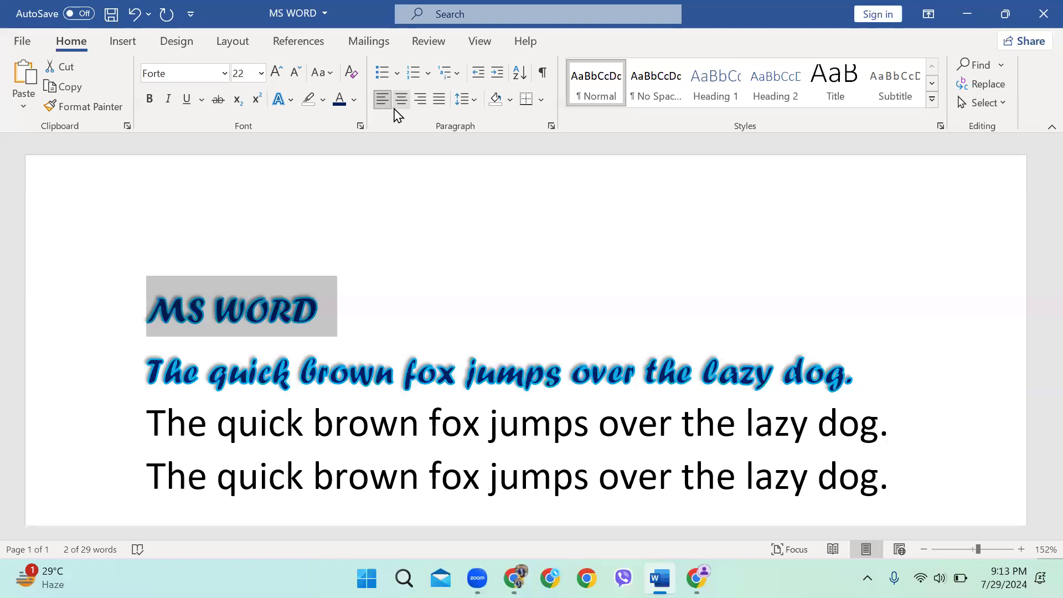
{"action": "left_click", "coordinate": [401, 99]}
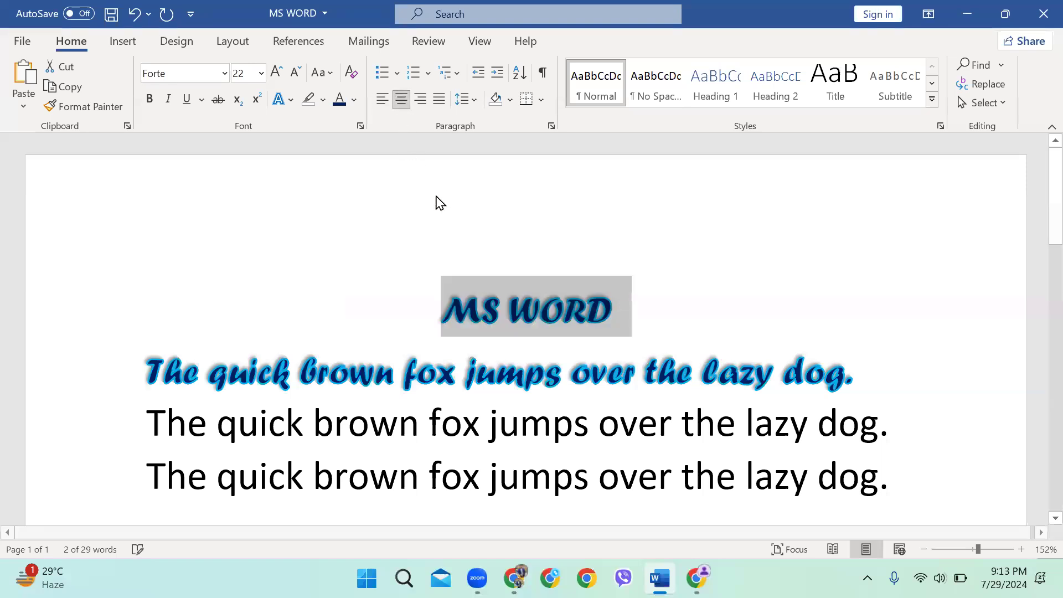
{"action": "left_click", "coordinate": [420, 100]}
{"action": "left_click", "coordinate": [382, 100]}
{"action": "left_click", "coordinate": [400, 101]}
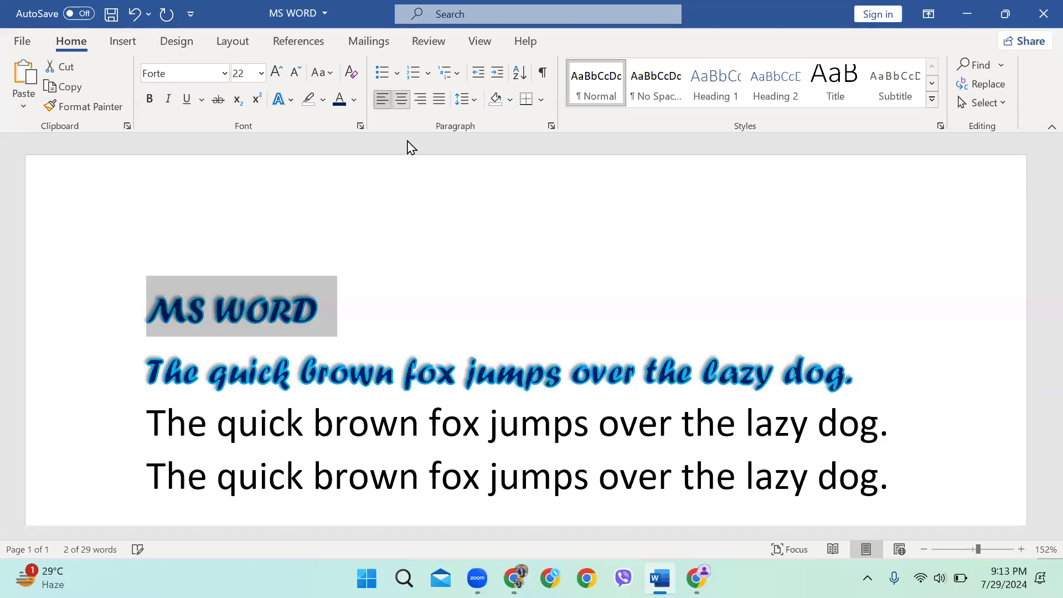
{"action": "left_click", "coordinate": [641, 319]}
{"action": "scroll", "coordinate": [608, 310], "scroll_direction": "down", "scroll_amount": 2}
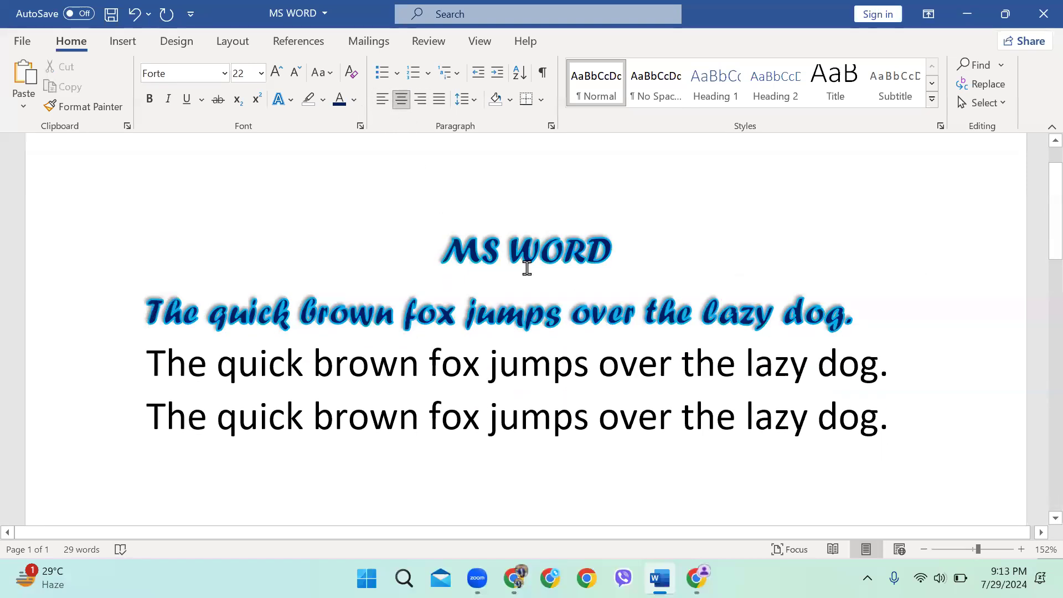
{"action": "scroll", "coordinate": [524, 268], "scroll_direction": "down", "scroll_amount": 2, "text": "ctrl"}
{"action": "scroll", "coordinate": [629, 260], "scroll_direction": "down", "scroll_amount": 1, "text": "ctrl"}
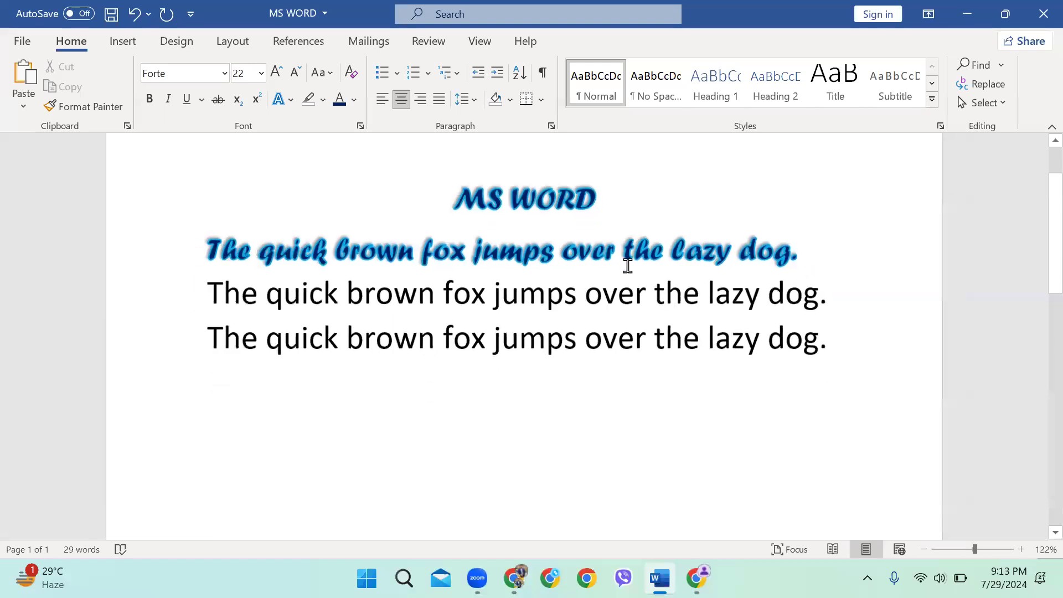
{"action": "left_click", "coordinate": [422, 460]}
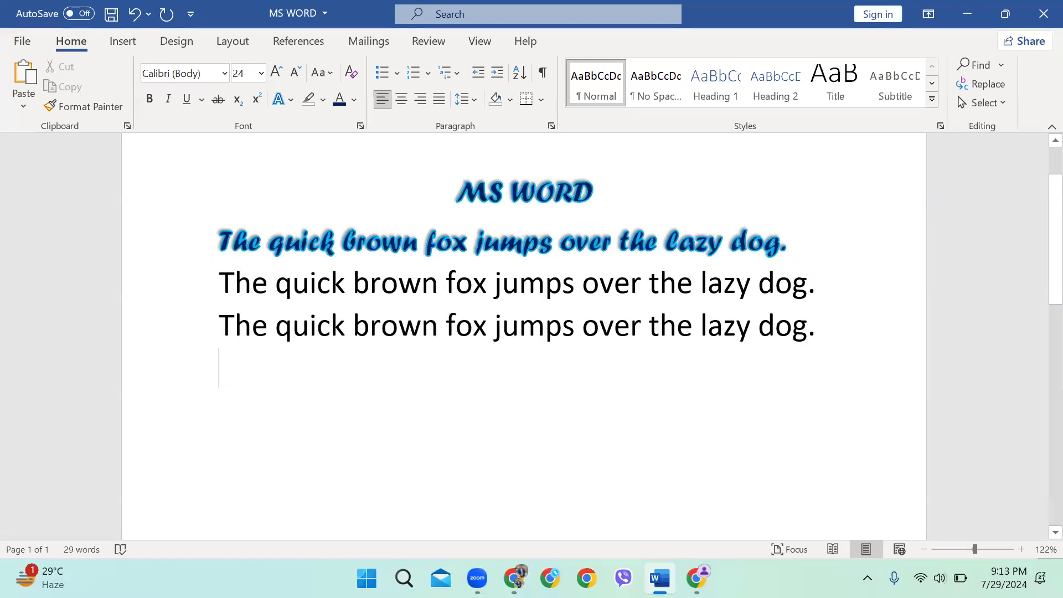
Type the 'Student's List:' heading and the first three student names, one per line
{"action": "type", "text": "Student's List:"}
{"action": "key", "text": "Return"}
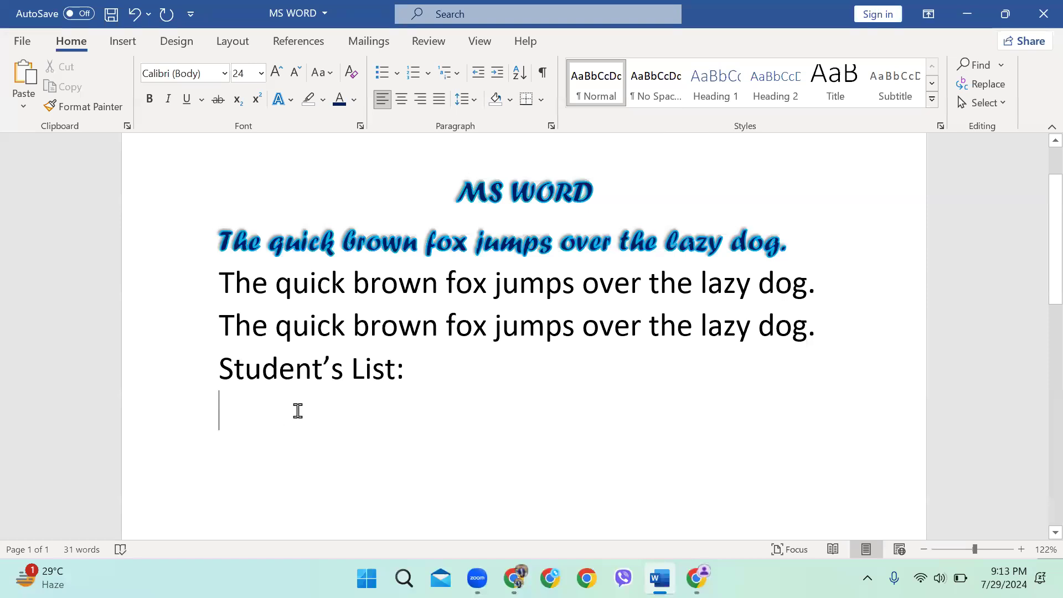
{"action": "type", "text": "Shamim"}
{"action": "key", "text": "Return"}
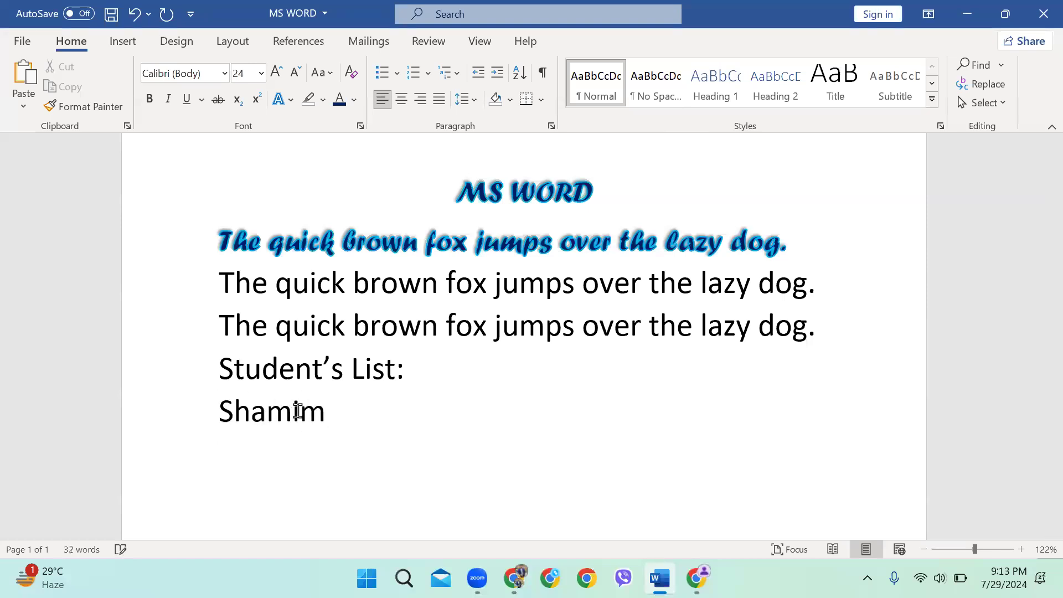
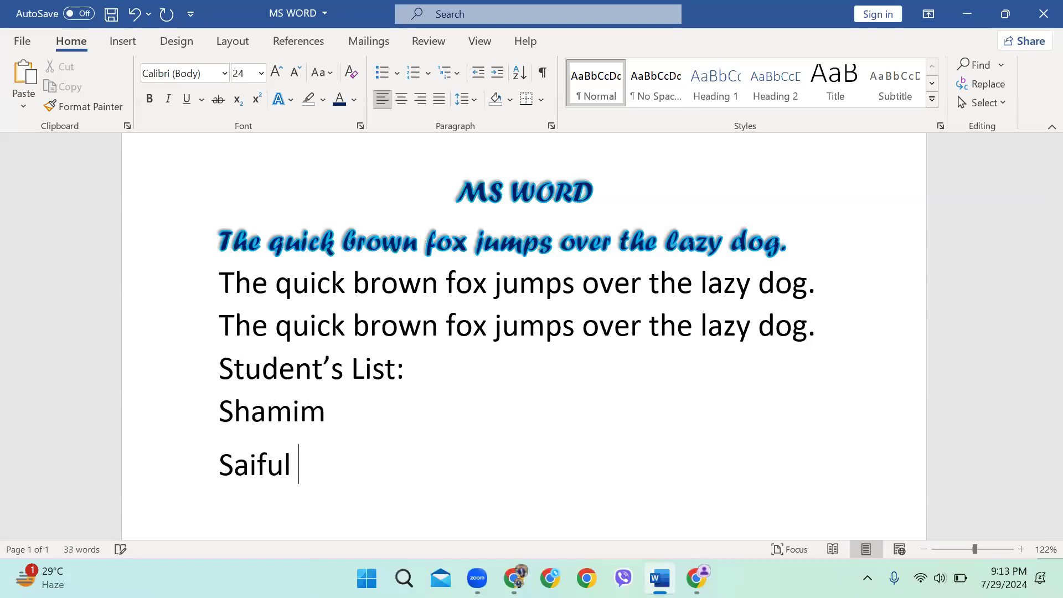
{"action": "key", "text": "Return"}
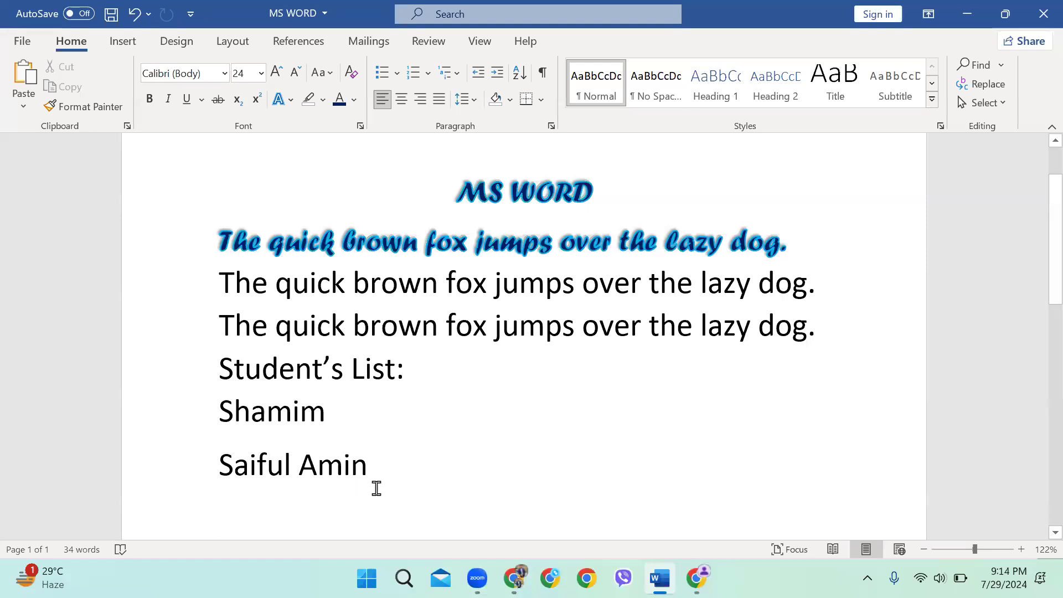
{"action": "type", "text": "Nayem"}
{"action": "key", "text": "Return"}
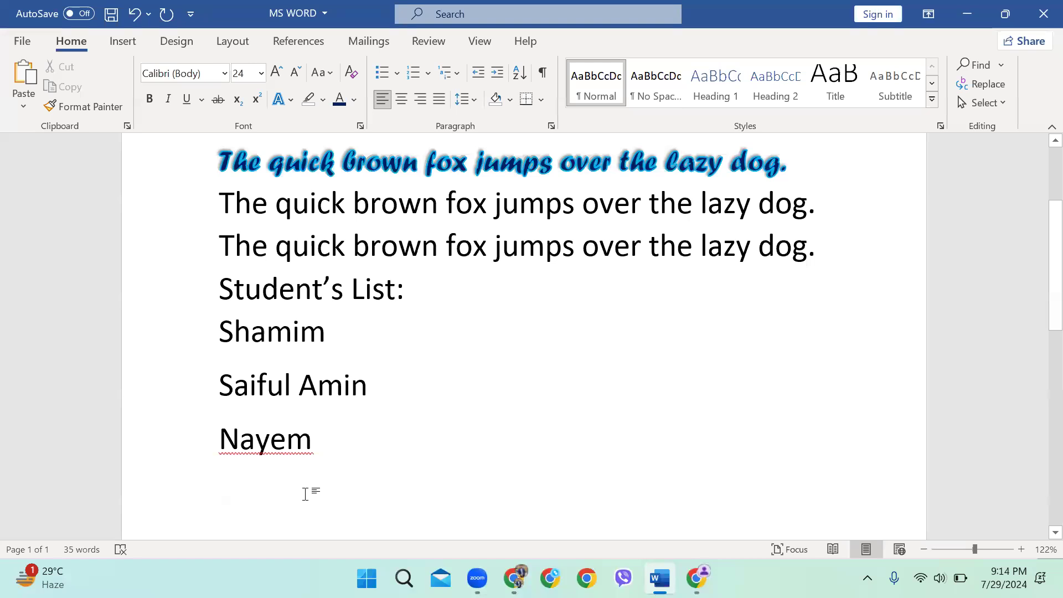
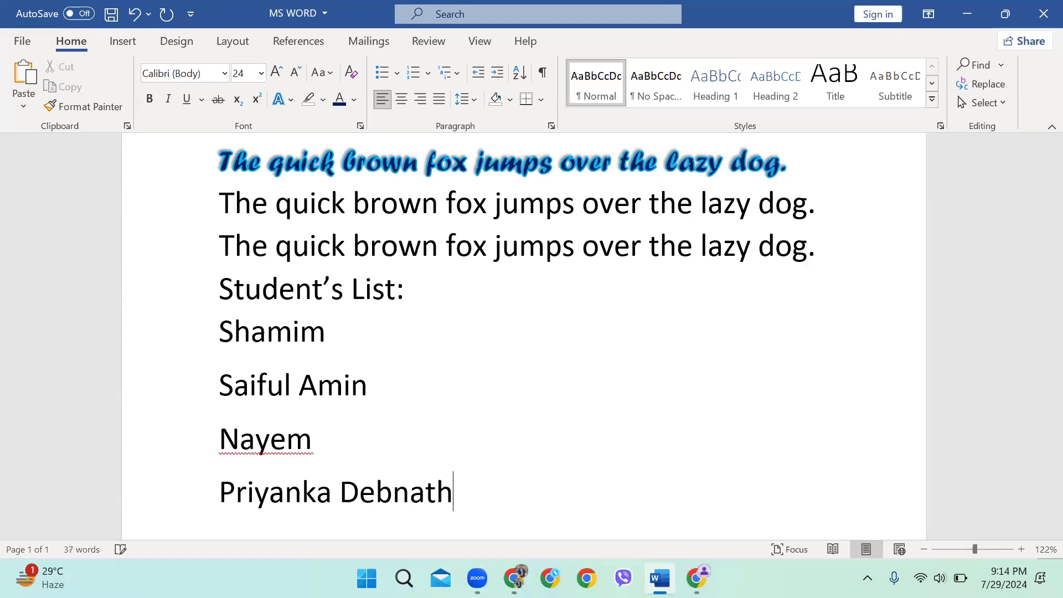
Add the fourth and fifth student names on their own lines, fixing a typo
{"action": "key", "text": "Return"}
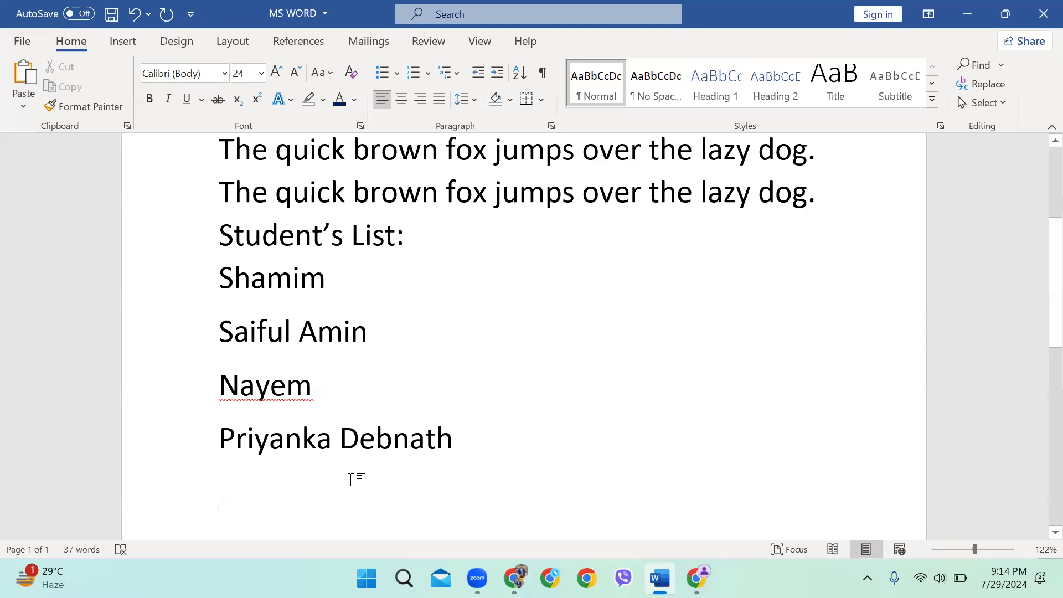
{"action": "type", "text": "Nafisa"}
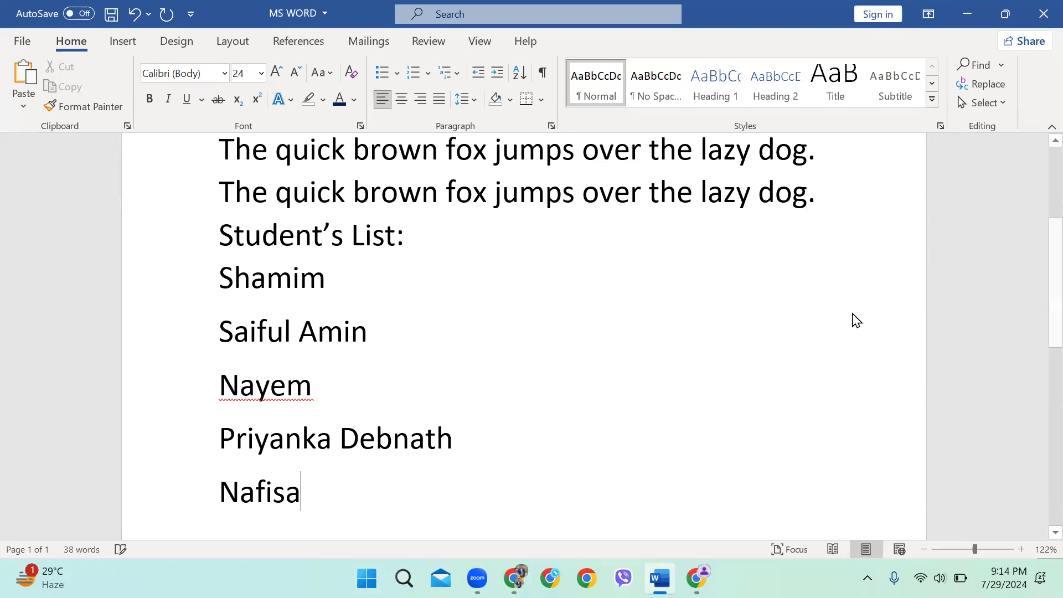
{"action": "scroll", "coordinate": [327, 429], "scroll_direction": "down", "scroll_amount": 1}
{"action": "scroll", "coordinate": [329, 432], "scroll_direction": "up", "scroll_amount": 1}
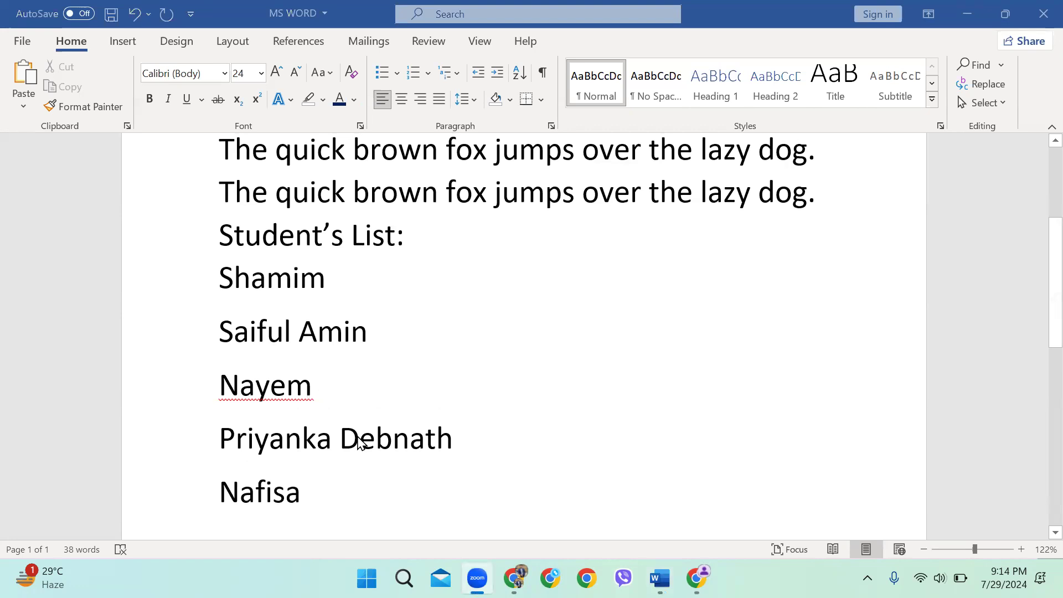
{"action": "scroll", "coordinate": [382, 251], "scroll_direction": "down", "scroll_amount": 1}
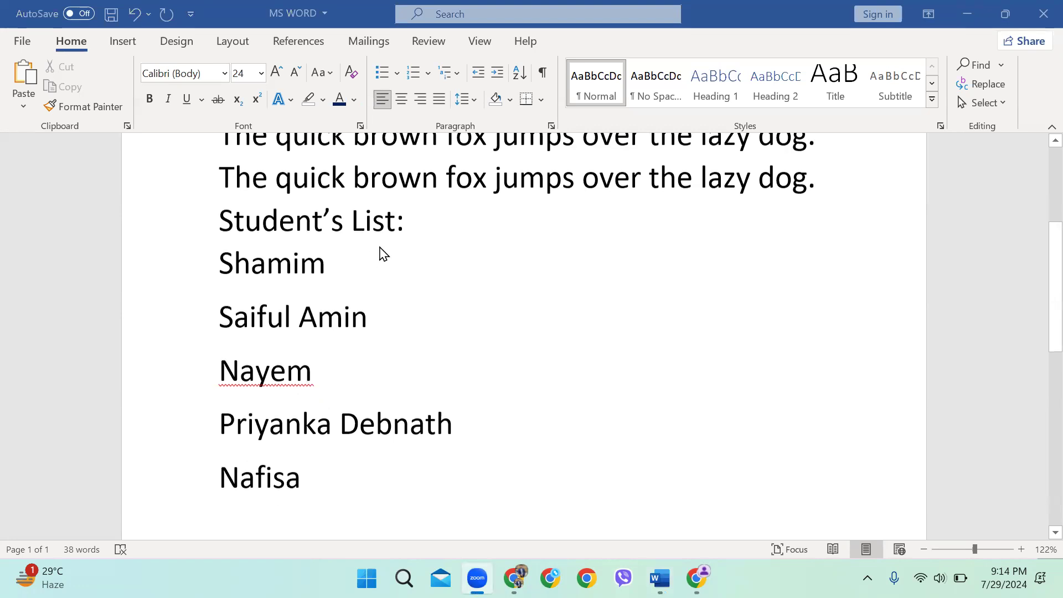
{"action": "scroll", "coordinate": [337, 235], "scroll_direction": "down", "scroll_amount": 1, "text": "ctrl"}
{"action": "scroll", "coordinate": [405, 267], "scroll_direction": "down", "scroll_amount": 1, "text": "ctrl"}
{"action": "scroll", "coordinate": [397, 282], "scroll_direction": "up", "scroll_amount": 2}
Select the five student names and view the Bullets and Numbering style galleries
{"action": "left_click_drag", "start_coordinate": [339, 487], "coordinate": [231, 304]}
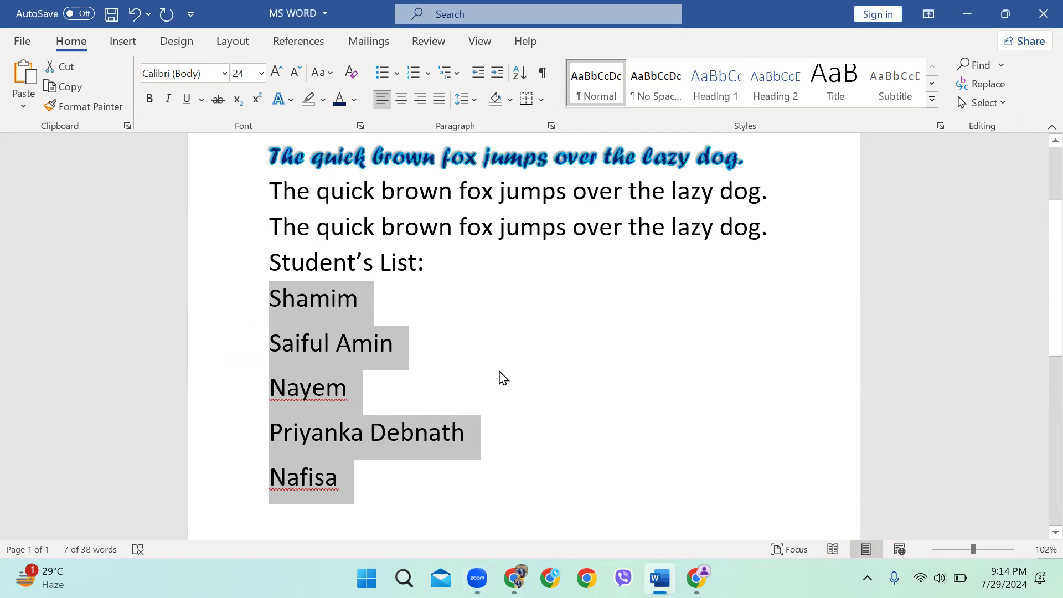
{"action": "scroll", "coordinate": [413, 213], "scroll_direction": "down", "scroll_amount": 1}
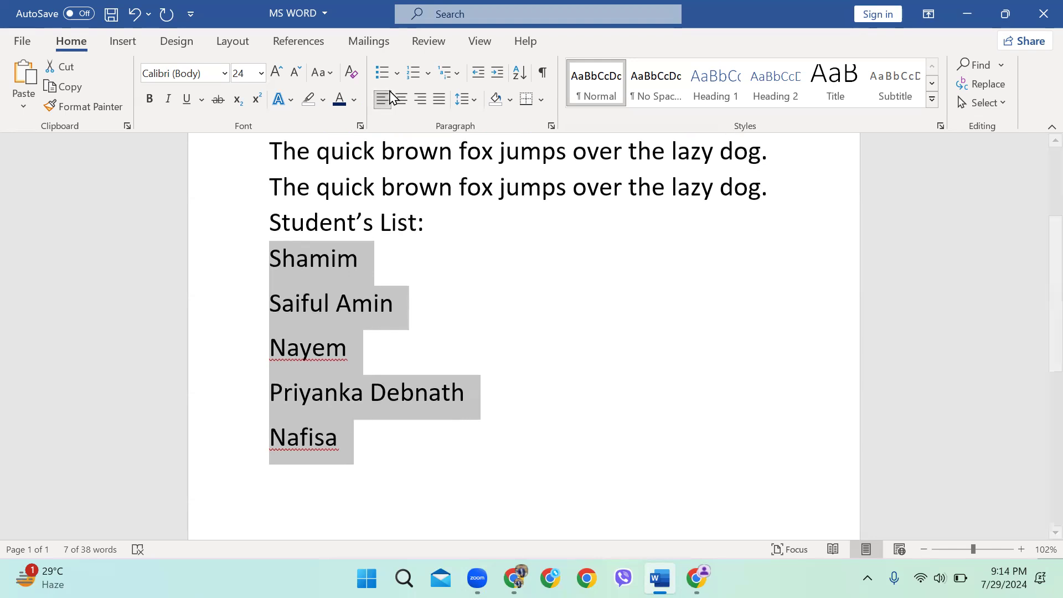
{"action": "left_click", "coordinate": [396, 73]}
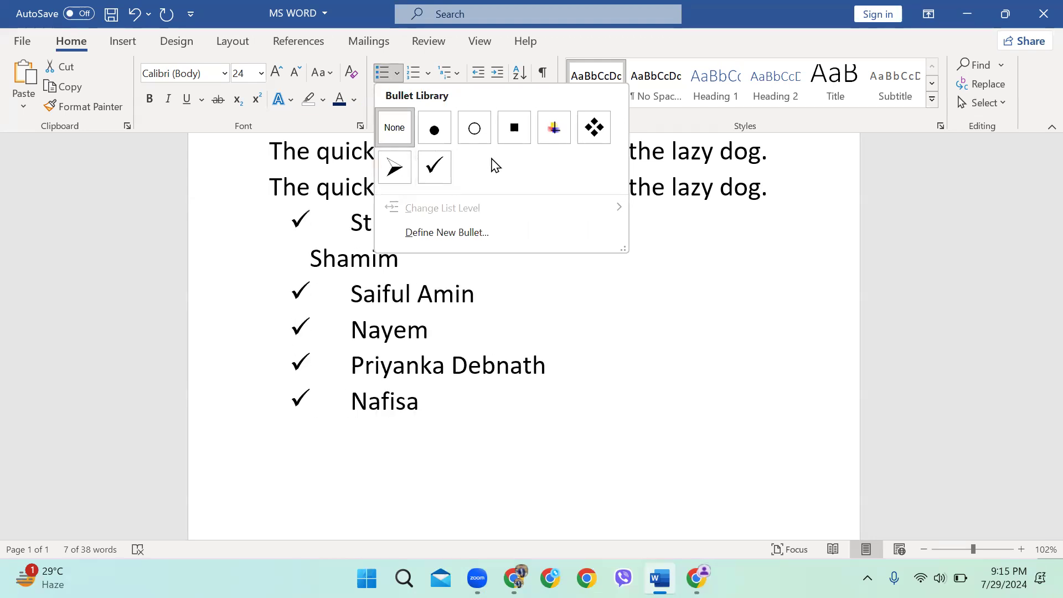
{"action": "left_click", "coordinate": [428, 73]}
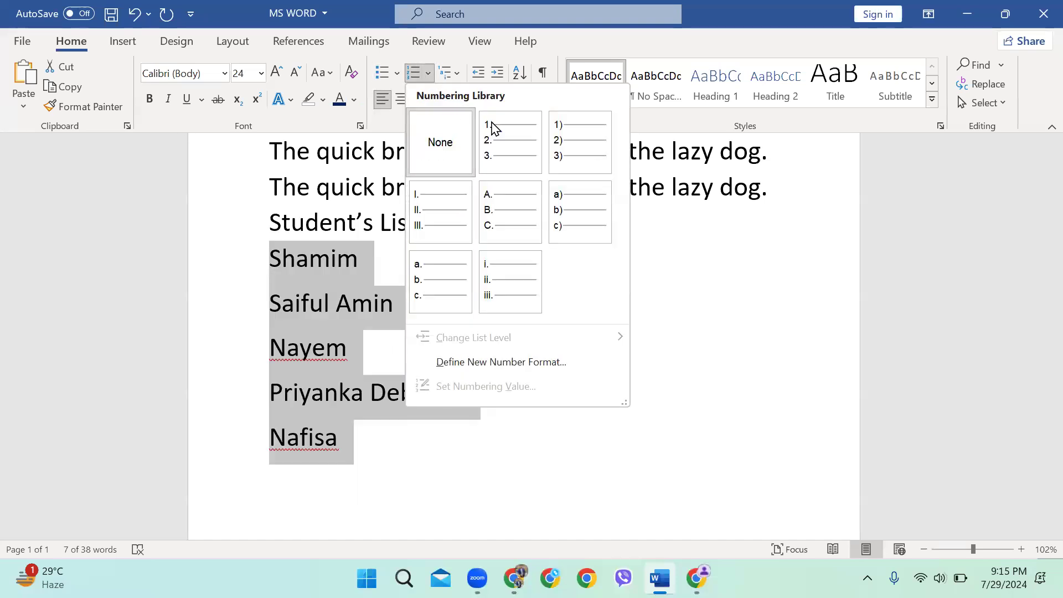
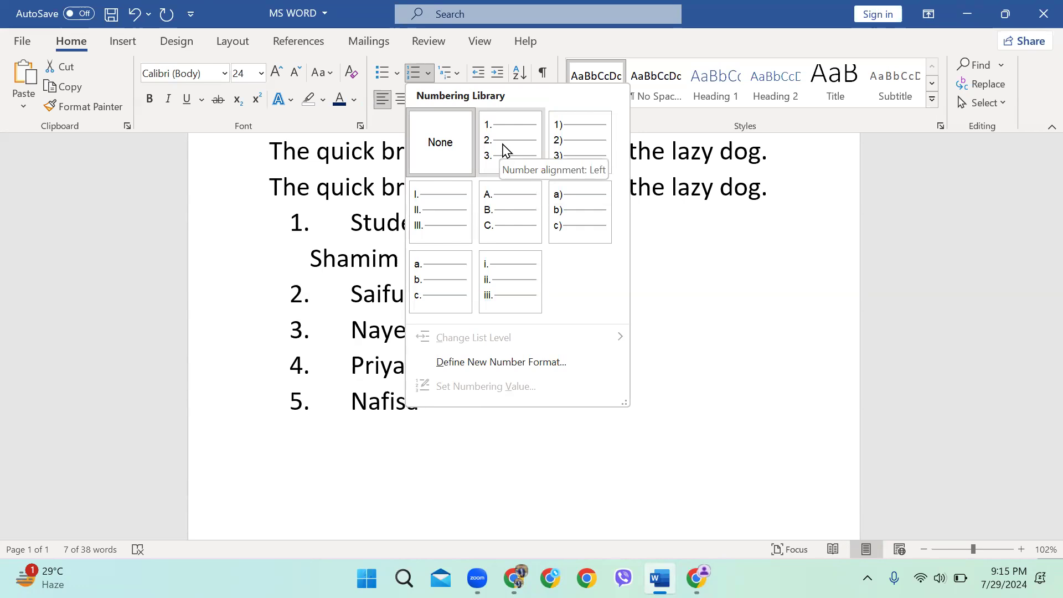
Apply '1. 2. 3.' numbering to the five student names, joining the first name into item 1
{"action": "left_click", "coordinate": [766, 312]}
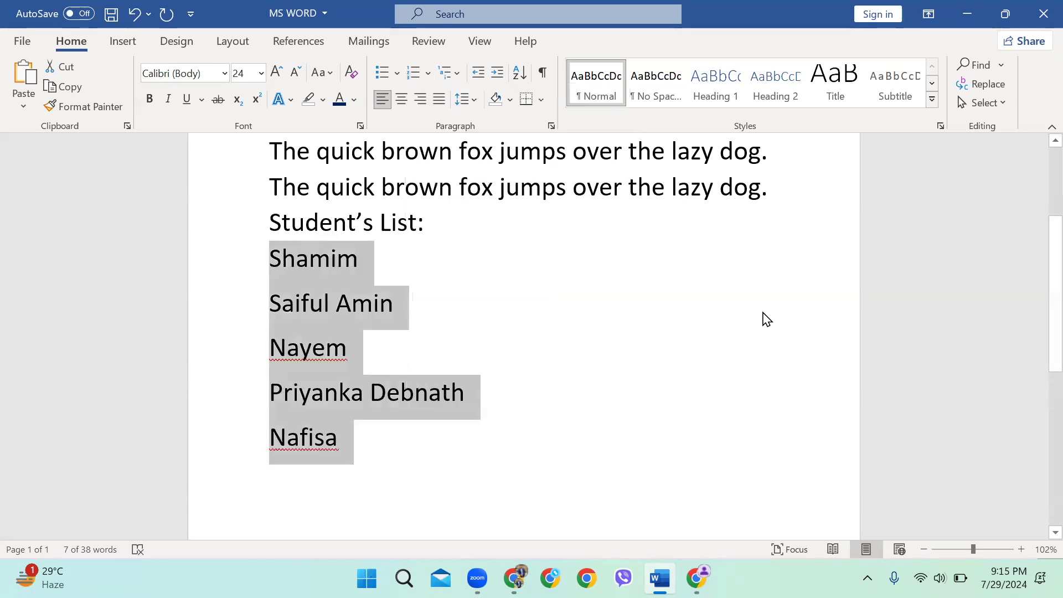
{"action": "left_click", "coordinate": [733, 308]}
{"action": "left_click", "coordinate": [447, 224]}
{"action": "key", "text": "Return"}
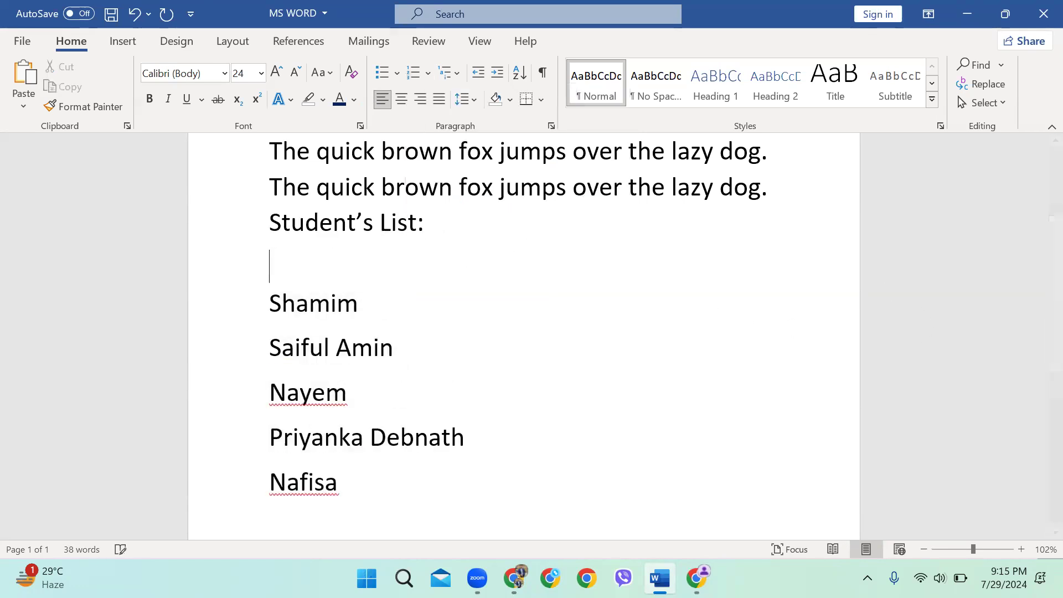
{"action": "left_click_drag", "start_coordinate": [194, 299], "coordinate": [194, 482]}
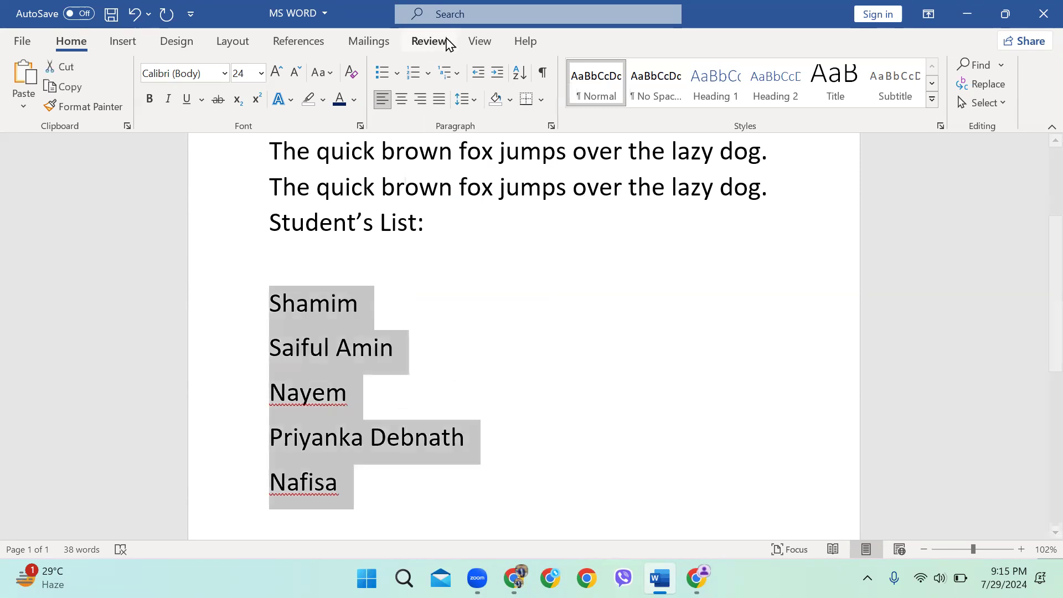
{"action": "left_click", "coordinate": [428, 73]}
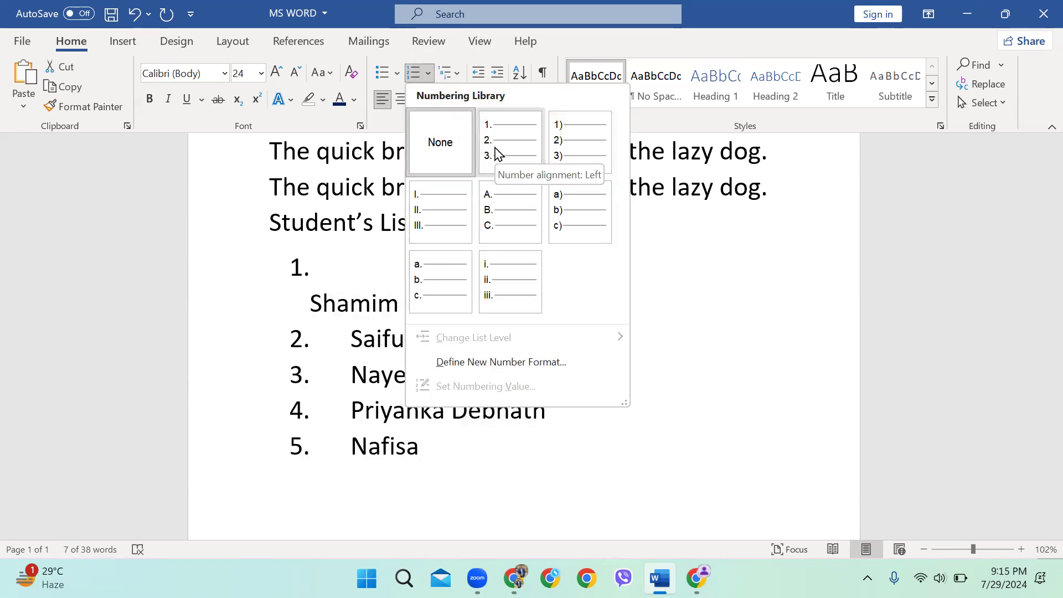
{"action": "left_click", "coordinate": [496, 153]}
{"action": "left_click", "coordinate": [350, 303]}
{"action": "left_click", "coordinate": [311, 304]}
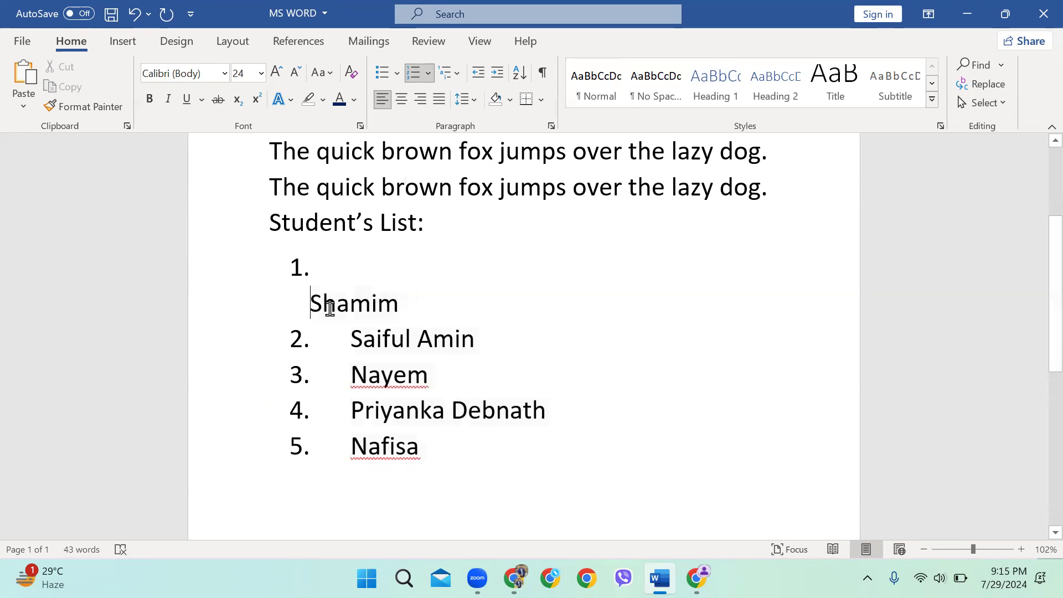
{"action": "key", "text": "BackSpace"}
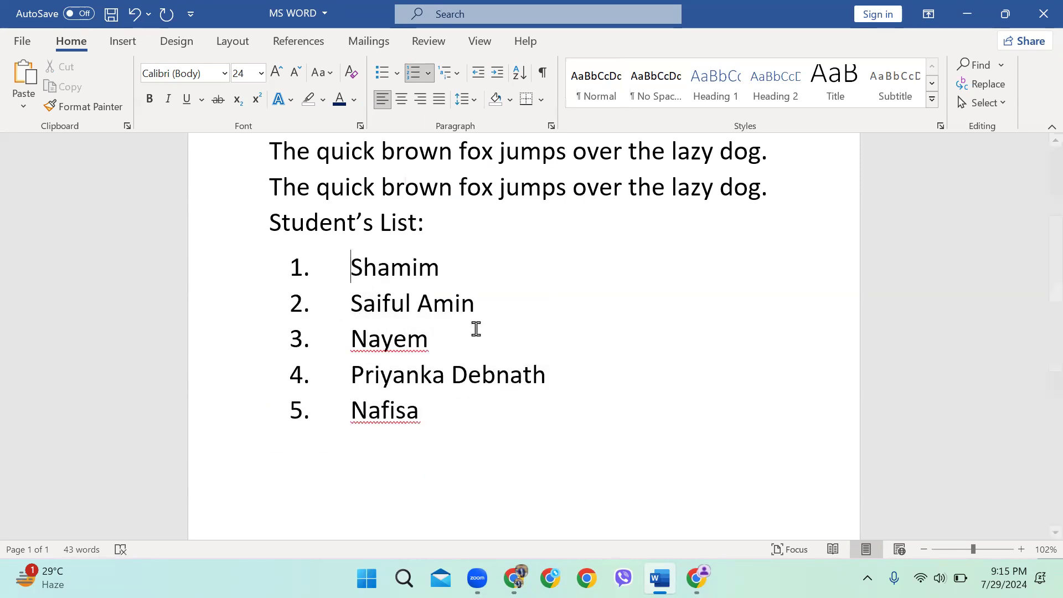
Add a blank line after the numbered list, then place the cursor in the MS WORD title
{"action": "left_click", "coordinate": [556, 492]}
{"action": "key", "text": "Return"}
{"action": "key", "text": "Return"}
{"action": "scroll", "coordinate": [503, 333], "scroll_direction": "down", "scroll_amount": 1, "text": "ctrl"}
{"action": "scroll", "coordinate": [490, 335], "scroll_direction": "up", "scroll_amount": 3}
{"action": "scroll", "coordinate": [475, 317], "scroll_direction": "down", "scroll_amount": 1}
{"action": "scroll", "coordinate": [493, 323], "scroll_direction": "up", "scroll_amount": 2}
{"action": "scroll", "coordinate": [467, 311], "scroll_direction": "down", "scroll_amount": 2, "text": "ctrl"}
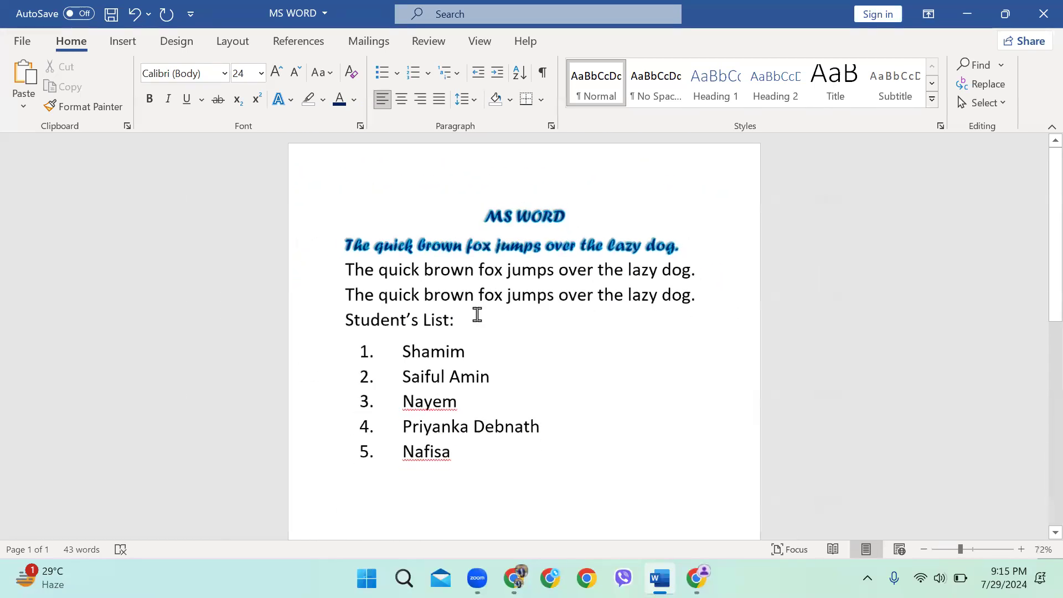
{"action": "left_click", "coordinate": [477, 197]}
{"action": "triple_click", "coordinate": [305, 165]}
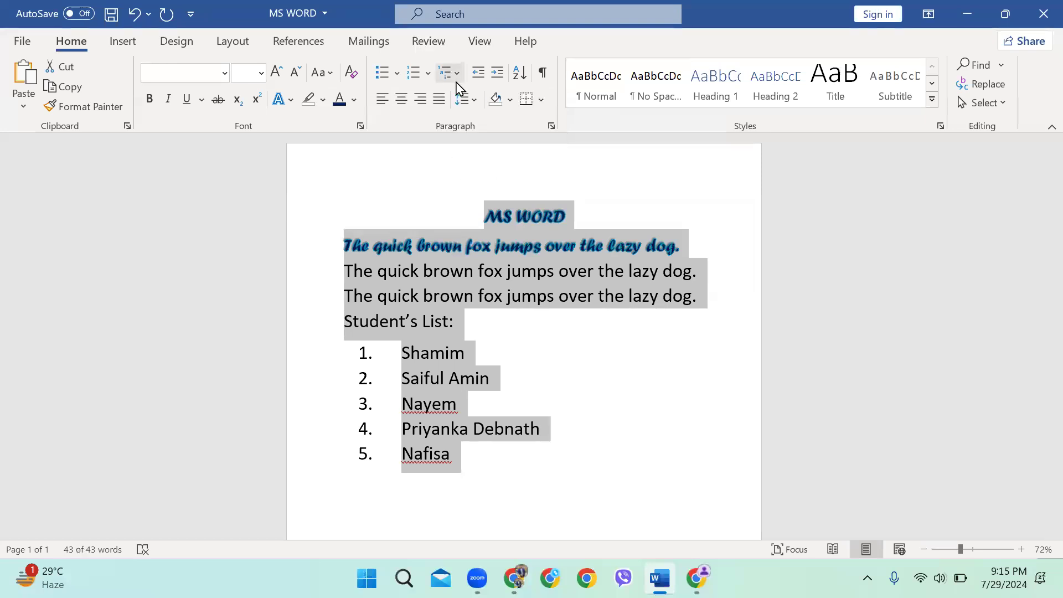
{"action": "left_click", "coordinate": [468, 102]}
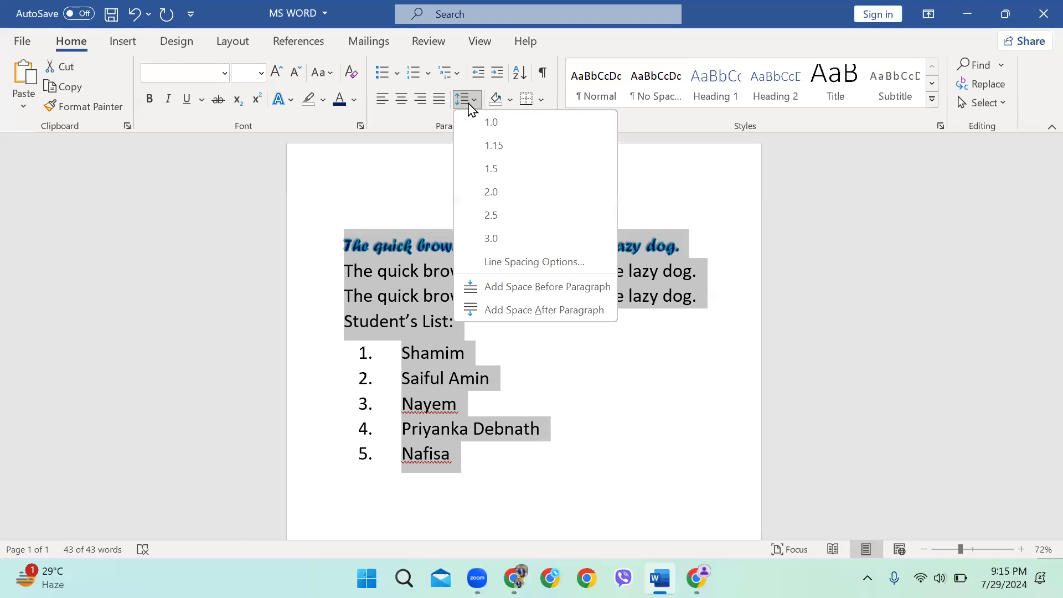
{"action": "left_click", "coordinate": [515, 239]}
{"action": "scroll", "coordinate": [620, 250], "scroll_direction": "down", "scroll_amount": 3}
{"action": "scroll", "coordinate": [640, 248], "scroll_direction": "down", "scroll_amount": 5}
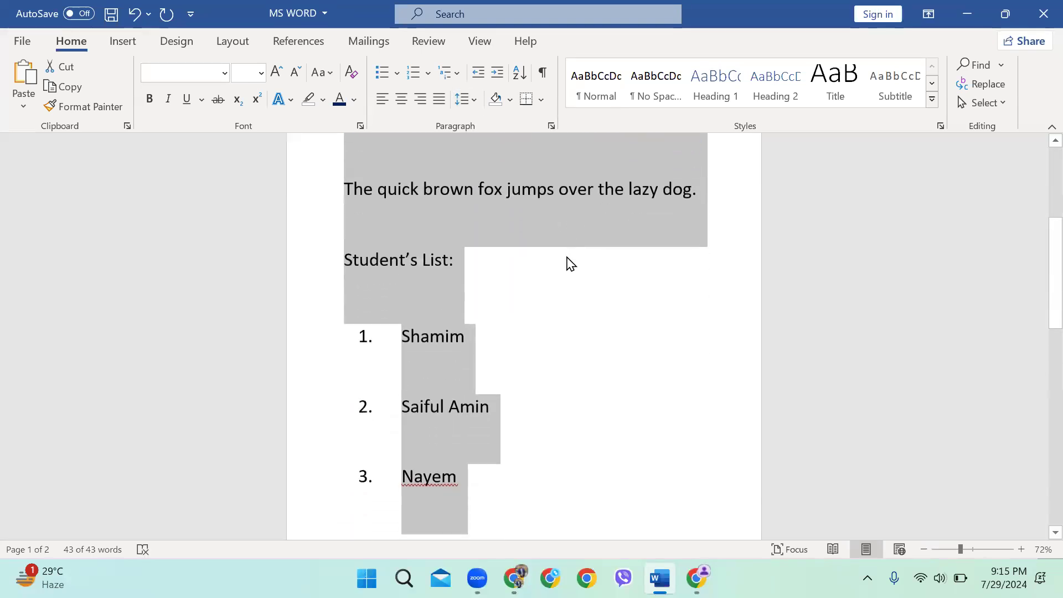
{"action": "scroll", "coordinate": [584, 297], "scroll_direction": "up", "scroll_amount": 3}
{"action": "scroll", "coordinate": [523, 234], "scroll_direction": "up", "scroll_amount": 2}
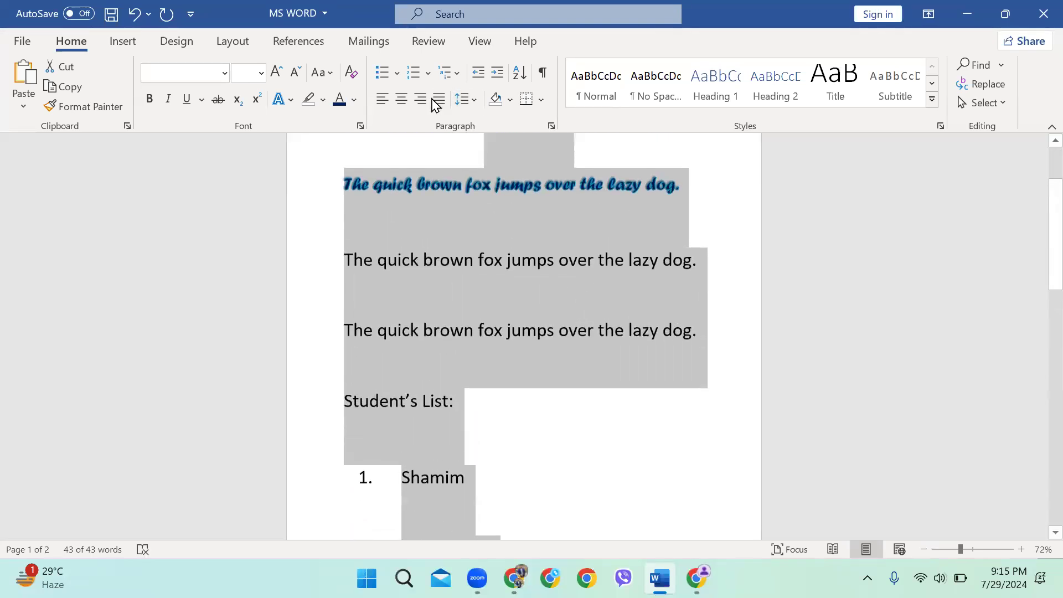
{"action": "left_click", "coordinate": [467, 100]}
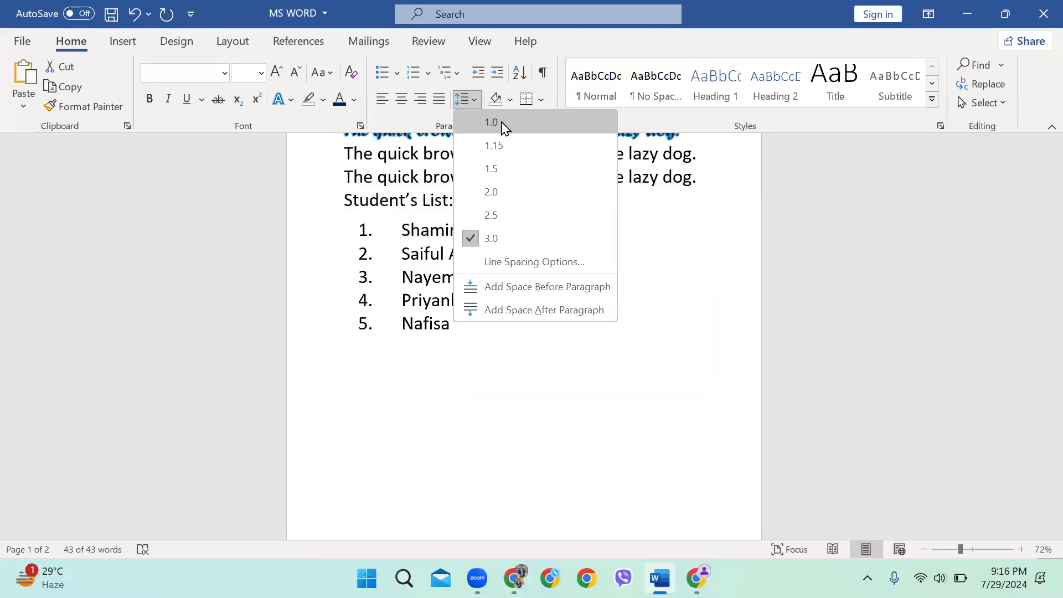
{"action": "left_click", "coordinate": [491, 122]}
{"action": "scroll", "coordinate": [522, 266], "scroll_direction": "up", "scroll_amount": 2}
{"action": "left_click", "coordinate": [568, 472]}
{"action": "scroll", "coordinate": [509, 344], "scroll_direction": "up", "scroll_amount": 1}
{"action": "scroll", "coordinate": [510, 343], "scroll_direction": "up", "scroll_amount": 1, "text": "ctrl"}
{"action": "scroll", "coordinate": [515, 325], "scroll_direction": "up", "scroll_amount": 1}
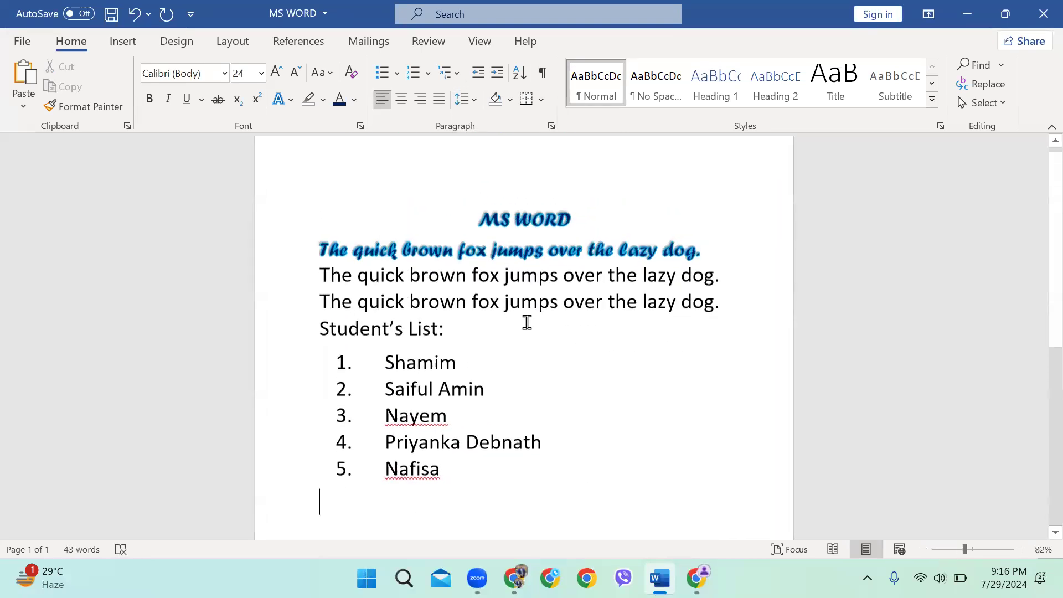
{"action": "scroll", "coordinate": [551, 272], "scroll_direction": "up", "scroll_amount": 2, "text": "ctrl"}
{"action": "scroll", "coordinate": [616, 261], "scroll_direction": "up", "scroll_amount": 1}
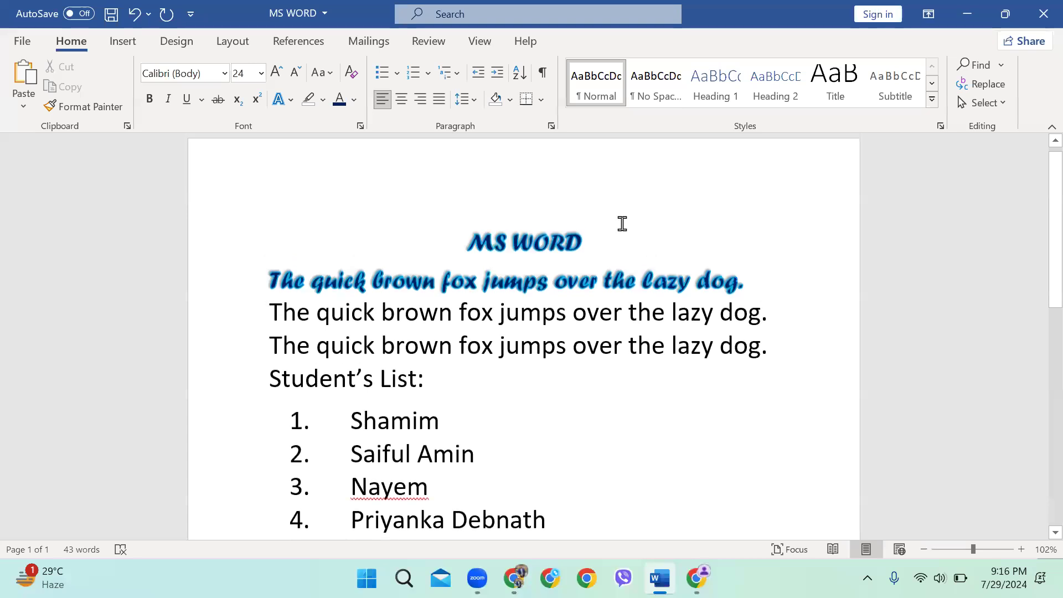
{"action": "scroll", "coordinate": [622, 224], "scroll_direction": "down", "scroll_amount": 5, "text": "ctrl"}
{"action": "scroll", "coordinate": [576, 259], "scroll_direction": "up", "scroll_amount": 4, "text": "ctrl"}
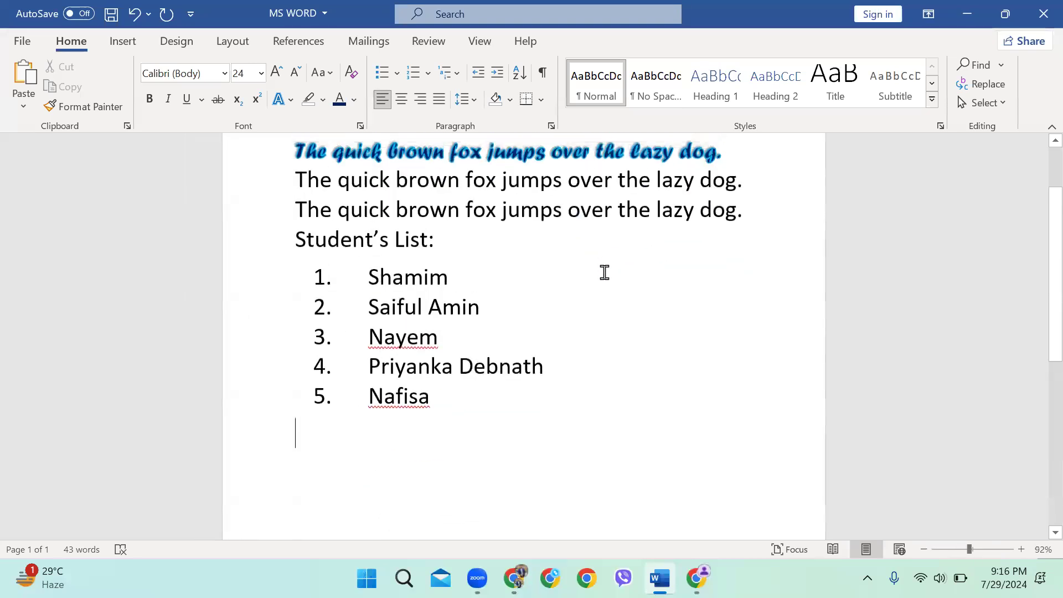
{"action": "scroll", "coordinate": [604, 272], "scroll_direction": "up", "scroll_amount": 2}
{"action": "left_click_drag", "start_coordinate": [748, 334], "coordinate": [295, 274]}
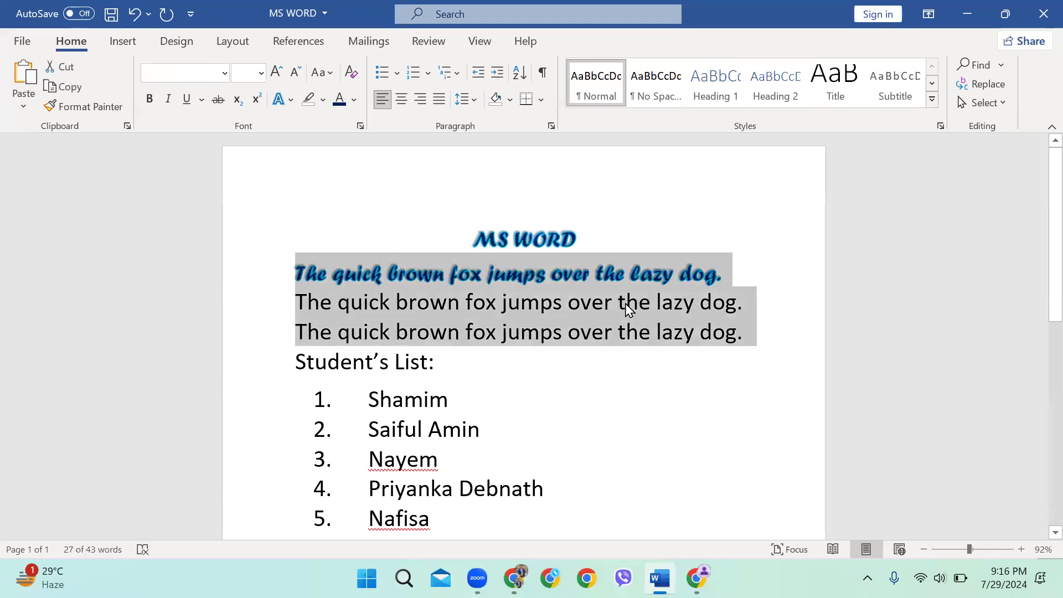
{"action": "left_click", "coordinate": [510, 101]}
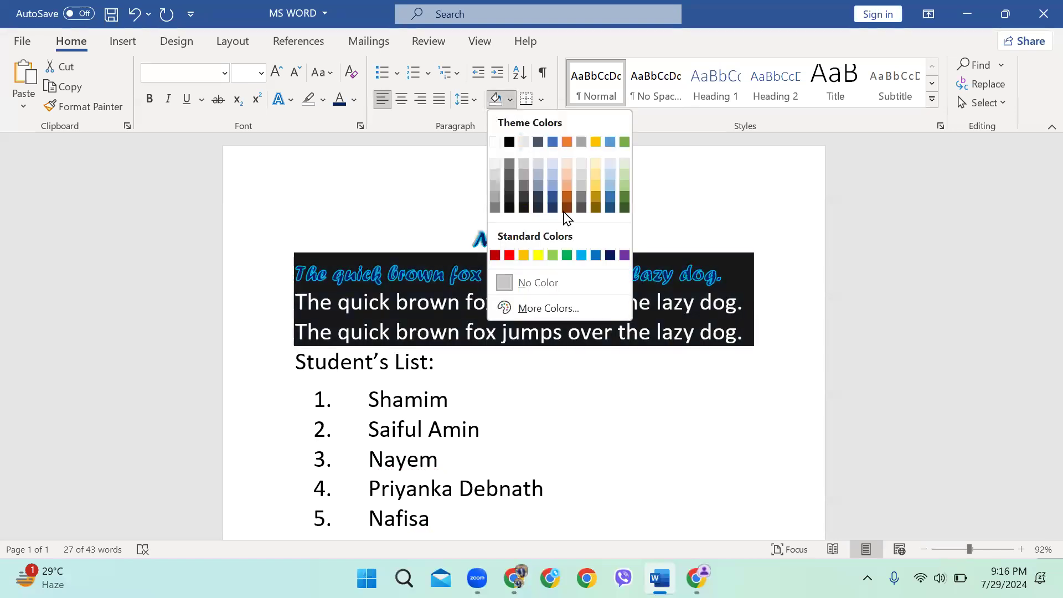
{"action": "left_click", "coordinate": [609, 256]}
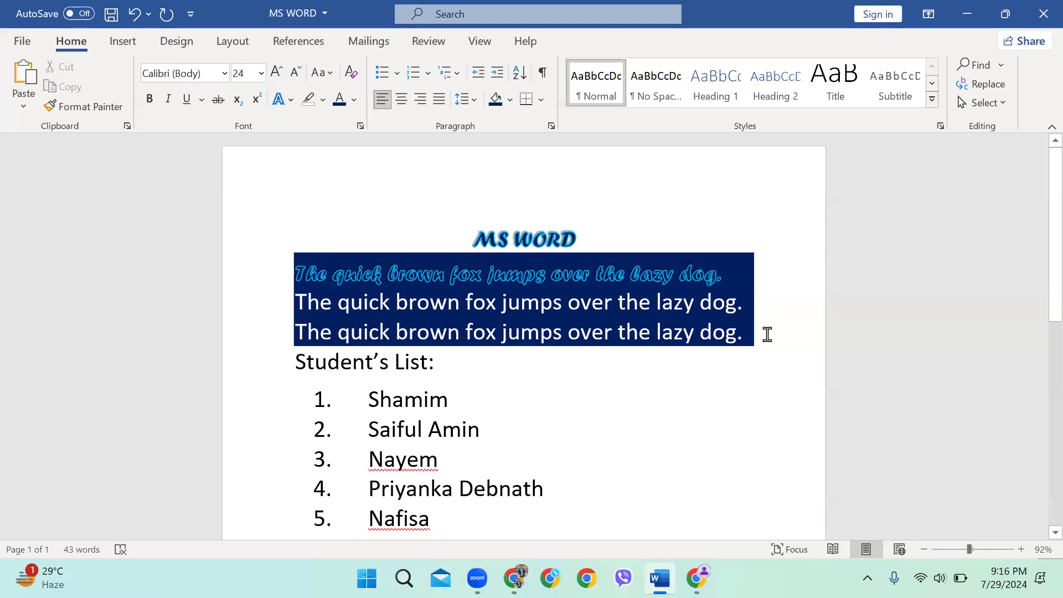
{"action": "scroll", "coordinate": [670, 338], "scroll_direction": "down", "scroll_amount": 2}
{"action": "scroll", "coordinate": [671, 338], "scroll_direction": "up", "scroll_amount": 2}
{"action": "mouse_move", "coordinate": [756, 327]}
{"action": "left_mouse_down"}
{"action": "mouse_move", "coordinate": [182, 249]}
{"action": "mouse_move", "coordinate": [211, 268]}
{"action": "left_mouse_up"}
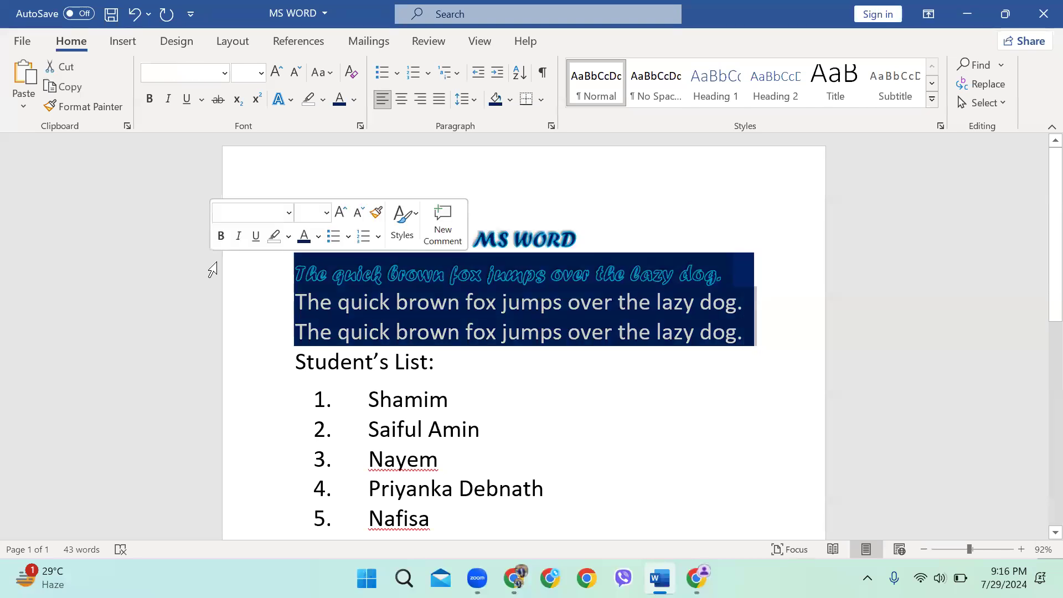
{"action": "left_click", "coordinate": [510, 100]}
{"action": "left_click", "coordinate": [544, 287]}
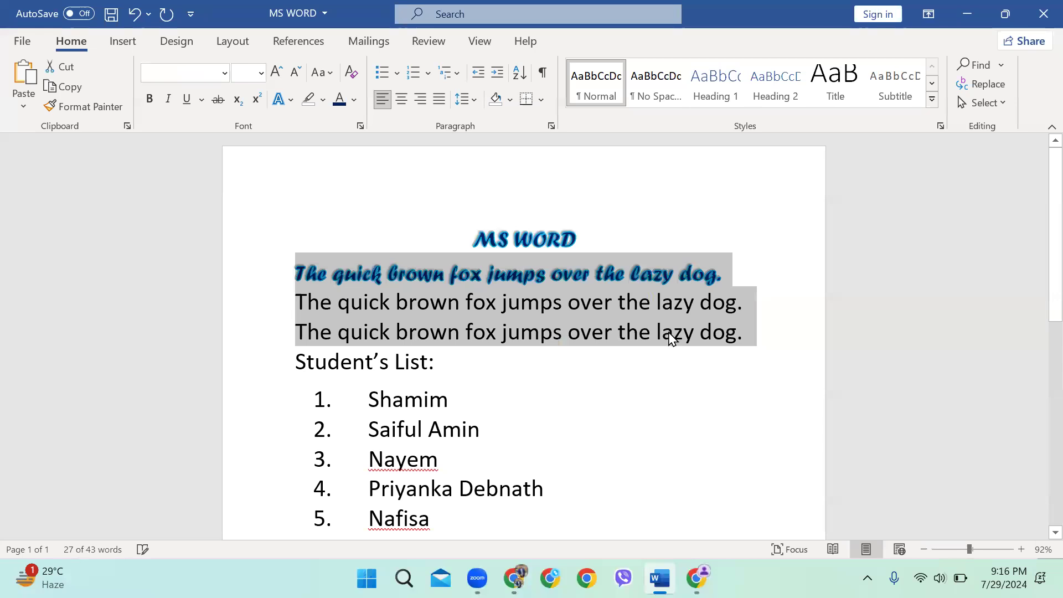
{"action": "left_click", "coordinate": [731, 339]}
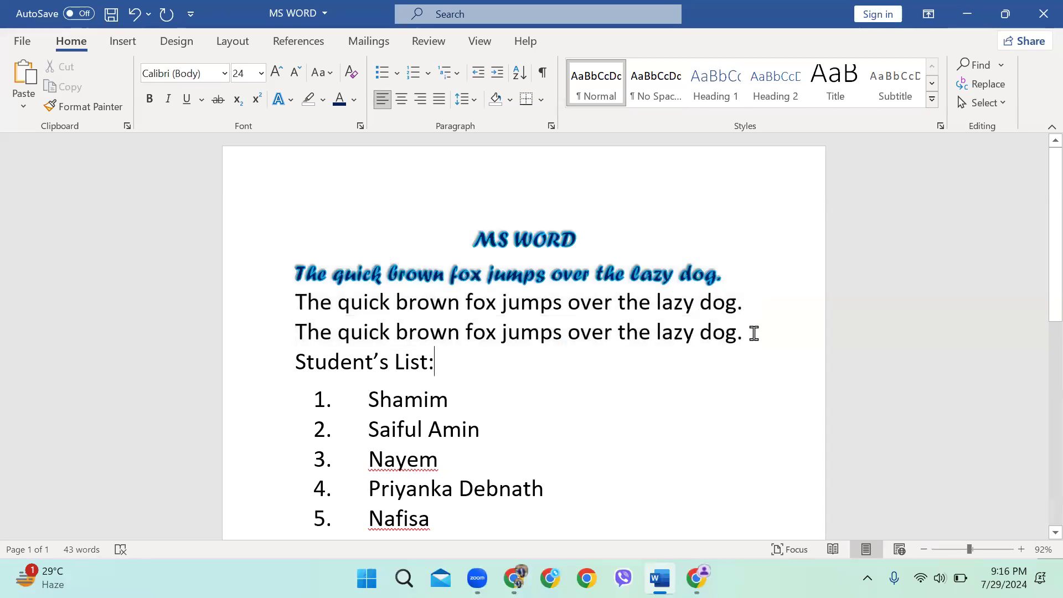
{"action": "left_click_drag", "start_coordinate": [754, 336], "coordinate": [463, 227]}
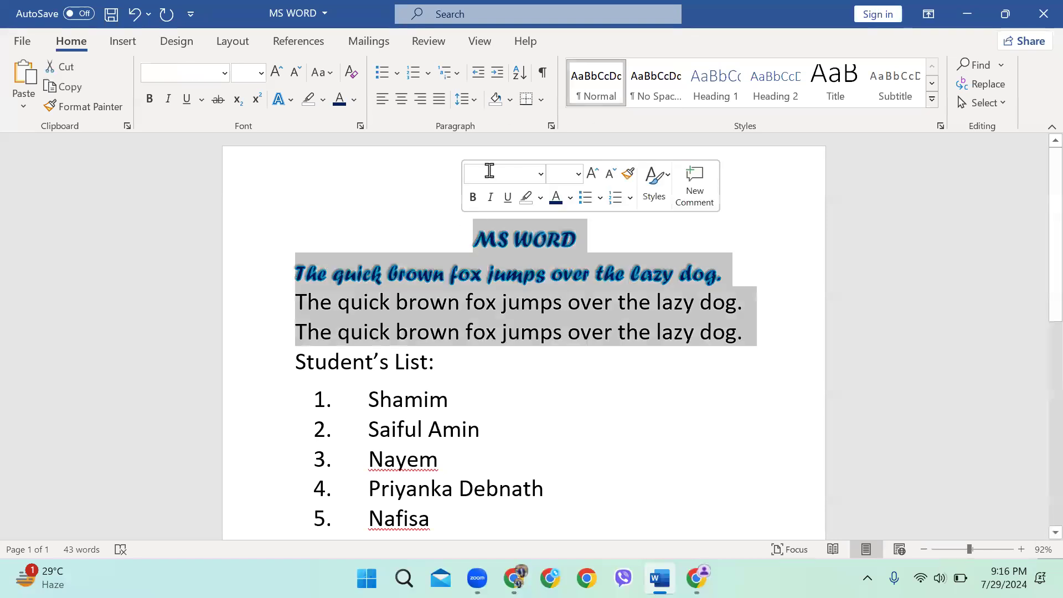
{"action": "left_click", "coordinate": [538, 100]}
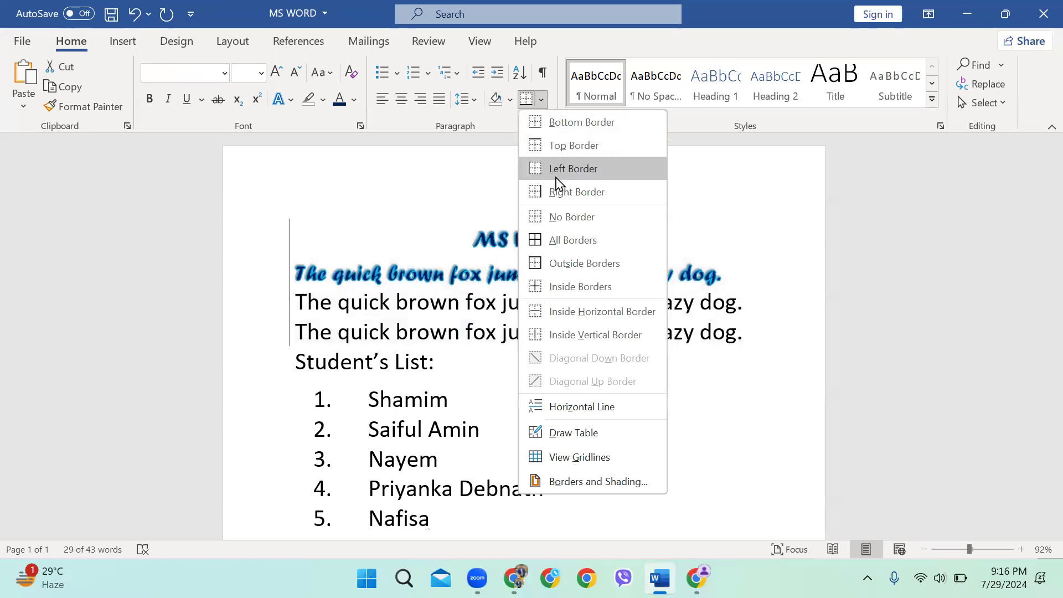
{"action": "left_click", "coordinate": [552, 240]}
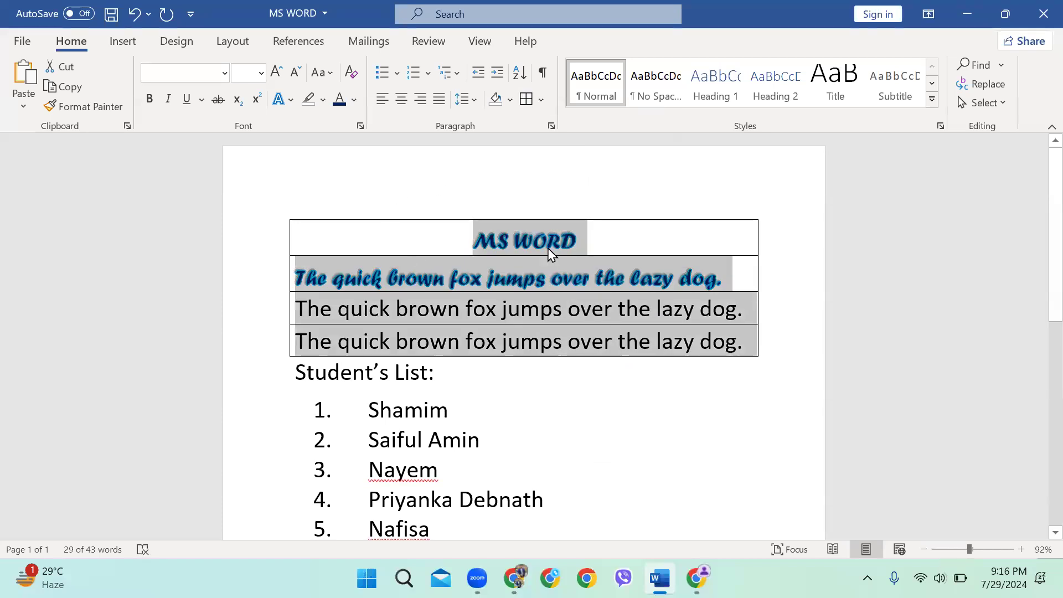
{"action": "left_click", "coordinate": [706, 285]}
{"action": "left_click_drag", "start_coordinate": [759, 344], "coordinate": [460, 221]}
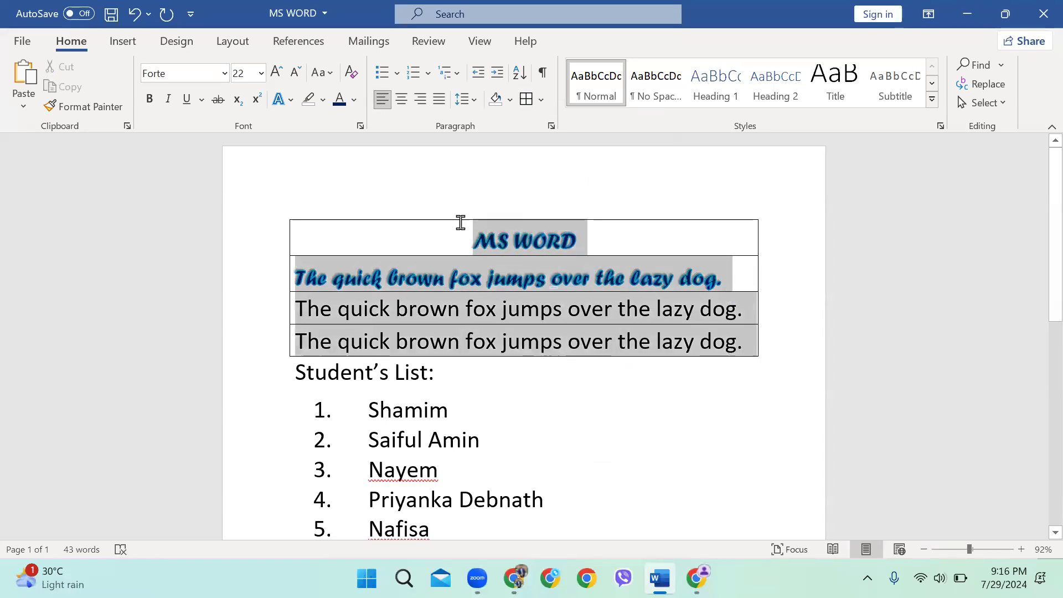
{"action": "left_click", "coordinate": [541, 99]}
{"action": "left_click", "coordinate": [545, 217]}
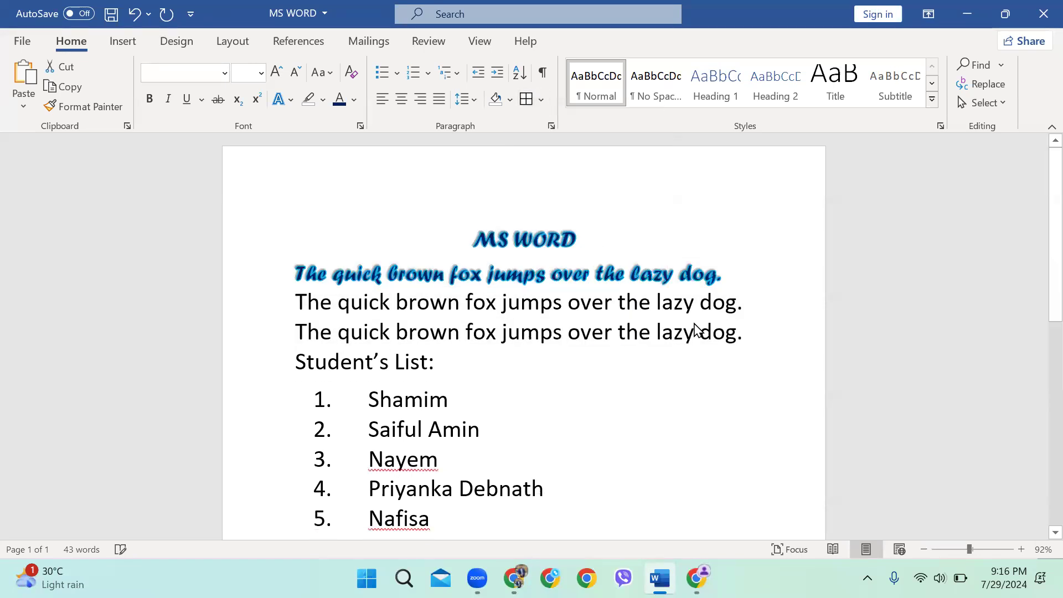
{"action": "left_click", "coordinate": [755, 364]}
{"action": "scroll", "coordinate": [892, 204], "scroll_direction": "down", "scroll_amount": 1}
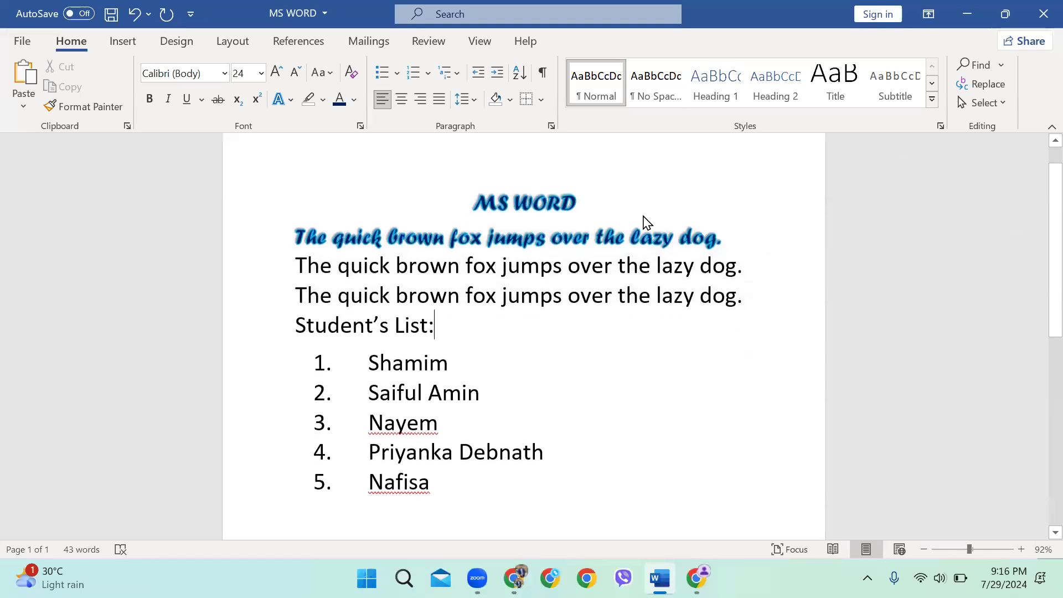
{"action": "scroll", "coordinate": [647, 222], "scroll_direction": "up", "scroll_amount": 1}
Search the document for 'Sham' and open Find and Replace with Shamim as the find text
{"action": "left_click", "coordinate": [977, 68]}
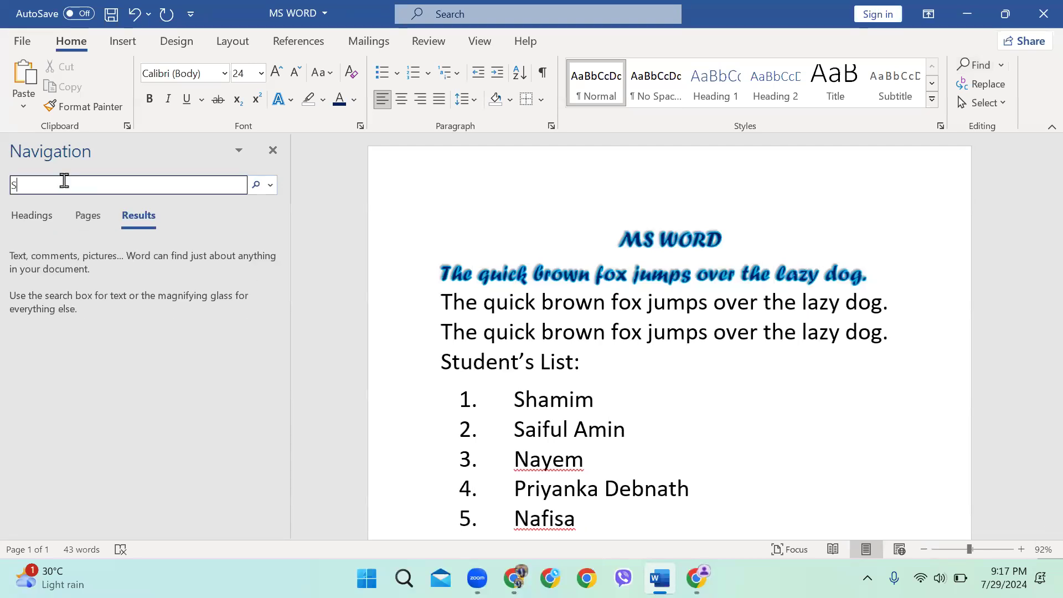
{"action": "type", "text": "Shamim"}
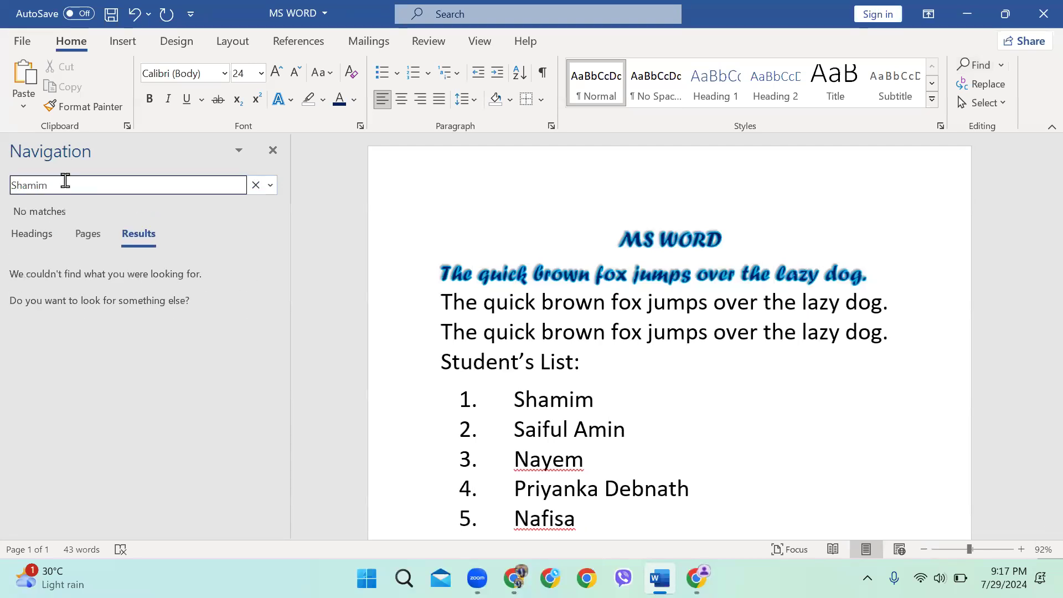
{"action": "left_click_drag", "start_coordinate": [50, 187], "coordinate": [5, 185]}
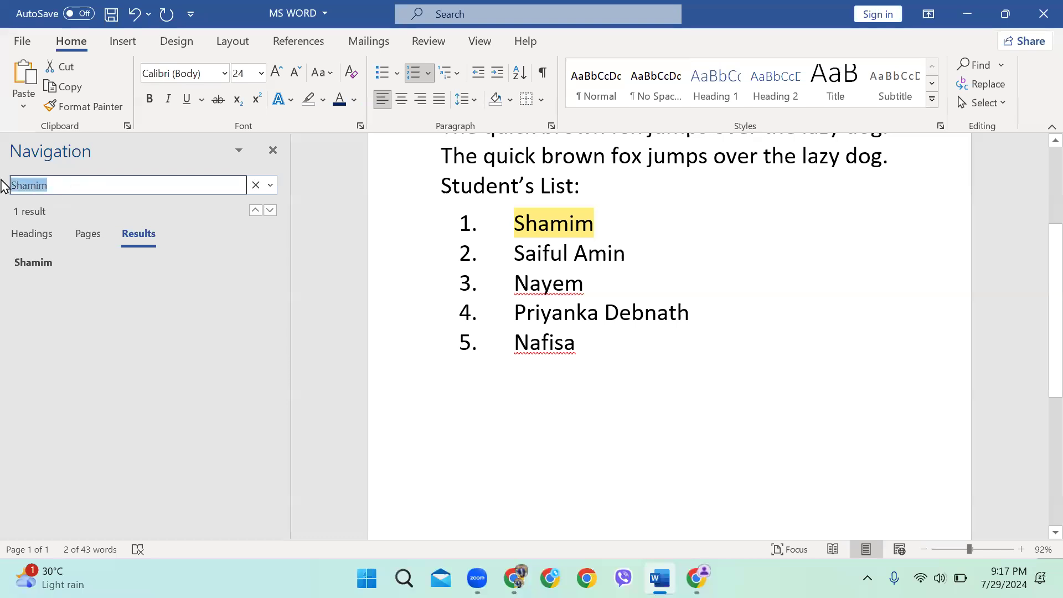
{"action": "left_click_drag", "start_coordinate": [603, 230], "coordinate": [515, 220]}
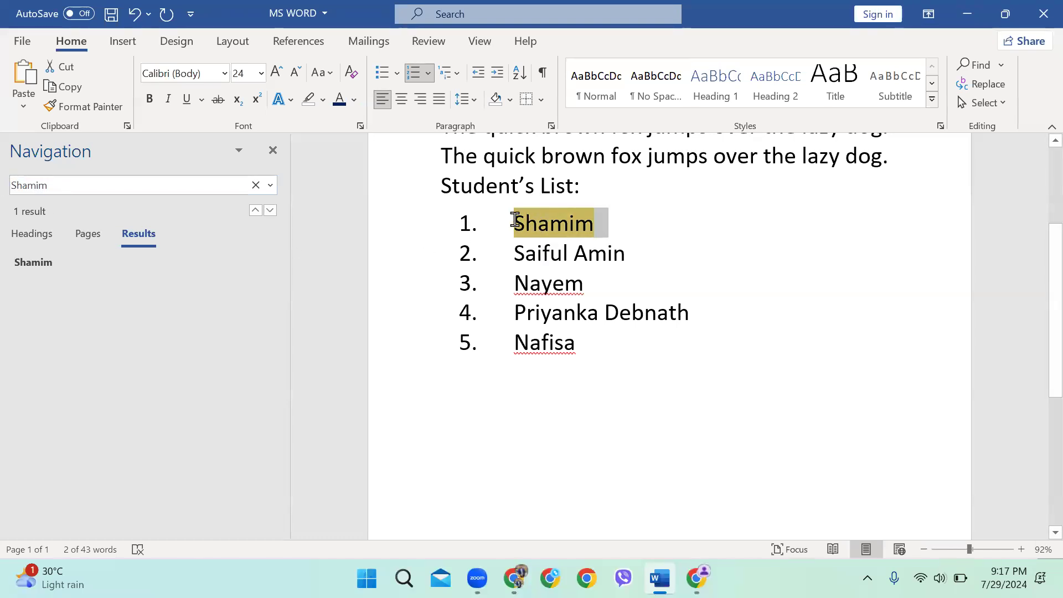
{"action": "left_click", "coordinate": [622, 221]}
{"action": "scroll", "coordinate": [599, 228], "scroll_direction": "up", "scroll_amount": 2}
{"action": "scroll", "coordinate": [612, 257], "scroll_direction": "up", "scroll_amount": 1}
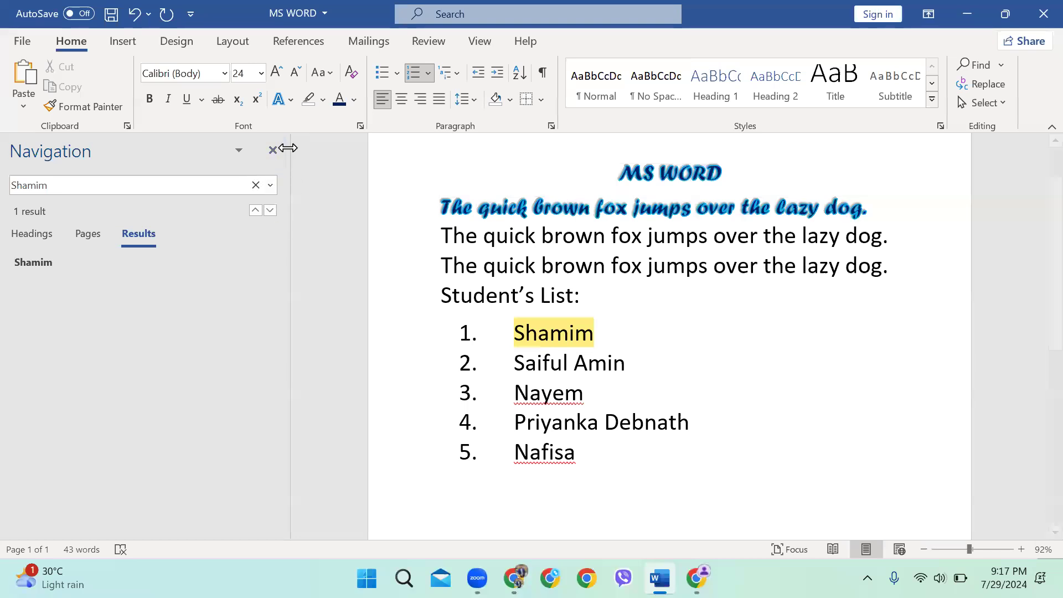
{"action": "left_click", "coordinate": [983, 86]}
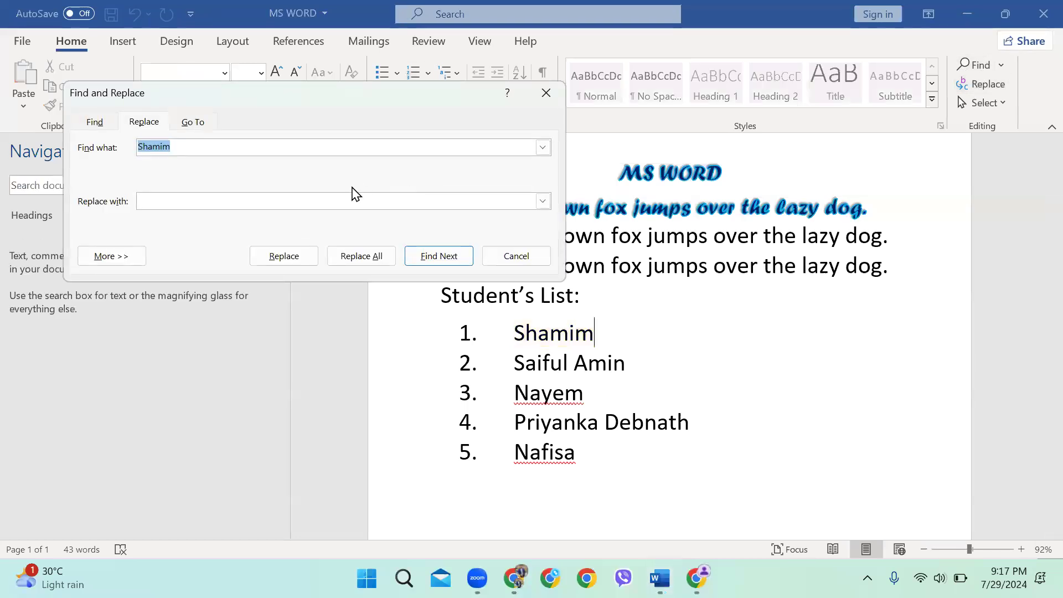
Replace every 'dog' with 'cat' in the fox sentences using Replace All
{"action": "scroll", "coordinate": [634, 198], "scroll_direction": "up", "scroll_amount": 1}
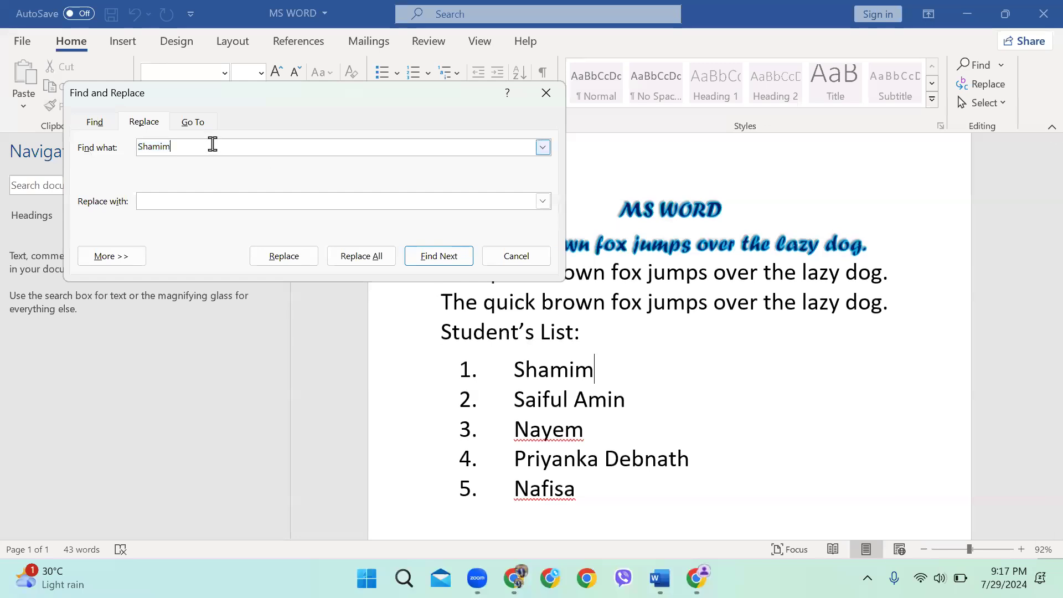
{"action": "key", "text": "BackSpace"}
{"action": "type", "text": "dog"}
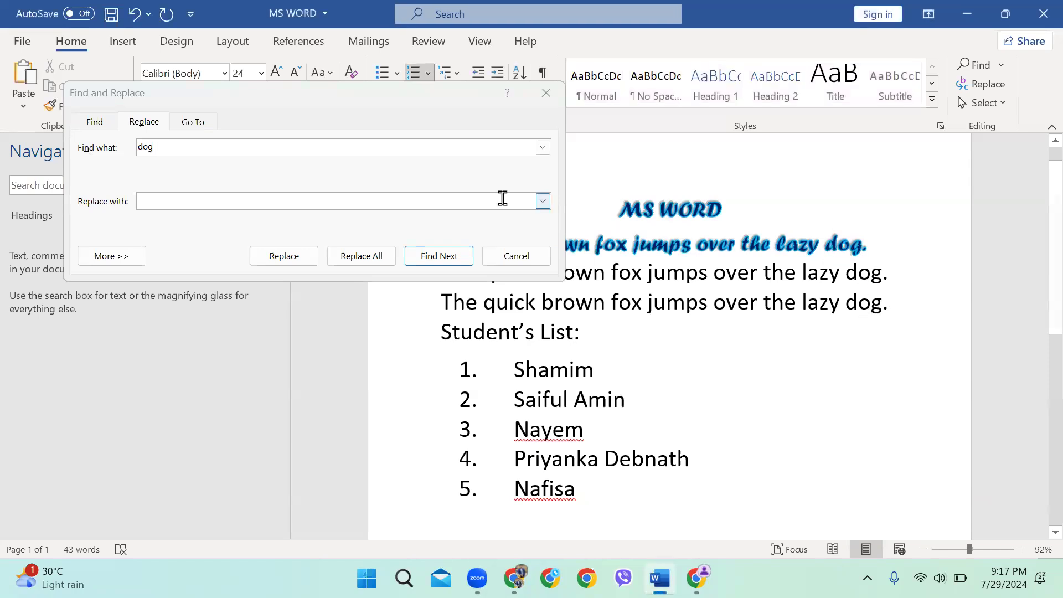
{"action": "double_click", "coordinate": [176, 149]}
{"action": "left_click", "coordinate": [176, 203]}
{"action": "type", "text": "cat"}
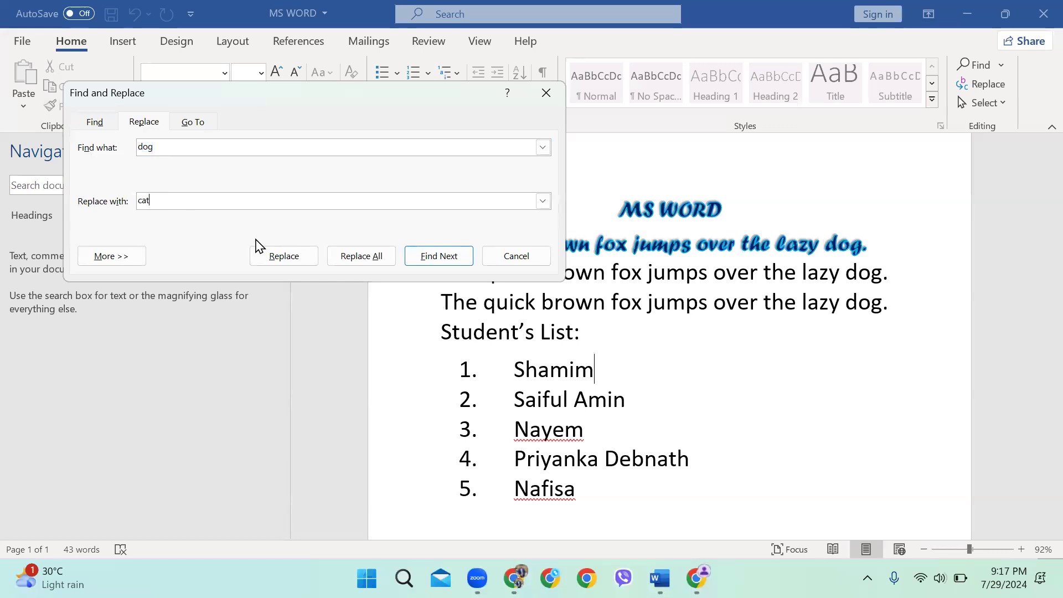
{"action": "left_click", "coordinate": [385, 257]}
{"action": "left_click", "coordinate": [547, 339]}
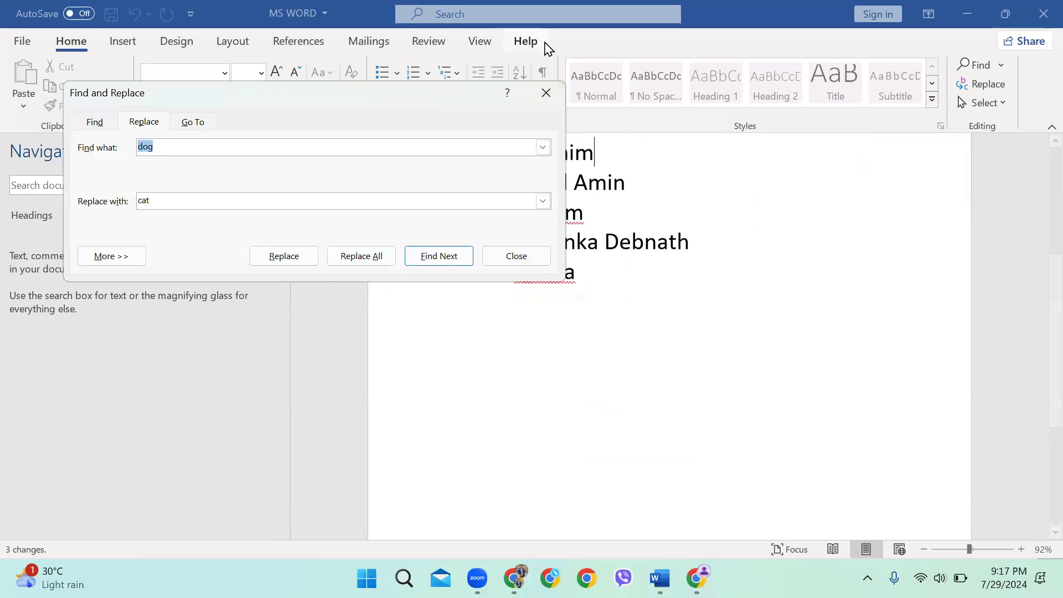
Close the Find and Replace dialog and the navigation pane
{"action": "left_click", "coordinate": [546, 92]}
{"action": "scroll", "coordinate": [712, 289], "scroll_direction": "up", "scroll_amount": 3}
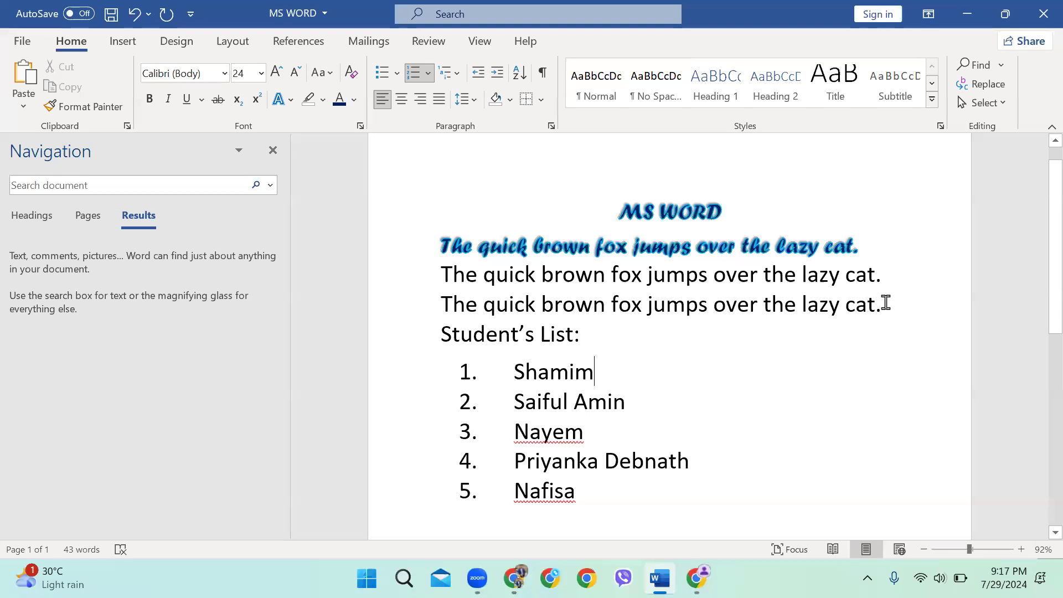
{"action": "left_click_drag", "start_coordinate": [883, 302], "coordinate": [828, 239]}
{"action": "left_click", "coordinate": [823, 340]}
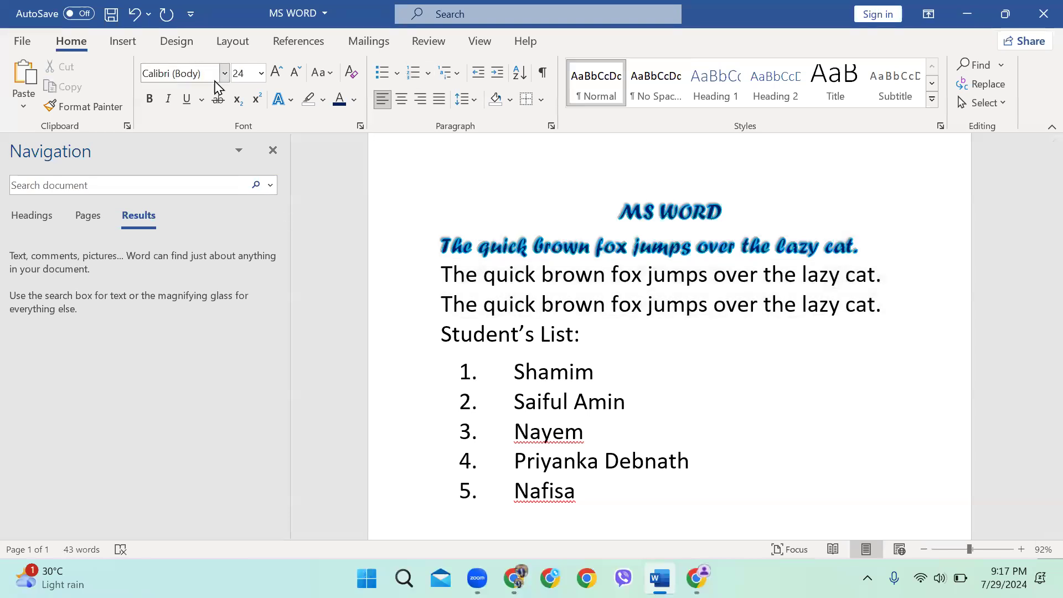
{"action": "left_click", "coordinate": [270, 150]}
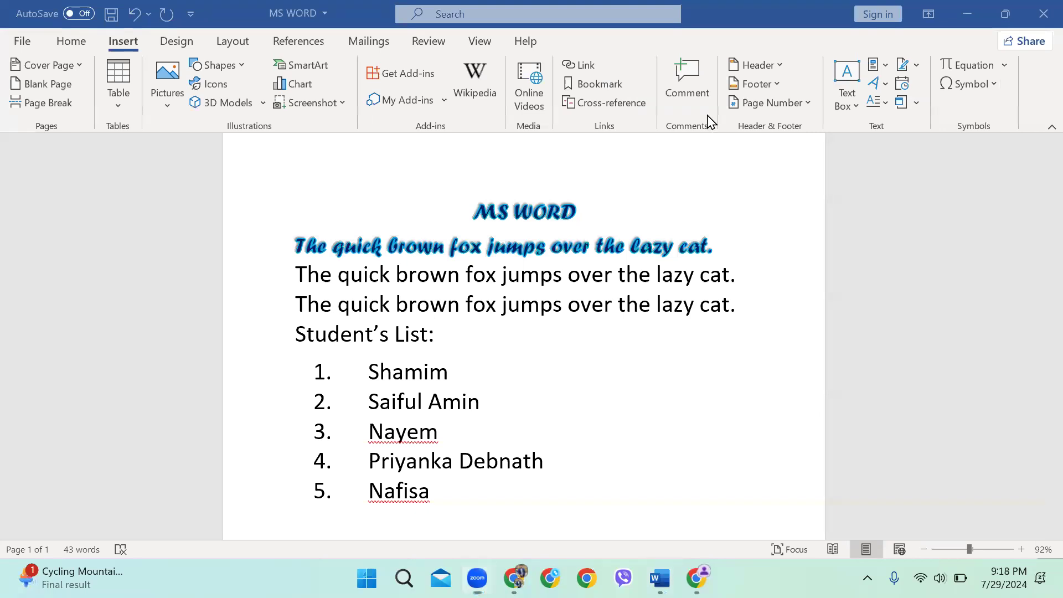
Insert the blue bird logo image from the Desktop's Deskkk folder
{"action": "scroll", "coordinate": [429, 271], "scroll_direction": "up", "scroll_amount": 1}
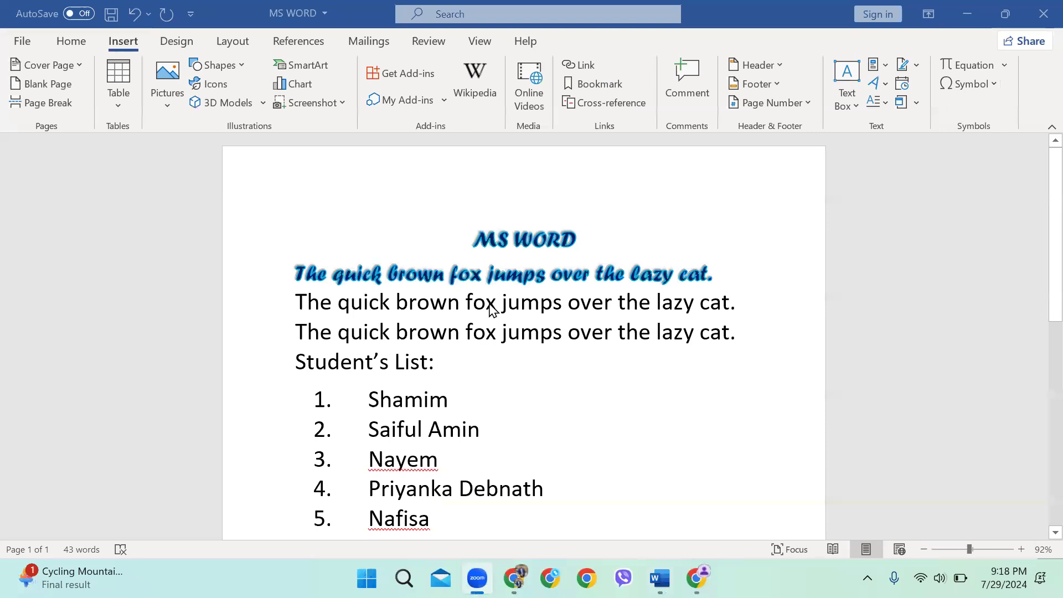
{"action": "left_click", "coordinate": [167, 93]}
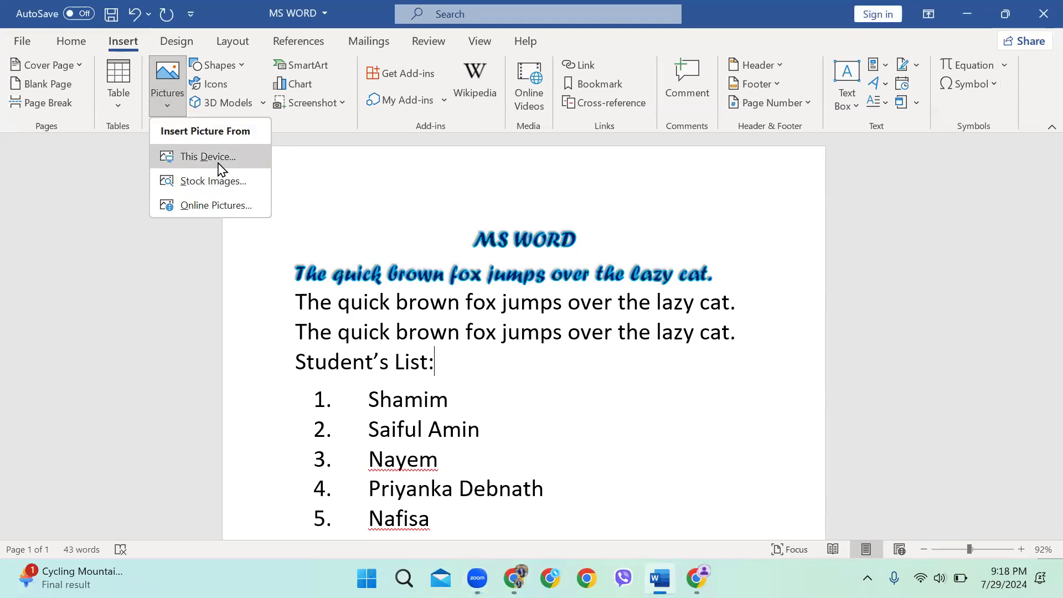
{"action": "left_click", "coordinate": [219, 160]}
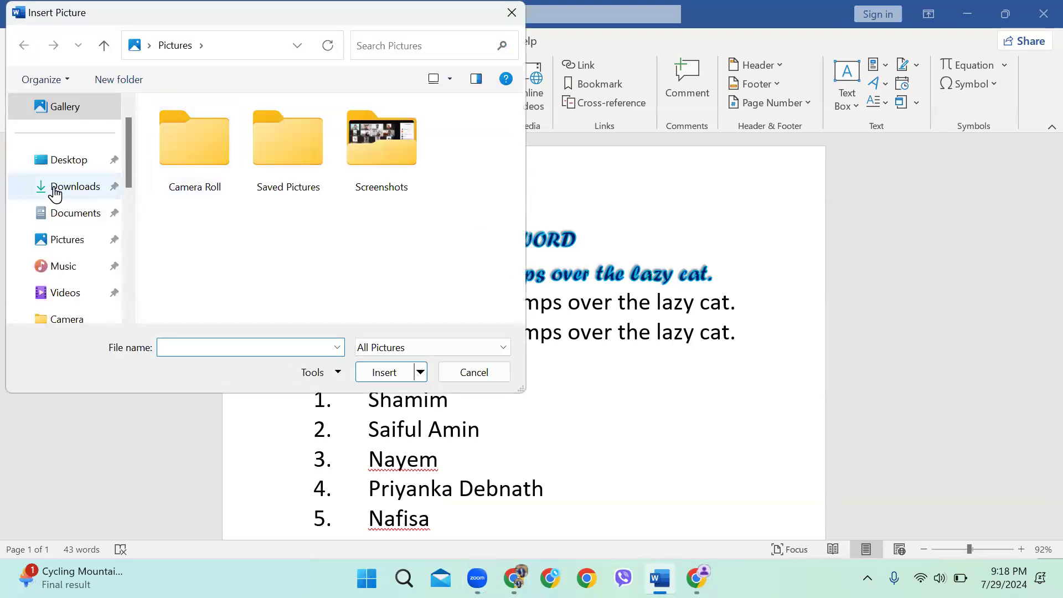
{"action": "scroll", "coordinate": [54, 194], "scroll_direction": "up", "scroll_amount": 1}
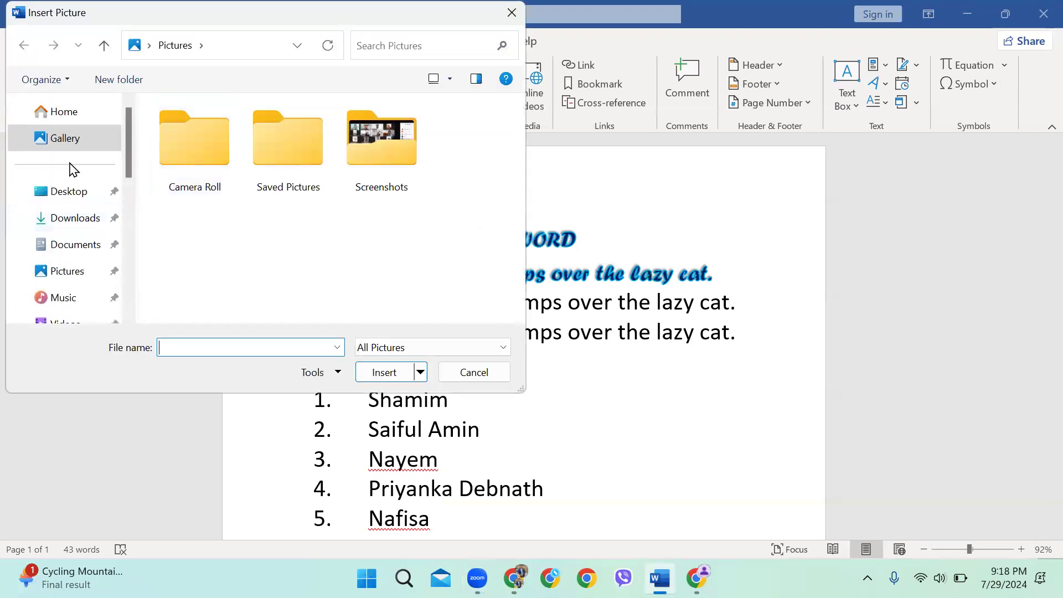
{"action": "left_click", "coordinate": [64, 194]}
{"action": "double_click", "coordinate": [220, 138]}
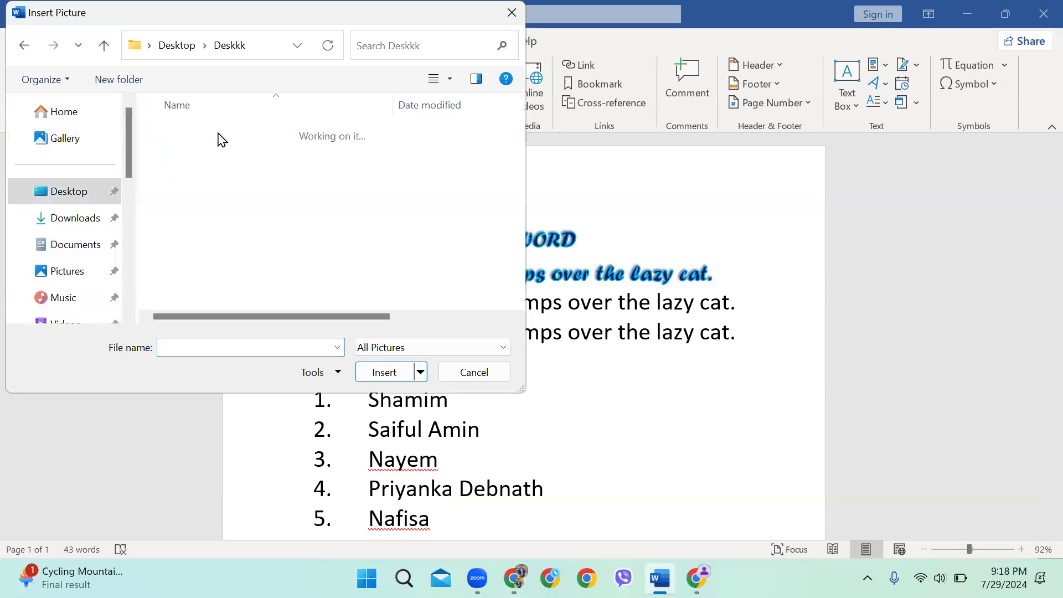
{"action": "scroll", "coordinate": [327, 177], "scroll_direction": "down", "scroll_amount": 3}
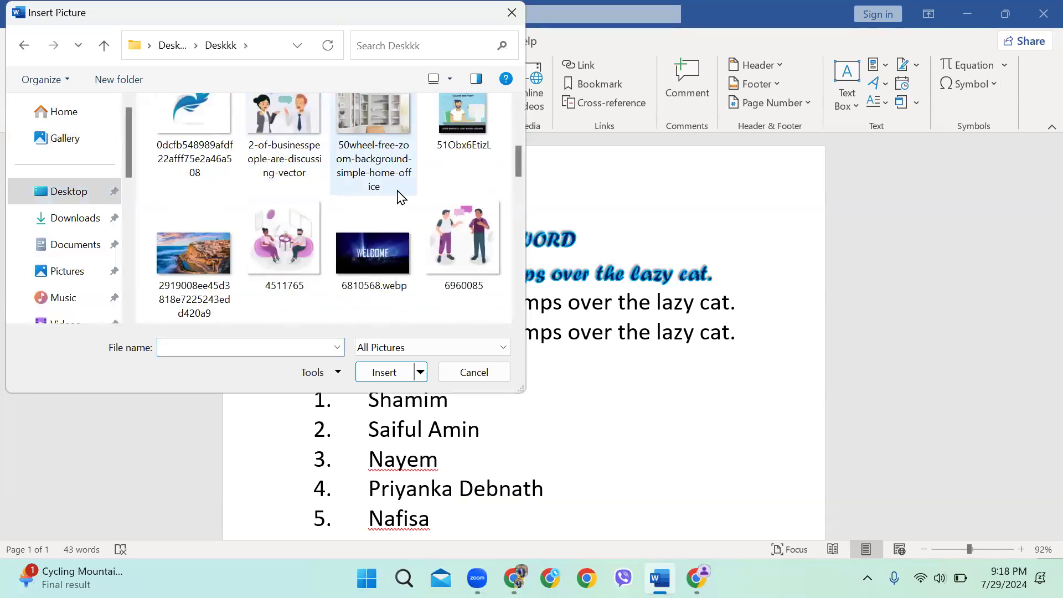
{"action": "scroll", "coordinate": [386, 212], "scroll_direction": "up", "scroll_amount": 1}
{"action": "double_click", "coordinate": [194, 127]}
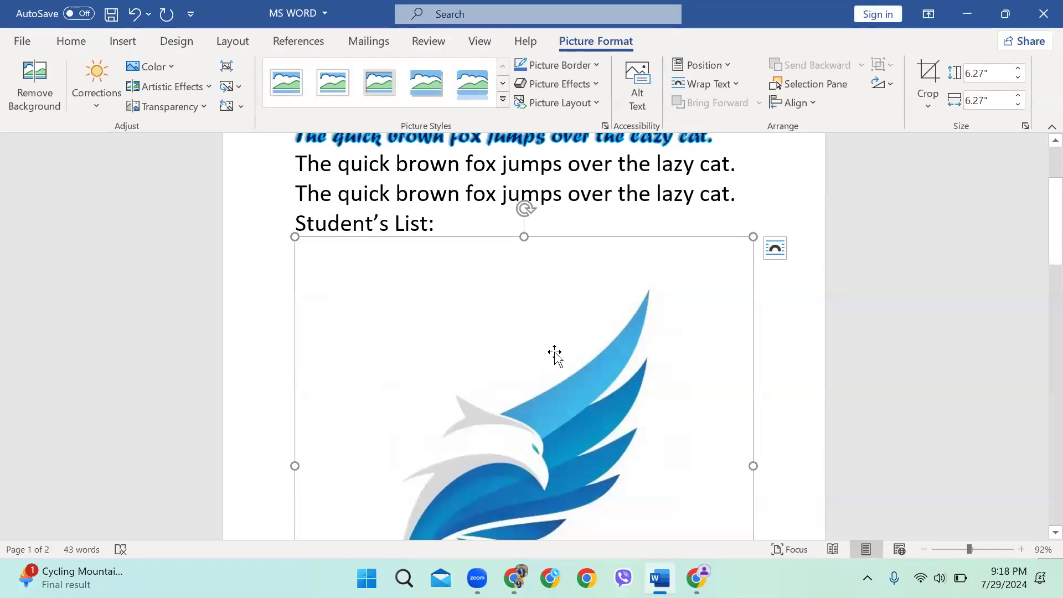
Shrink the bird logo to about 2.08 inches square and move it below the student list
{"action": "scroll", "coordinate": [554, 330], "scroll_direction": "down", "scroll_amount": 3}
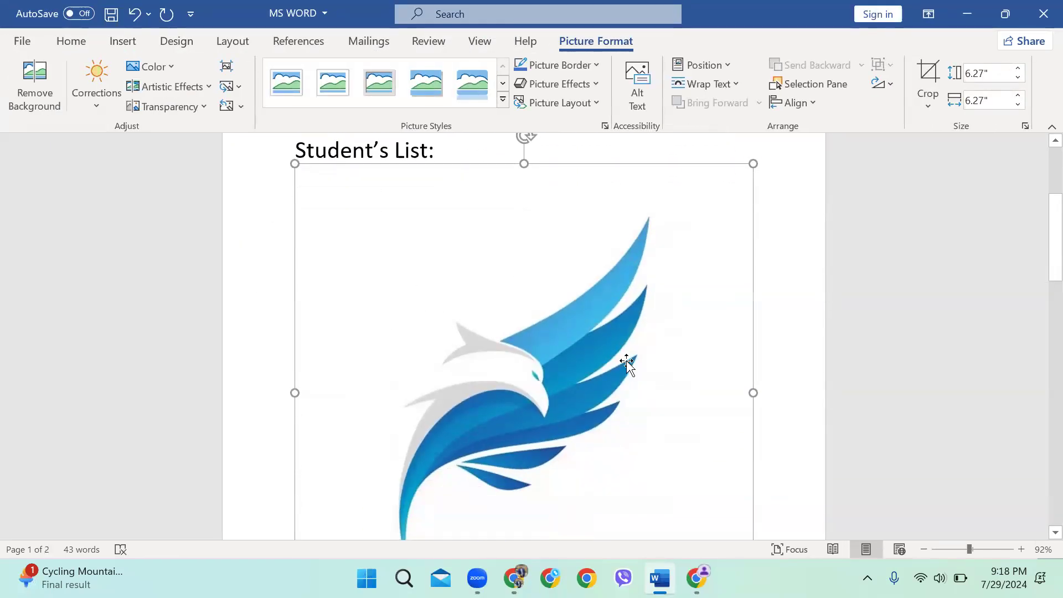
{"action": "scroll", "coordinate": [757, 458], "scroll_direction": "down", "scroll_amount": 1}
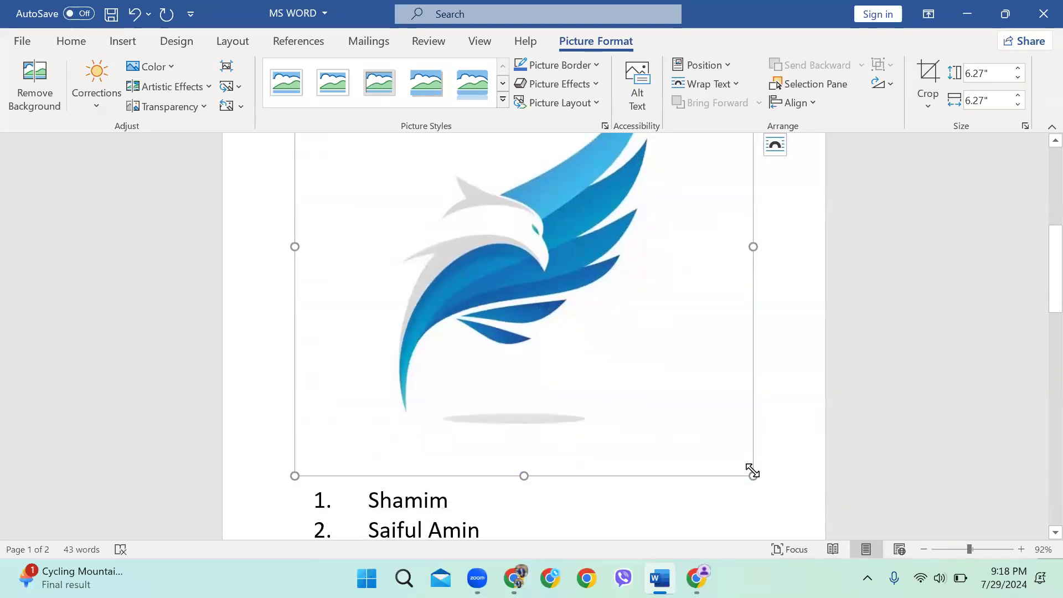
{"action": "left_click_drag", "start_coordinate": [753, 477], "coordinate": [536, 280]}
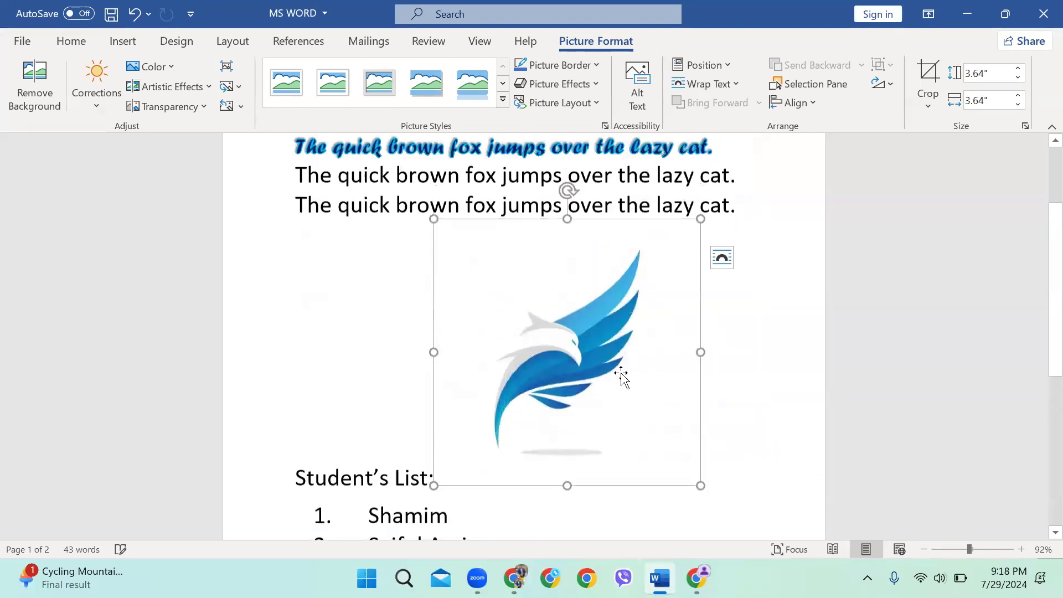
{"action": "left_click_drag", "start_coordinate": [692, 512], "coordinate": [586, 397]}
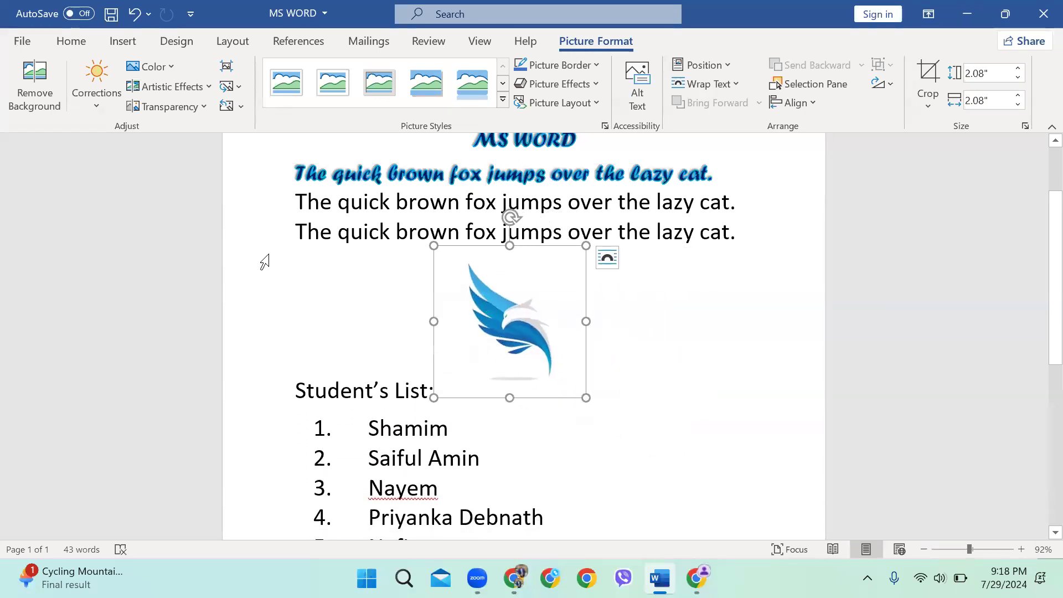
{"action": "left_click_drag", "start_coordinate": [515, 300], "coordinate": [500, 517]}
{"action": "scroll", "coordinate": [359, 288], "scroll_direction": "down", "scroll_amount": 2}
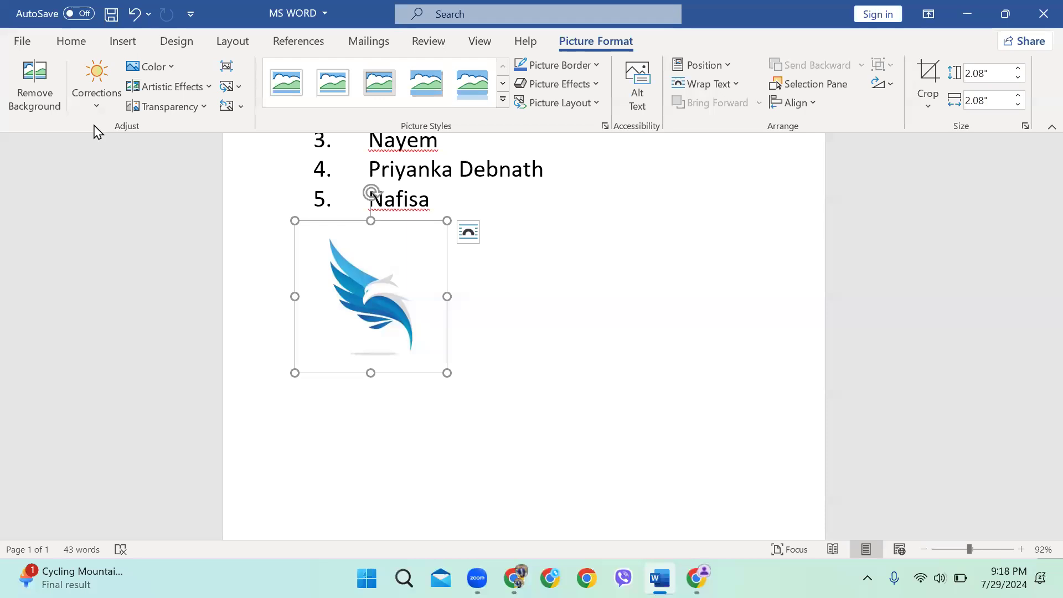
Browse the logo's Corrections, Color, Artistic Effects and picture styles without applying any
{"action": "left_click", "coordinate": [101, 109]}
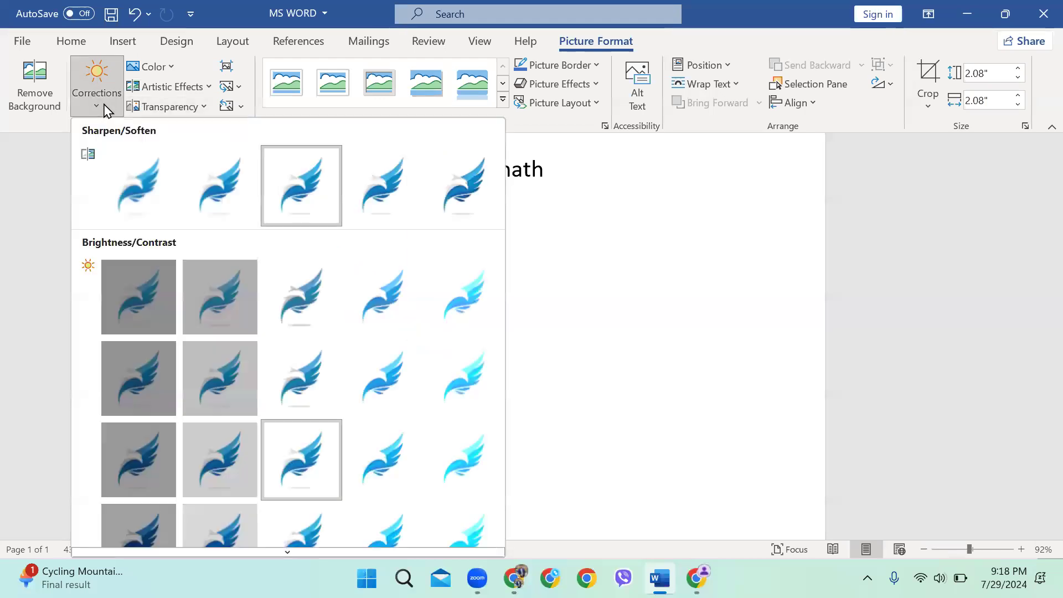
{"action": "left_click", "coordinate": [160, 68]}
{"action": "left_click", "coordinate": [161, 68]}
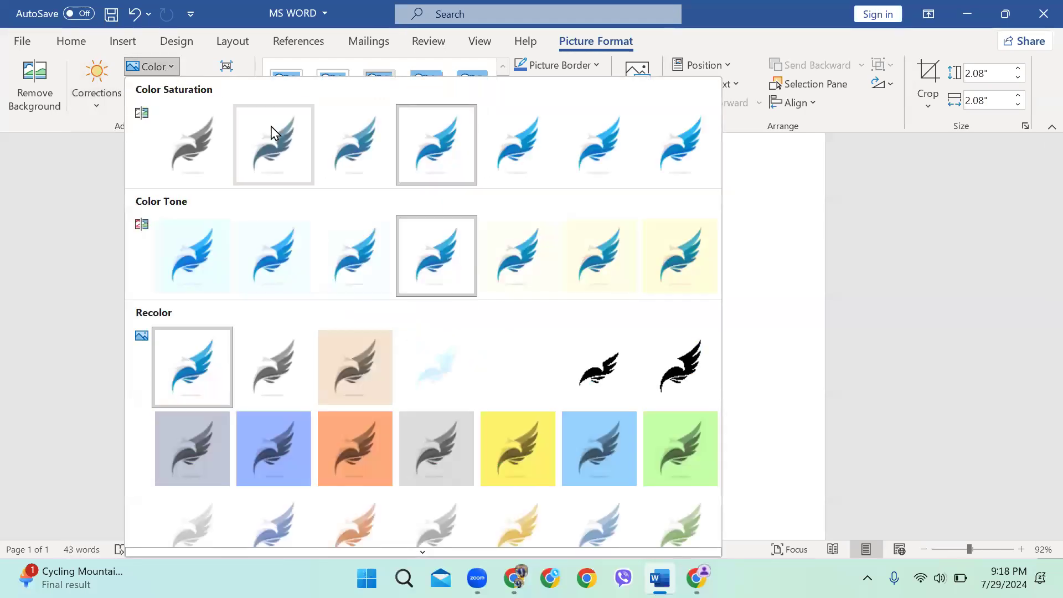
{"action": "left_click", "coordinate": [161, 87]}
{"action": "left_click", "coordinate": [160, 87]}
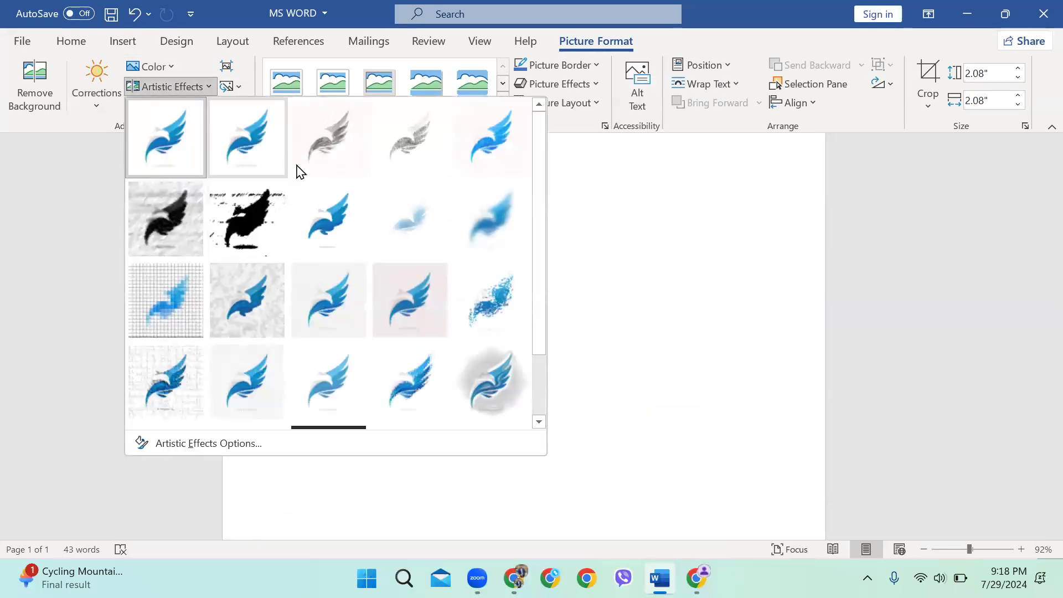
{"action": "left_click", "coordinate": [612, 251]}
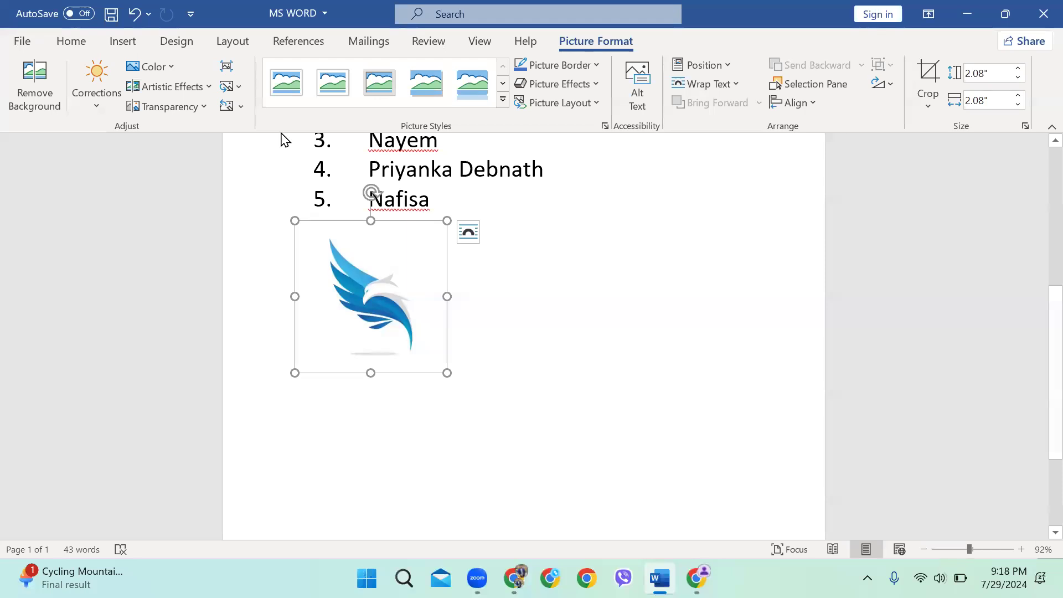
{"action": "left_click", "coordinate": [503, 102]}
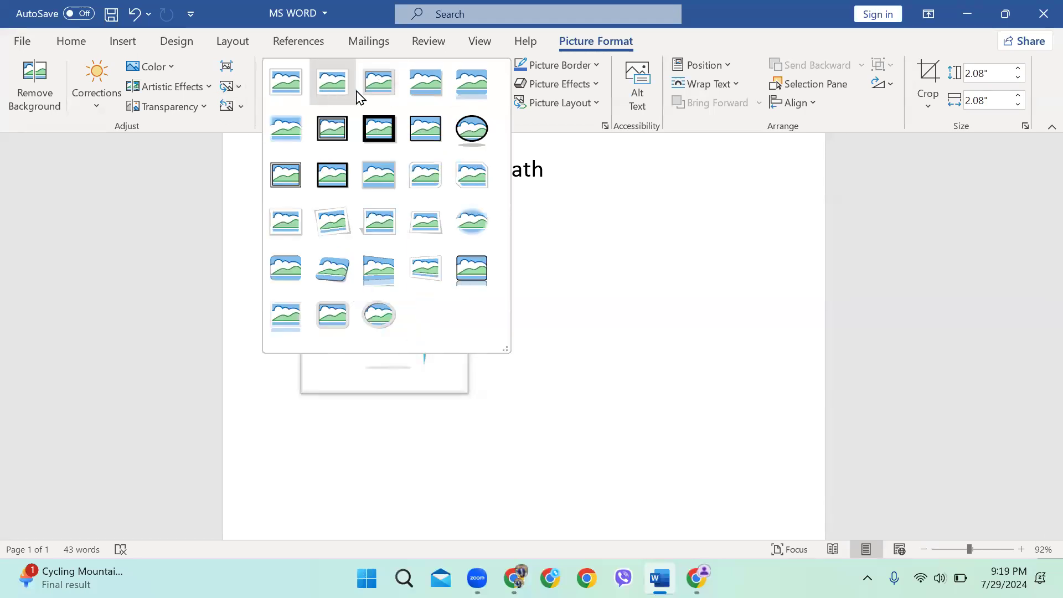
{"action": "left_click", "coordinate": [589, 314]}
Reposition the logo just below Nafisa and apply the first framed picture style
{"action": "left_click_drag", "start_coordinate": [395, 301], "coordinate": [448, 343]}
{"action": "left_click_drag", "start_coordinate": [427, 426], "coordinate": [391, 284]}
{"action": "scroll", "coordinate": [398, 281], "scroll_direction": "up", "scroll_amount": 2}
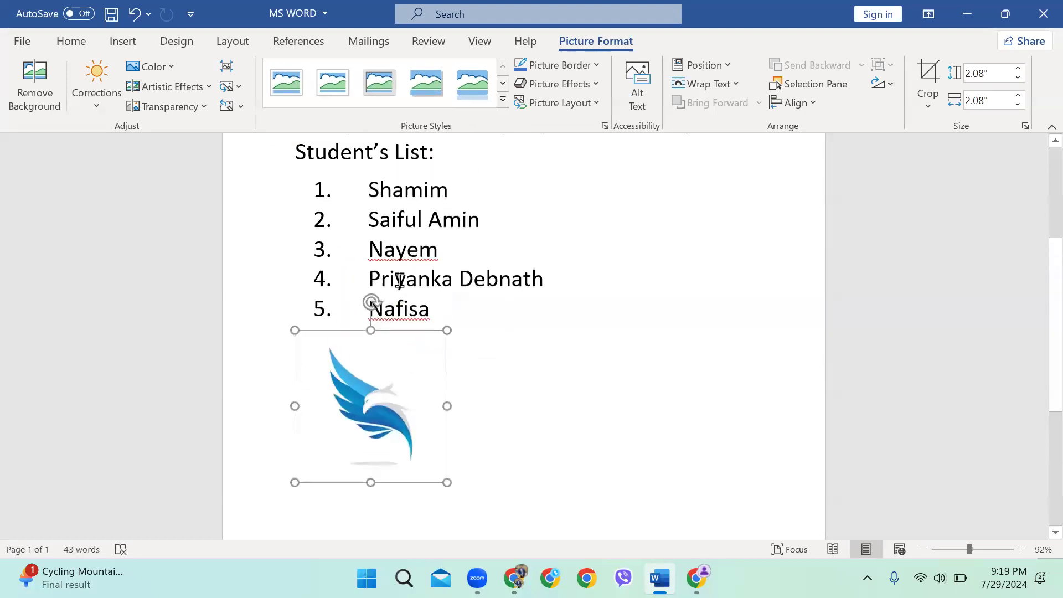
{"action": "left_click", "coordinate": [503, 99]}
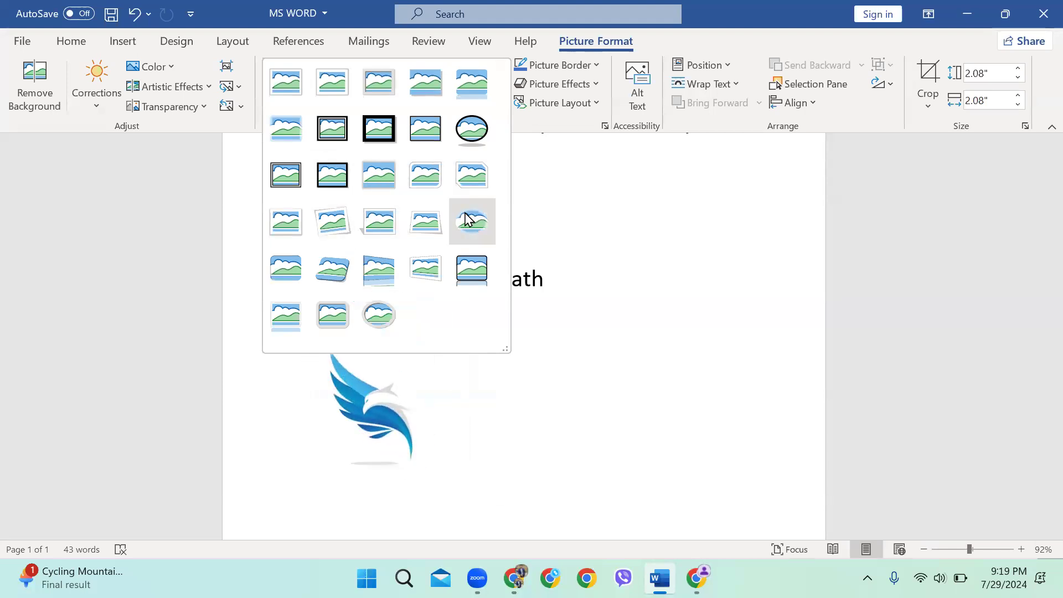
{"action": "left_click", "coordinate": [296, 104]}
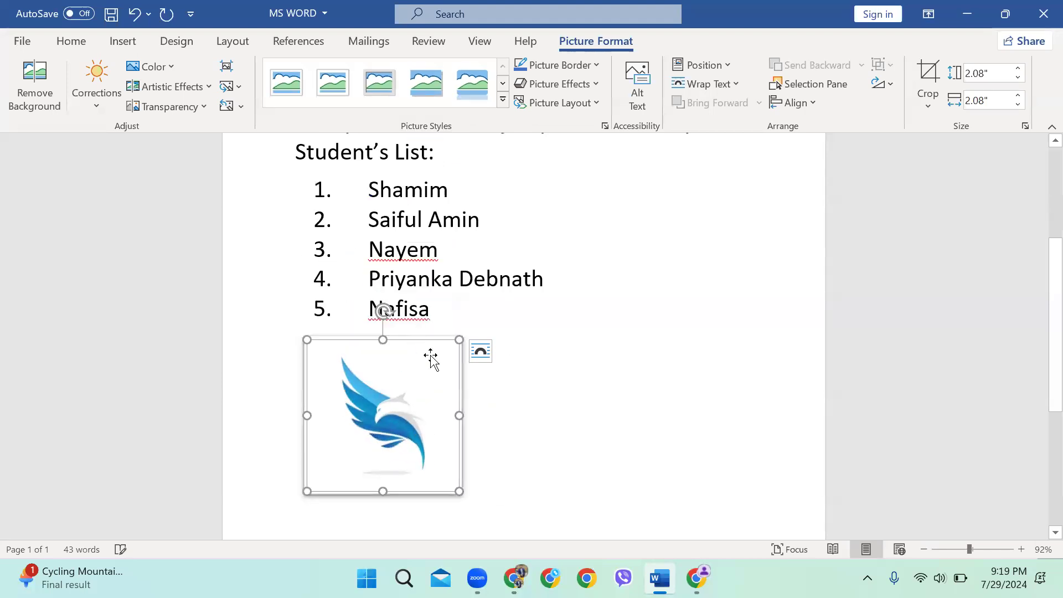
{"action": "scroll", "coordinate": [430, 356], "scroll_direction": "up", "scroll_amount": 2}
{"action": "scroll", "coordinate": [468, 228], "scroll_direction": "down", "scroll_amount": 1}
{"action": "scroll", "coordinate": [504, 149], "scroll_direction": "down", "scroll_amount": 1}
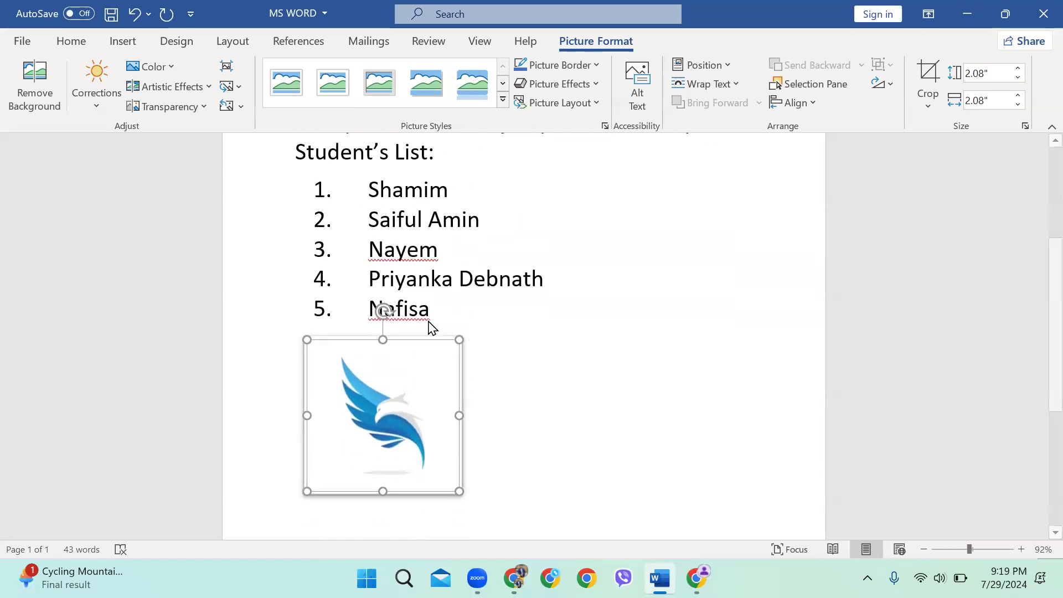
{"action": "scroll", "coordinate": [540, 135], "scroll_direction": "down", "scroll_amount": 3}
Give the bird logo a light-blue picture border and an outer shadow
{"action": "left_click", "coordinate": [561, 66]}
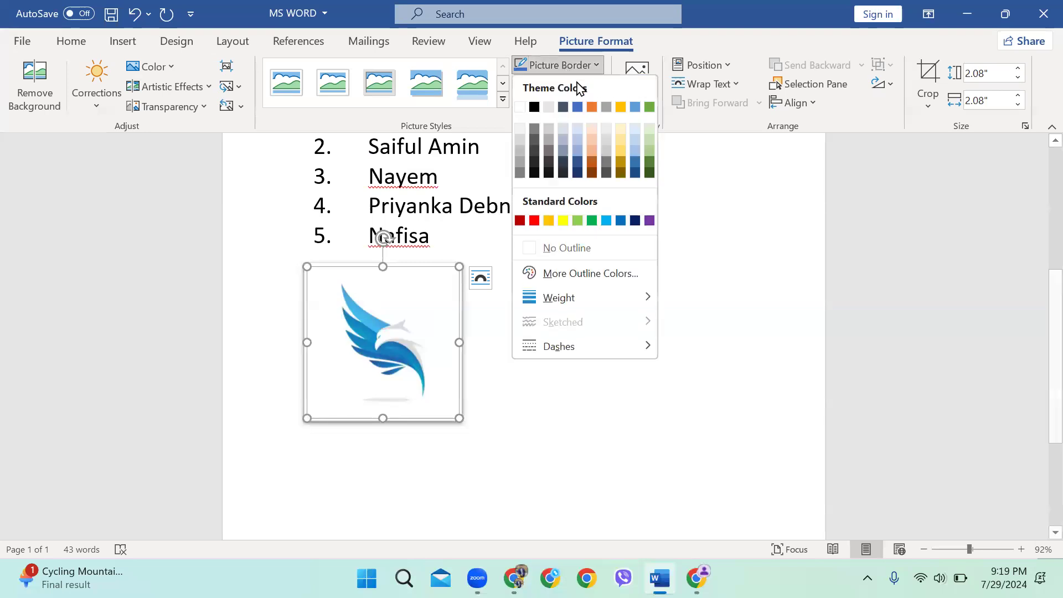
{"action": "left_click", "coordinate": [605, 220]}
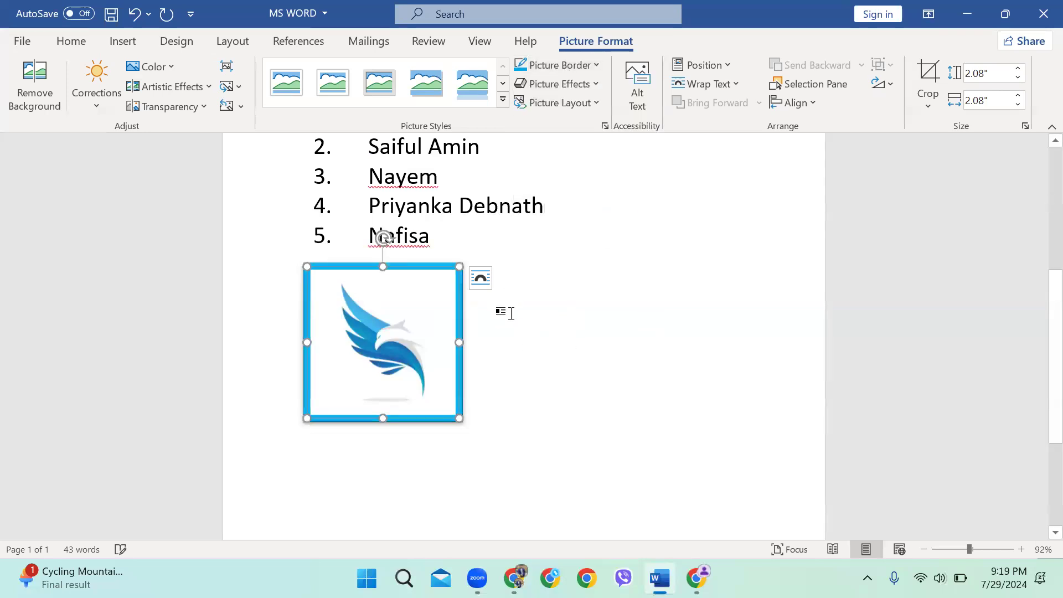
{"action": "left_click", "coordinate": [555, 87]}
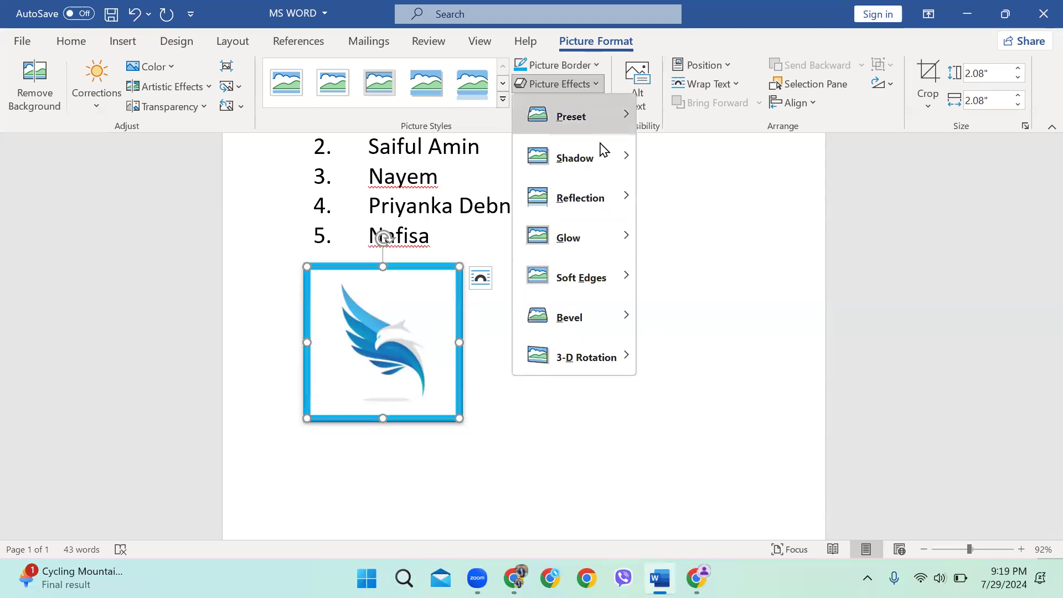
{"action": "mouse_move", "coordinate": [598, 160]}
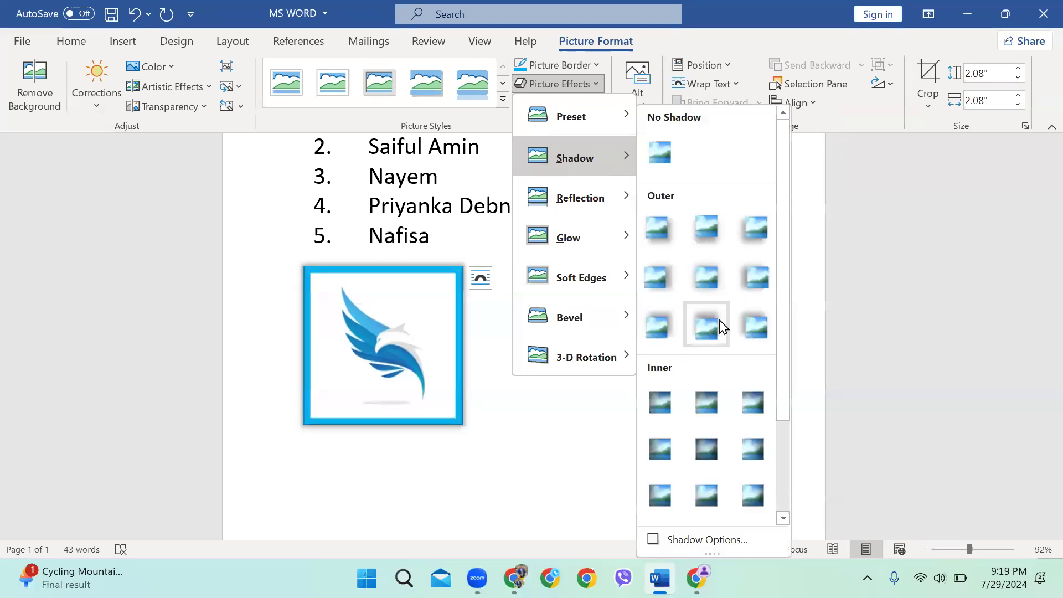
{"action": "left_click", "coordinate": [751, 338]}
Preview other picture effects and close the list without further changes
{"action": "left_click", "coordinate": [556, 84]}
{"action": "mouse_move", "coordinate": [579, 195]}
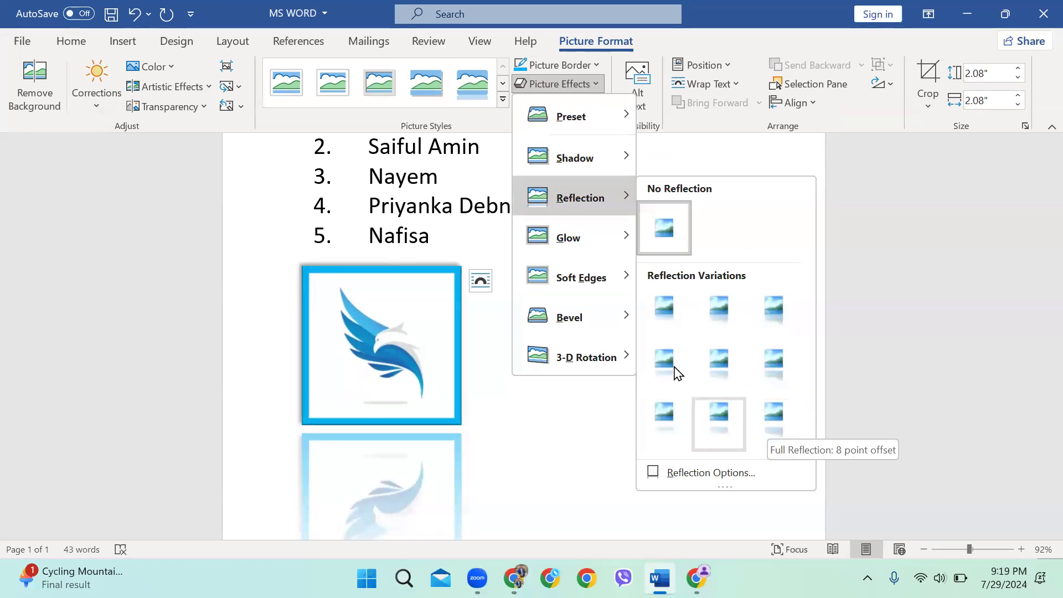
{"action": "mouse_move", "coordinate": [622, 239]}
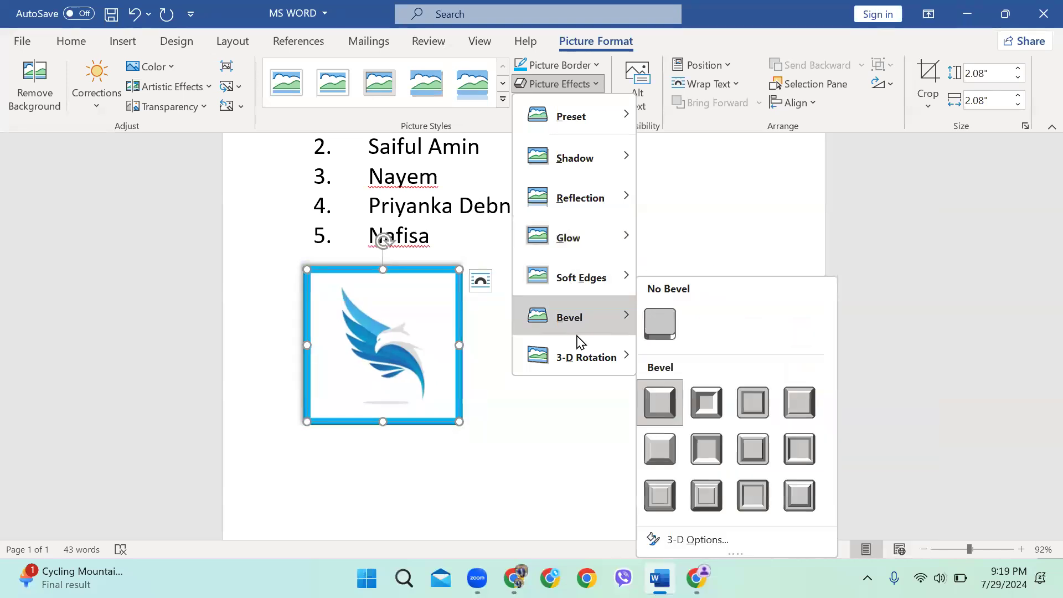
{"action": "mouse_move", "coordinate": [581, 355]}
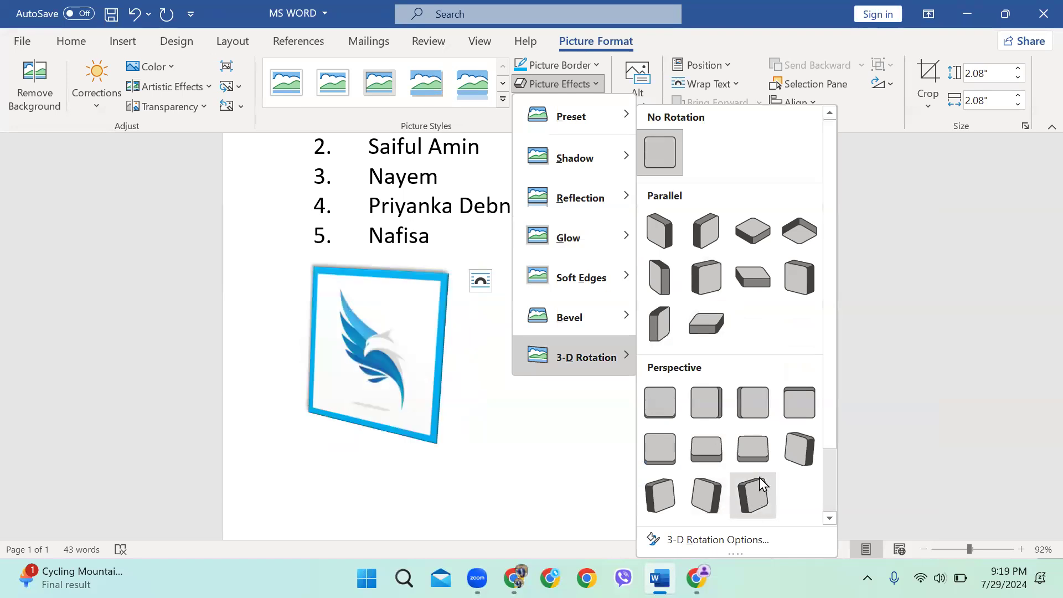
{"action": "mouse_move", "coordinate": [609, 328]}
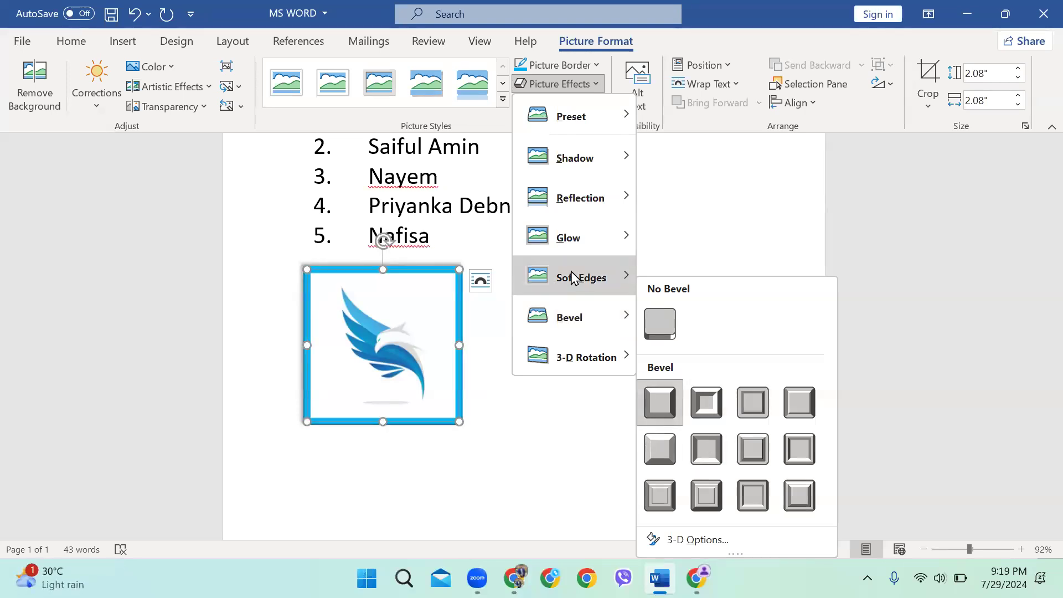
{"action": "mouse_move", "coordinate": [572, 276]}
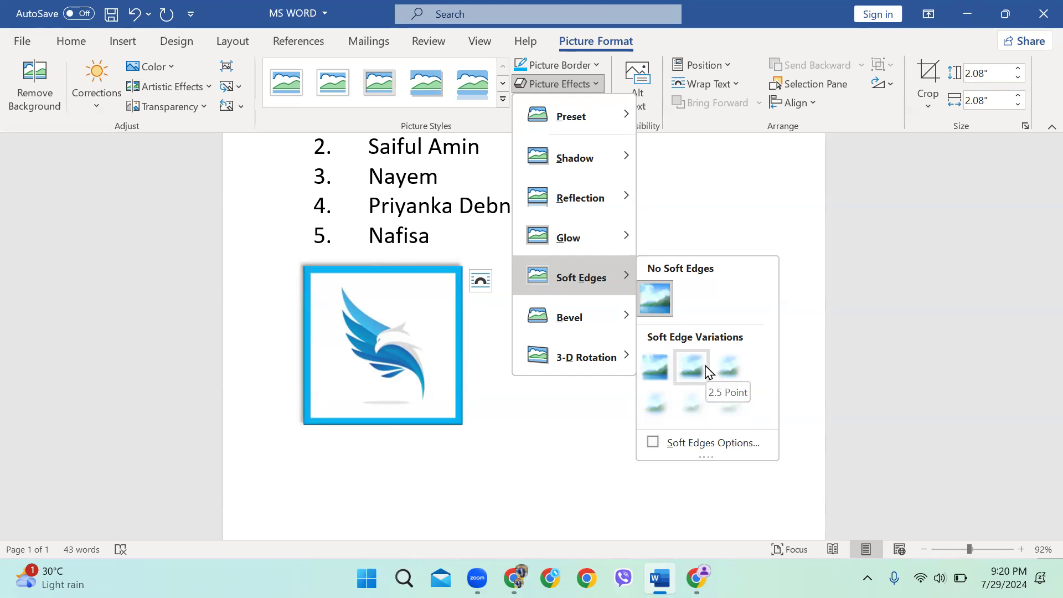
{"action": "left_click", "coordinate": [569, 86]}
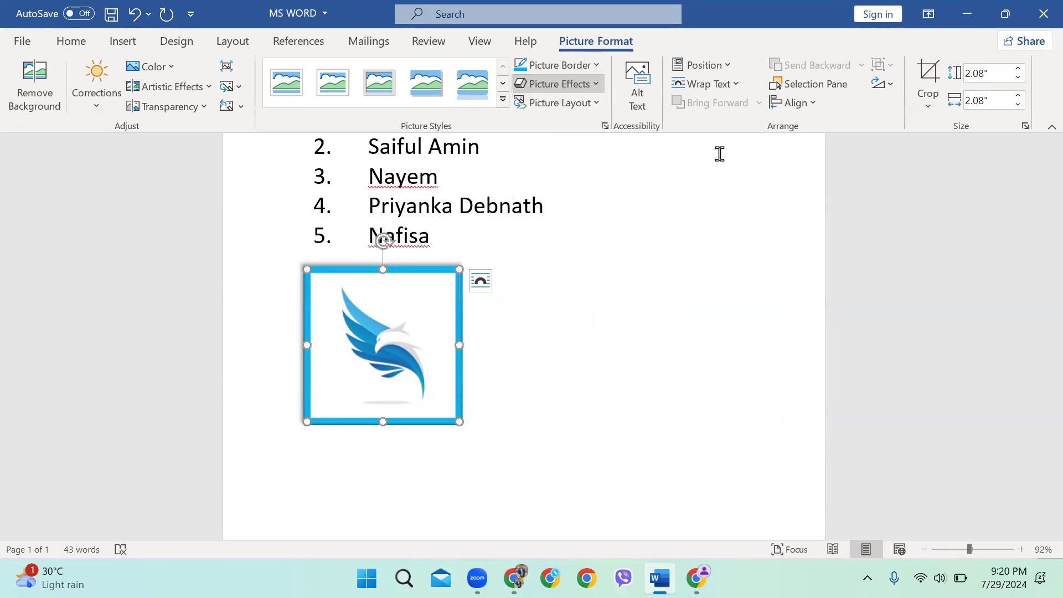
Crop the top and bottom of the bird logo so it is 1.57 inches tall
{"action": "left_click", "coordinate": [576, 88]}
{"action": "left_click", "coordinate": [740, 225]}
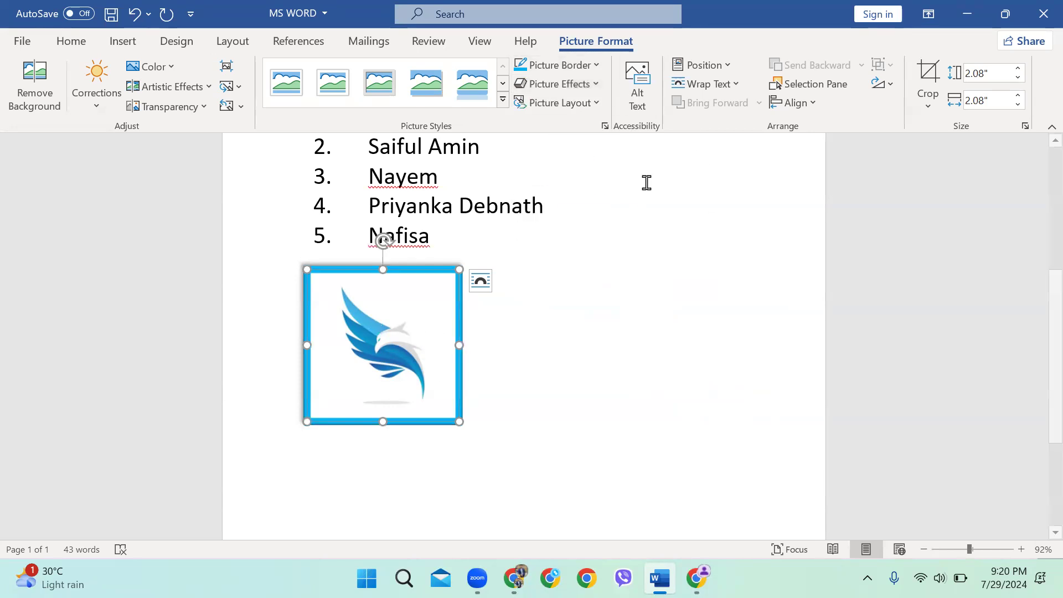
{"action": "scroll", "coordinate": [477, 261], "scroll_direction": "down", "scroll_amount": 1}
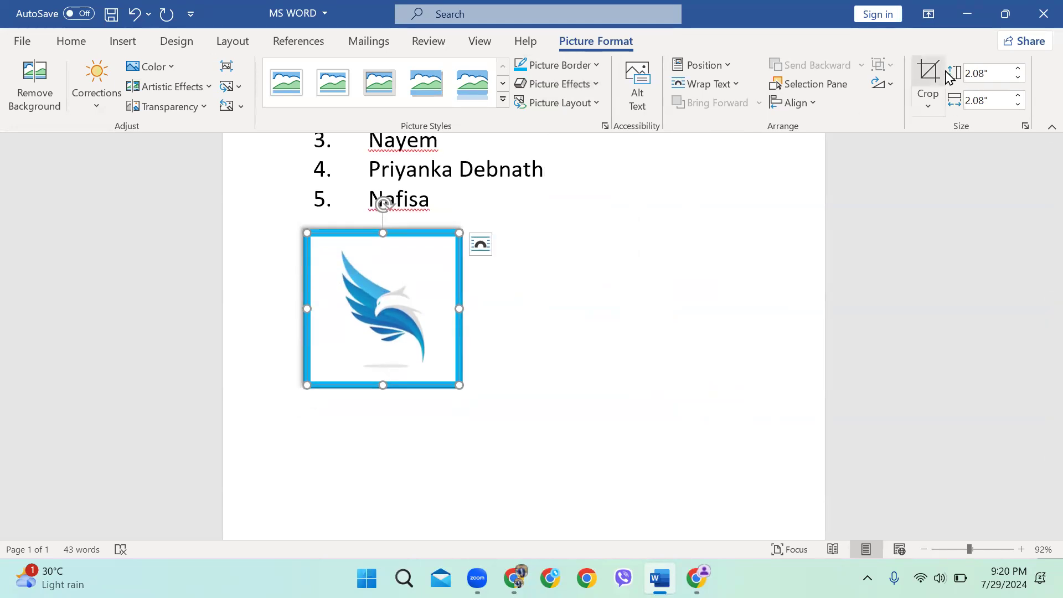
{"action": "left_click", "coordinate": [928, 74]}
{"action": "left_click_drag", "start_coordinate": [381, 232], "coordinate": [374, 250]}
{"action": "left_click_drag", "start_coordinate": [385, 370], "coordinate": [386, 348]}
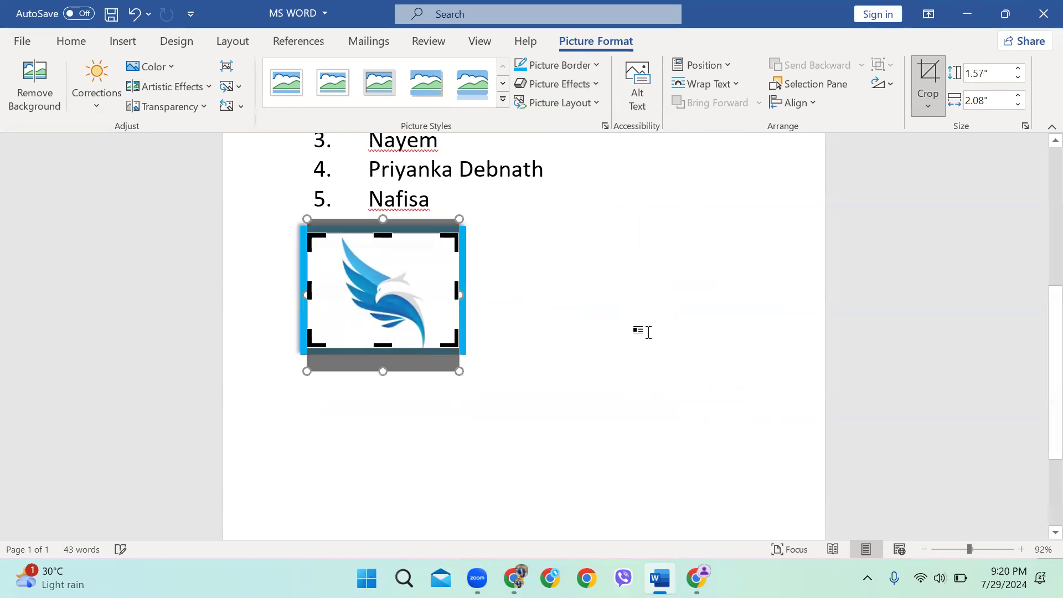
{"action": "left_click", "coordinate": [638, 332]}
{"action": "left_click", "coordinate": [415, 298]}
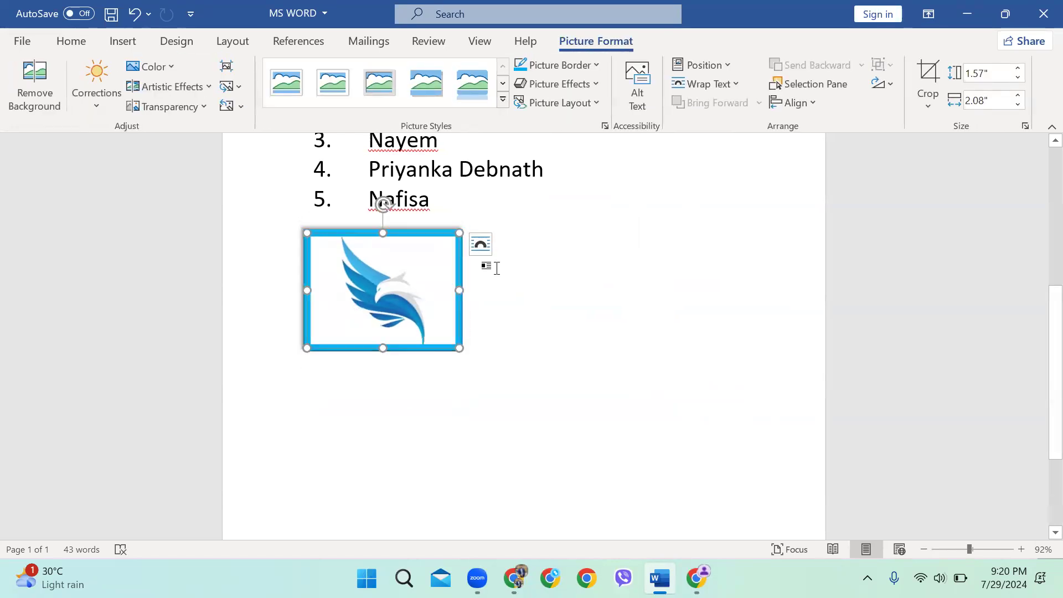
{"action": "scroll", "coordinate": [457, 282], "scroll_direction": "up", "scroll_amount": 3}
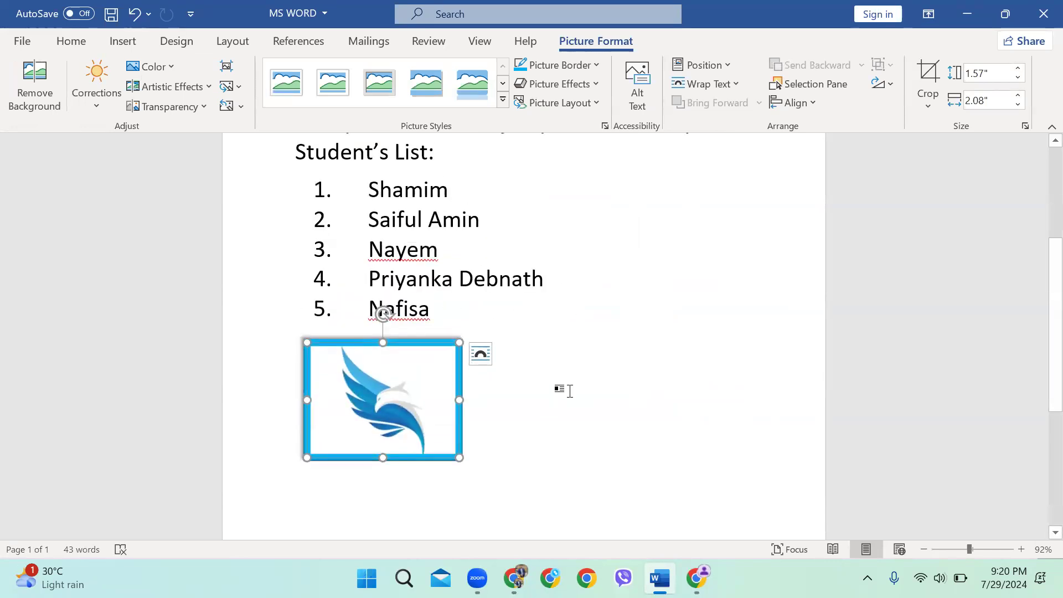
Drag the bird logo through the fox sentence up toward the MS WORD title line
{"action": "scroll", "coordinate": [609, 384], "scroll_direction": "up", "scroll_amount": 3}
{"action": "scroll", "coordinate": [487, 384], "scroll_direction": "down", "scroll_amount": 1}
{"action": "scroll", "coordinate": [499, 299], "scroll_direction": "down", "scroll_amount": 2}
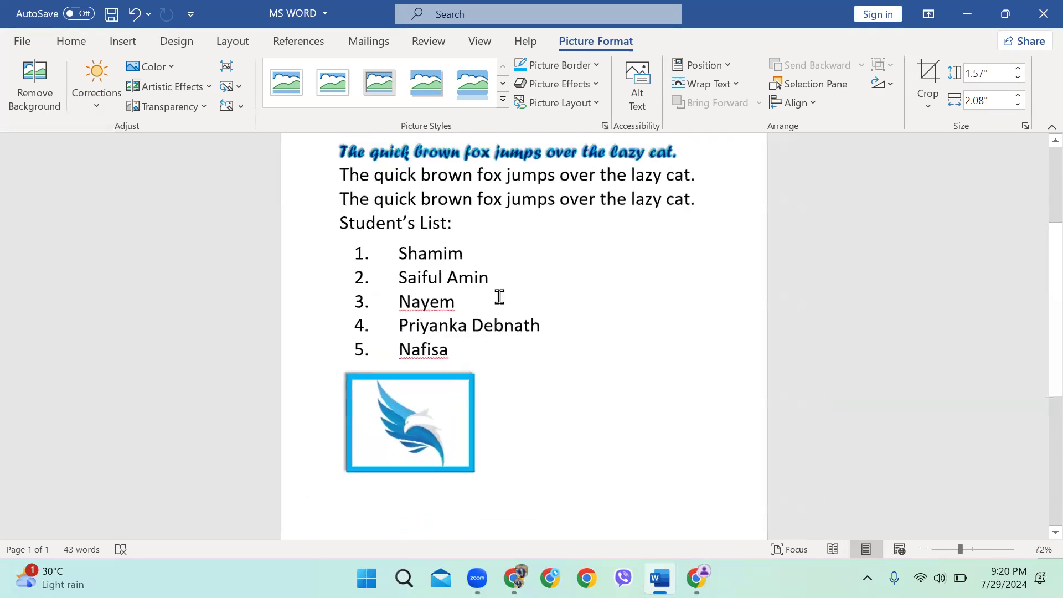
{"action": "scroll", "coordinate": [525, 323], "scroll_direction": "up", "scroll_amount": 2}
{"action": "left_click_drag", "start_coordinate": [437, 472], "coordinate": [451, 263]}
{"action": "left_click_drag", "start_coordinate": [513, 312], "coordinate": [641, 277]}
{"action": "left_click_drag", "start_coordinate": [708, 258], "coordinate": [707, 259]}
{"action": "left_click_drag", "start_coordinate": [649, 290], "coordinate": [678, 195]}
{"action": "scroll", "coordinate": [620, 232], "scroll_direction": "up", "scroll_amount": 1}
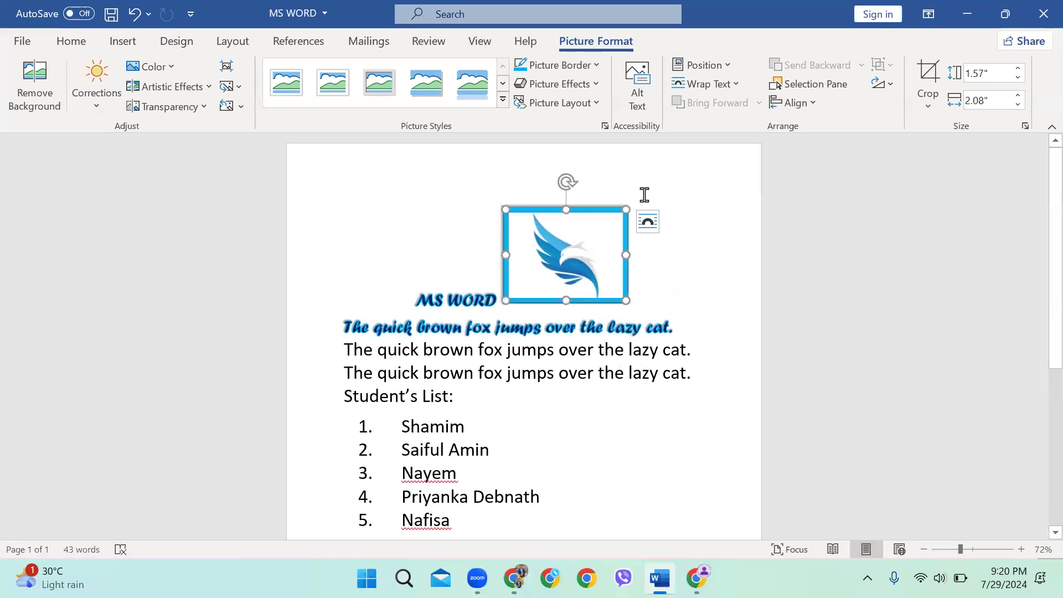
{"action": "left_click_drag", "start_coordinate": [581, 244], "coordinate": [701, 173]}
{"action": "left_click_drag", "start_coordinate": [550, 269], "coordinate": [708, 166]}
Set the logo to In Front of Text and shrink it to 0.94 by 1.24 inches at the top-right corner
{"action": "left_click", "coordinate": [710, 88]}
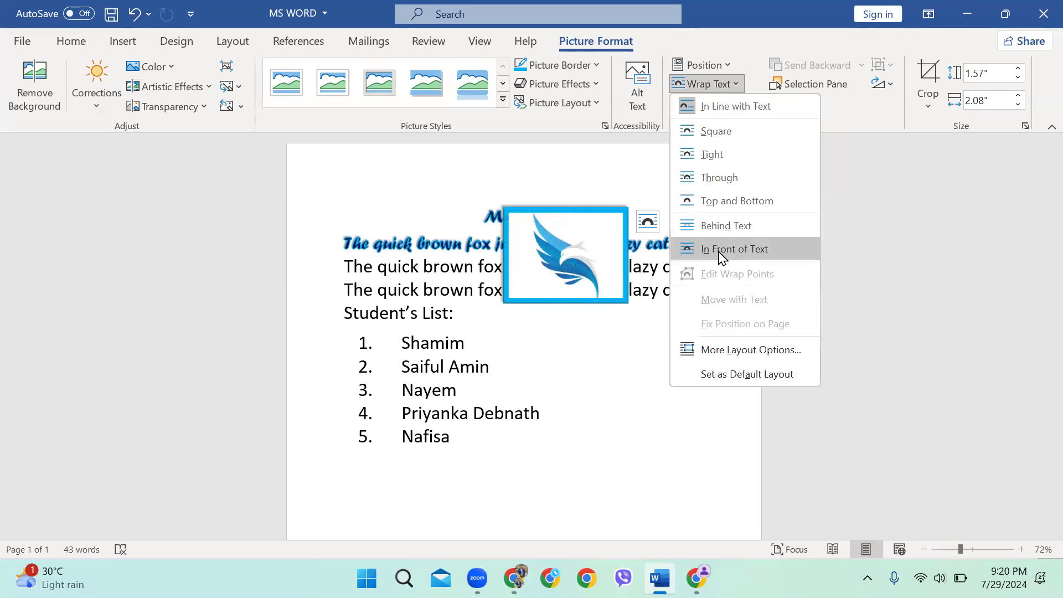
{"action": "left_click", "coordinate": [753, 255]}
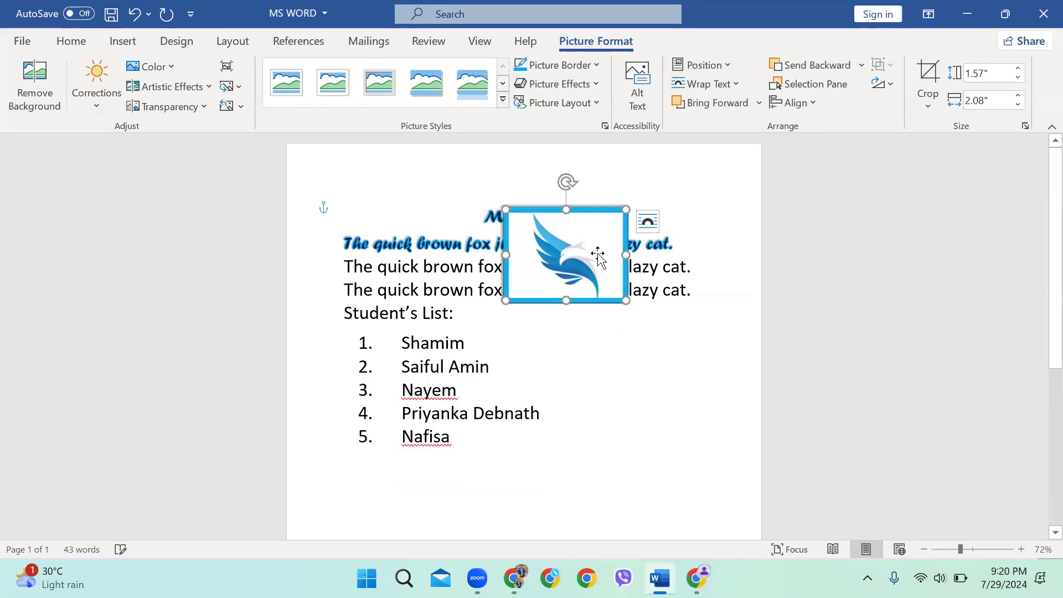
{"action": "left_click_drag", "start_coordinate": [594, 313], "coordinate": [575, 257]}
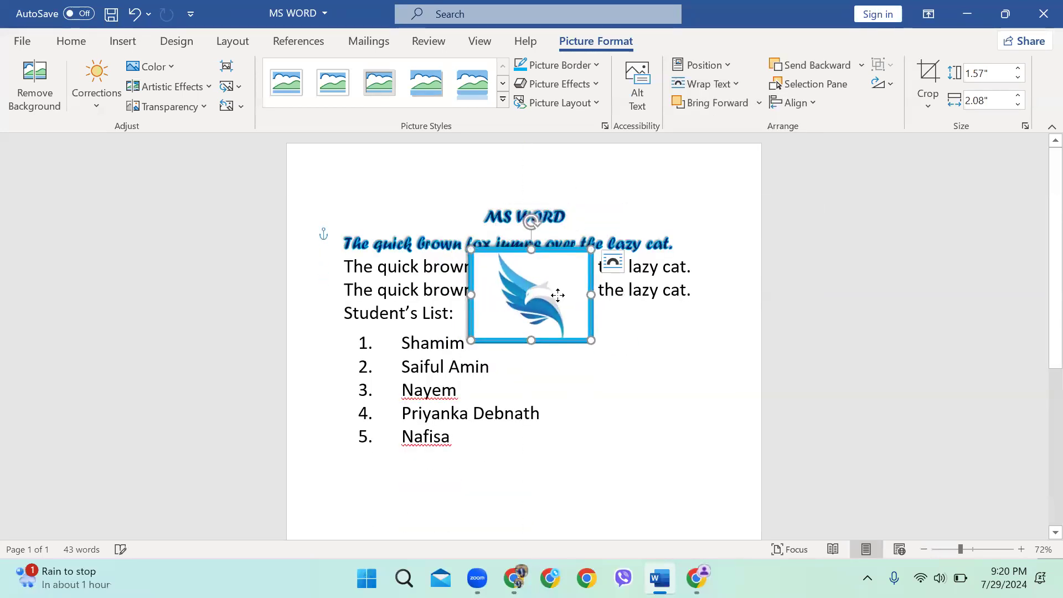
{"action": "left_click_drag", "start_coordinate": [558, 295], "coordinate": [593, 283]}
{"action": "left_click_drag", "start_coordinate": [507, 329], "coordinate": [715, 190]}
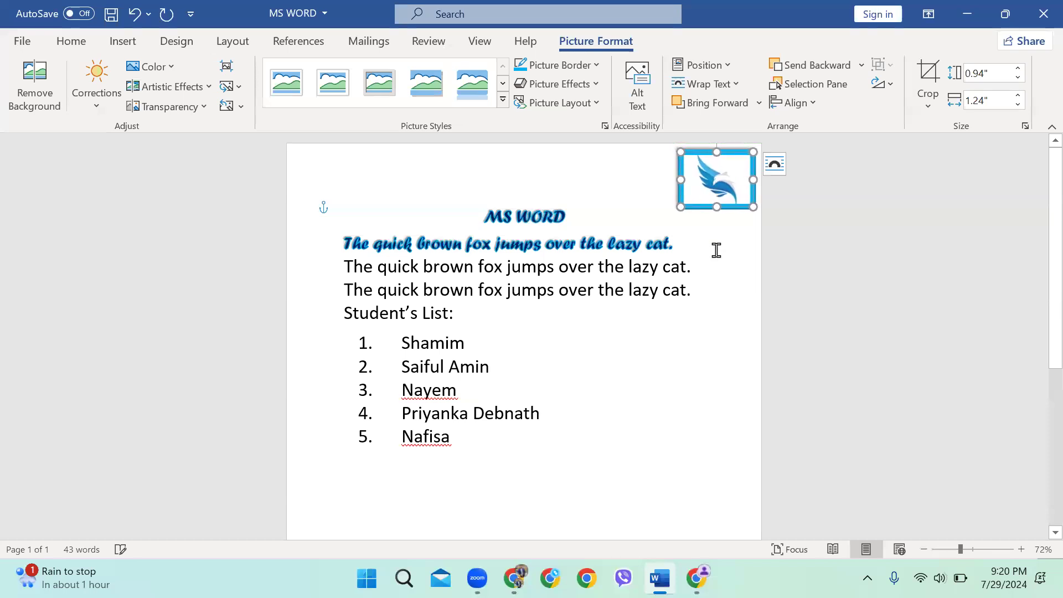
{"action": "left_click", "coordinate": [717, 264]}
Confirm In Front of Text wrapping for the logo and return to the line below the list
{"action": "left_click", "coordinate": [744, 197]}
{"action": "left_click", "coordinate": [708, 85]}
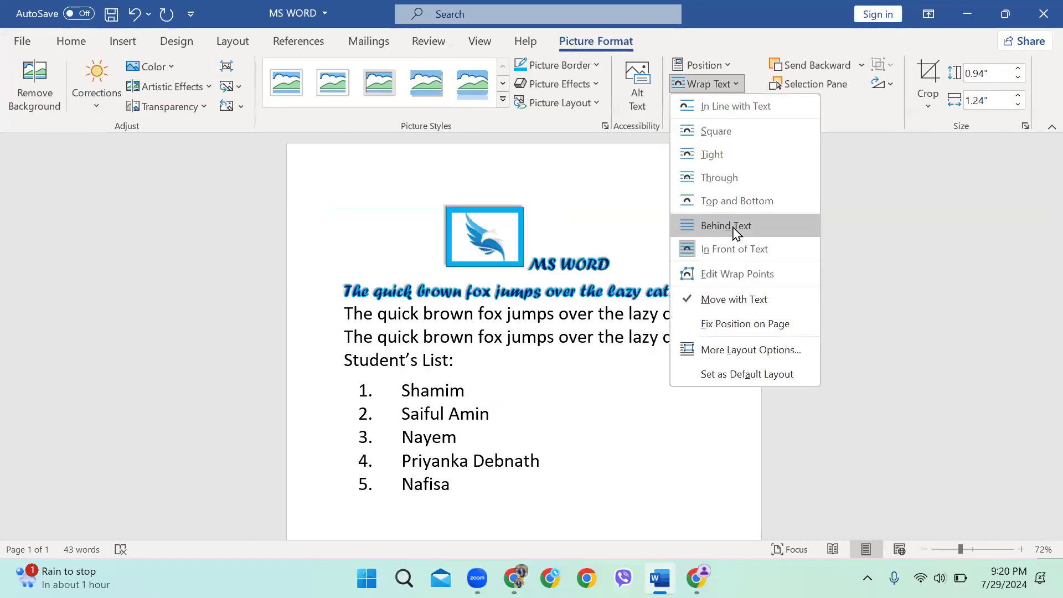
{"action": "left_click", "coordinate": [739, 259]}
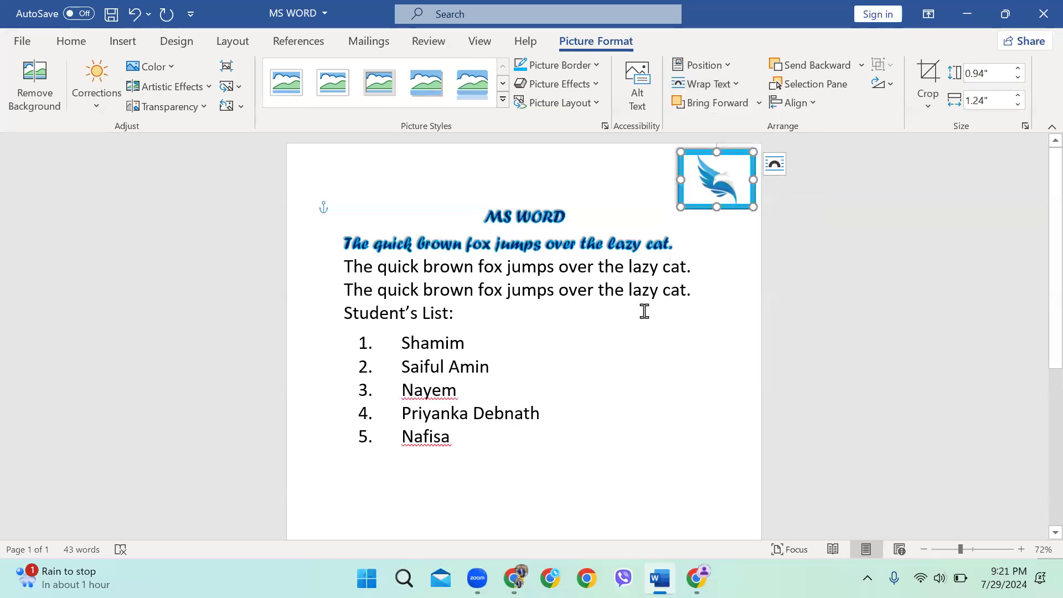
{"action": "left_click", "coordinate": [720, 84]}
{"action": "left_click", "coordinate": [570, 477]}
{"action": "left_click", "coordinate": [501, 479]}
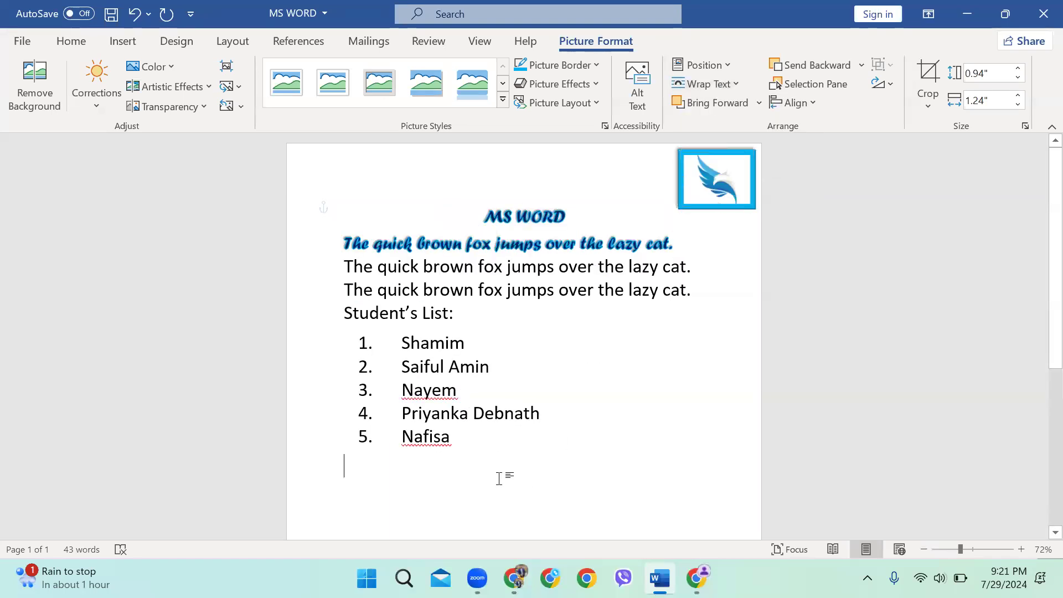
{"action": "scroll", "coordinate": [168, 185], "scroll_direction": "down", "scroll_amount": 1}
{"action": "scroll", "coordinate": [481, 259], "scroll_direction": "down", "scroll_amount": 2}
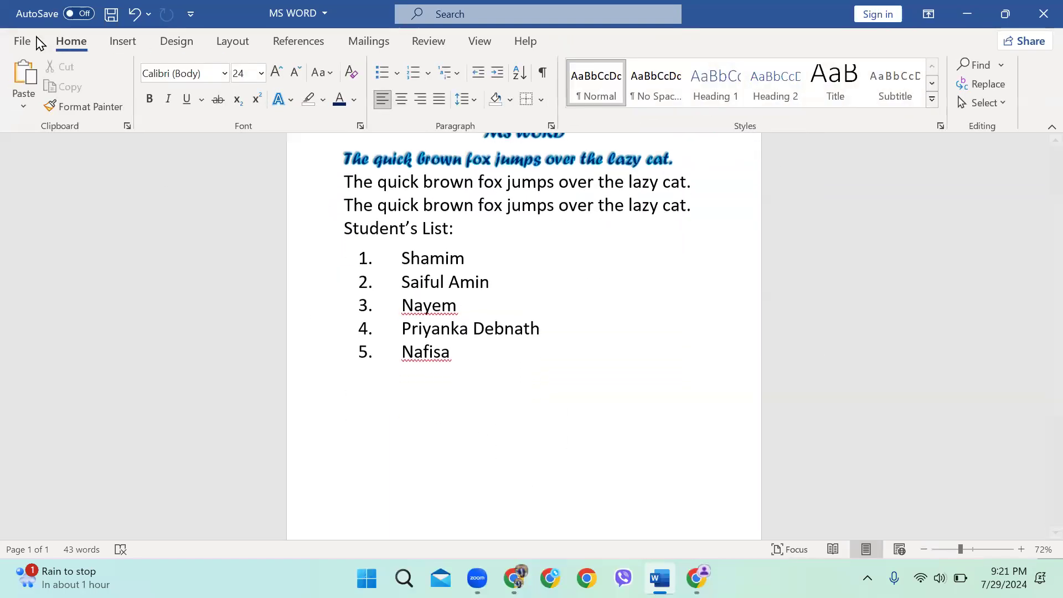
{"action": "left_click", "coordinate": [122, 42]}
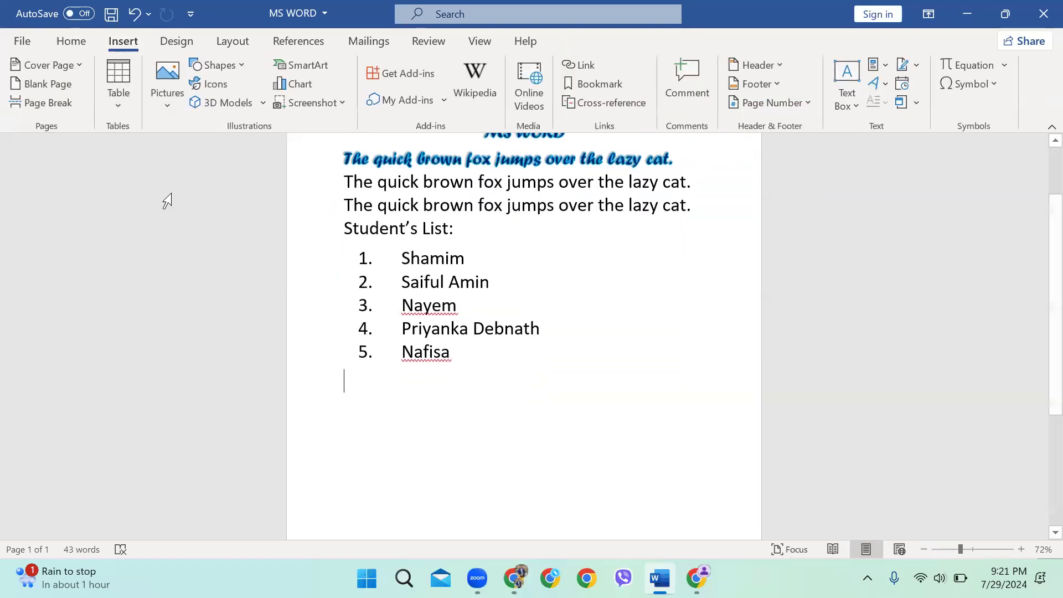
Draw a right arrow beside the student list, thickening its shaft and lengthening its head
{"action": "left_click", "coordinate": [220, 66]}
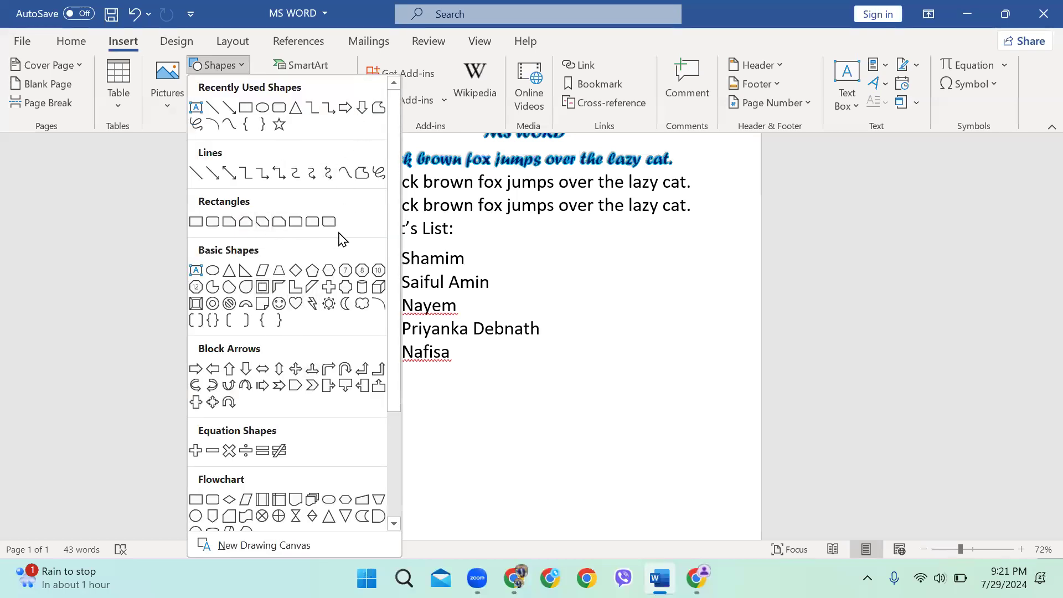
{"action": "left_click", "coordinate": [352, 109]}
{"action": "left_click_drag", "start_coordinate": [596, 286], "coordinate": [713, 339]}
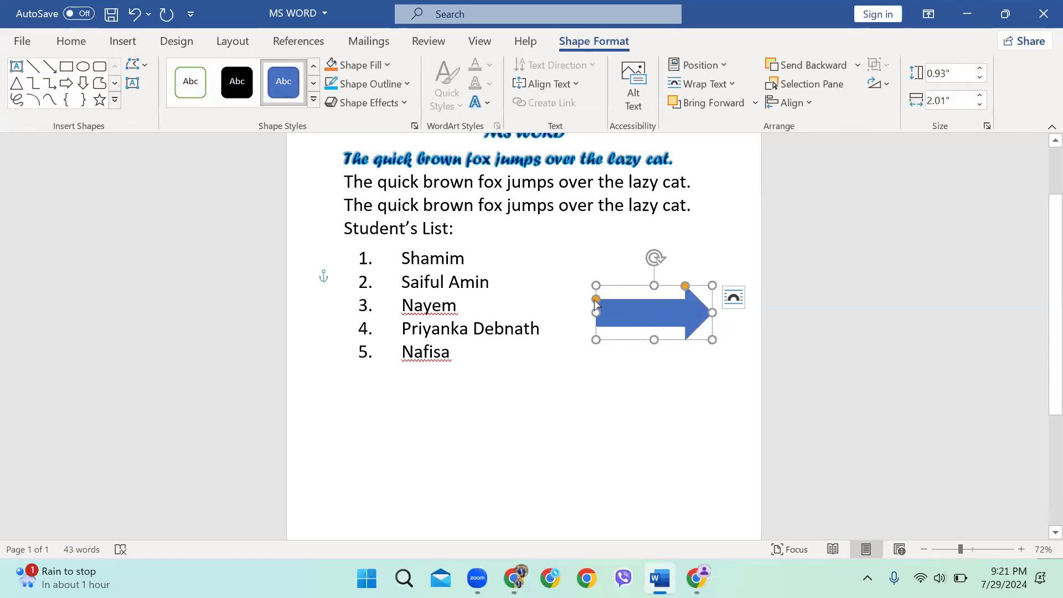
{"action": "left_click_drag", "start_coordinate": [596, 299], "coordinate": [596, 297]}
{"action": "left_click_drag", "start_coordinate": [685, 287], "coordinate": [676, 286]}
Shorten the block arrow slightly and fill it dark navy
{"action": "mouse_move", "coordinate": [656, 339]}
{"action": "left_mouse_down"}
{"action": "mouse_move", "coordinate": [652, 351]}
{"action": "mouse_move", "coordinate": [654, 333]}
{"action": "left_mouse_up"}
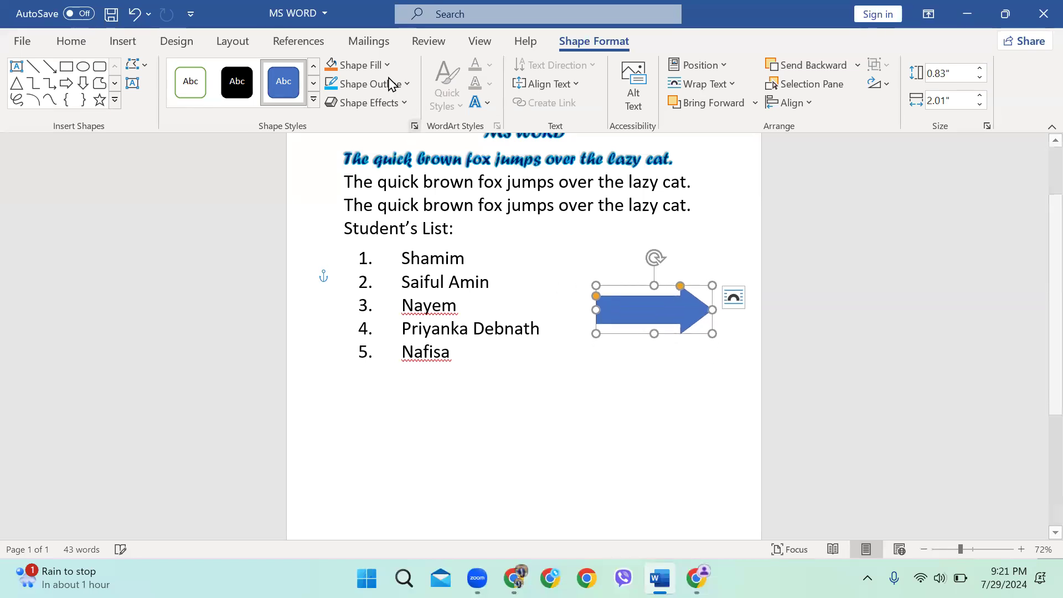
{"action": "left_click", "coordinate": [363, 65]}
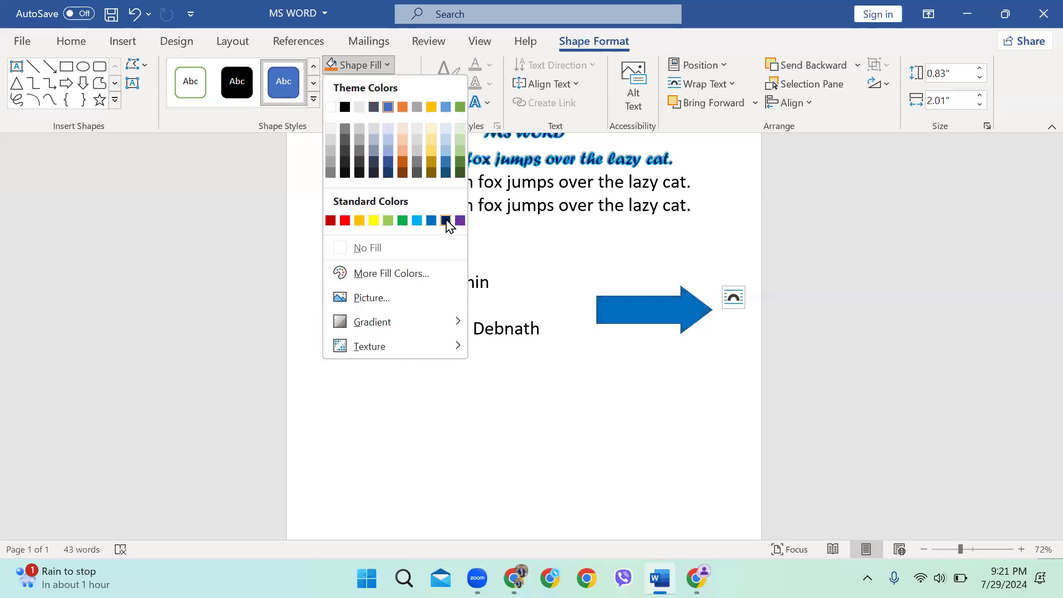
{"action": "left_click", "coordinate": [446, 222]}
Give the arrow a thick 6 pt orange outline
{"action": "left_click", "coordinate": [369, 84]}
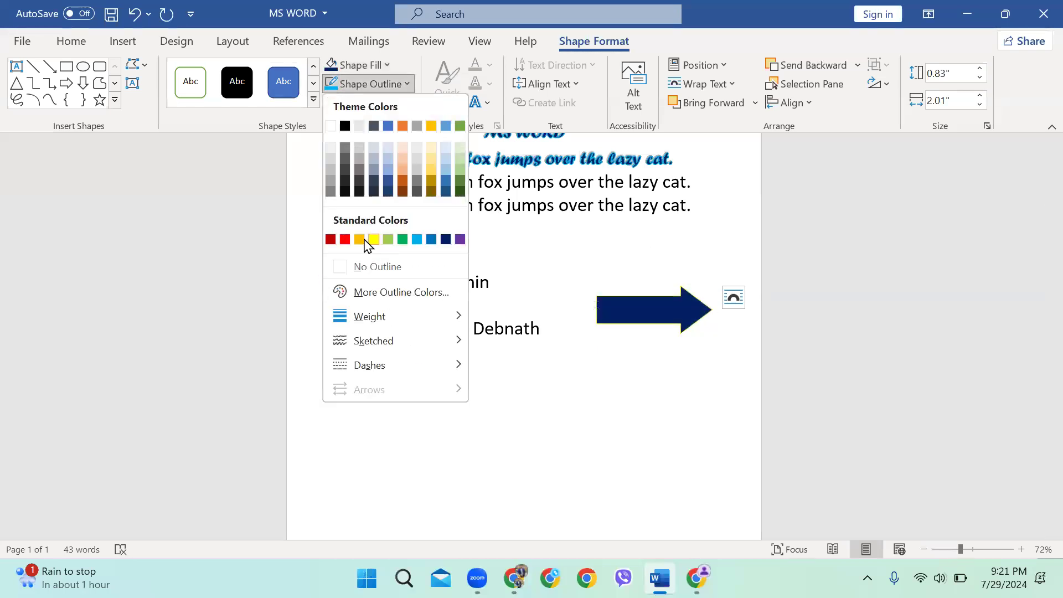
{"action": "left_click", "coordinate": [345, 239]}
{"action": "left_click", "coordinate": [365, 84]}
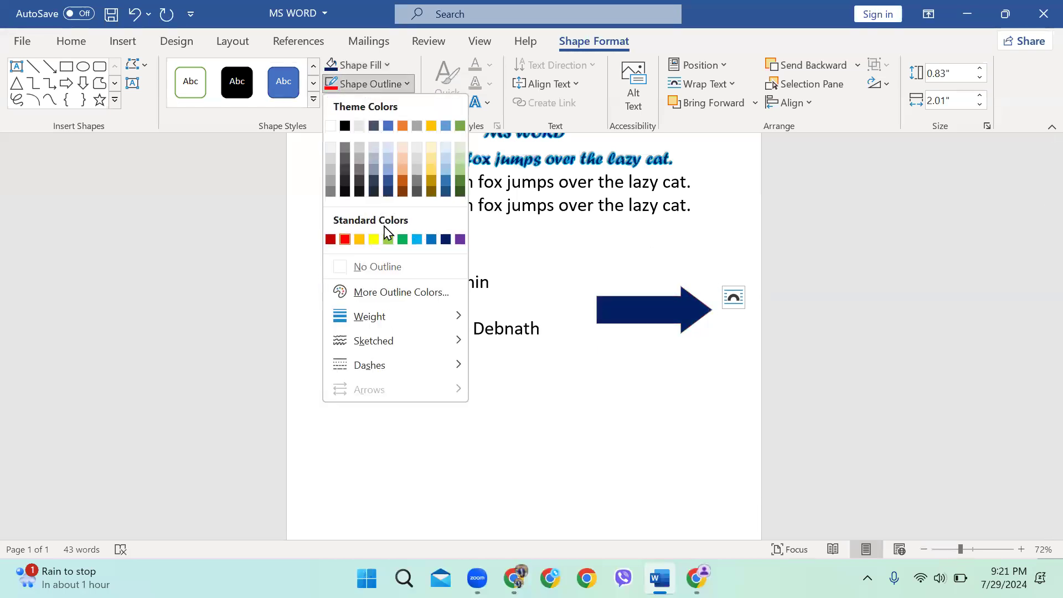
{"action": "left_click", "coordinate": [359, 240]}
{"action": "left_click", "coordinate": [369, 84]}
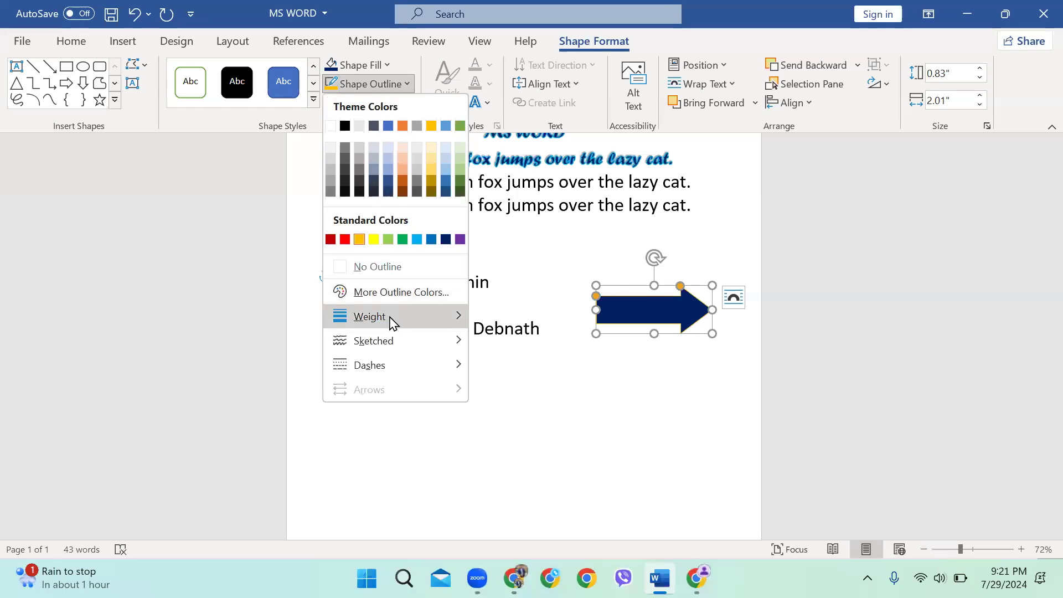
{"action": "mouse_move", "coordinate": [392, 317]}
{"action": "left_click", "coordinate": [560, 555]}
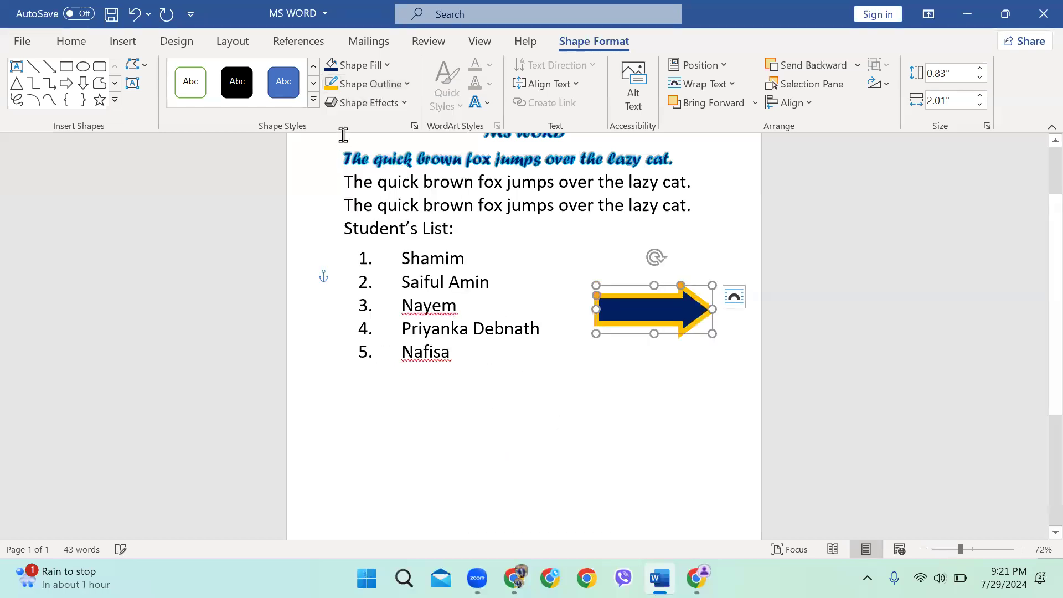
{"action": "scroll", "coordinate": [695, 182], "scroll_direction": "up", "scroll_amount": 2}
{"action": "left_click", "coordinate": [695, 182]}
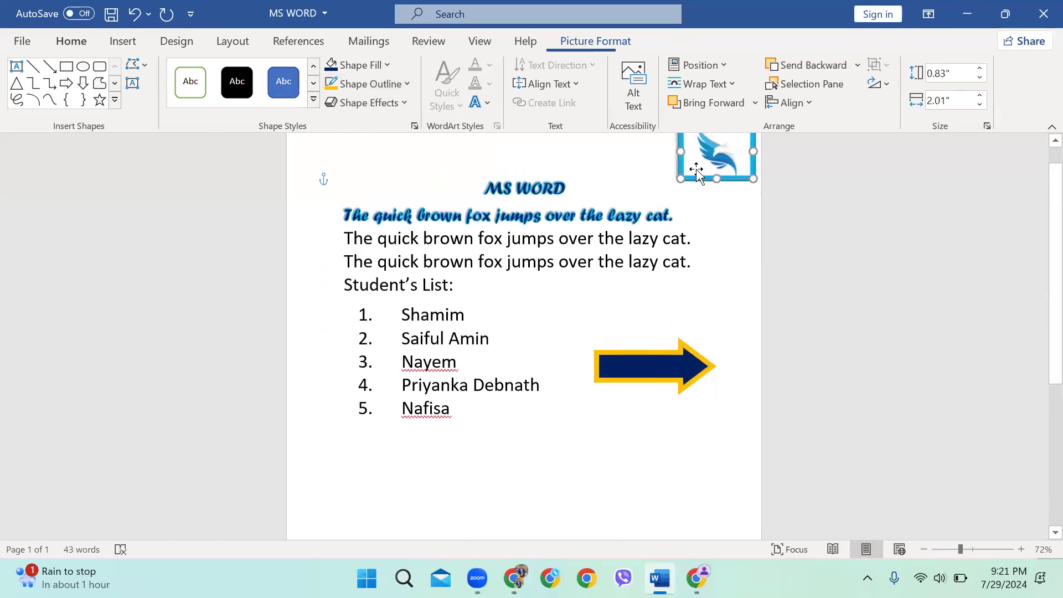
{"action": "left_click", "coordinate": [646, 364]}
{"action": "left_click", "coordinate": [124, 42]}
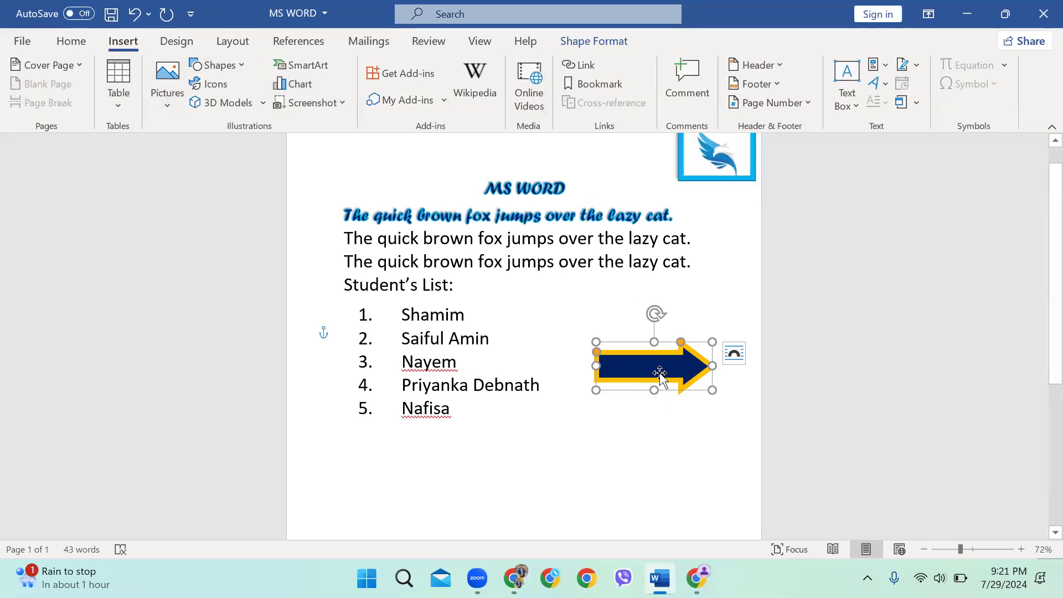
{"action": "left_click", "coordinate": [575, 43]}
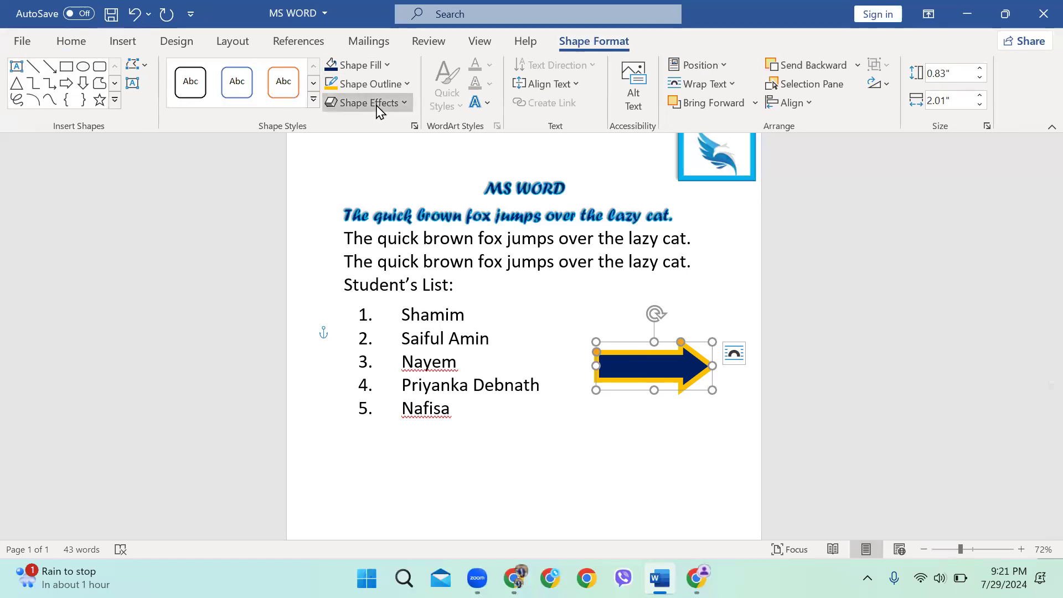
{"action": "left_click", "coordinate": [368, 103]}
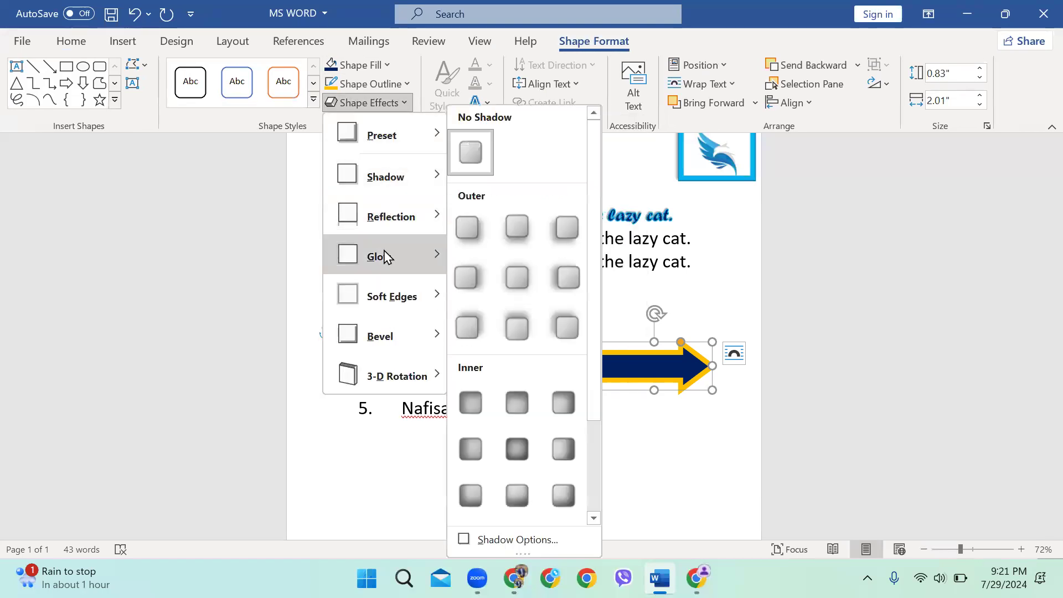
{"action": "left_click", "coordinate": [629, 383]}
{"action": "left_click", "coordinate": [368, 103]}
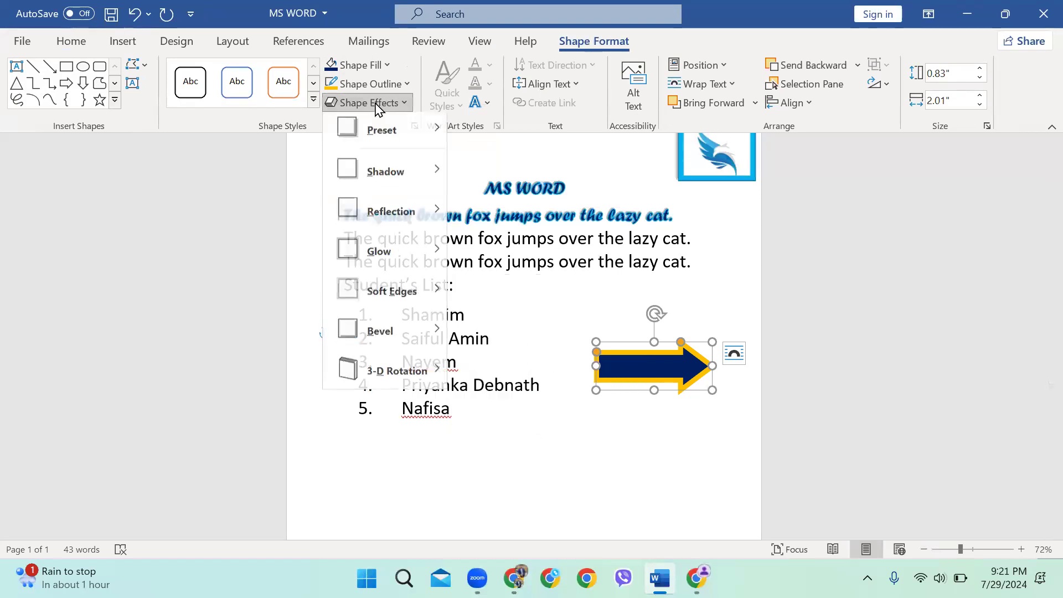
{"action": "mouse_move", "coordinate": [389, 151]}
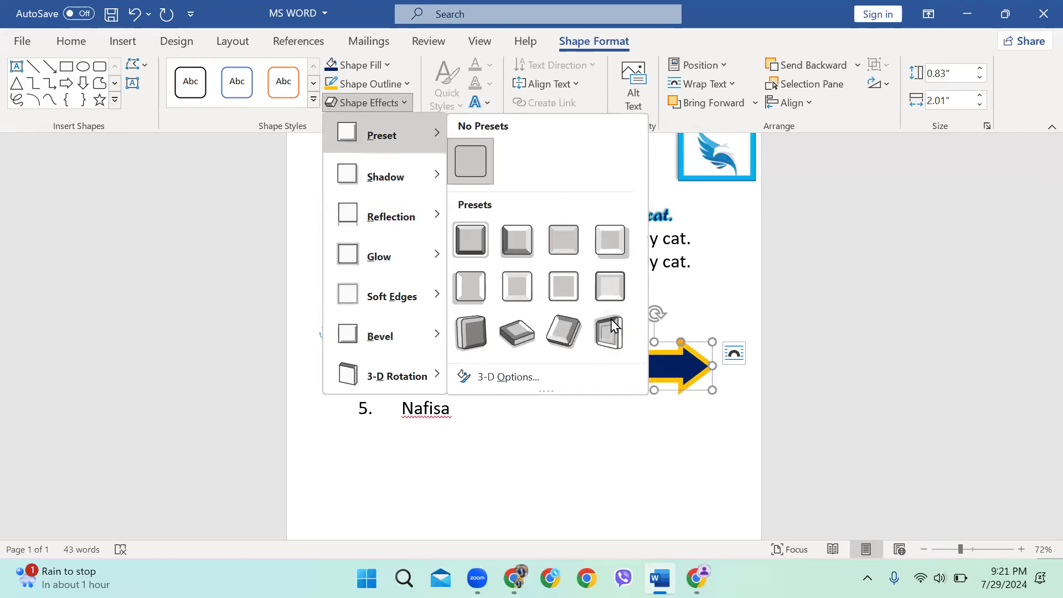
{"action": "left_click", "coordinate": [459, 482]}
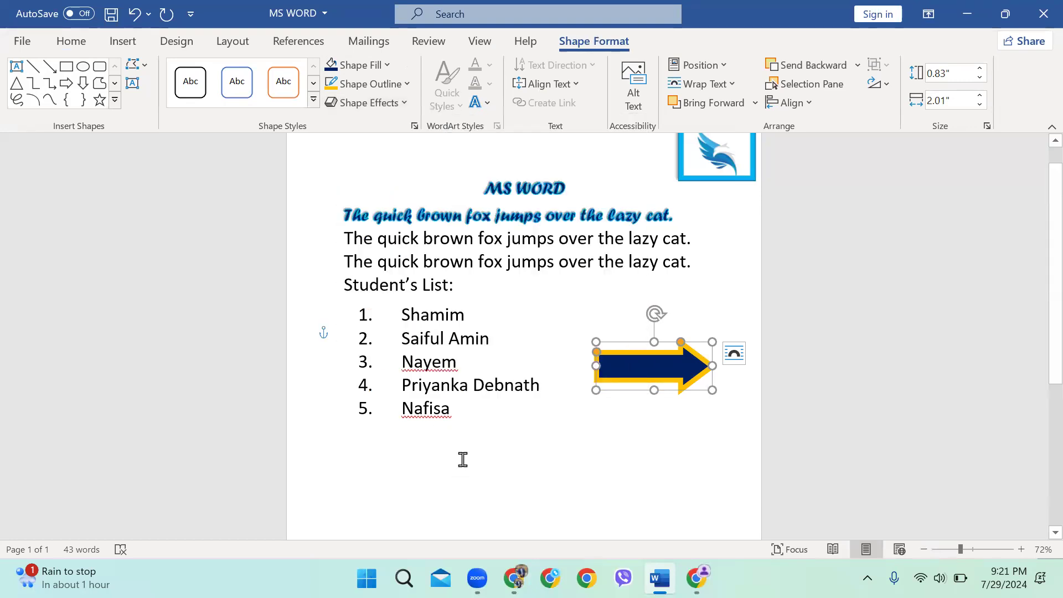
{"action": "left_click", "coordinate": [495, 457]}
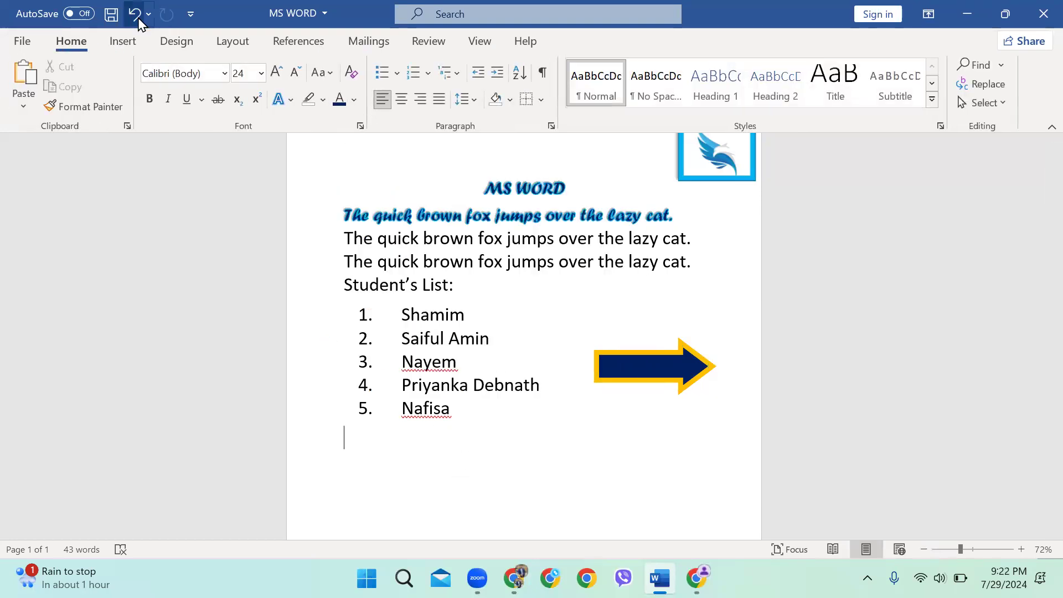
{"action": "left_click", "coordinate": [132, 42]}
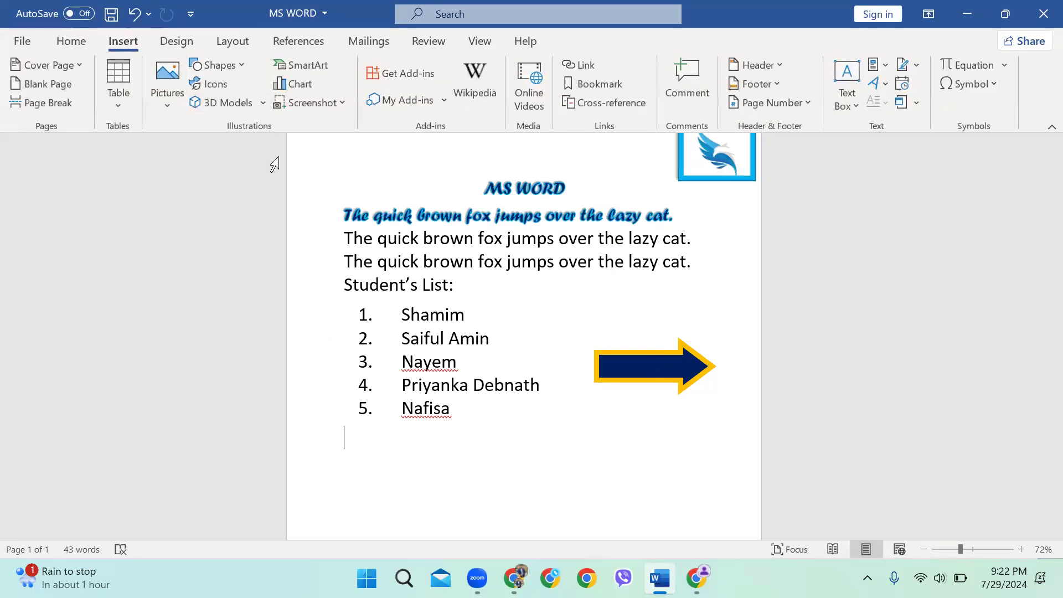
{"action": "left_click", "coordinate": [243, 66]}
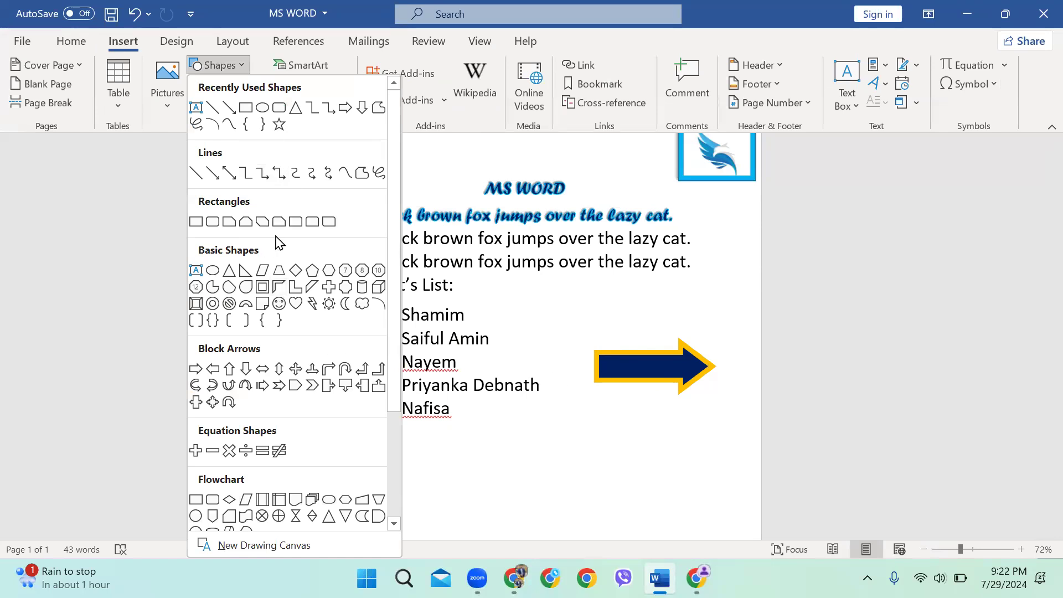
{"action": "scroll", "coordinate": [275, 299], "scroll_direction": "down", "scroll_amount": 3}
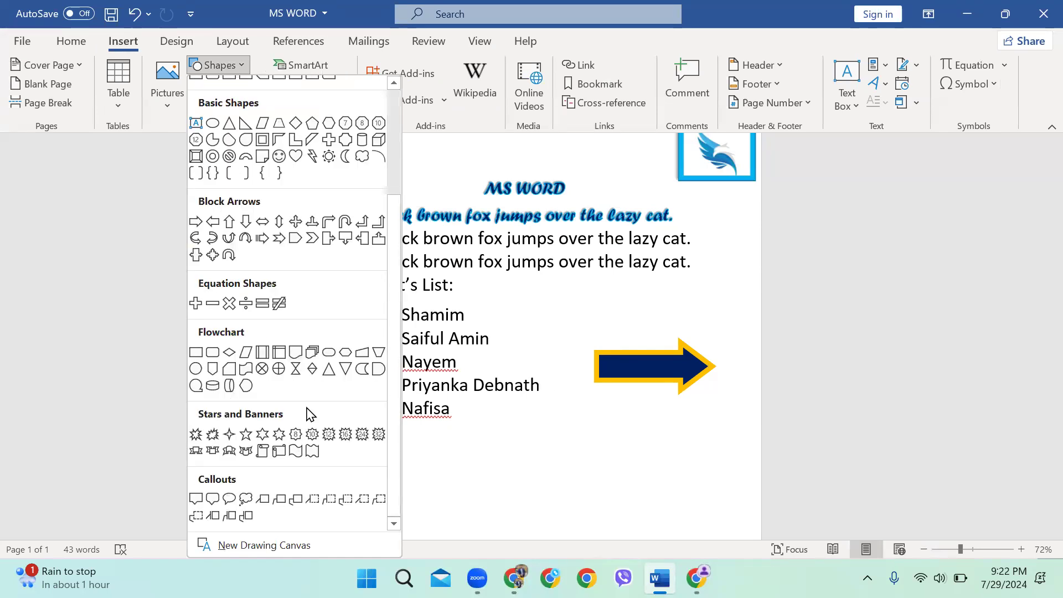
{"action": "scroll", "coordinate": [270, 389], "scroll_direction": "up", "scroll_amount": 1}
{"action": "scroll", "coordinate": [271, 382], "scroll_direction": "down", "scroll_amount": 1}
{"action": "scroll", "coordinate": [292, 352], "scroll_direction": "up", "scroll_amount": 3}
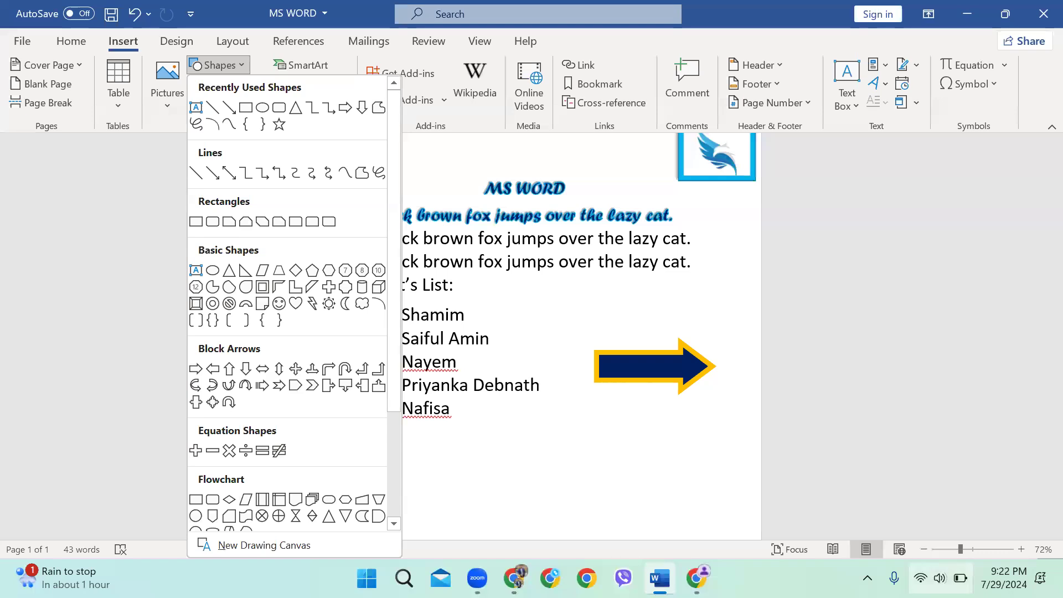
{"action": "left_click", "coordinate": [940, 578]}
{"action": "left_click", "coordinate": [537, 442]}
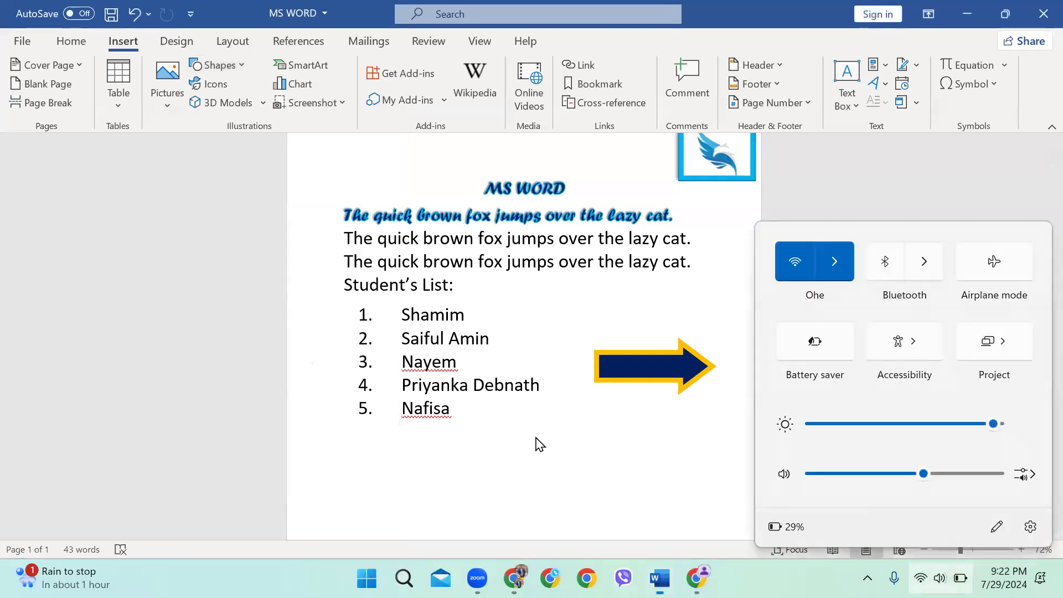
{"action": "scroll", "coordinate": [533, 377], "scroll_direction": "down", "scroll_amount": 1}
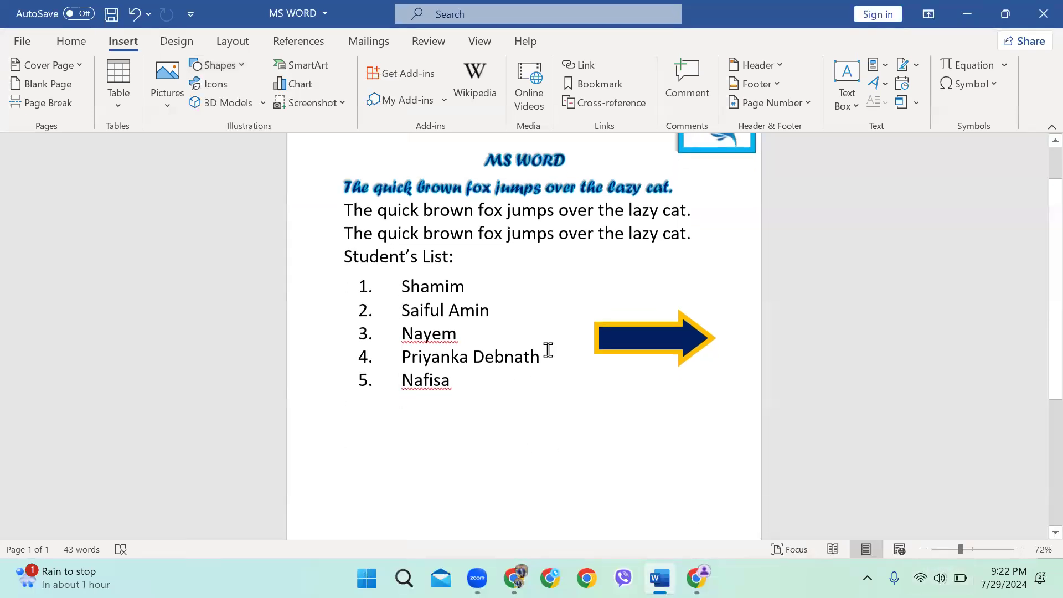
{"action": "scroll", "coordinate": [360, 233], "scroll_direction": "down", "scroll_amount": 1}
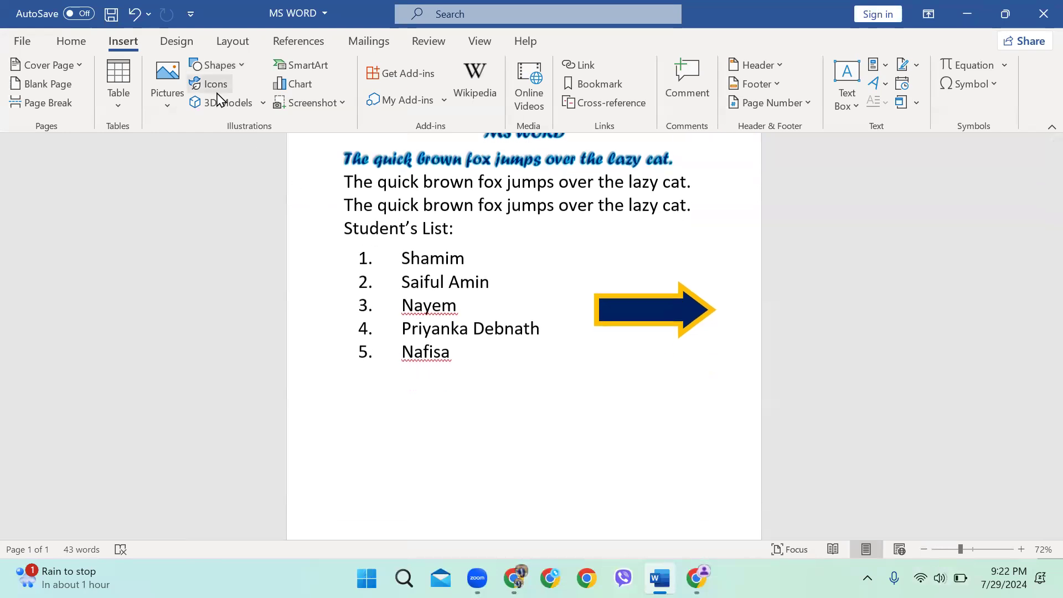
{"action": "left_click", "coordinate": [215, 83]}
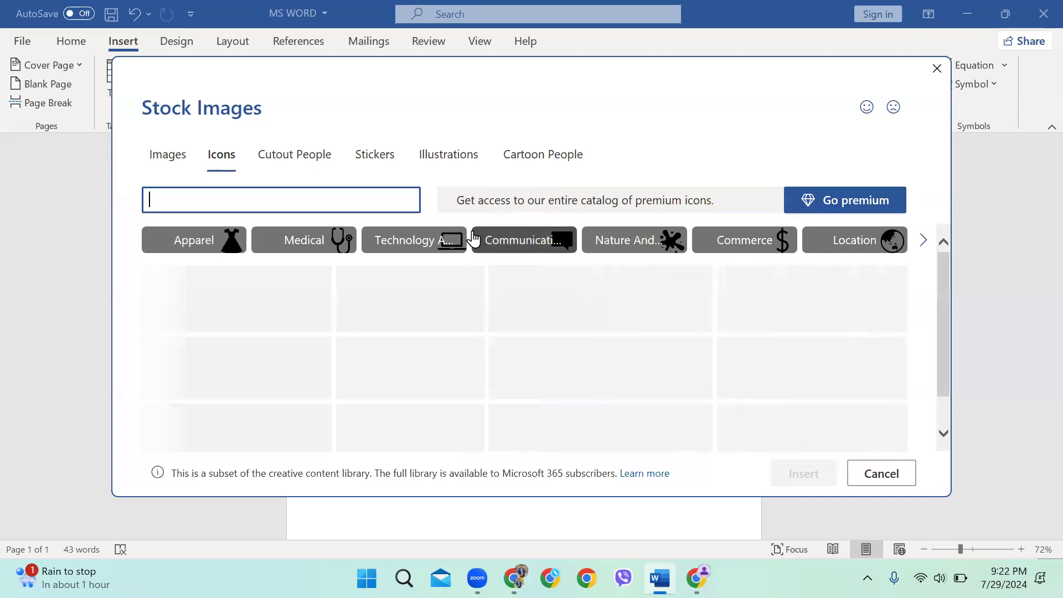
Insert the black airplane stock icon, 1" by 1", below the student list
{"action": "scroll", "coordinate": [368, 291], "scroll_direction": "down", "scroll_amount": 1}
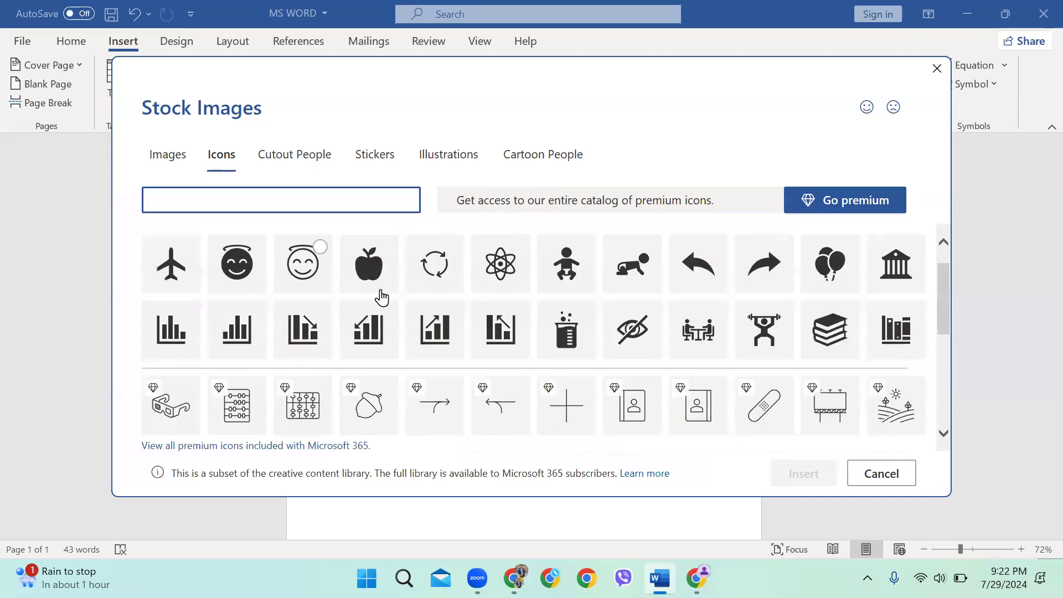
{"action": "scroll", "coordinate": [382, 299], "scroll_direction": "down", "scroll_amount": 2}
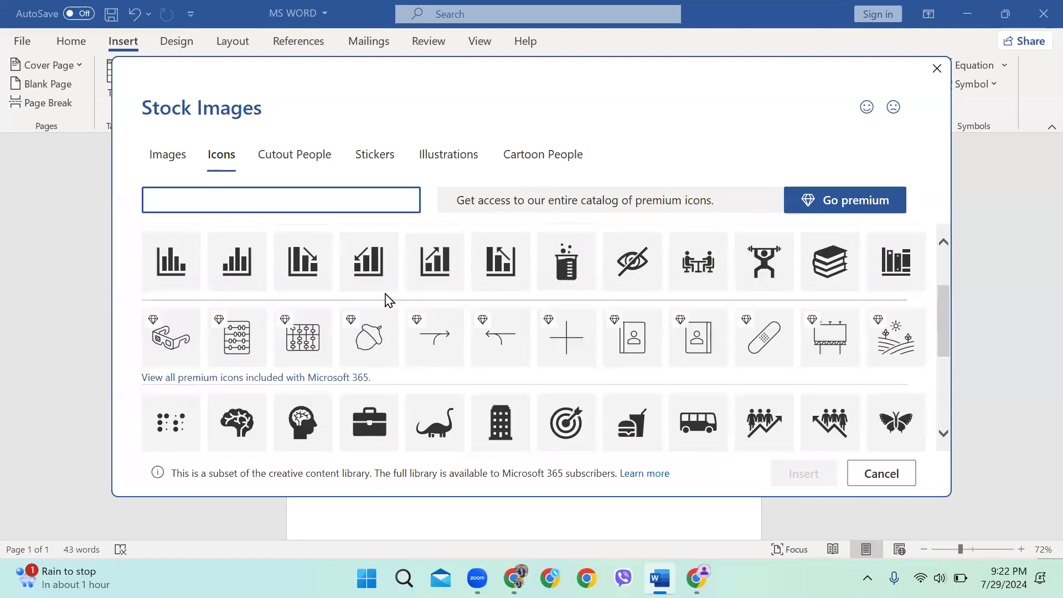
{"action": "scroll", "coordinate": [204, 289], "scroll_direction": "up", "scroll_amount": 3}
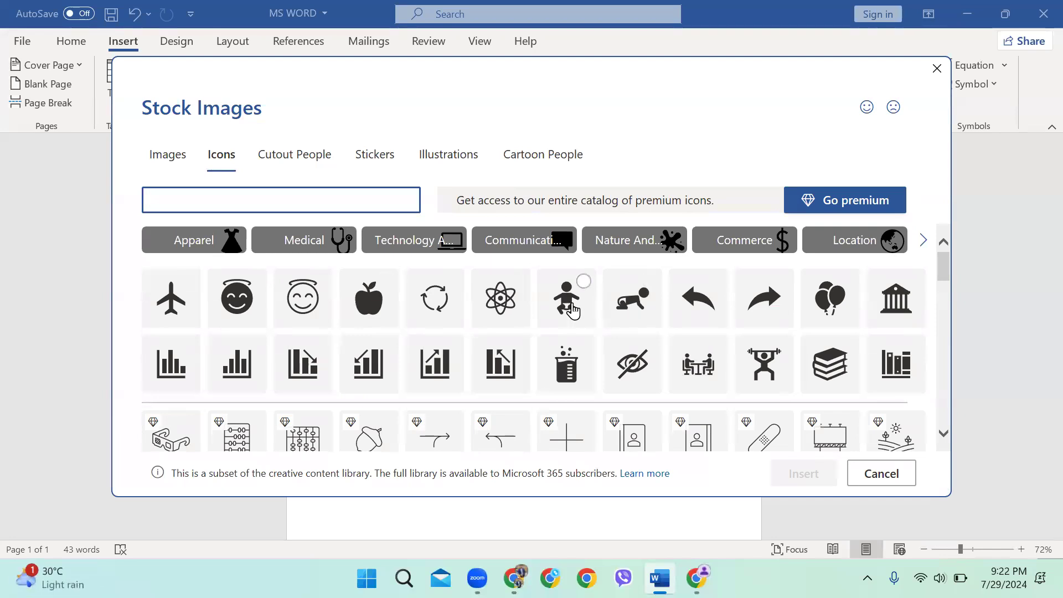
{"action": "scroll", "coordinate": [512, 339], "scroll_direction": "down", "scroll_amount": 5}
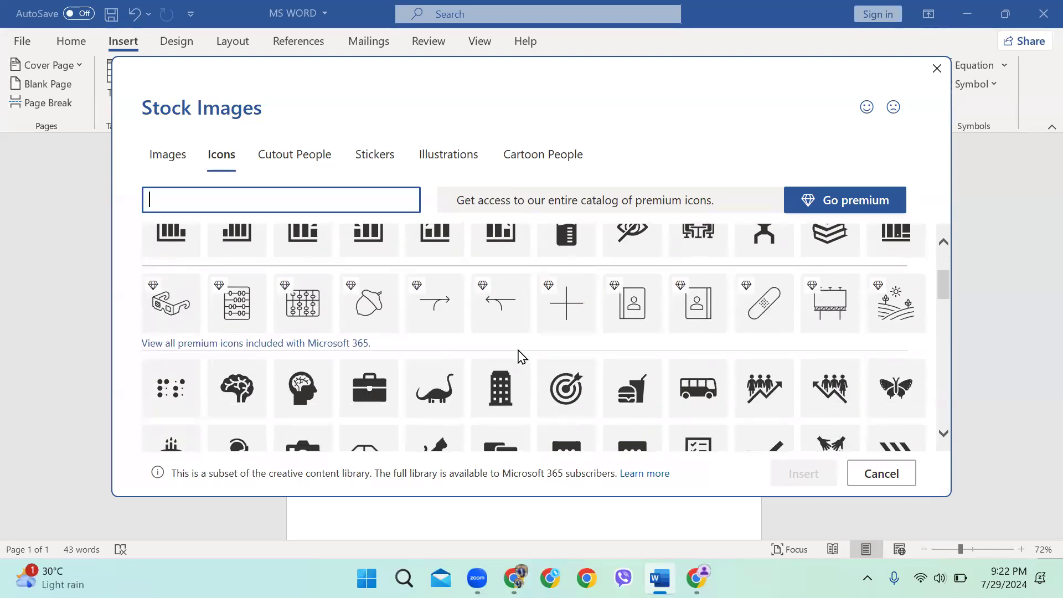
{"action": "scroll", "coordinate": [513, 350], "scroll_direction": "up", "scroll_amount": 2}
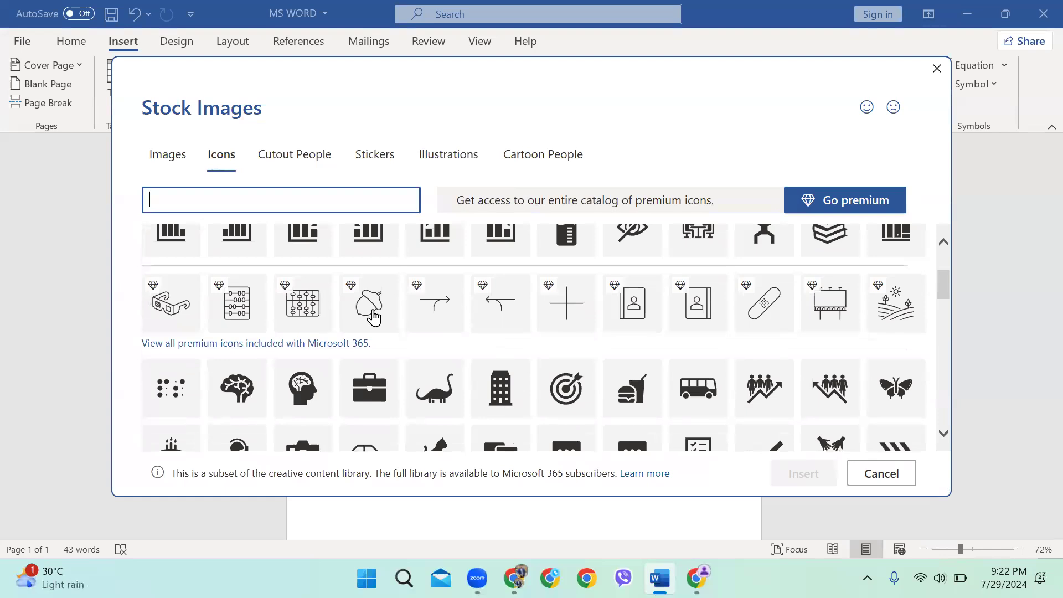
{"action": "scroll", "coordinate": [379, 273], "scroll_direction": "up", "scroll_amount": 2}
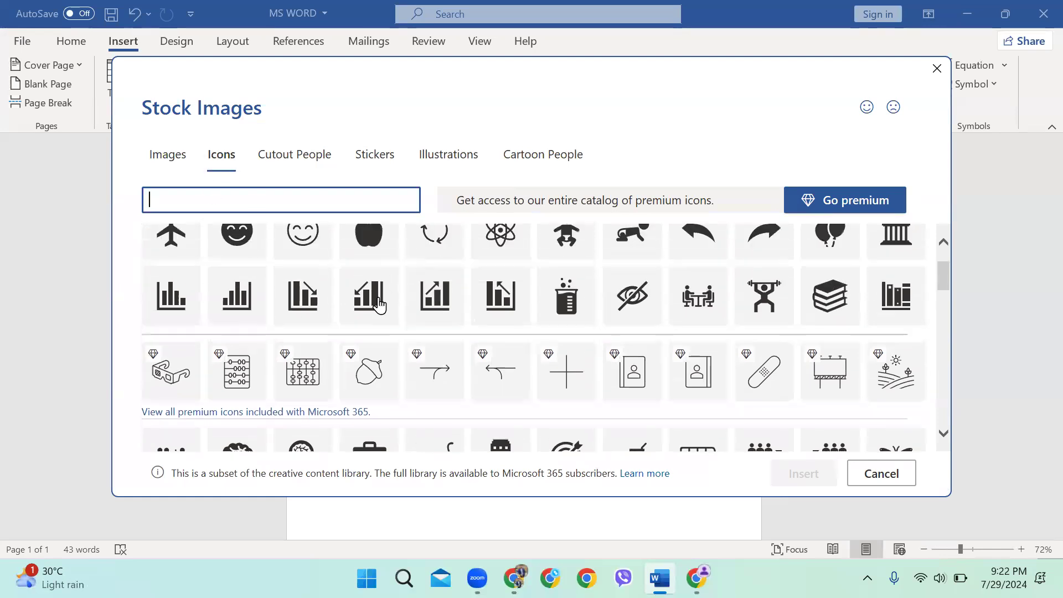
{"action": "scroll", "coordinate": [498, 282], "scroll_direction": "up", "scroll_amount": 2}
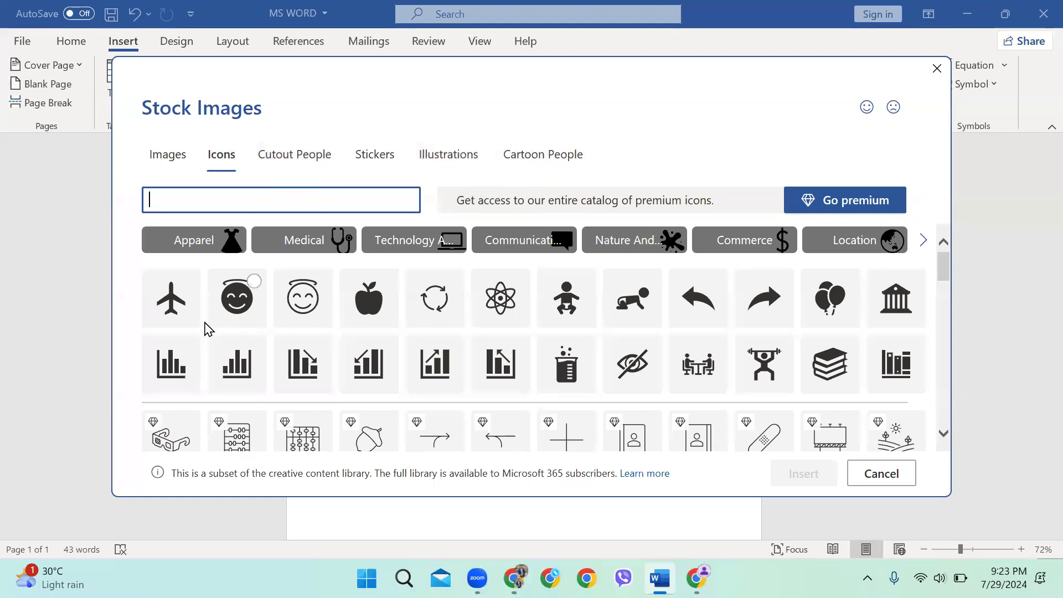
{"action": "left_click", "coordinate": [173, 309]}
{"action": "left_click", "coordinate": [792, 477]}
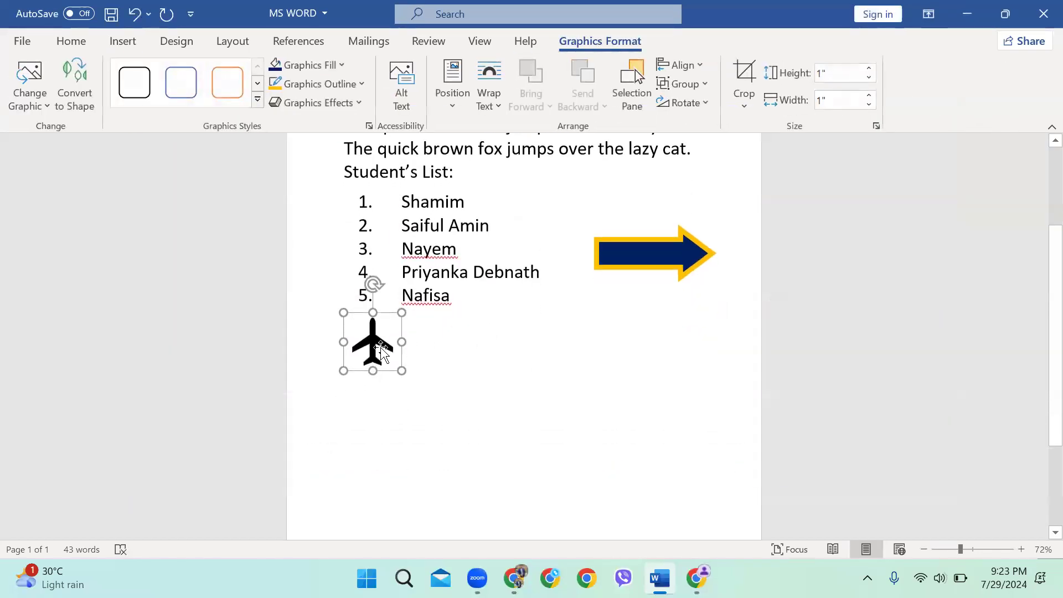
Resize the airplane icon to 0.88 by 0.88 inches
{"action": "left_click_drag", "start_coordinate": [399, 370], "coordinate": [661, 487]}
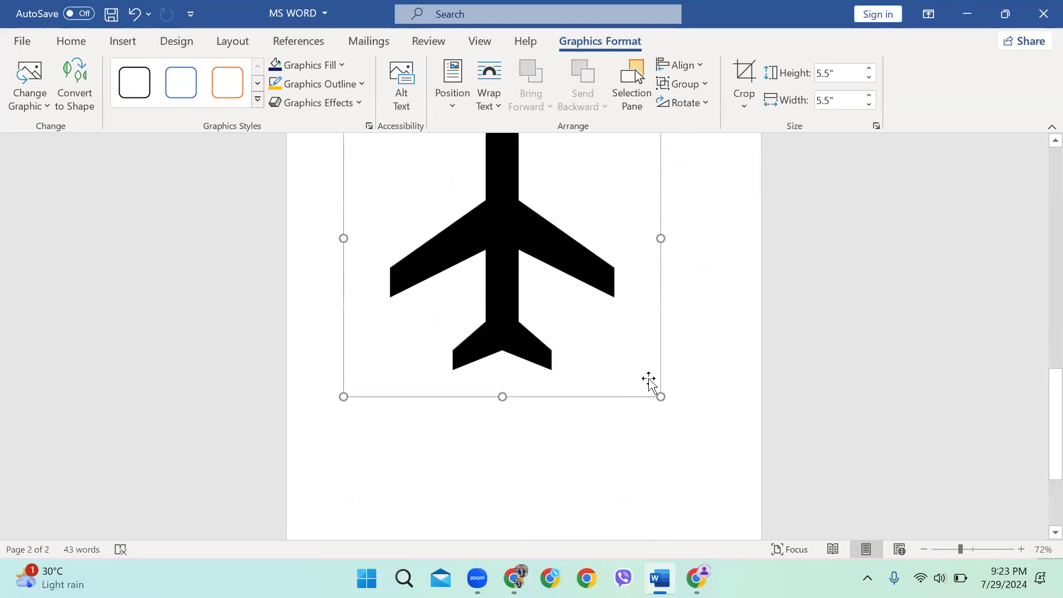
{"action": "left_click_drag", "start_coordinate": [660, 396], "coordinate": [707, 443]}
{"action": "left_click_drag", "start_coordinate": [709, 493], "coordinate": [482, 304]}
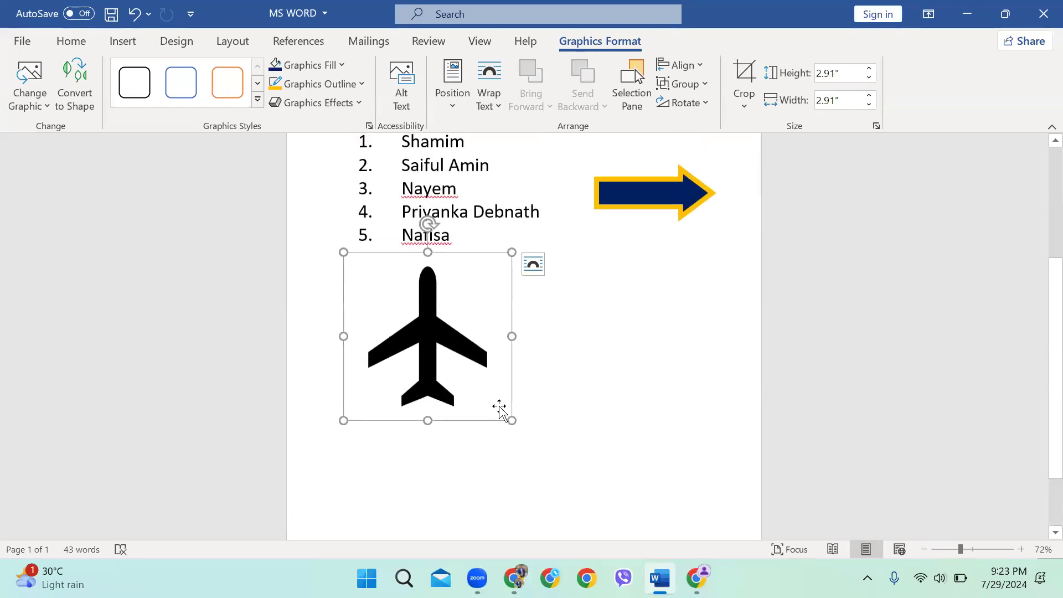
{"action": "left_click_drag", "start_coordinate": [514, 422], "coordinate": [391, 332]}
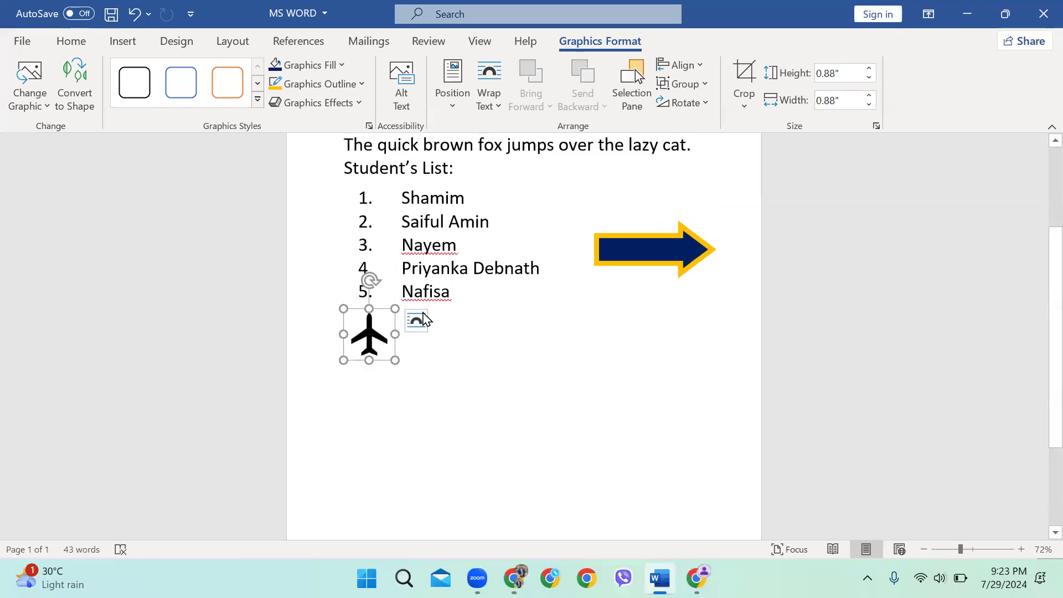
Set the airplane icon to In Front of Text and place it just above the navy arrow
{"action": "left_click_drag", "start_coordinate": [374, 336], "coordinate": [465, 348]}
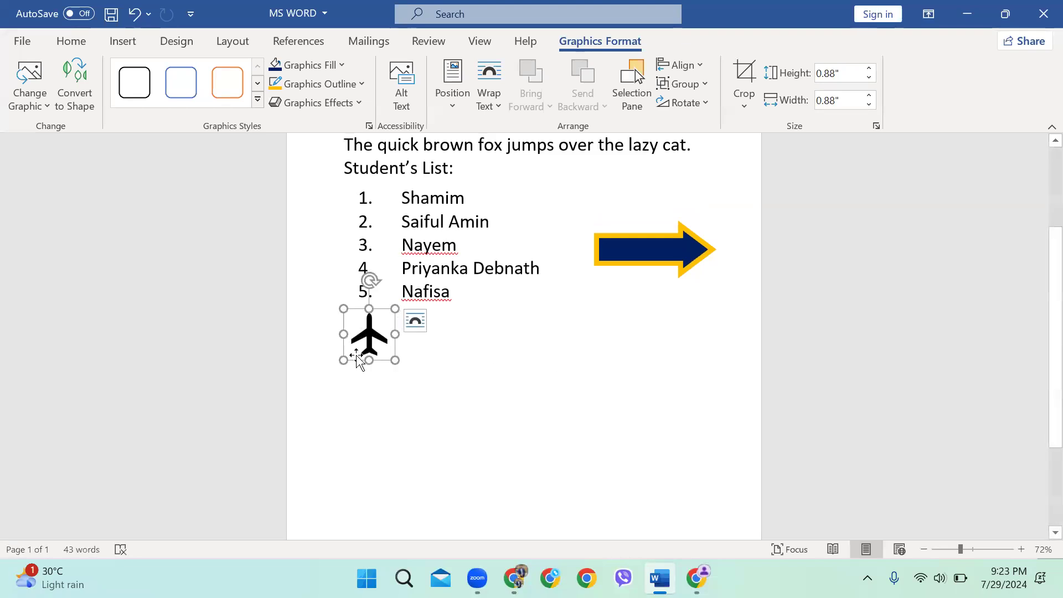
{"action": "left_click", "coordinate": [487, 105]}
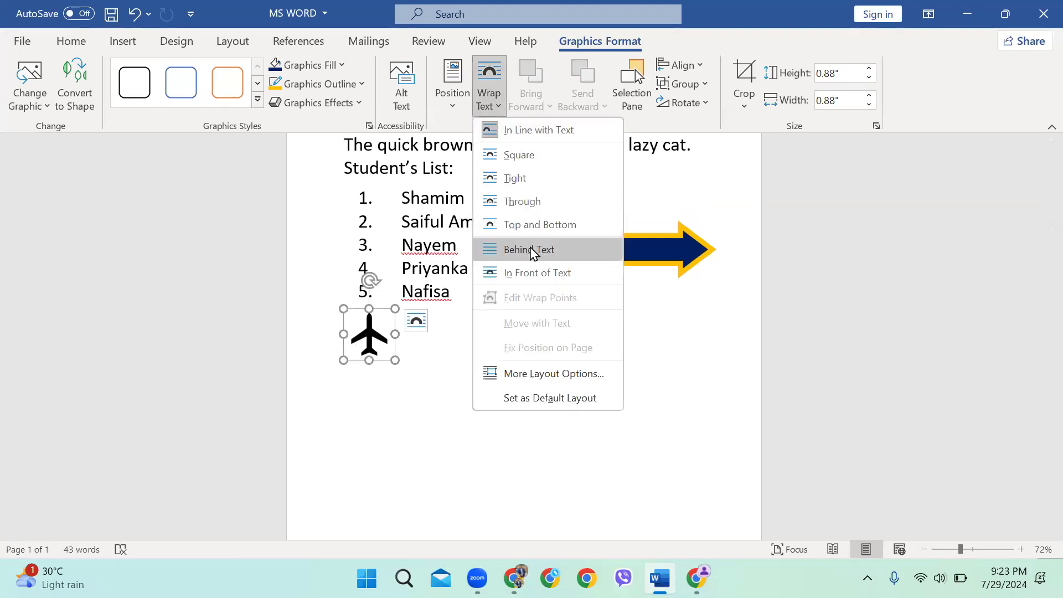
{"action": "left_click", "coordinate": [528, 273]}
{"action": "left_click_drag", "start_coordinate": [379, 343], "coordinate": [651, 193]}
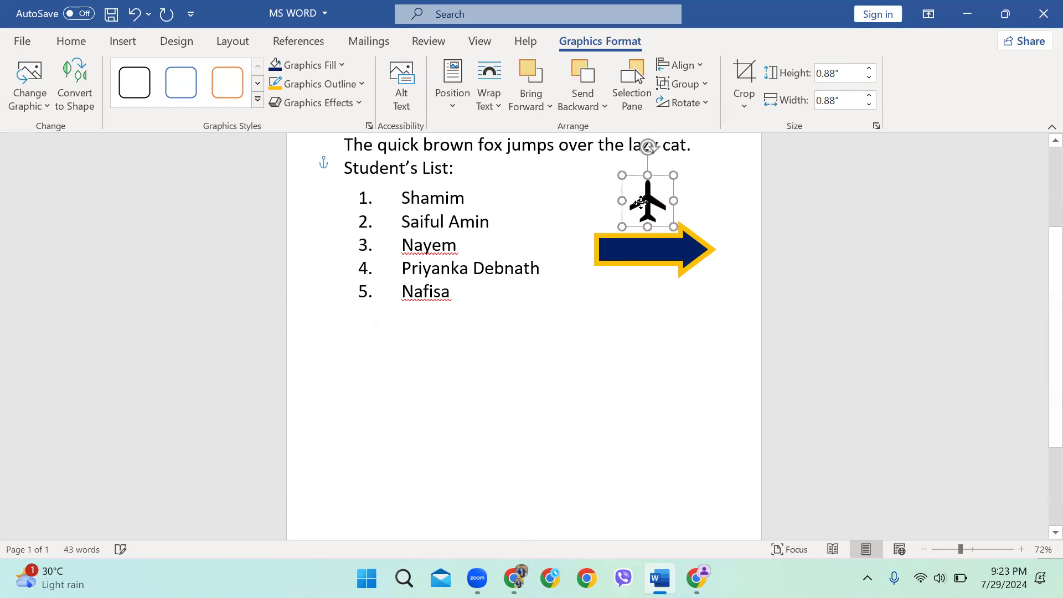
{"action": "left_click", "coordinate": [522, 384]}
{"action": "left_click", "coordinate": [121, 42]}
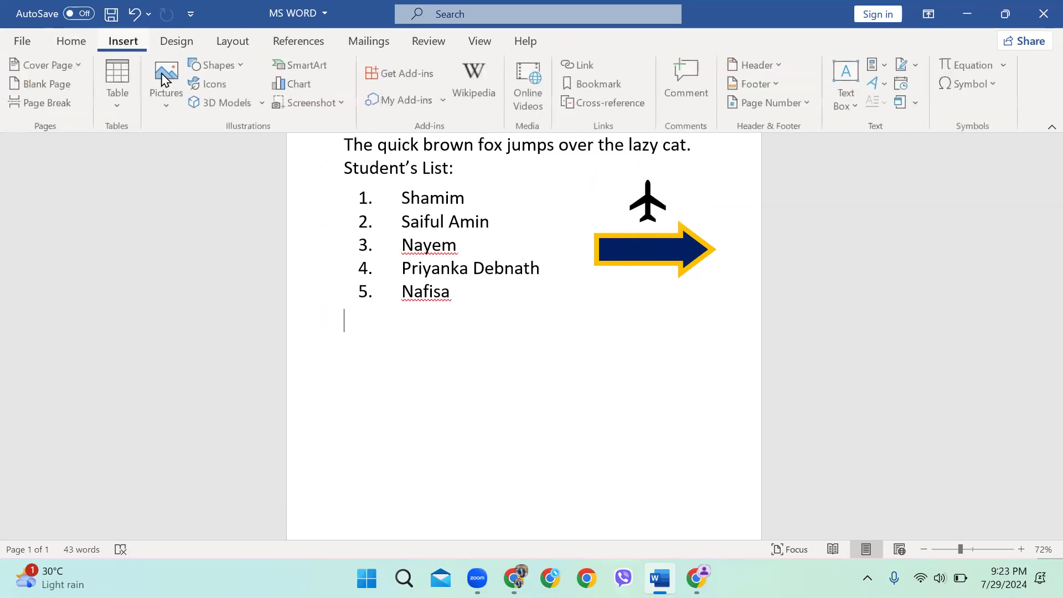
Insert the Surface tablet-style laptop from the Microsoft Products online 3D models
{"action": "left_click", "coordinate": [235, 106]}
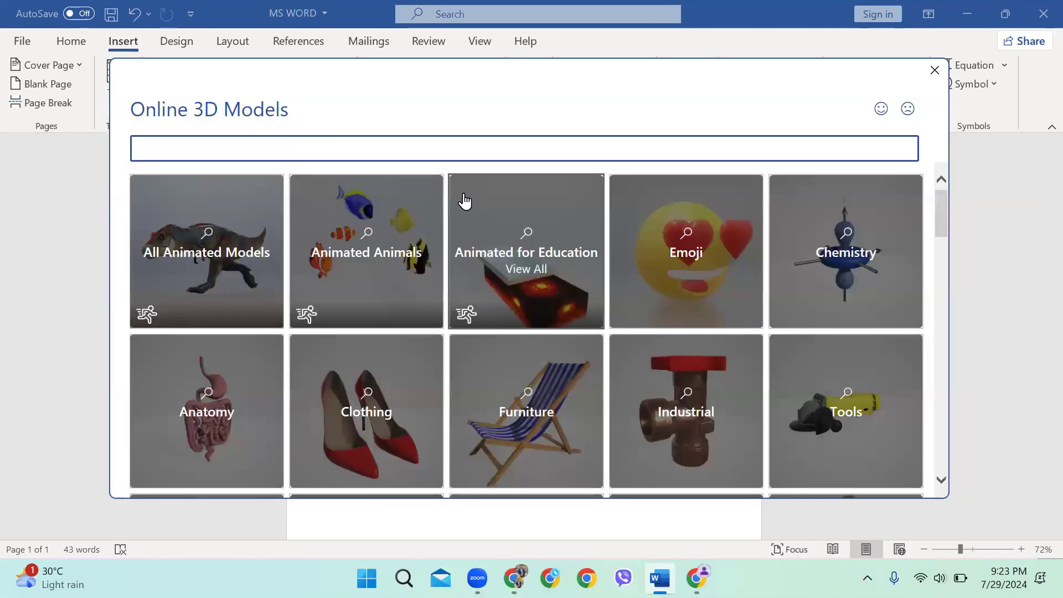
{"action": "scroll", "coordinate": [474, 279], "scroll_direction": "down", "scroll_amount": 2}
{"action": "scroll", "coordinate": [479, 323], "scroll_direction": "down", "scroll_amount": 7}
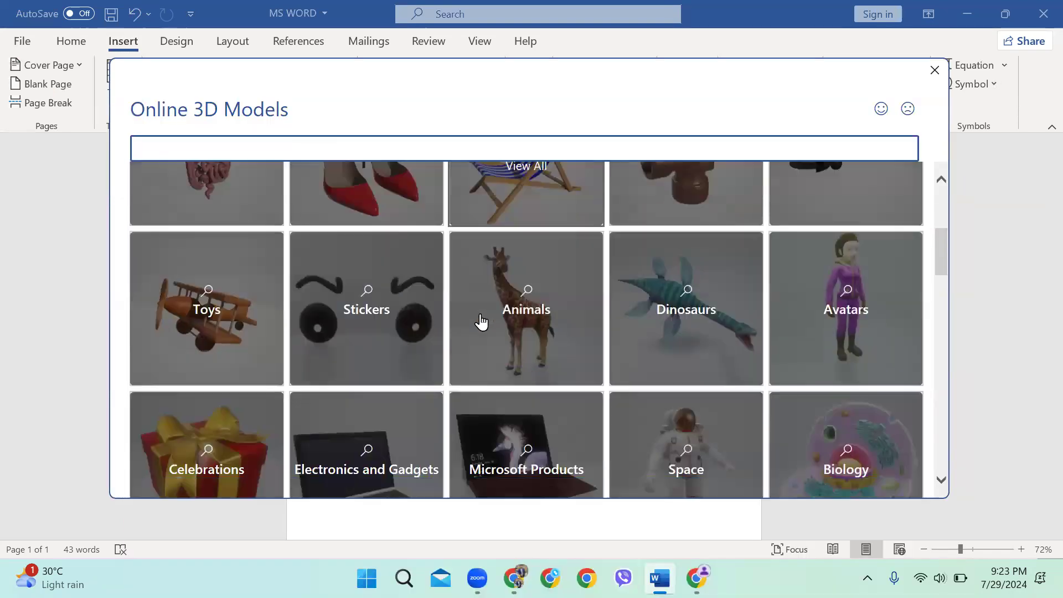
{"action": "scroll", "coordinate": [408, 328], "scroll_direction": "down", "scroll_amount": 2}
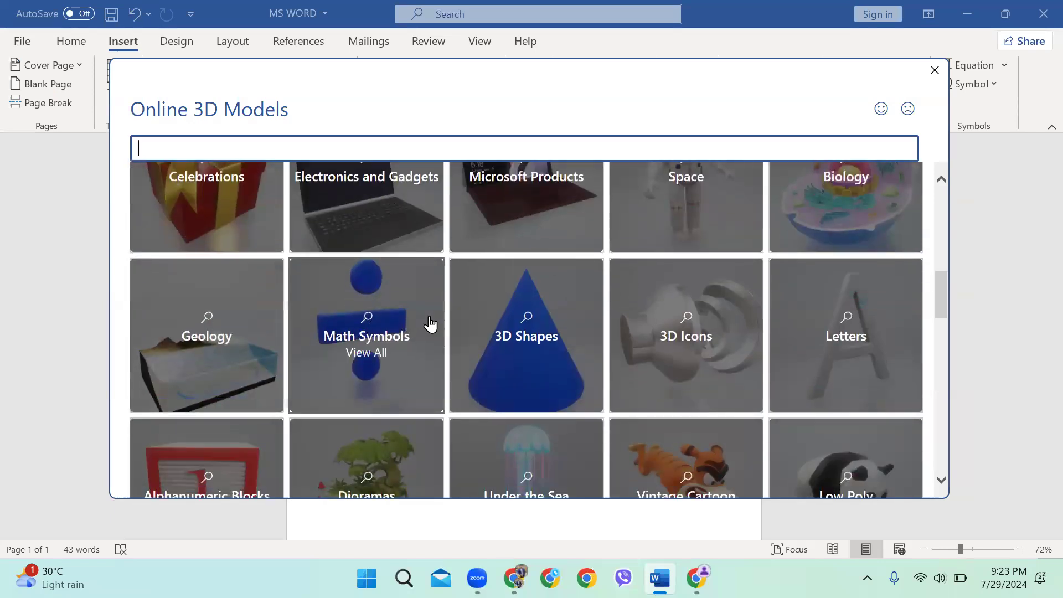
{"action": "scroll", "coordinate": [439, 344], "scroll_direction": "down", "scroll_amount": 5}
{"action": "scroll", "coordinate": [475, 339], "scroll_direction": "down", "scroll_amount": 3}
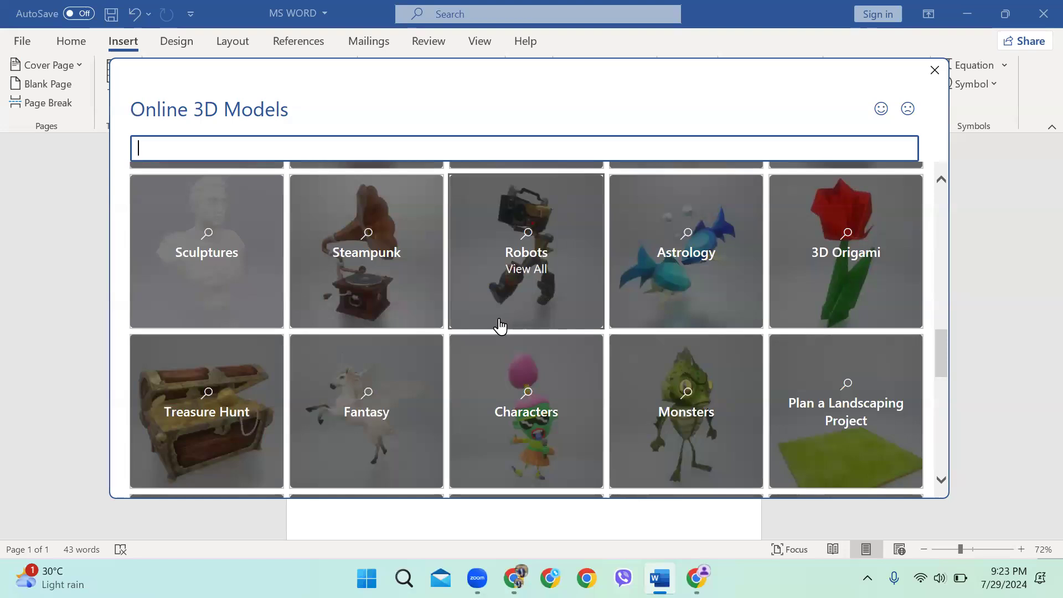
{"action": "scroll", "coordinate": [501, 329], "scroll_direction": "up", "scroll_amount": 3}
{"action": "scroll", "coordinate": [502, 325], "scroll_direction": "down", "scroll_amount": 2}
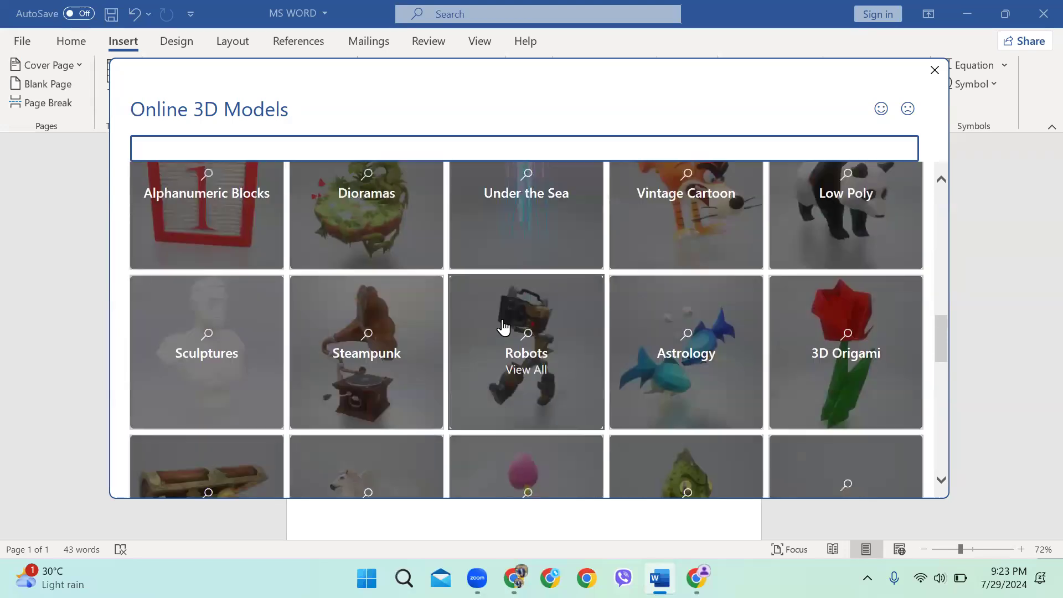
{"action": "scroll", "coordinate": [510, 325], "scroll_direction": "down", "scroll_amount": 5}
{"action": "scroll", "coordinate": [506, 330], "scroll_direction": "up", "scroll_amount": 10}
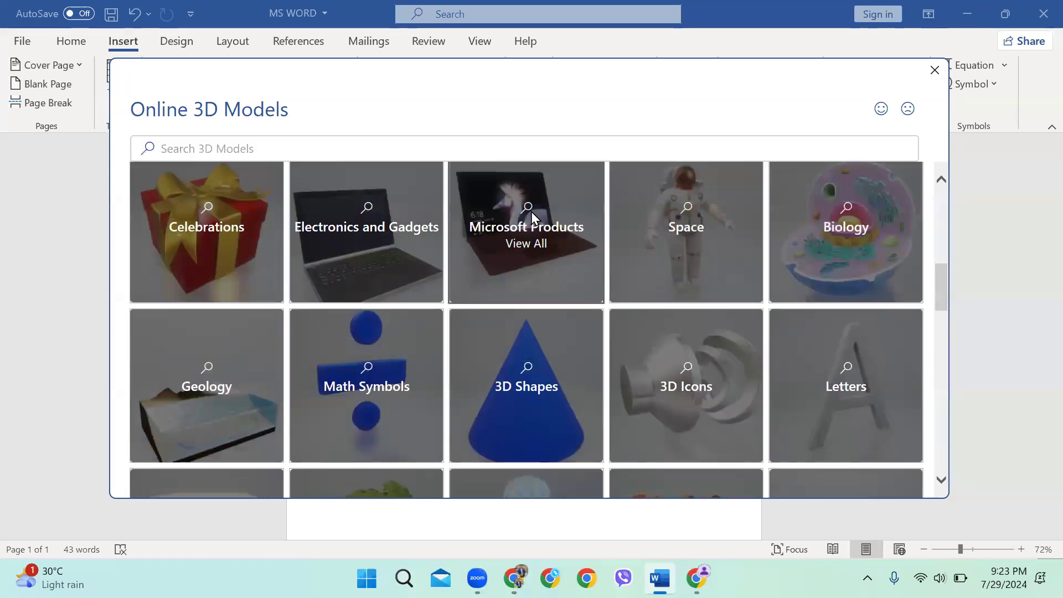
{"action": "left_click", "coordinate": [530, 214]}
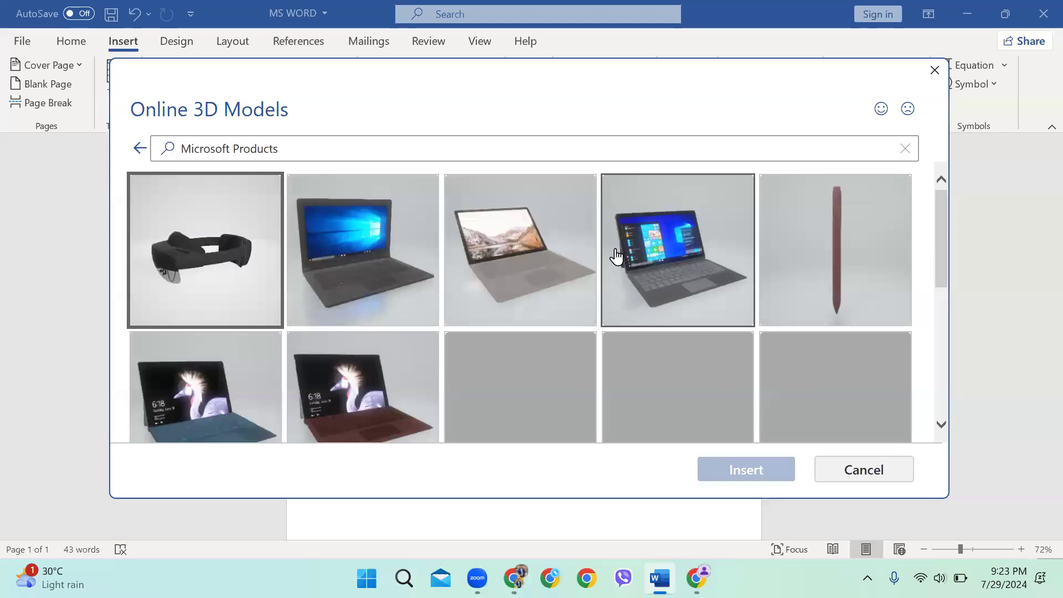
{"action": "left_click", "coordinate": [654, 252]}
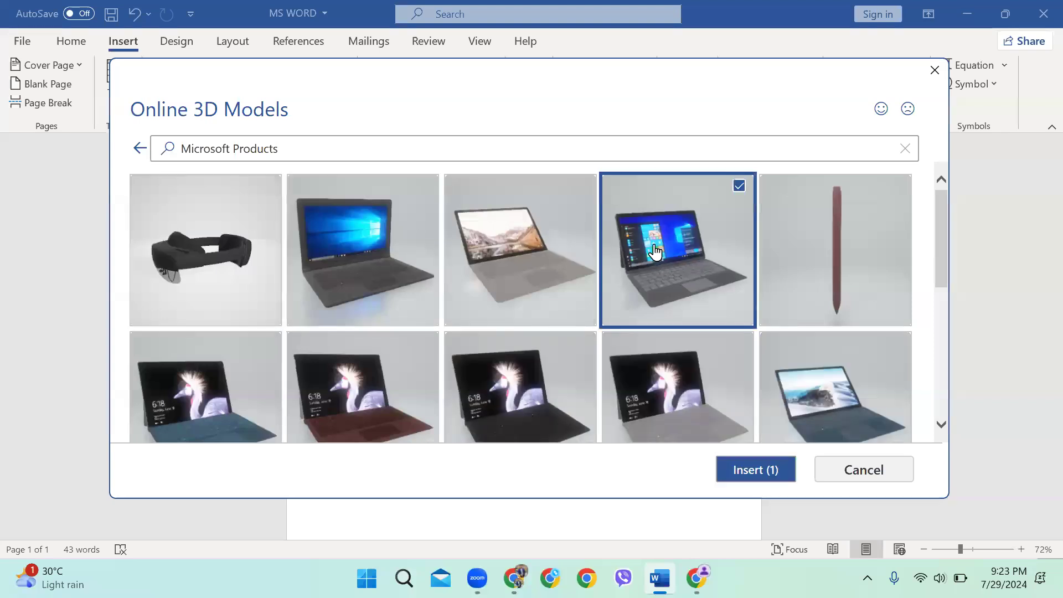
{"action": "left_click", "coordinate": [740, 479]}
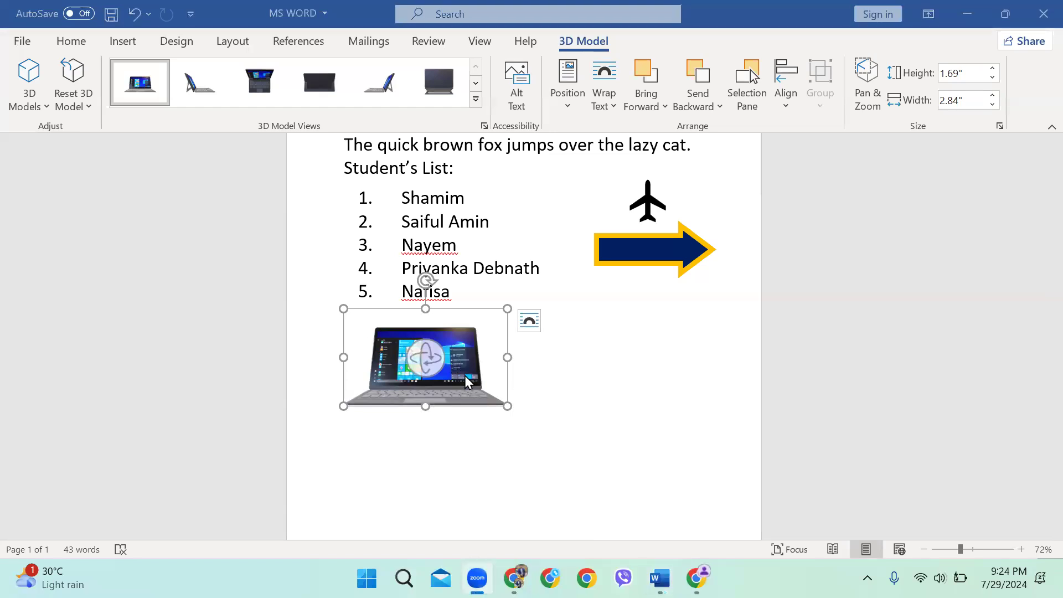
Move the laptop model down and right, below the navy arrow
{"action": "left_click_drag", "start_coordinate": [465, 359], "coordinate": [584, 384]}
{"action": "left_click", "coordinate": [632, 393]}
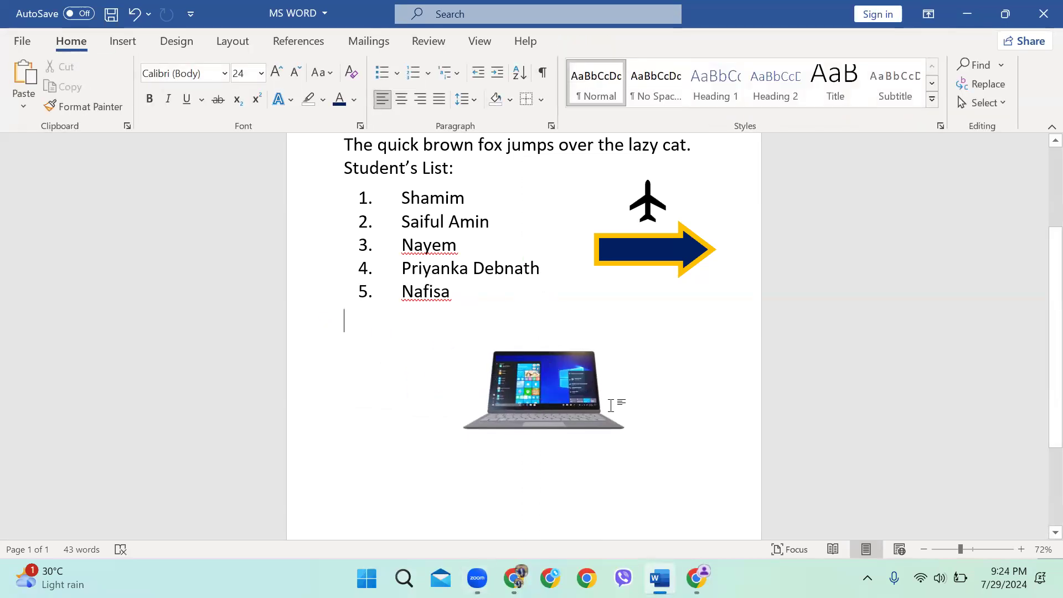
{"action": "left_click", "coordinate": [624, 390]}
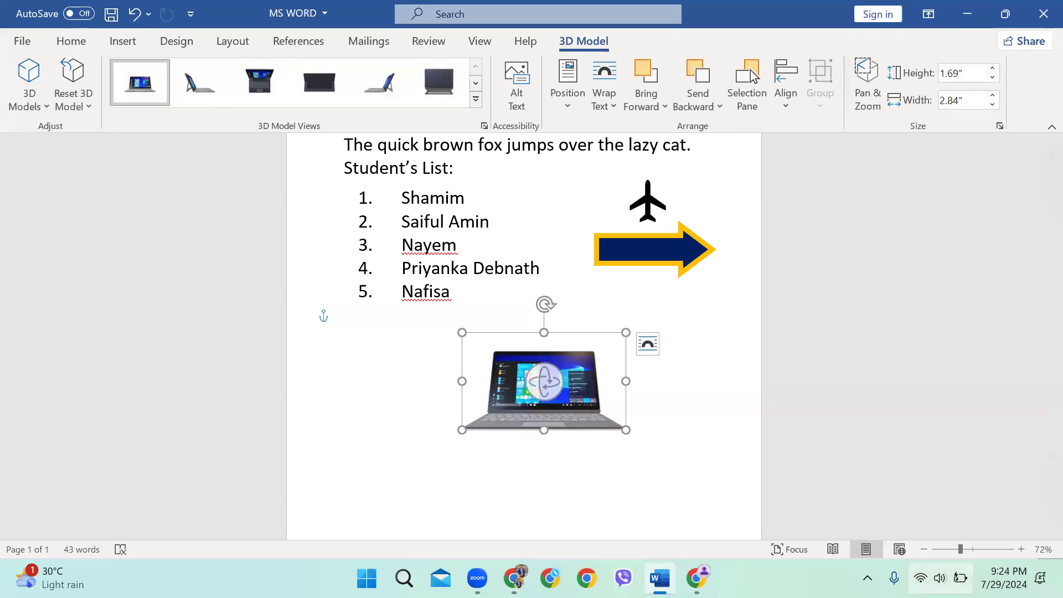
{"action": "left_click", "coordinate": [939, 577]}
{"action": "mouse_move", "coordinate": [908, 424]}
{"action": "left_mouse_down"}
{"action": "mouse_move", "coordinate": [961, 437]}
{"action": "mouse_move", "coordinate": [923, 437]}
{"action": "left_mouse_up"}
{"action": "left_click", "coordinate": [532, 382]}
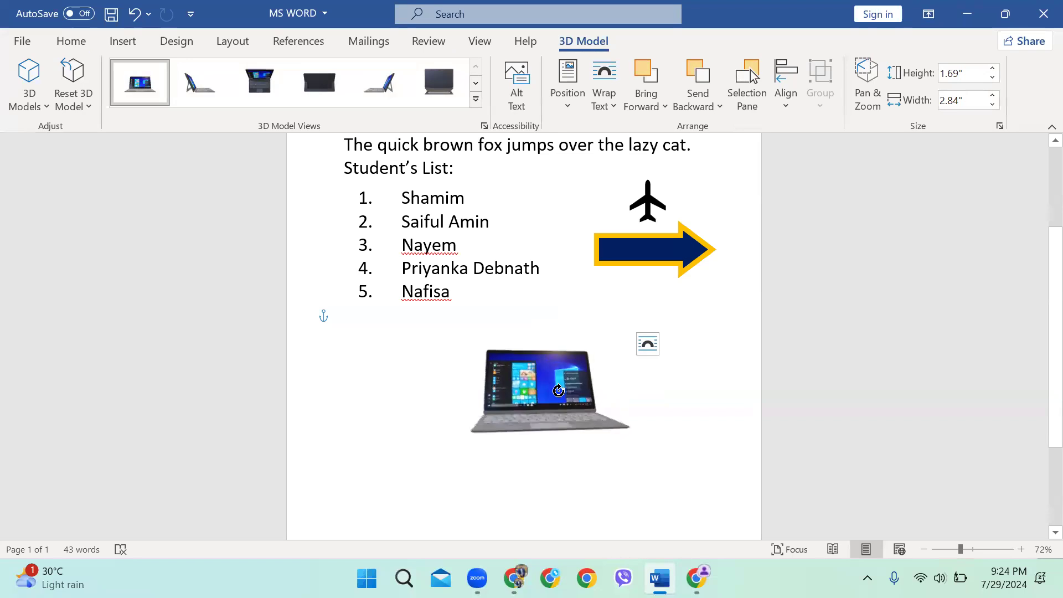
{"action": "key", "text": "ctrl+z"}
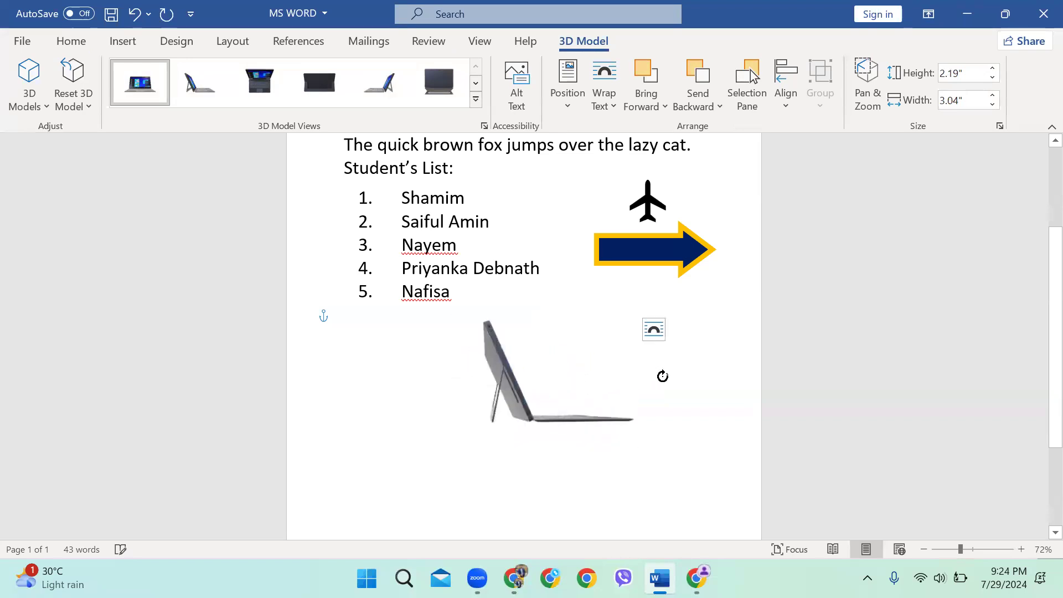
Rotate the 3D laptop to a new viewing angle
{"action": "left_click_drag", "start_coordinate": [662, 377], "coordinate": [679, 380]}
{"action": "left_click_drag", "start_coordinate": [560, 336], "coordinate": [725, 285]}
{"action": "left_click_drag", "start_coordinate": [678, 318], "coordinate": [714, 337]}
{"action": "left_click_drag", "start_coordinate": [540, 382], "coordinate": [680, 446]}
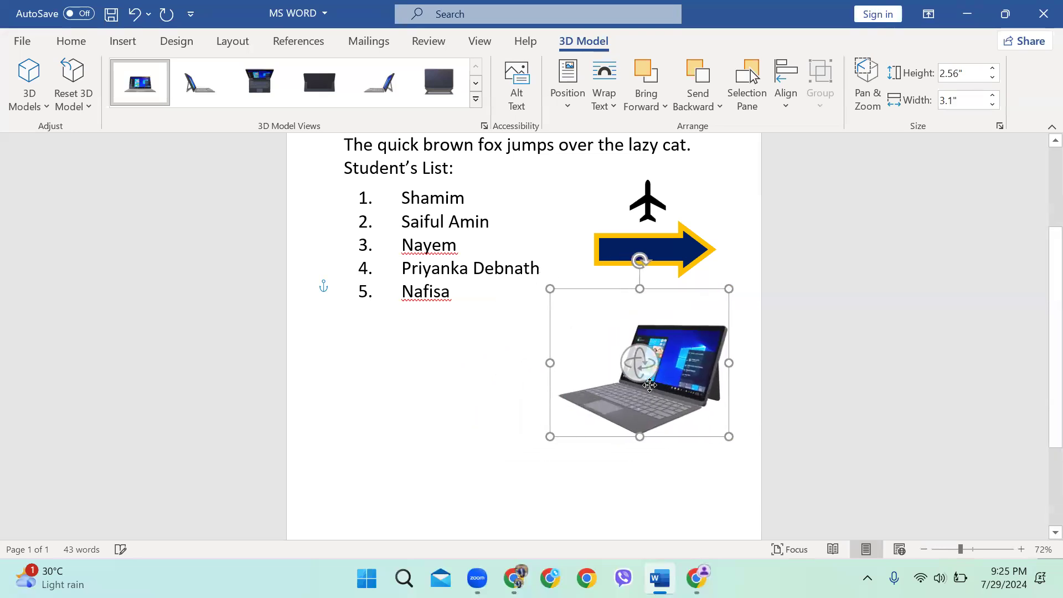
Shrink the laptop to about 1.31 by 1.58 inches and return to the text below the list
{"action": "left_click_drag", "start_coordinate": [552, 431], "coordinate": [672, 332]}
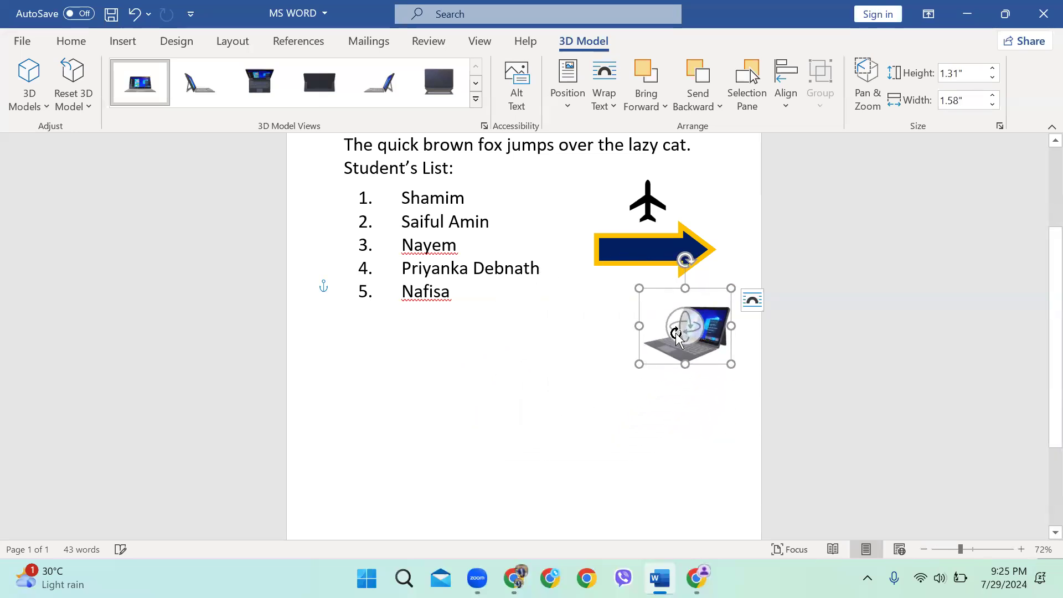
{"action": "left_click", "coordinate": [354, 409]}
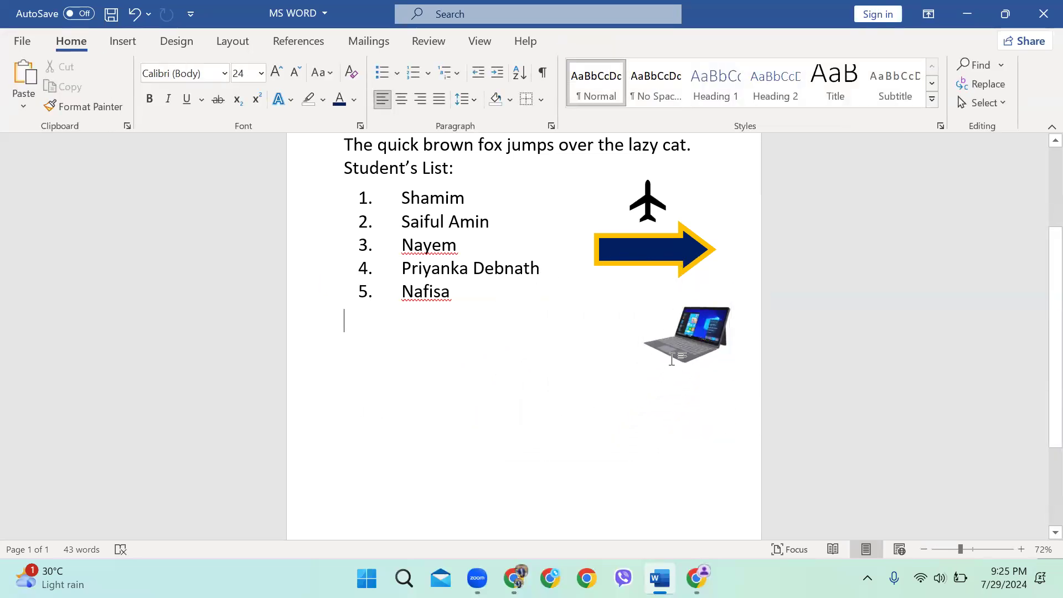
{"action": "left_click", "coordinate": [685, 341]}
{"action": "left_click", "coordinate": [344, 318]}
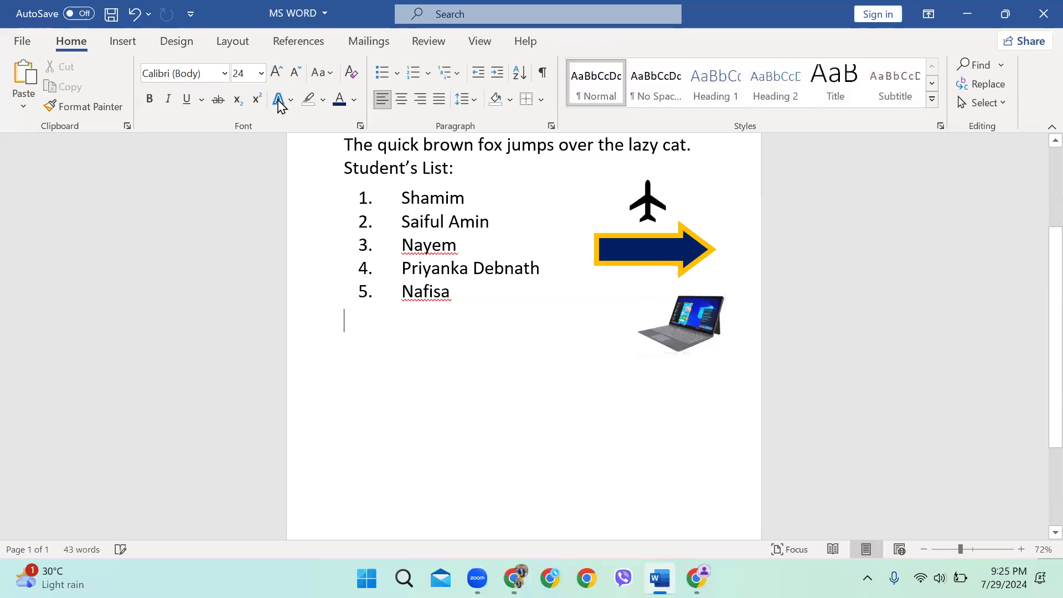
{"action": "left_click", "coordinate": [125, 43]}
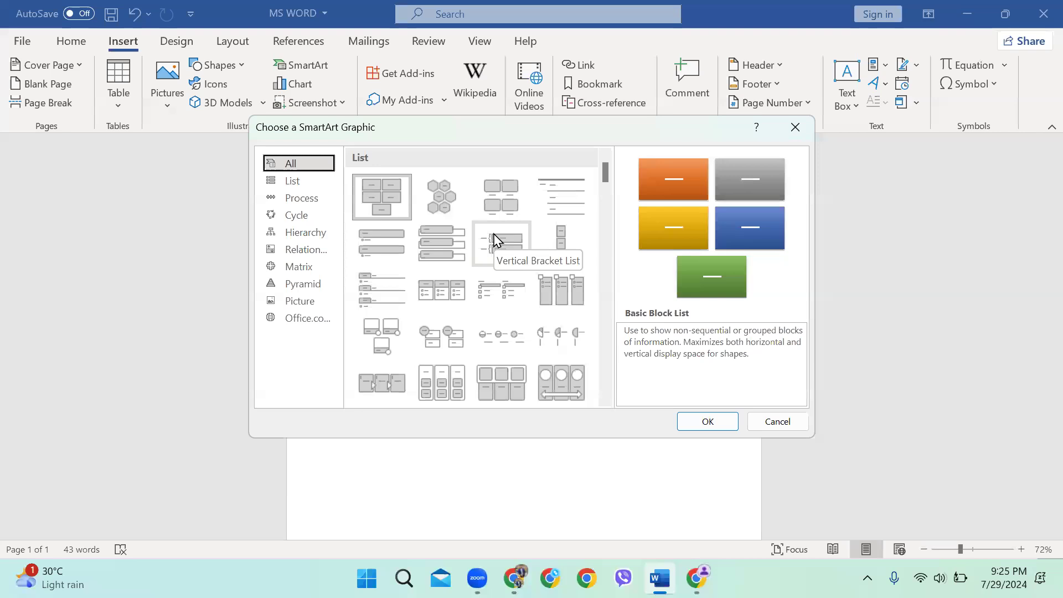
Insert a Chevron Accent Process SmartArt graphic
{"action": "scroll", "coordinate": [507, 318], "scroll_direction": "down", "scroll_amount": 15}
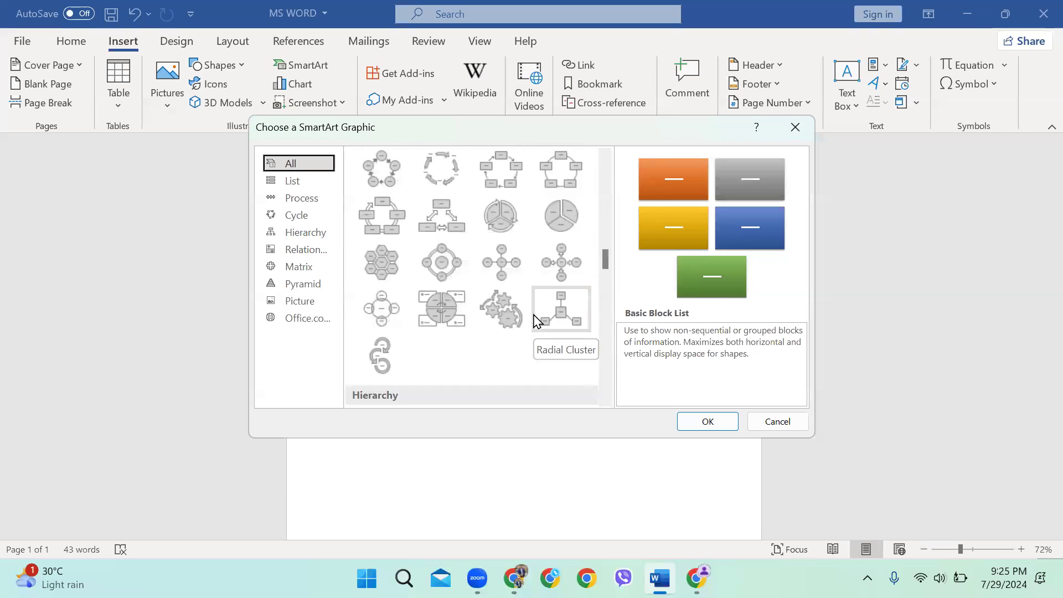
{"action": "scroll", "coordinate": [535, 321], "scroll_direction": "down", "scroll_amount": 15}
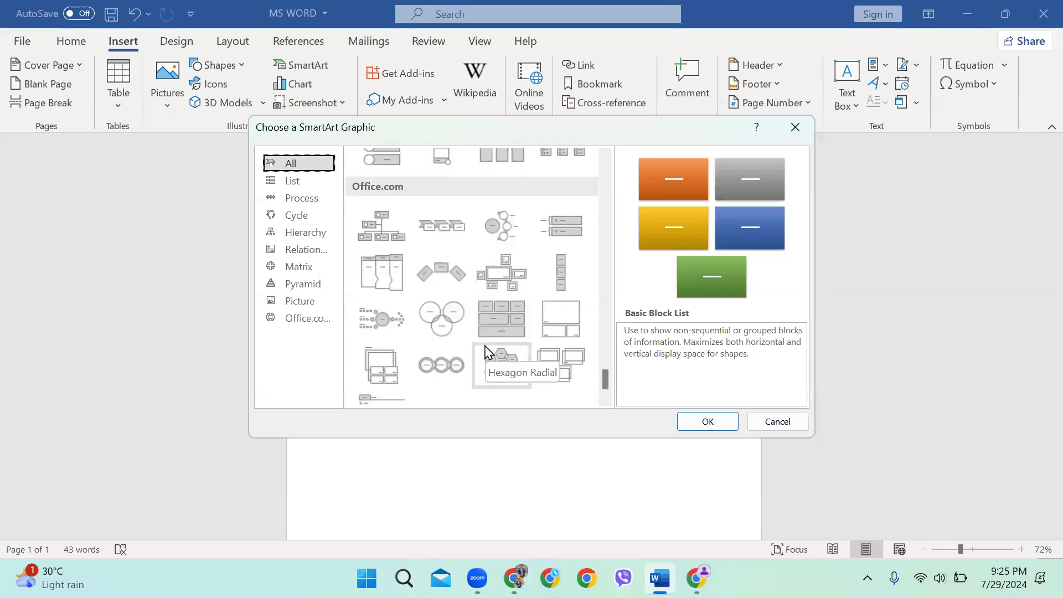
{"action": "left_click", "coordinate": [451, 226]}
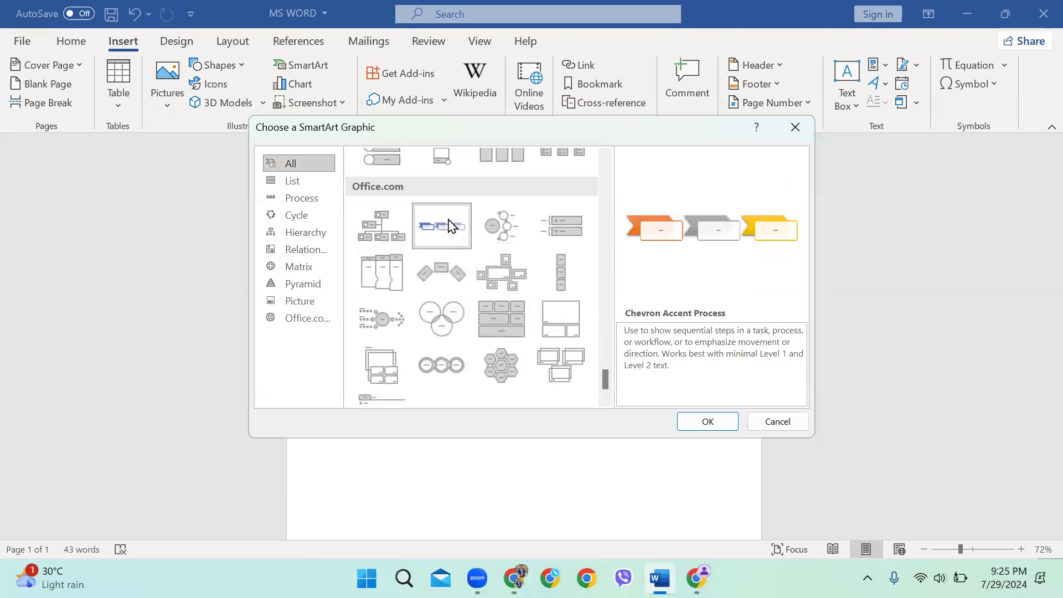
{"action": "left_click", "coordinate": [700, 428]}
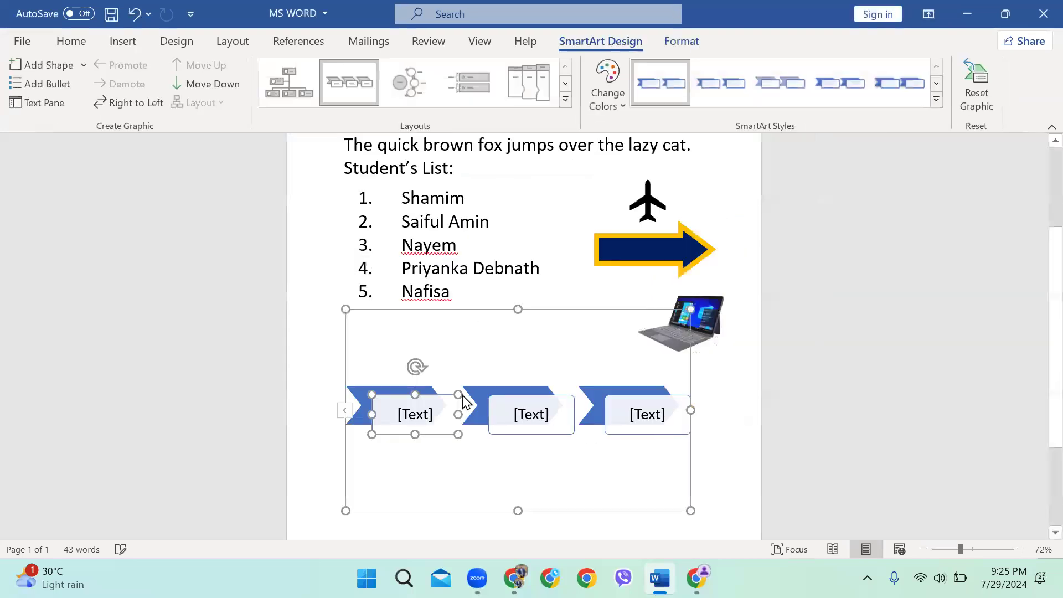
Label the first chevron 'Facebook 2016' in bold and copy that label
{"action": "left_click", "coordinate": [419, 410]}
{"action": "type", "text": "Facebook "}
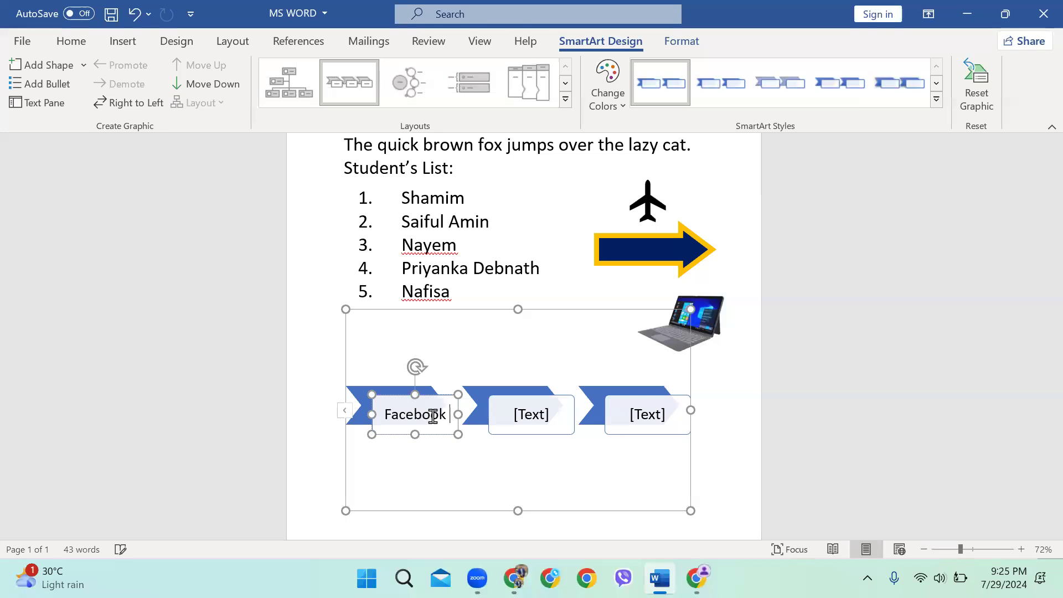
{"action": "type", "text": "2016"}
{"action": "key", "text": "ctrl+a"}
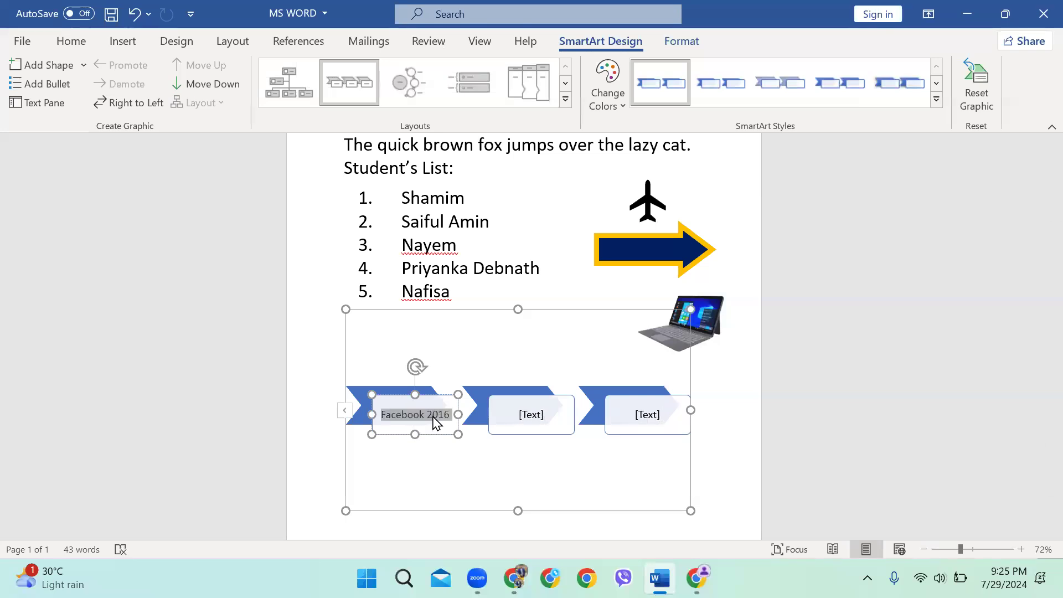
{"action": "key", "text": "ctrl+b"}
{"action": "left_click", "coordinate": [547, 416]}
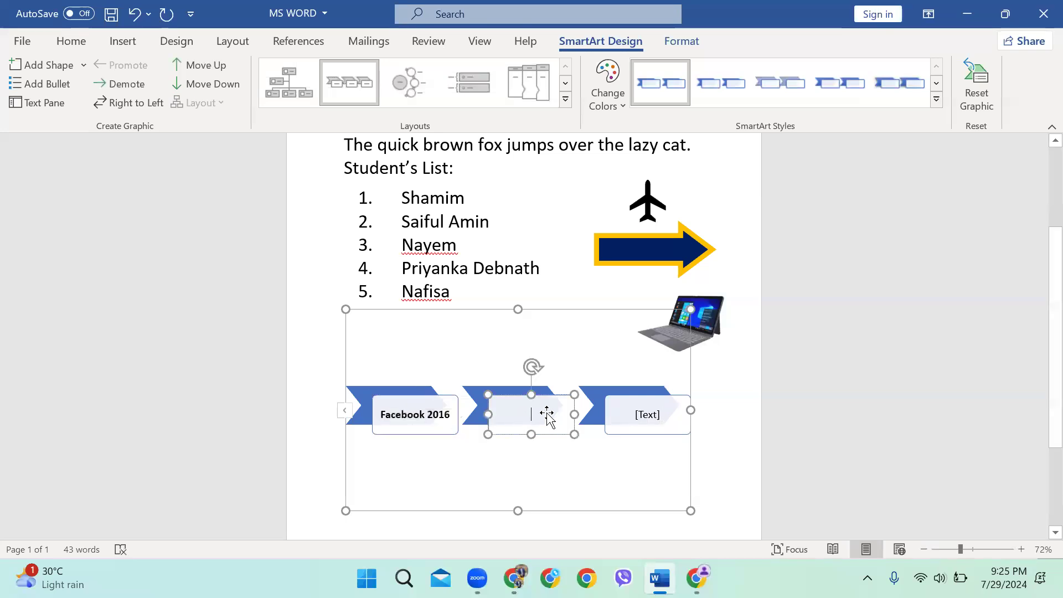
{"action": "type", "text": "The quick brown fox jumps over the lazy cat."}
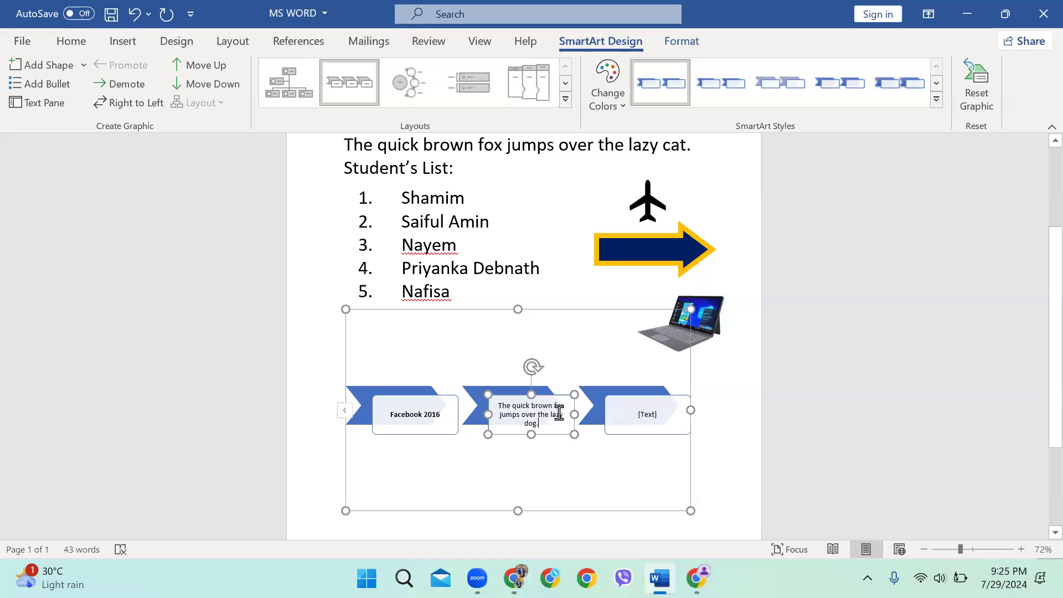
{"action": "key", "text": "ctrl+z"}
{"action": "left_click", "coordinate": [443, 419]}
{"action": "key", "text": "ctrl+a"}
{"action": "key", "text": "ctrl+c"}
Fill the second and third chevrons with 'Facebook 2019' and 'Facebook 2022'
{"action": "left_click", "coordinate": [534, 410]}
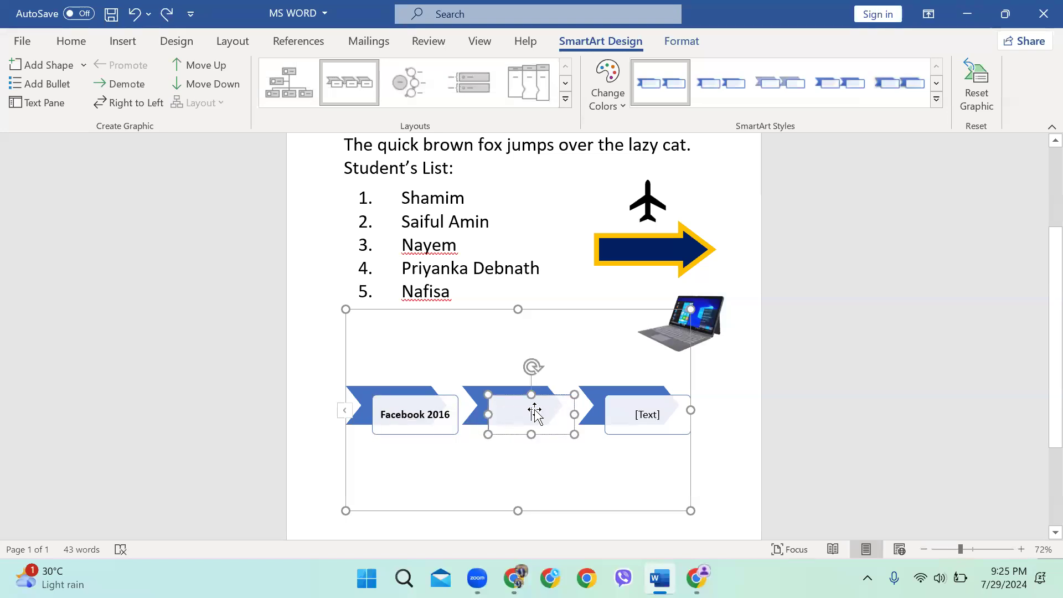
{"action": "key", "text": "ctrl+v"}
{"action": "key", "text": "BackSpace"}
{"action": "type", "text": "9"}
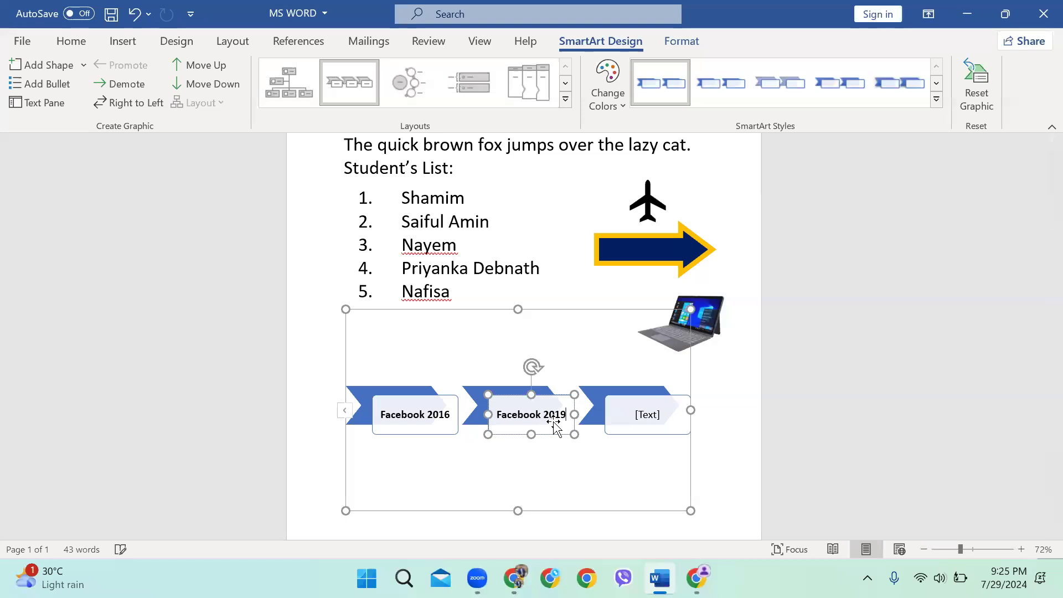
{"action": "left_click", "coordinate": [648, 414]}
{"action": "key", "text": "ctrl+v"}
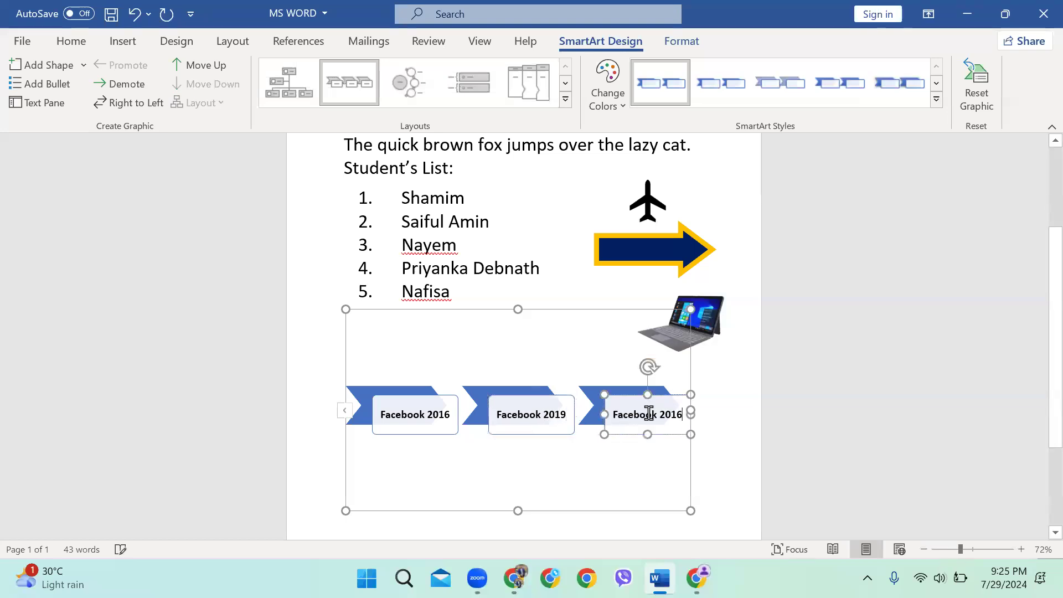
{"action": "key", "text": "BackSpace"}
{"action": "key", "text": "BackSpace"}
{"action": "type", "text": "22"}
{"action": "left_click", "coordinate": [699, 463]}
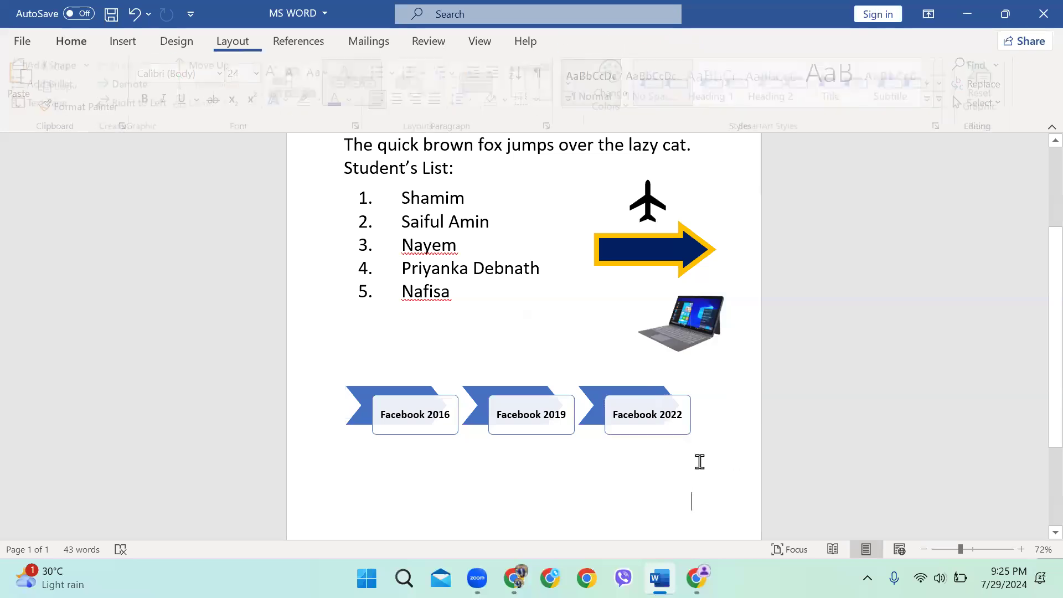
{"action": "left_click", "coordinate": [533, 377]}
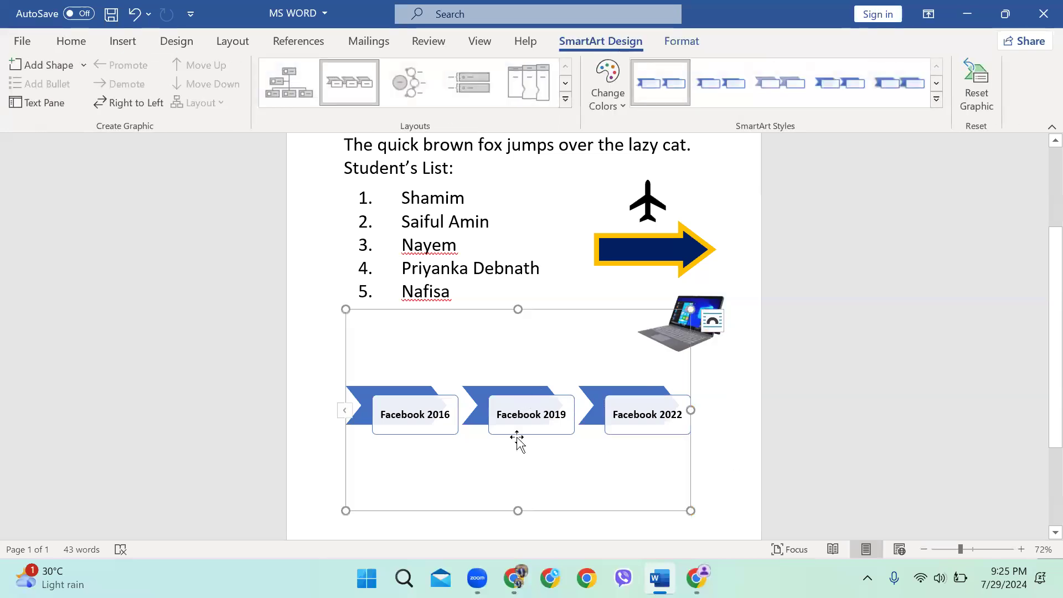
Shorten the timeline frame, apply a new SmartArt style and yellow-green-blue Colorful colours
{"action": "left_click_drag", "start_coordinate": [515, 511], "coordinate": [516, 492]}
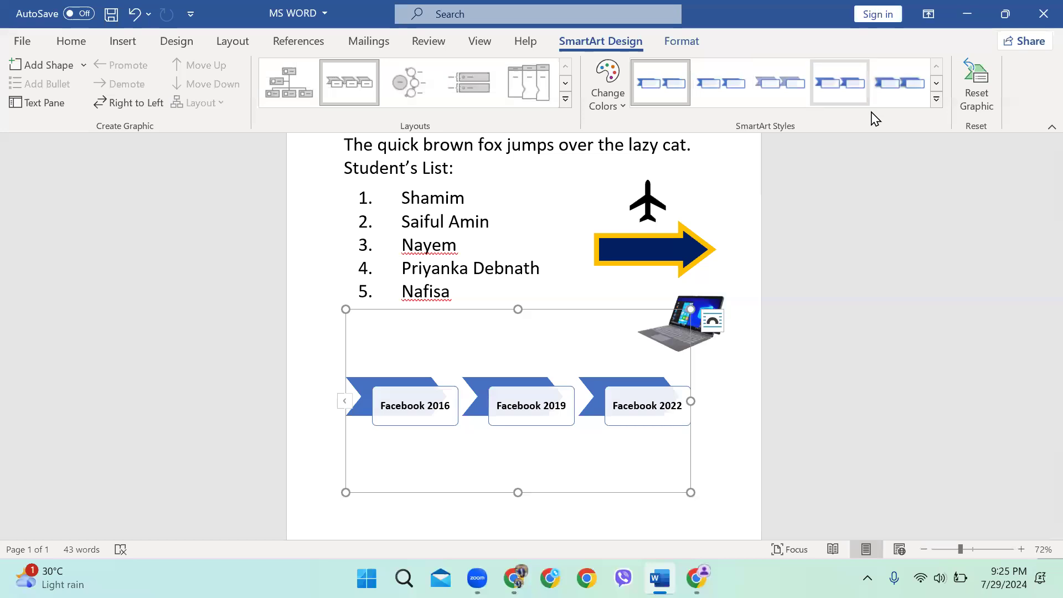
{"action": "left_click", "coordinate": [936, 100]}
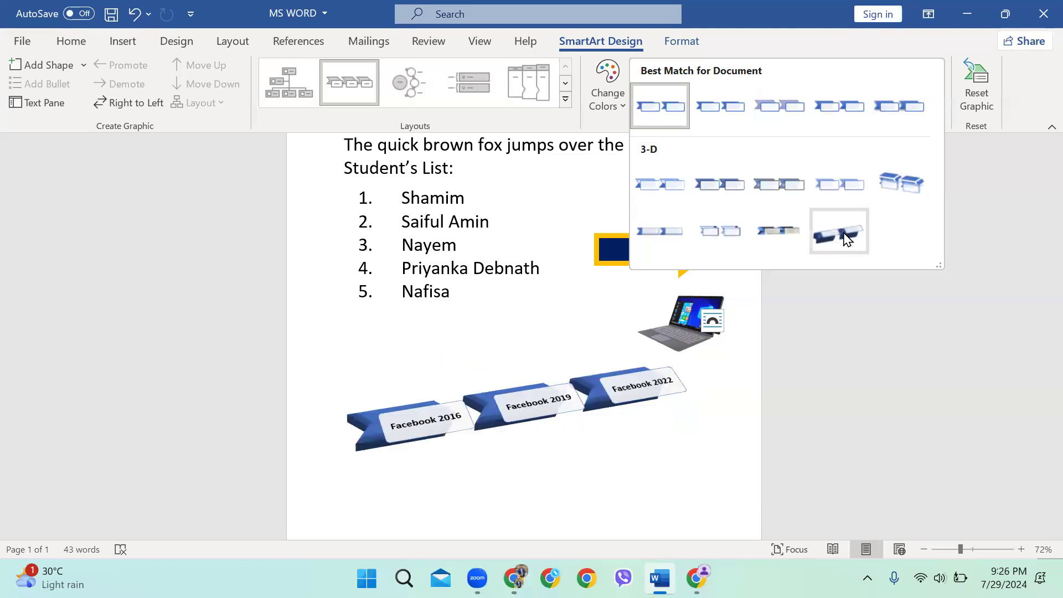
{"action": "left_click", "coordinate": [907, 111]}
{"action": "left_click", "coordinate": [611, 105]}
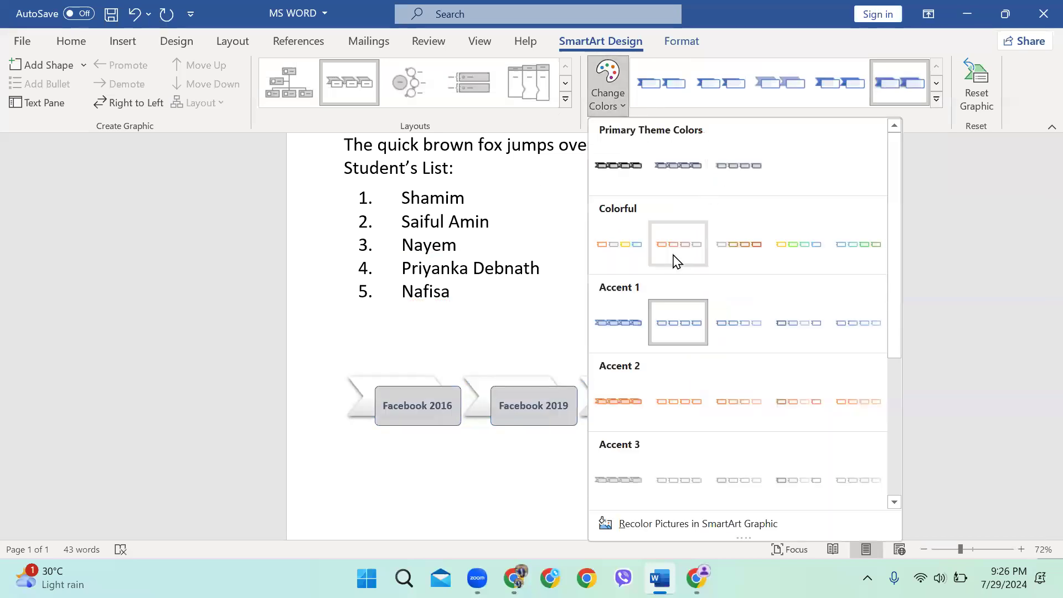
{"action": "left_click", "coordinate": [800, 253]}
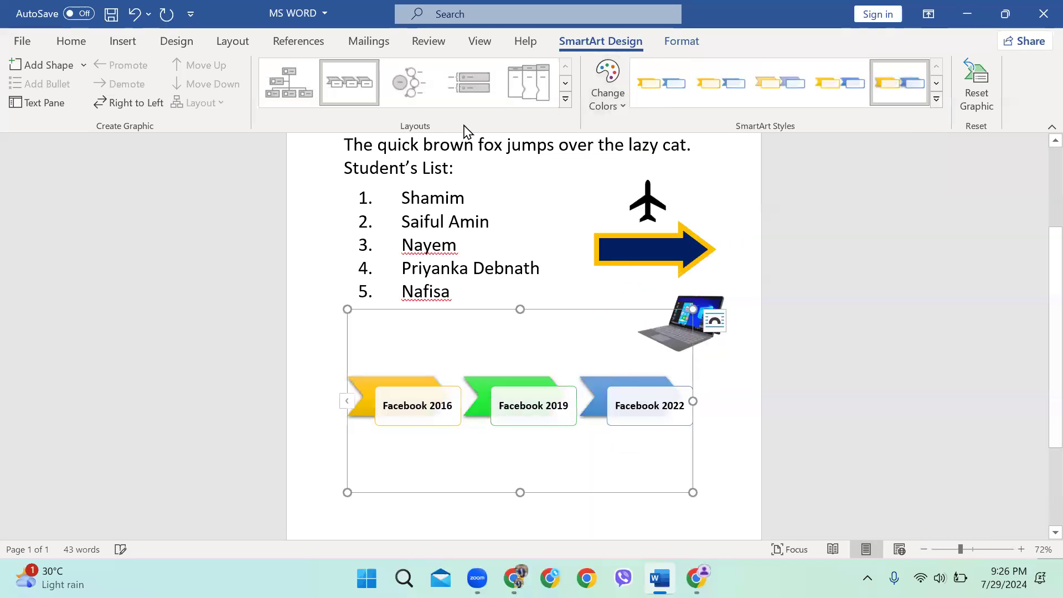
Keep the chevron layout and shrink the frame to a compact strip fitting the chevrons
{"action": "left_click", "coordinate": [565, 100]}
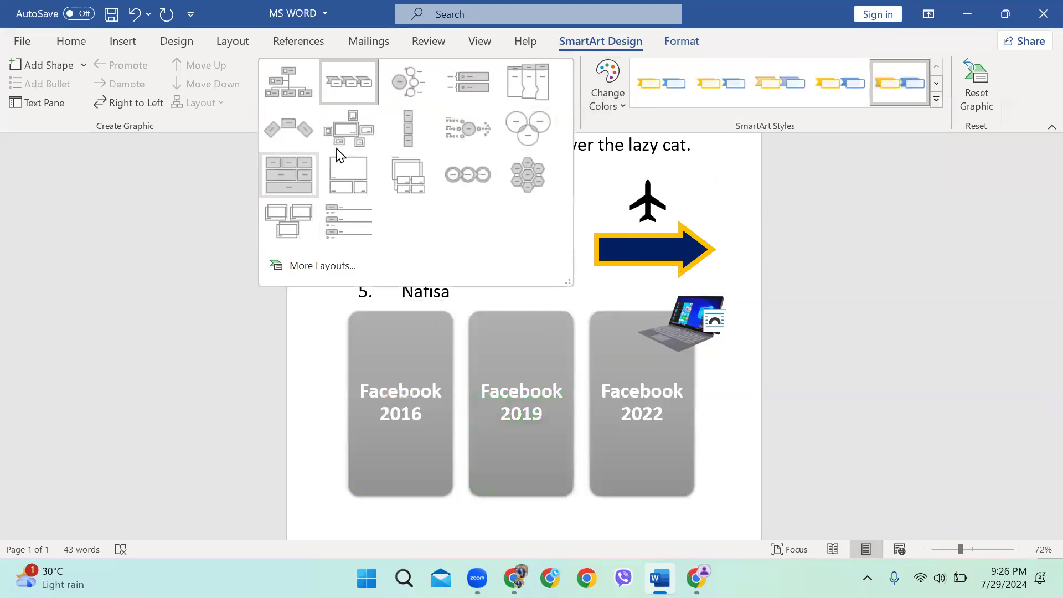
{"action": "left_click", "coordinate": [749, 451]}
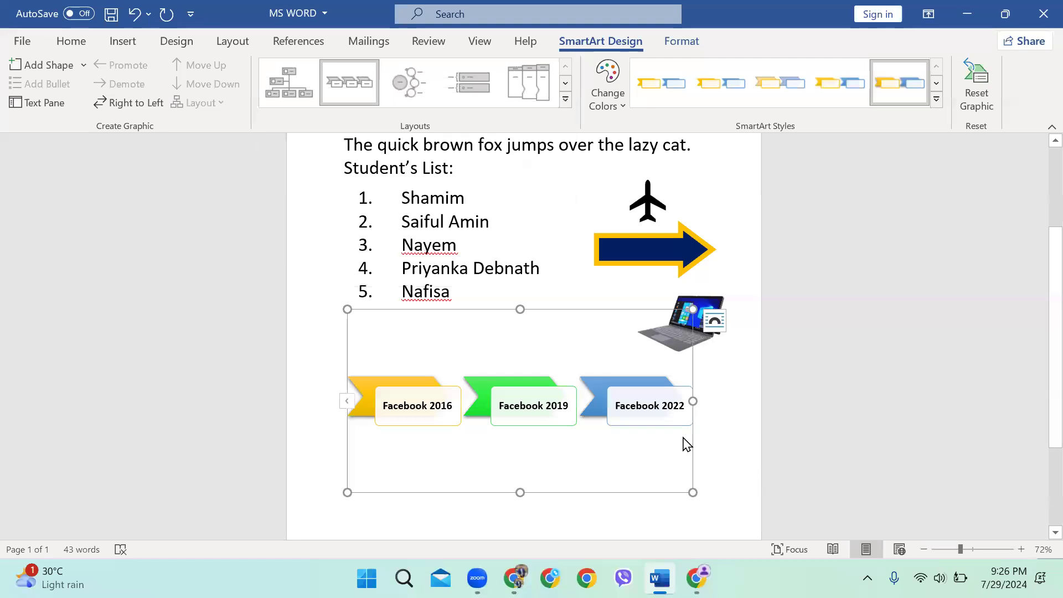
{"action": "left_click_drag", "start_coordinate": [442, 504], "coordinate": [490, 428]}
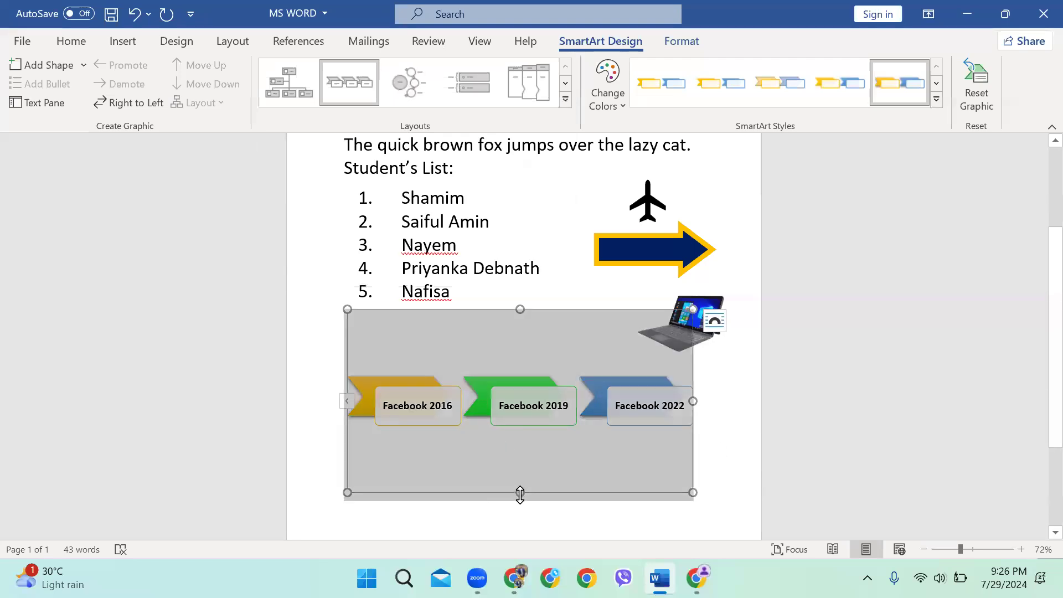
{"action": "scroll", "coordinate": [481, 398], "scroll_direction": "down", "scroll_amount": 3}
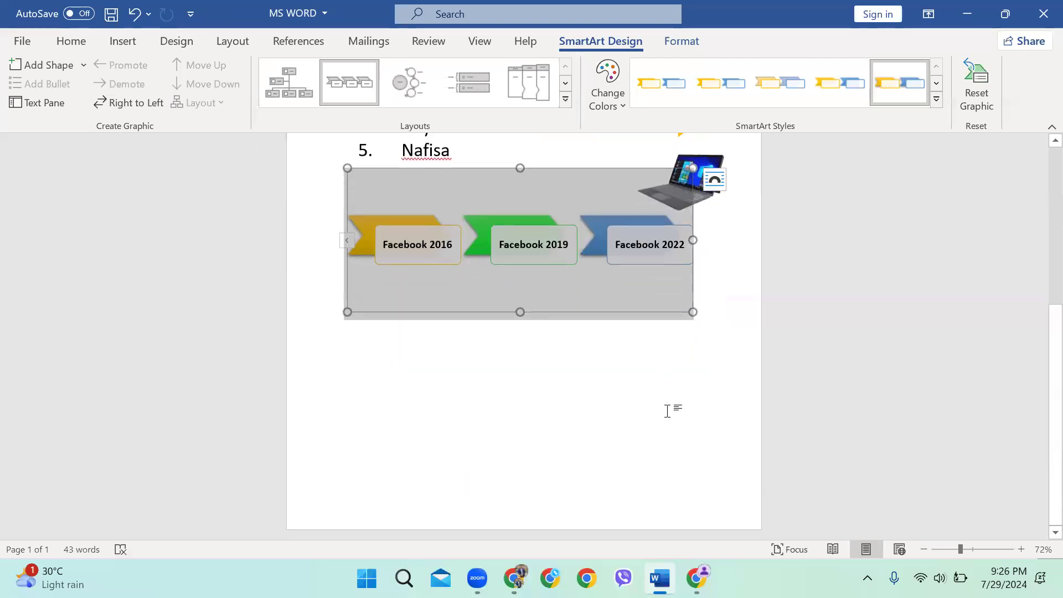
{"action": "left_click", "coordinate": [730, 277]}
{"action": "left_click", "coordinate": [523, 258]}
{"action": "left_click_drag", "start_coordinate": [519, 313], "coordinate": [519, 259]}
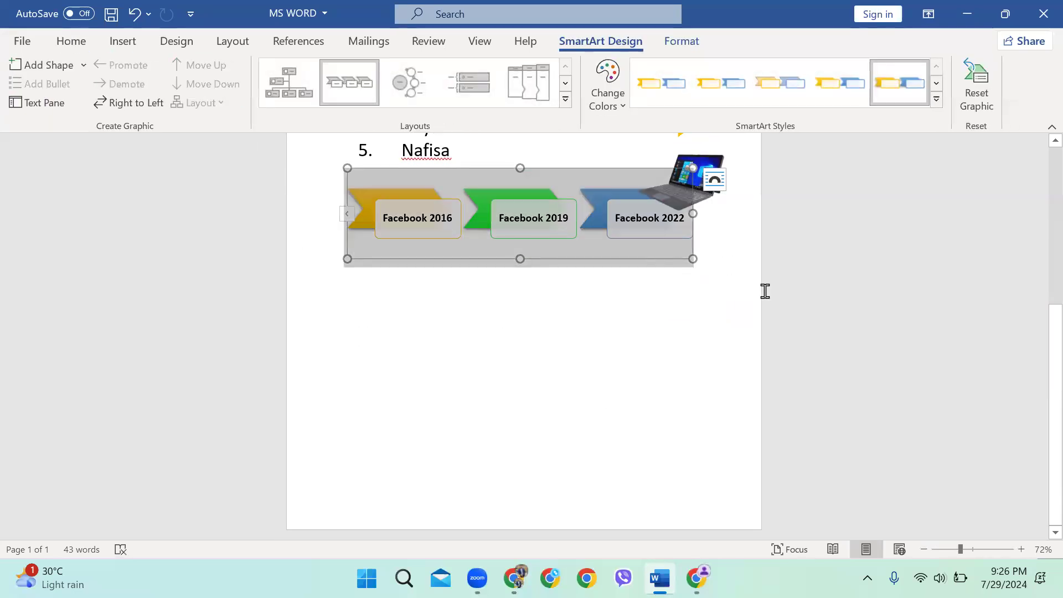
{"action": "left_click", "coordinate": [740, 290]}
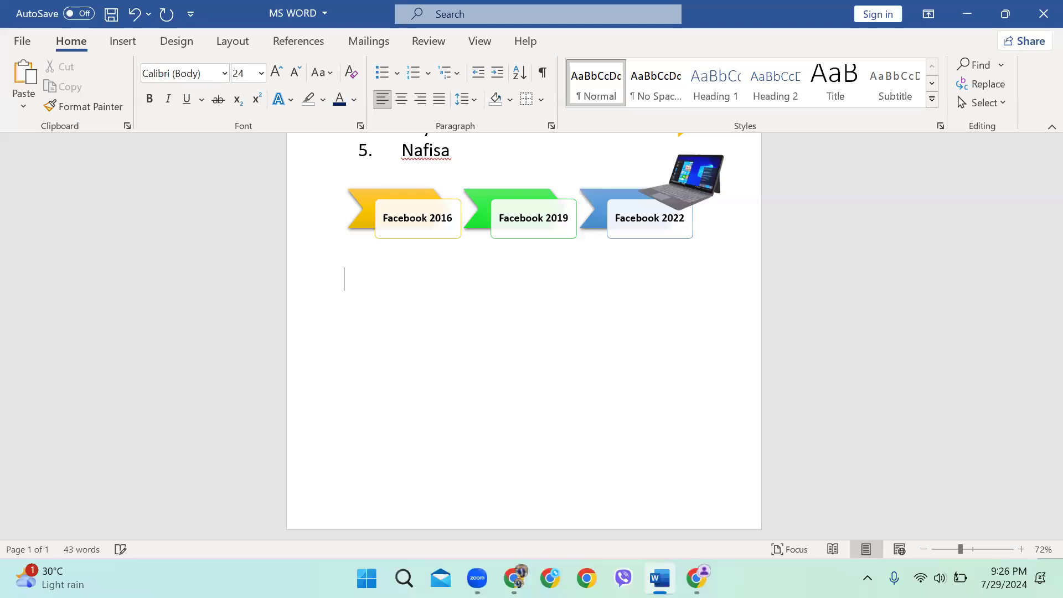
Create a blank 4-column by 4-row table through the Insert Table dialog
{"action": "left_click", "coordinate": [121, 43]}
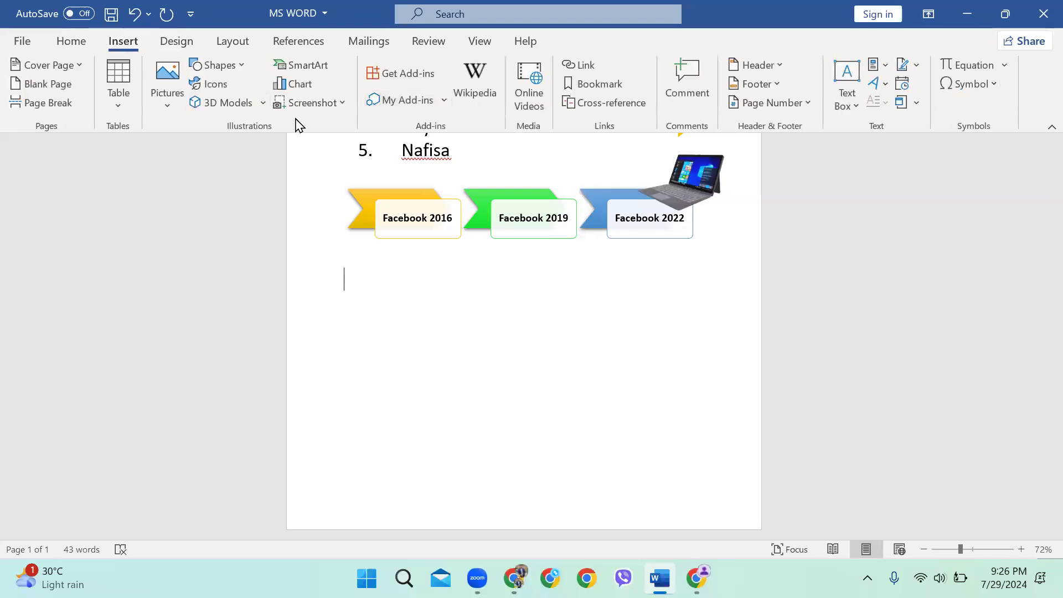
{"action": "left_click", "coordinate": [119, 105]}
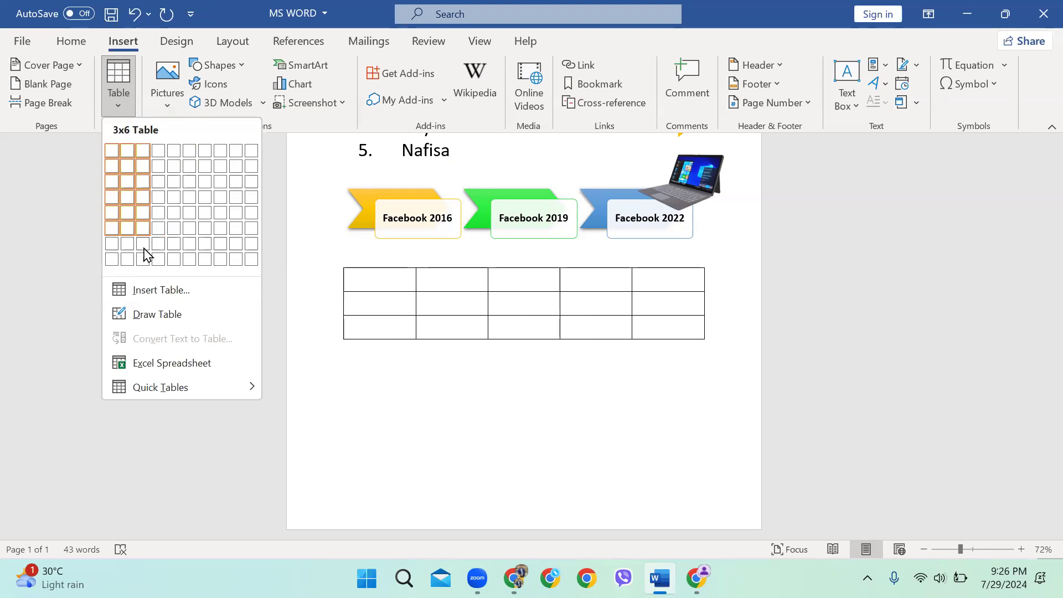
{"action": "left_click", "coordinate": [153, 294]}
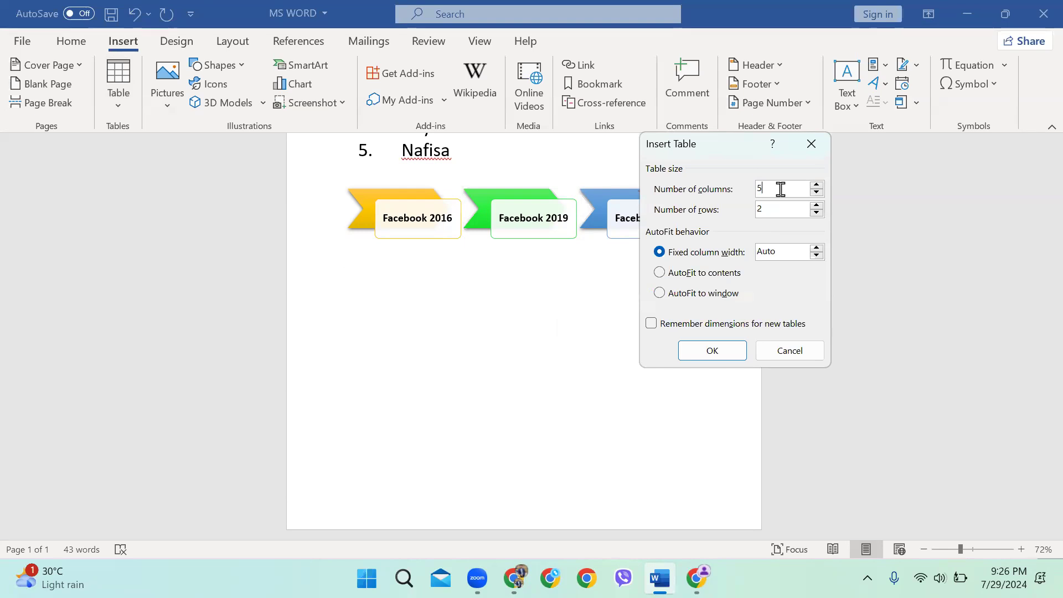
{"action": "key", "text": "BackSpace"}
{"action": "type", "text": "4"}
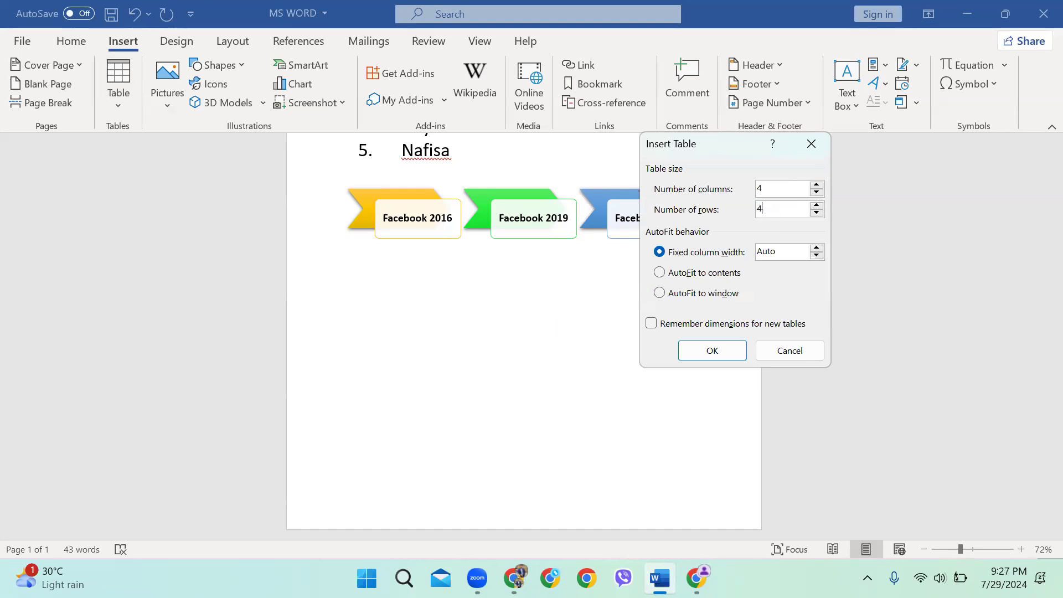
{"action": "left_click", "coordinate": [721, 347]}
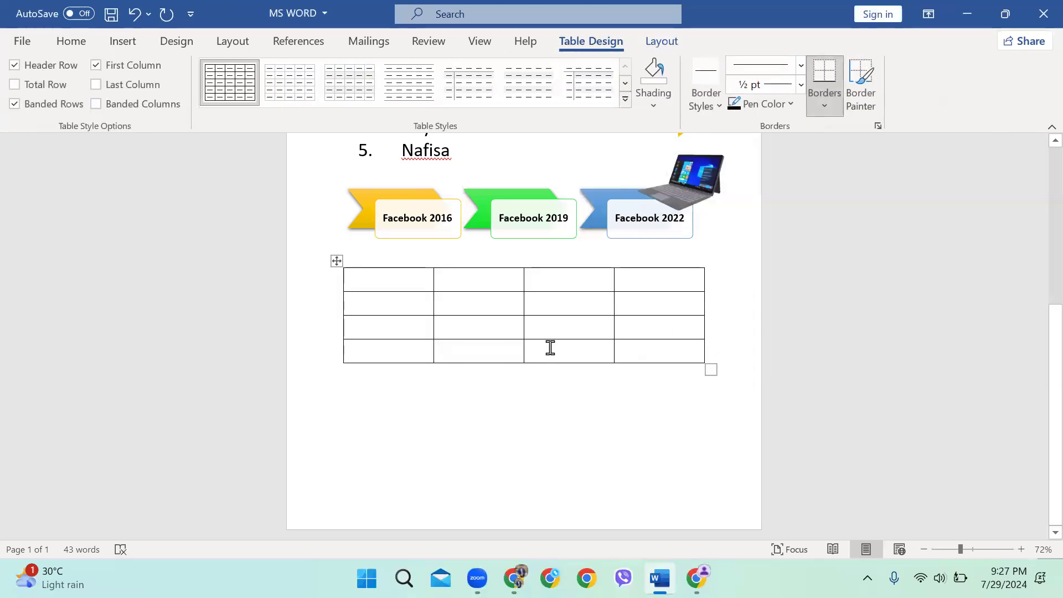
Click through the empty table's first-column and first-row cells
{"action": "scroll", "coordinate": [419, 300], "scroll_direction": "up", "scroll_amount": 3}
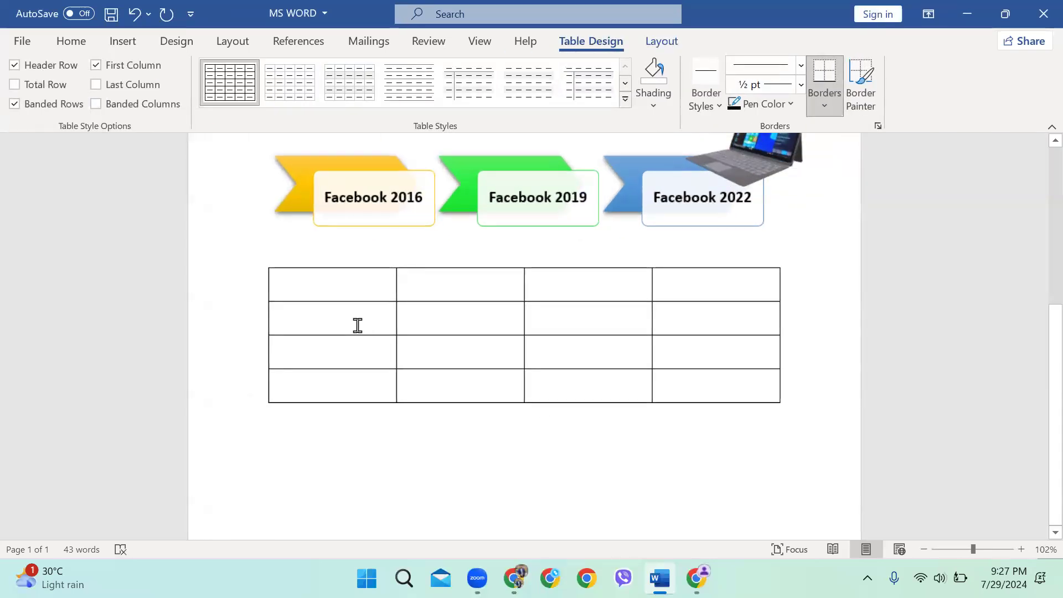
{"action": "scroll", "coordinate": [344, 318], "scroll_direction": "up", "scroll_amount": 2}
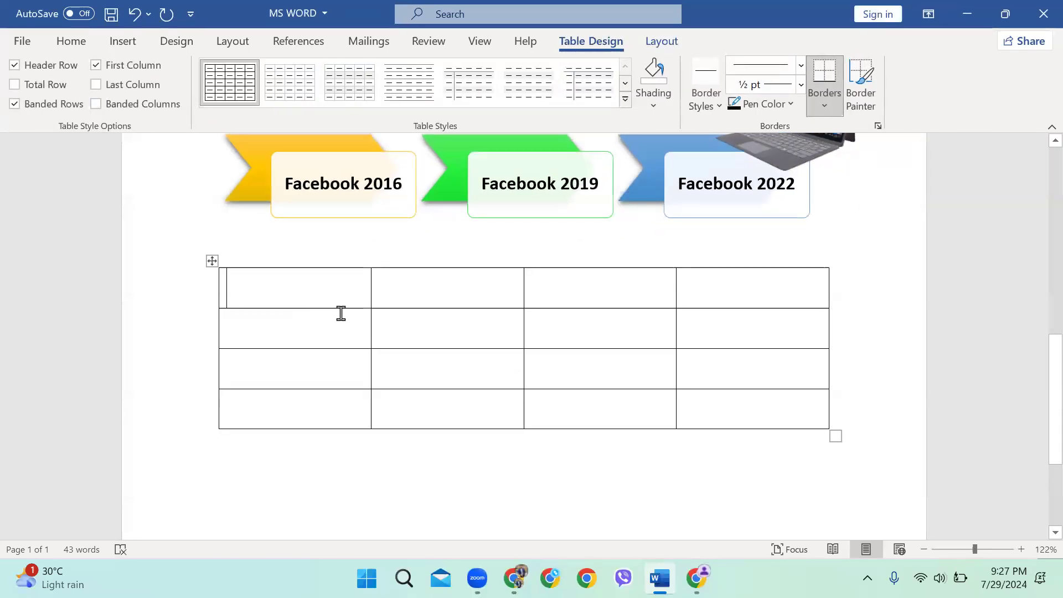
{"action": "left_click", "coordinate": [291, 296]}
{"action": "left_click", "coordinate": [289, 324]}
{"action": "left_click", "coordinate": [285, 354]}
{"action": "left_click", "coordinate": [283, 413]}
{"action": "left_click", "coordinate": [446, 292]}
{"action": "left_click", "coordinate": [717, 292]}
{"action": "scroll", "coordinate": [330, 314], "scroll_direction": "up", "scroll_amount": 1}
{"action": "left_click", "coordinate": [303, 330]}
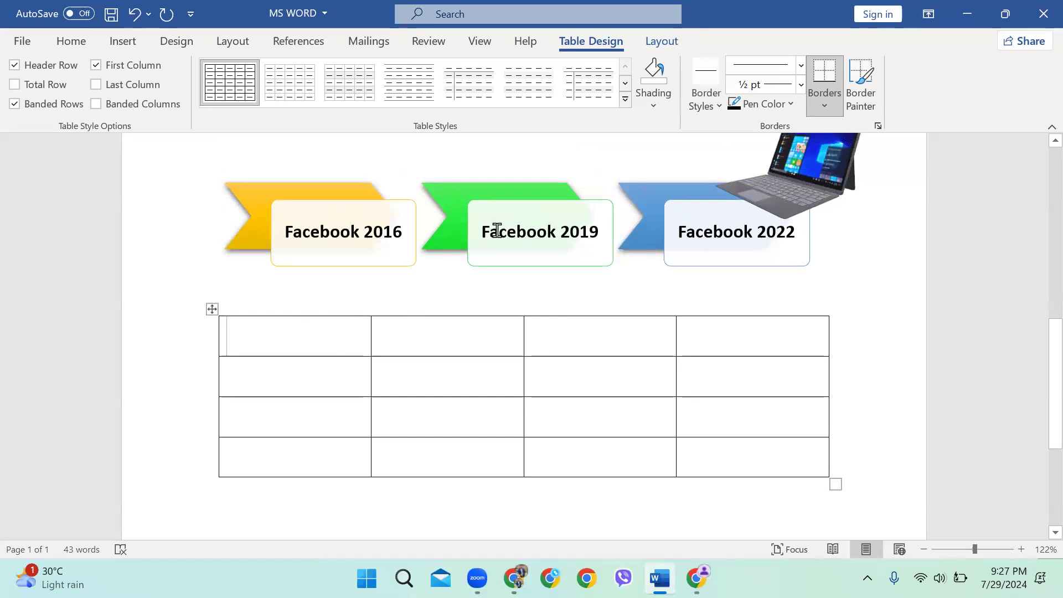
{"action": "scroll", "coordinate": [609, 327], "scroll_direction": "down", "scroll_amount": 1}
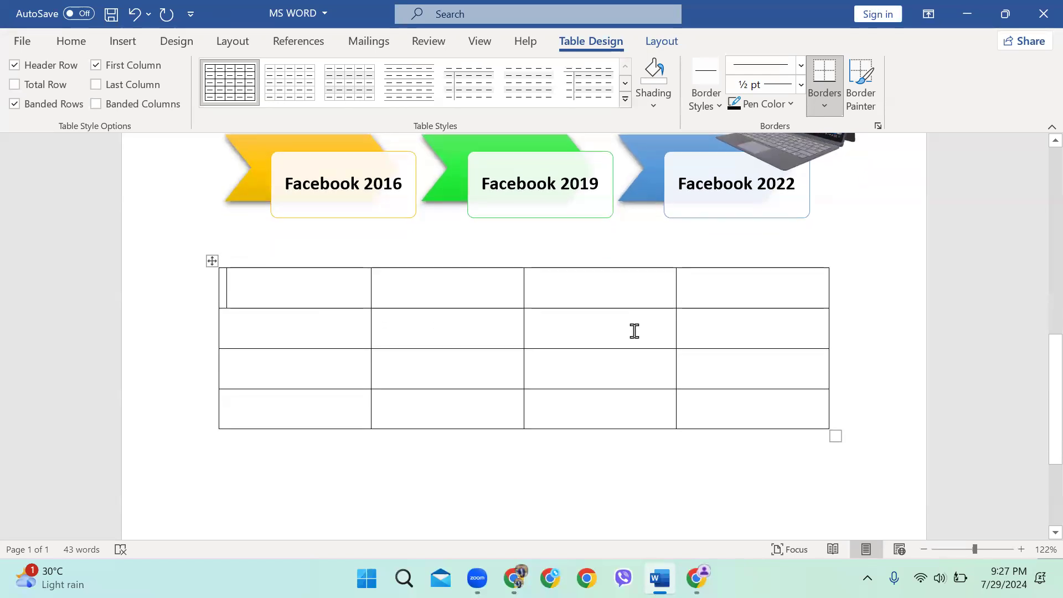
Apply the blue grid table style with solid header row, first column and banded rows
{"action": "left_click", "coordinate": [625, 99]}
{"action": "scroll", "coordinate": [529, 329], "scroll_direction": "down", "scroll_amount": 6}
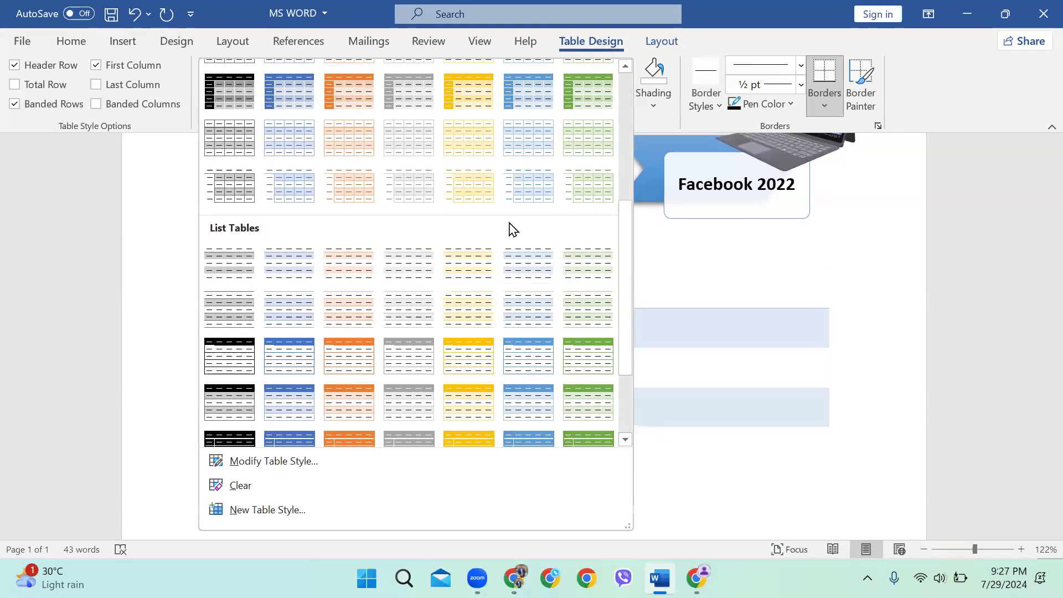
{"action": "left_click", "coordinate": [539, 97]}
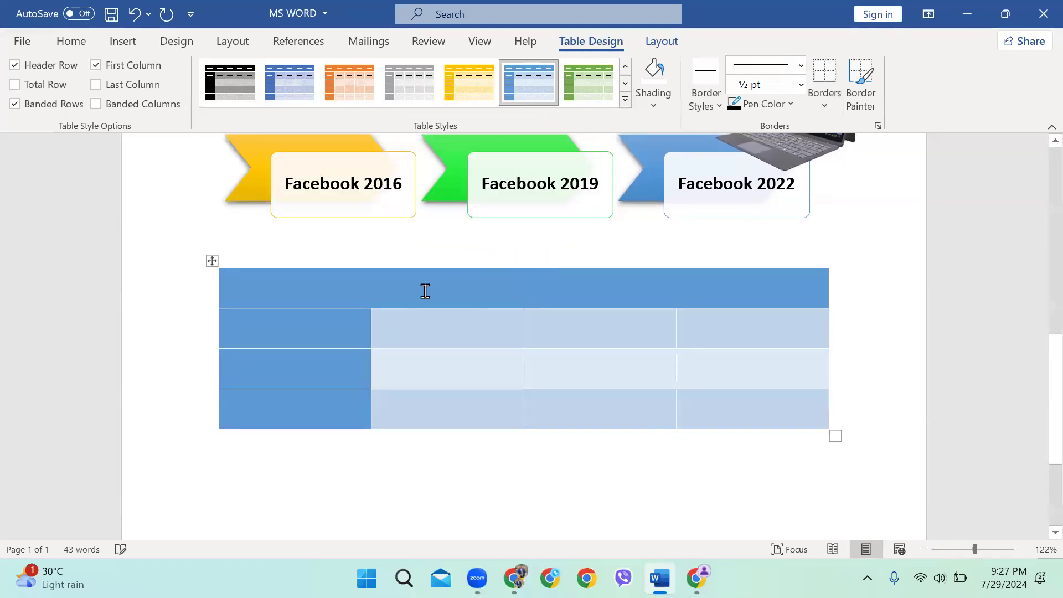